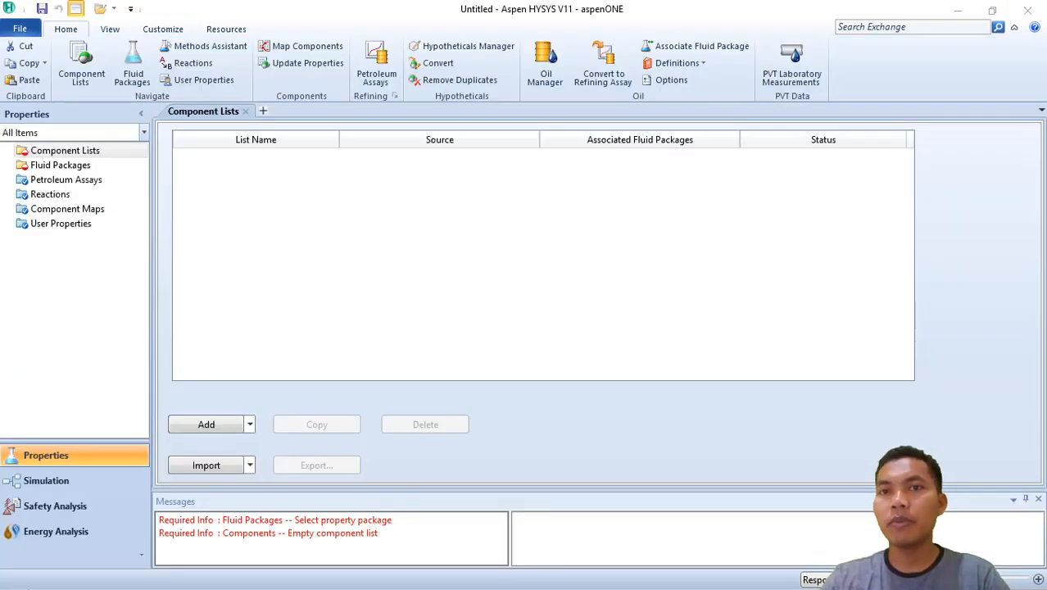
Step: Create a HYSYS component list and add Methane to it as a pure component
left_click(206, 426)
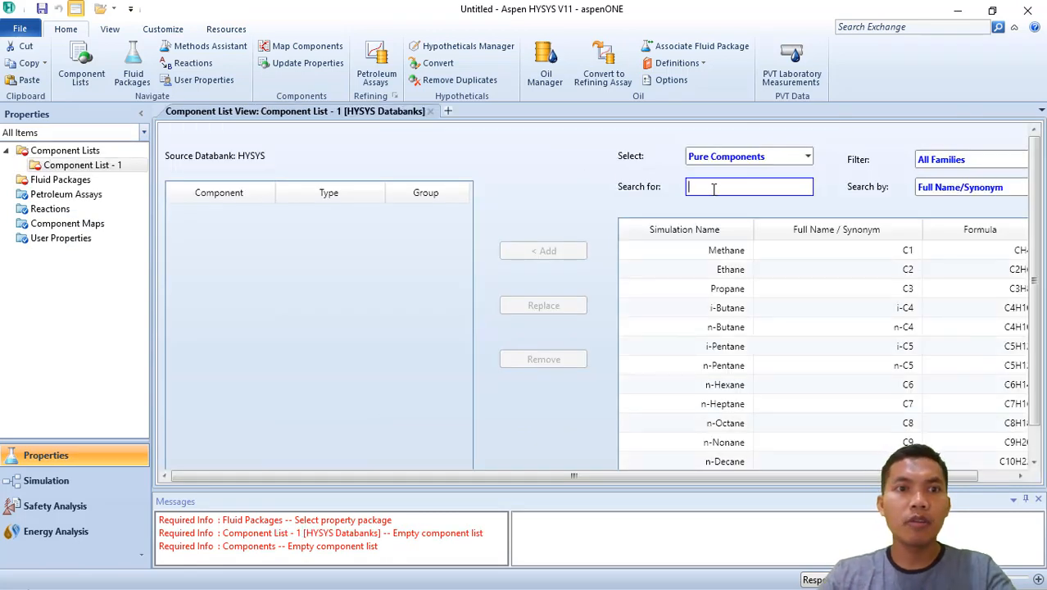
type("Metha")
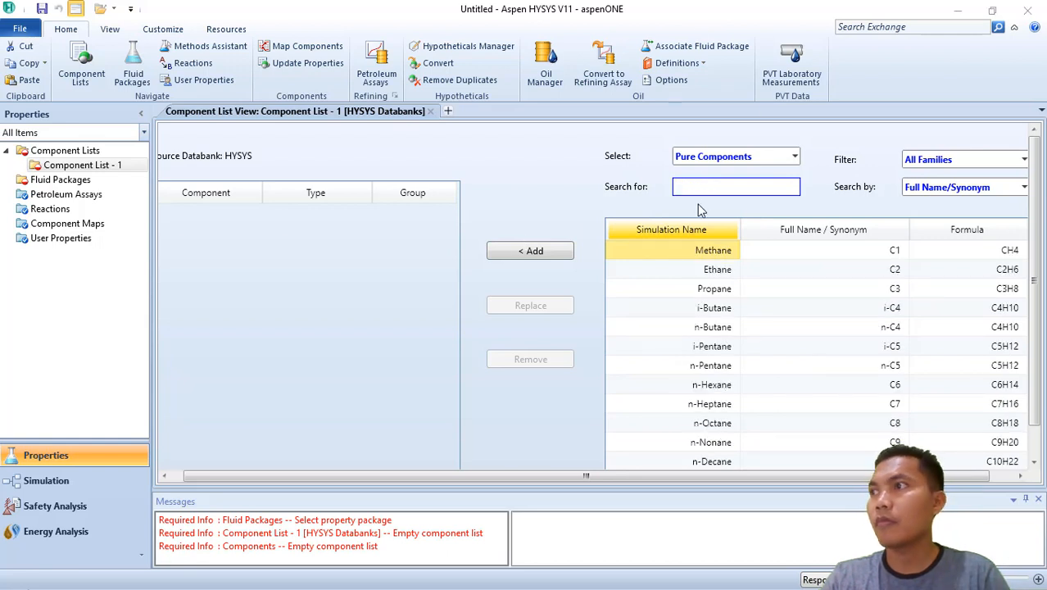
left_click(673, 243)
left_click(540, 251)
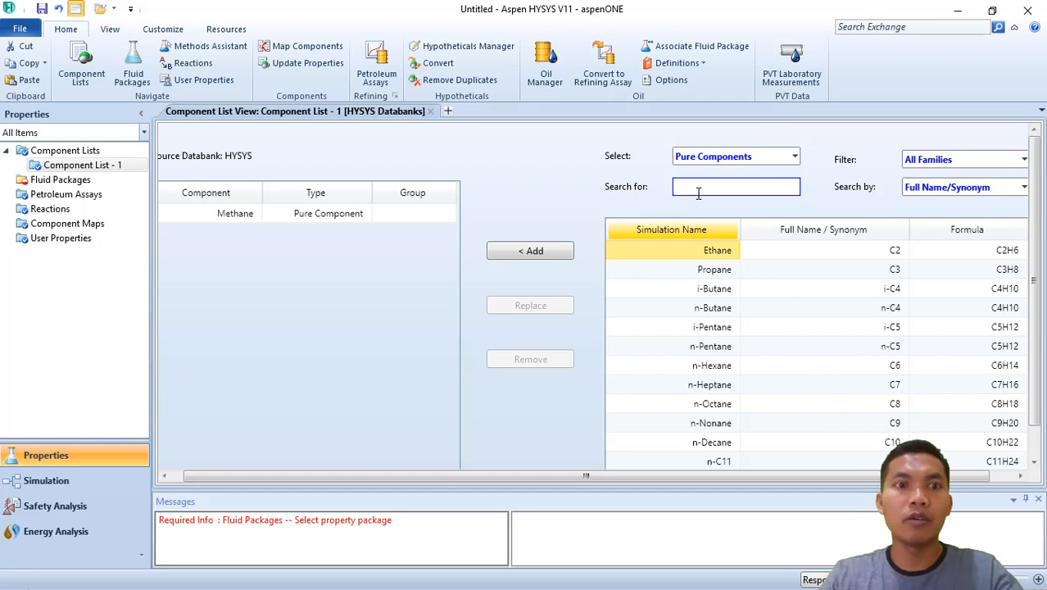
Step: Search the databank for "Refrig" and "chlorome", and add Refrig-40 (Chloromethane, CH3Cl) to the component list
type("Refri")
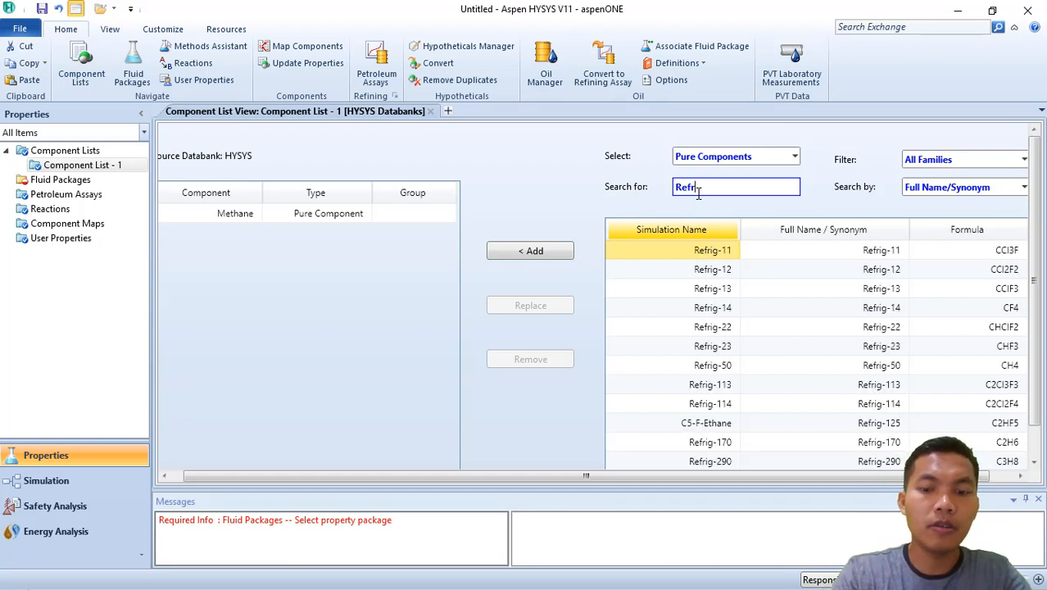
type("g")
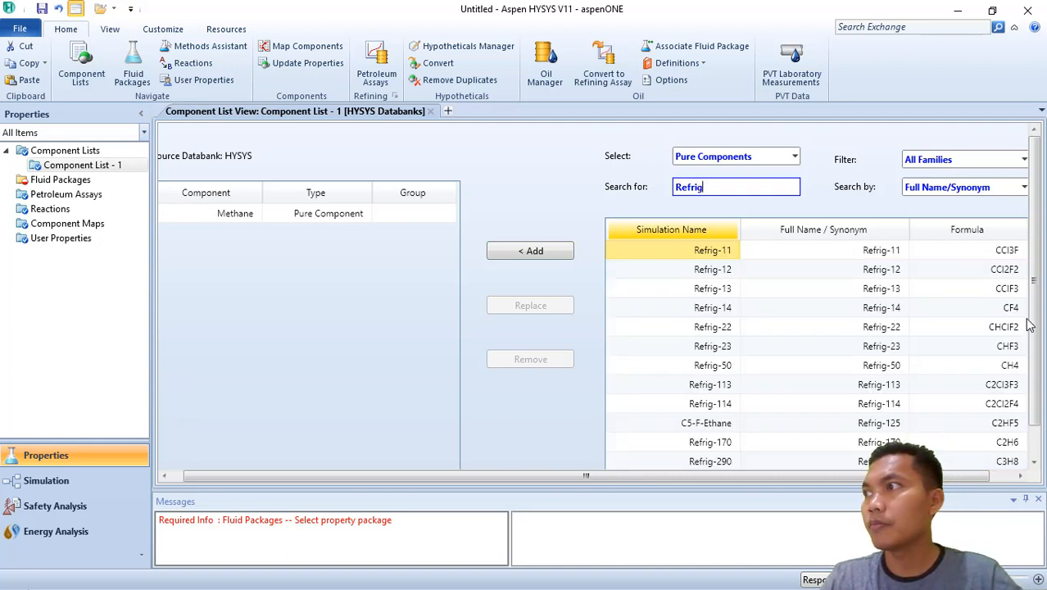
scroll(1041, 369, "down", 1)
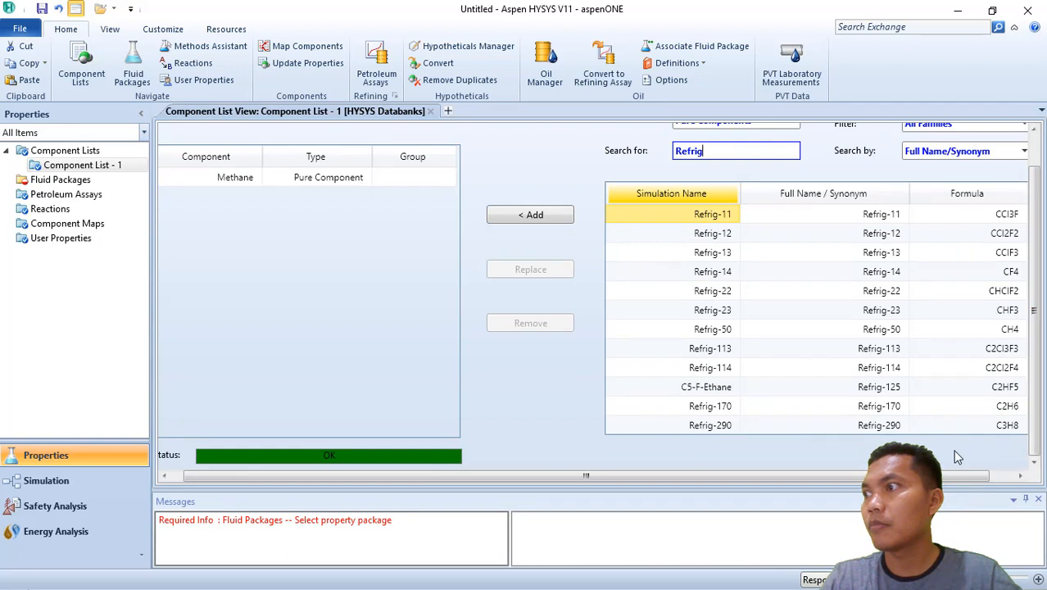
left_click_drag(950, 477, 975, 480)
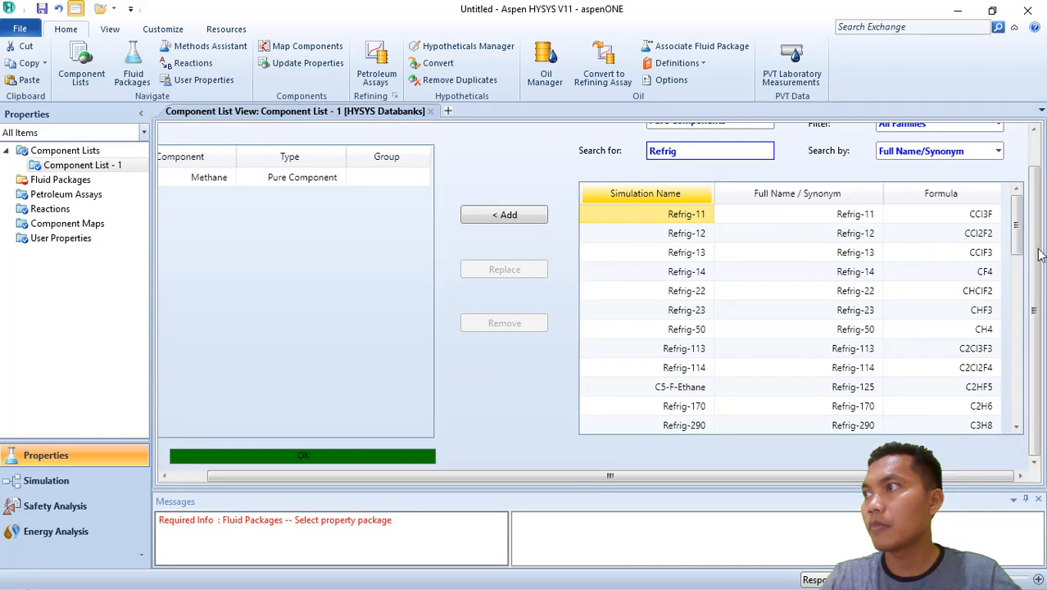
left_click_drag(1020, 241, 1033, 417)
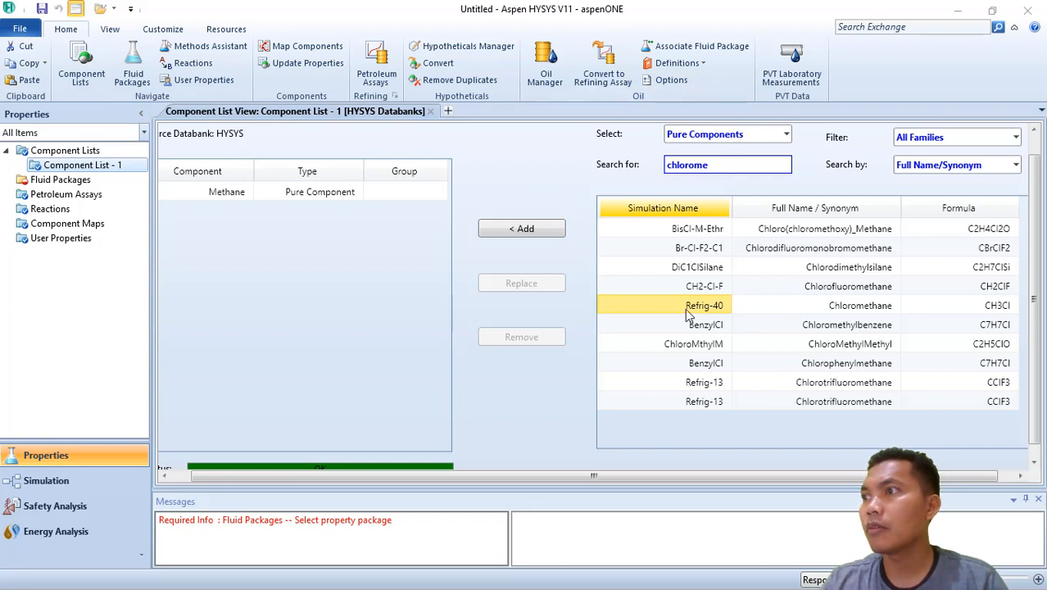
left_click(538, 232)
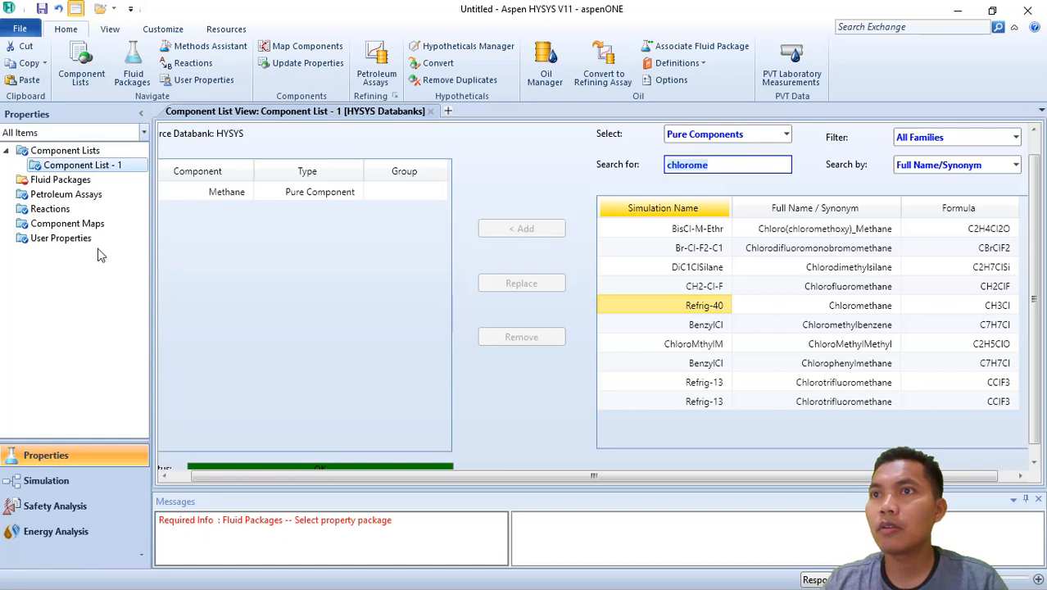
Step: Search the databank for "Cl2-" and add Cl2-C1 (CH2Cl2) to the component list
type("Cl2-")
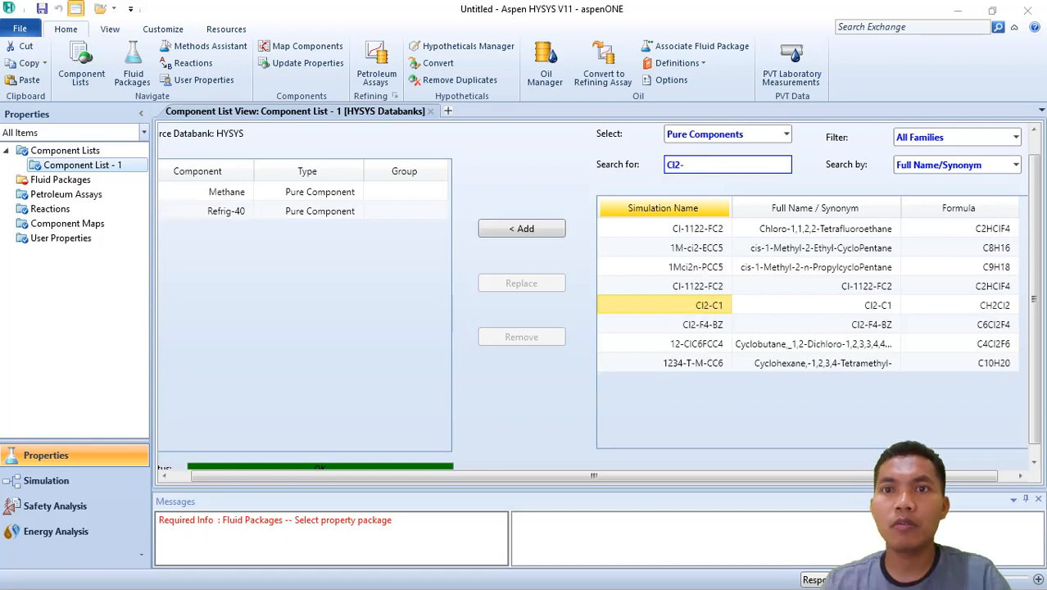
left_click(714, 163)
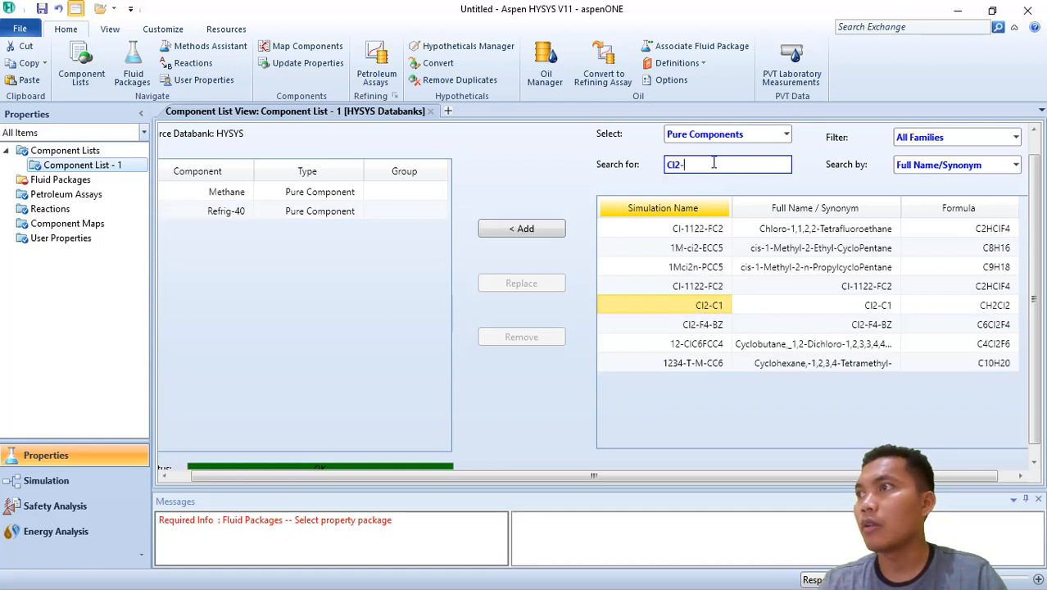
left_click(699, 311)
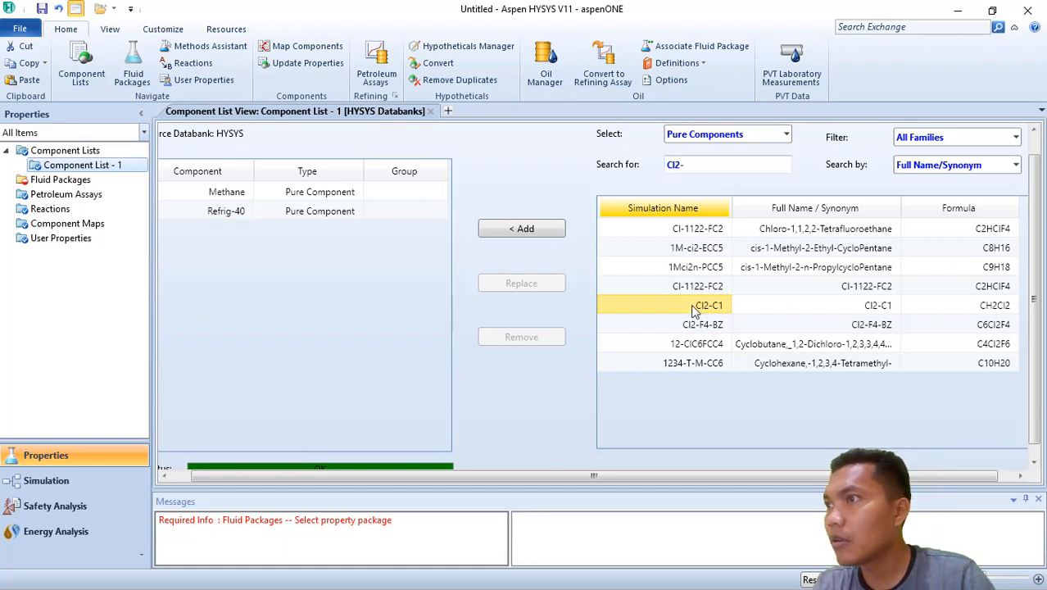
left_click(524, 229)
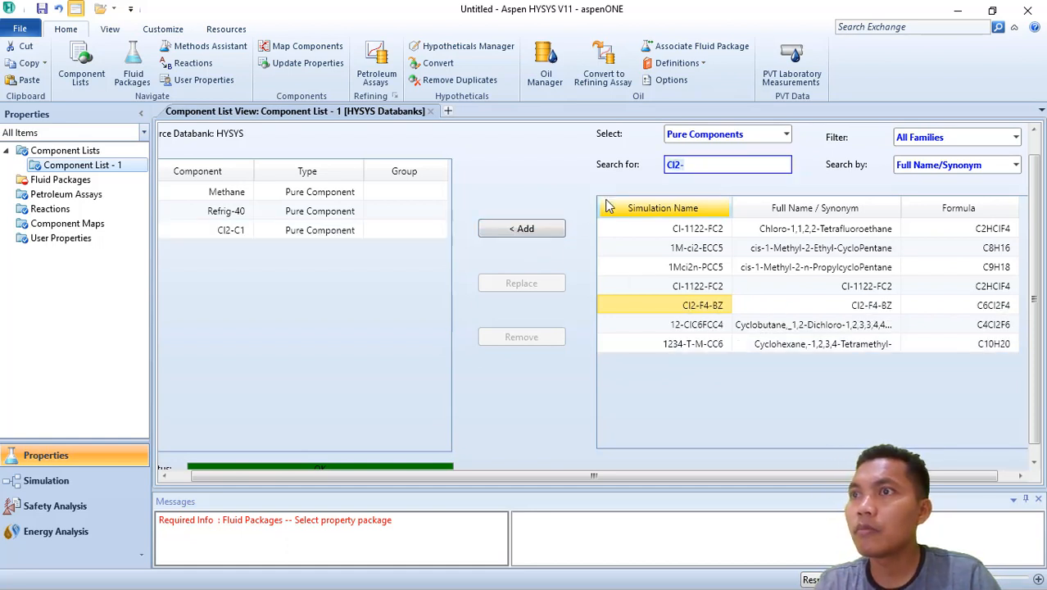
Step: Replace the search term with "Chlorofo" and add Chloroform (CHCl3) to the component list
left_click(703, 164)
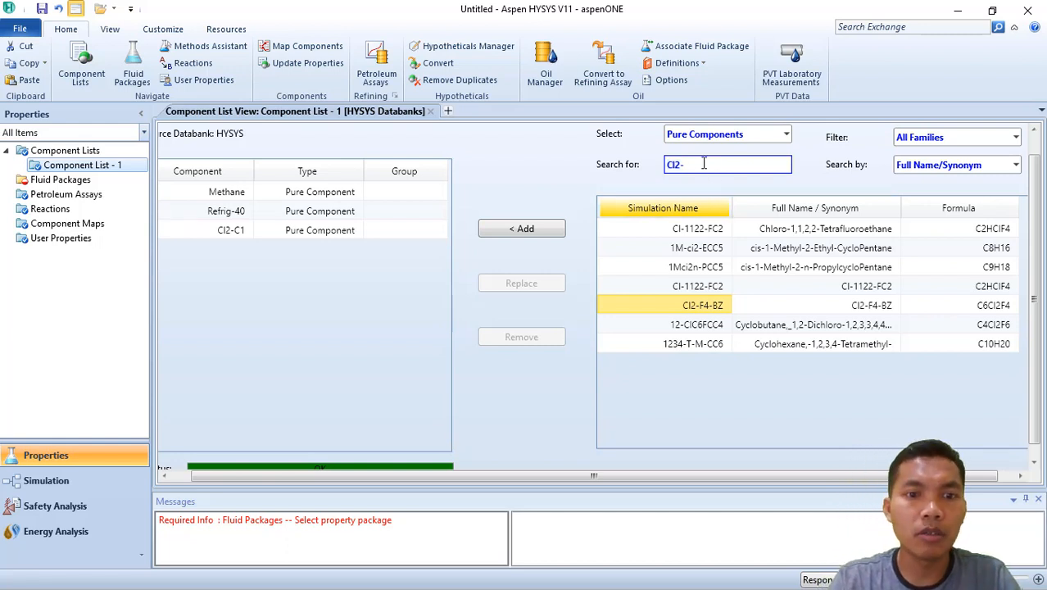
key("BackSpace")
key("BackSpace")
key("BackSpace")
key("BackSpace")
type("Chloro")
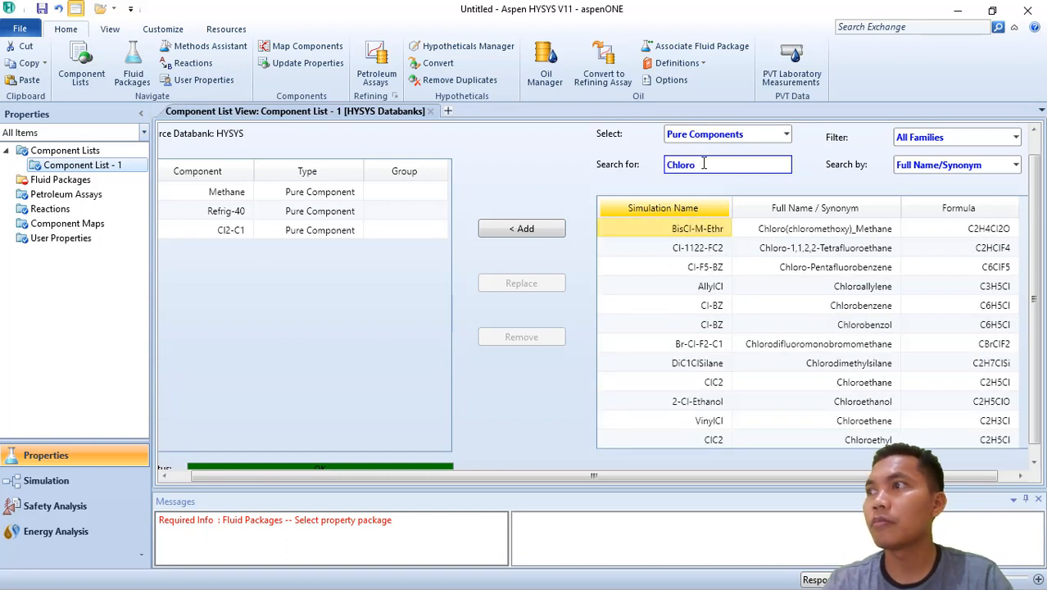
type("fo")
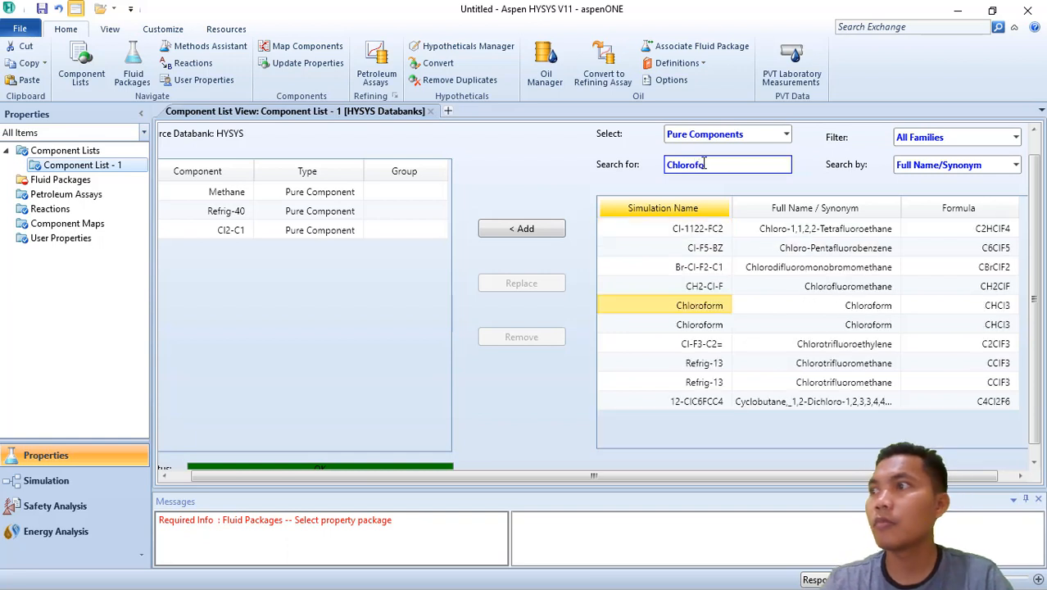
left_click(665, 309)
left_click(522, 229)
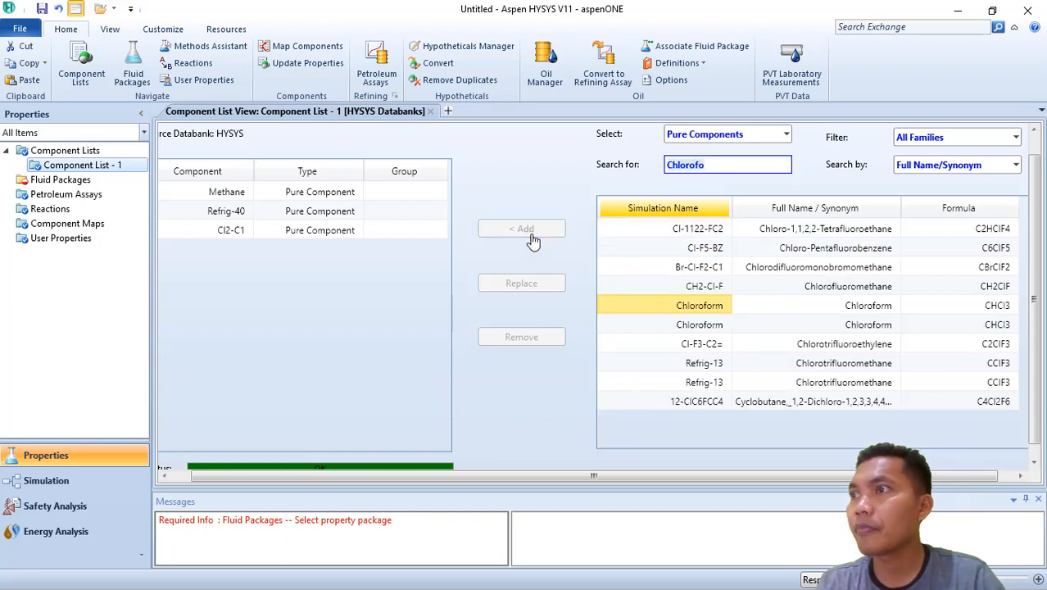
Step: Replace the search term with "CCl4" and add the CCl4 component to the component list
left_click(710, 166)
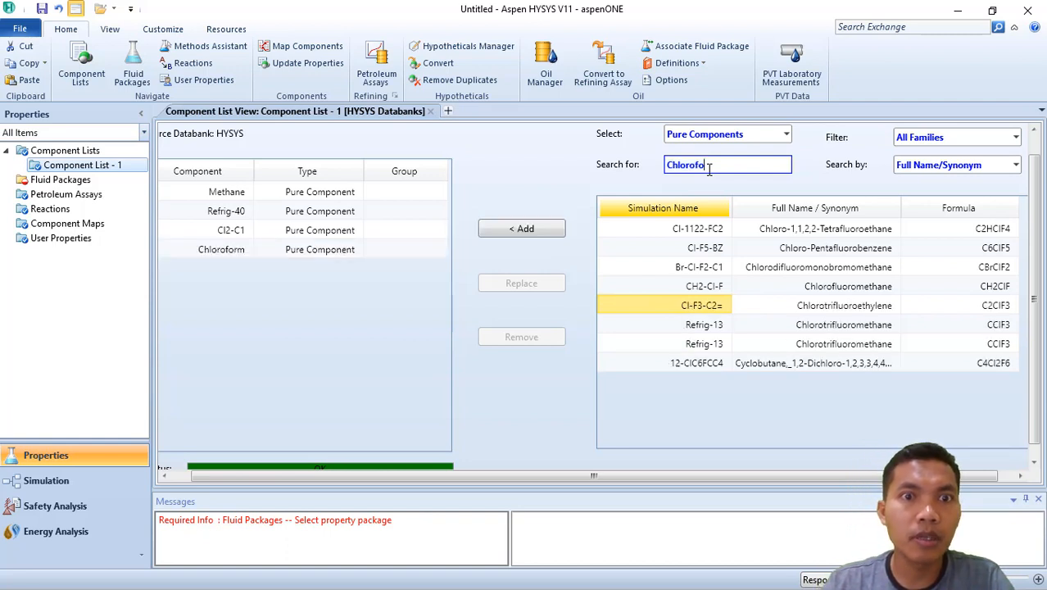
key("BackSpace")
key("BackSpace")
key("BackSpace")
key("BackSpace")
key("BackSpace")
key("BackSpace")
key("BackSpace")
key("BackSpace")
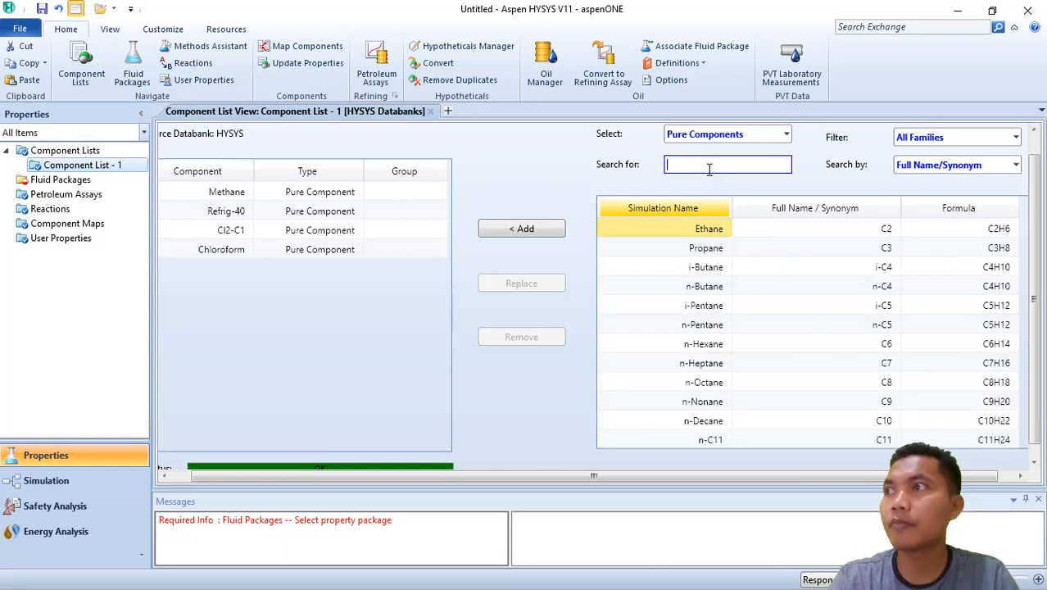
type("CCl4")
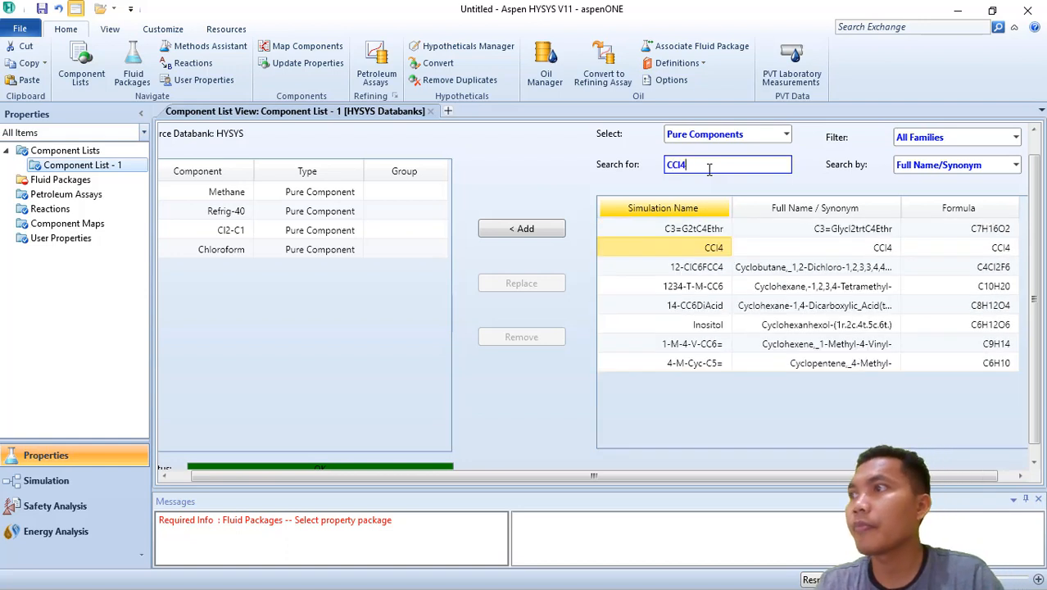
left_click(697, 249)
left_click(518, 232)
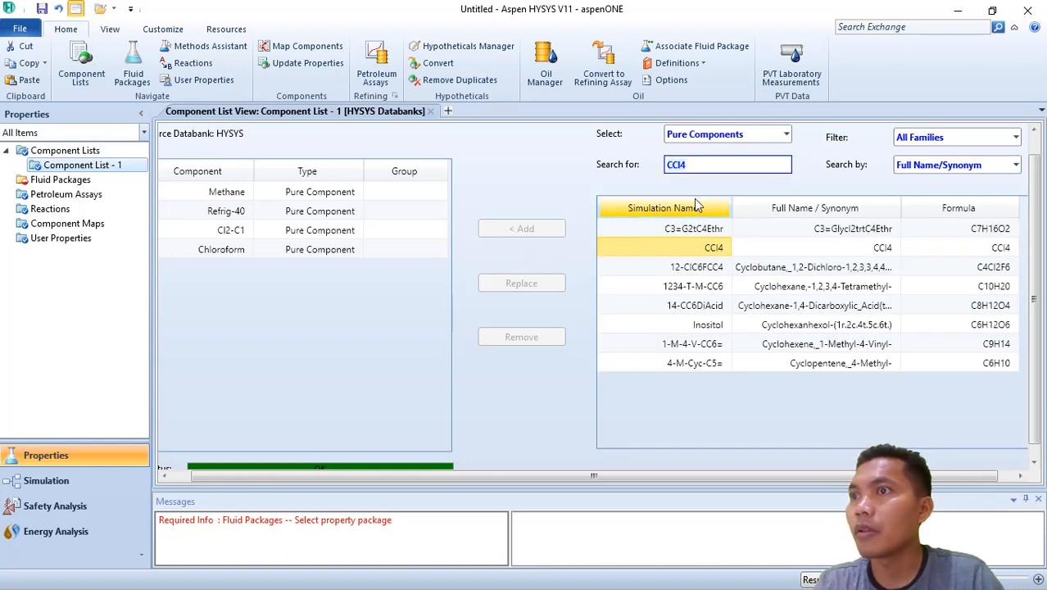
Step: Replace the search term with "Cl2" and add the Cl2 component to the component list
left_click(726, 161)
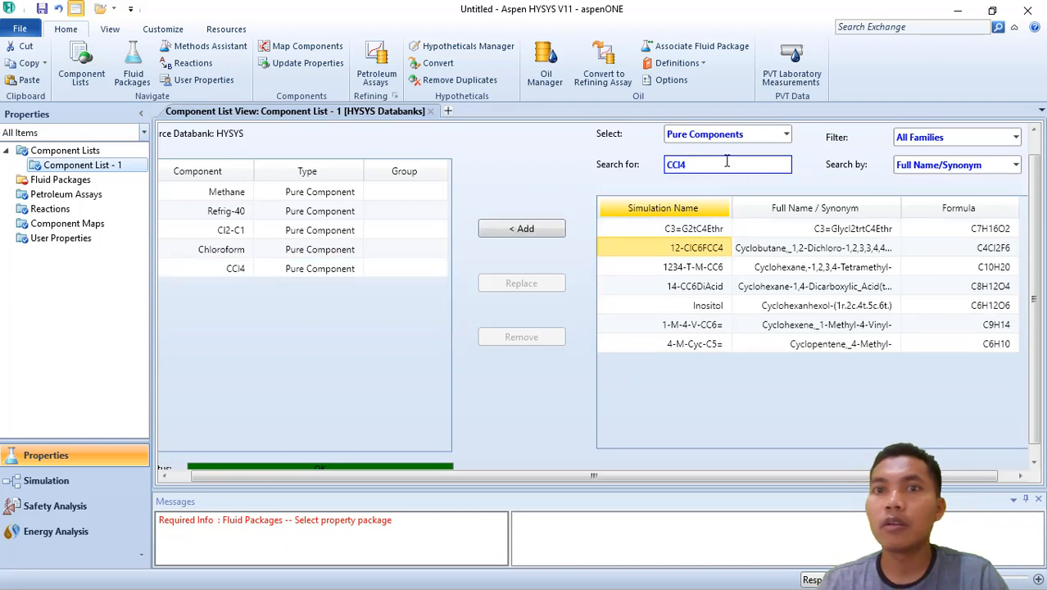
key("BackSpace")
key("BackSpace")
key("BackSpace")
key("BackSpace")
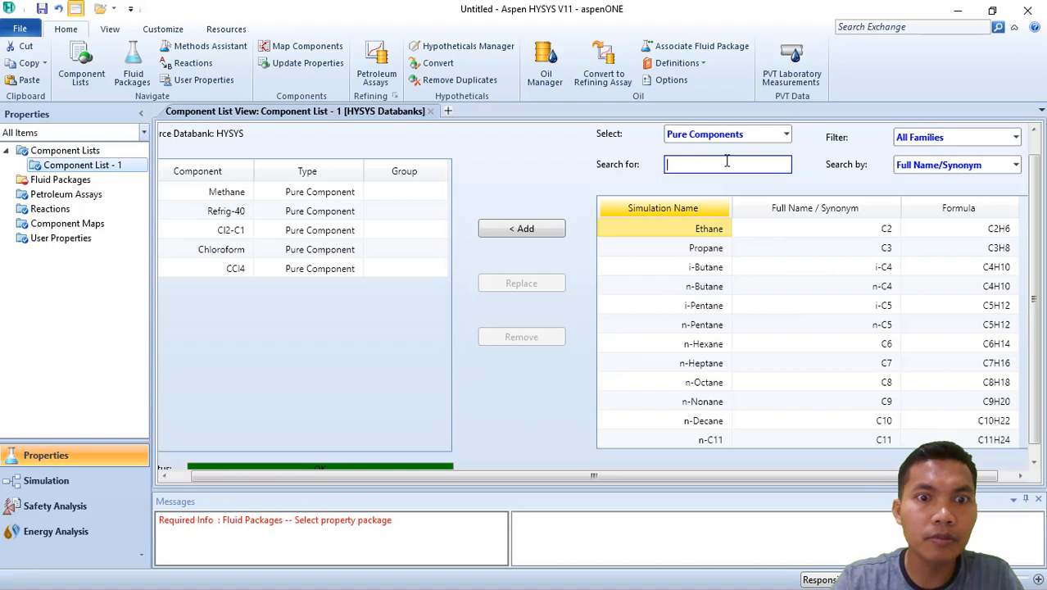
key("BackSpace")
type("Cl")
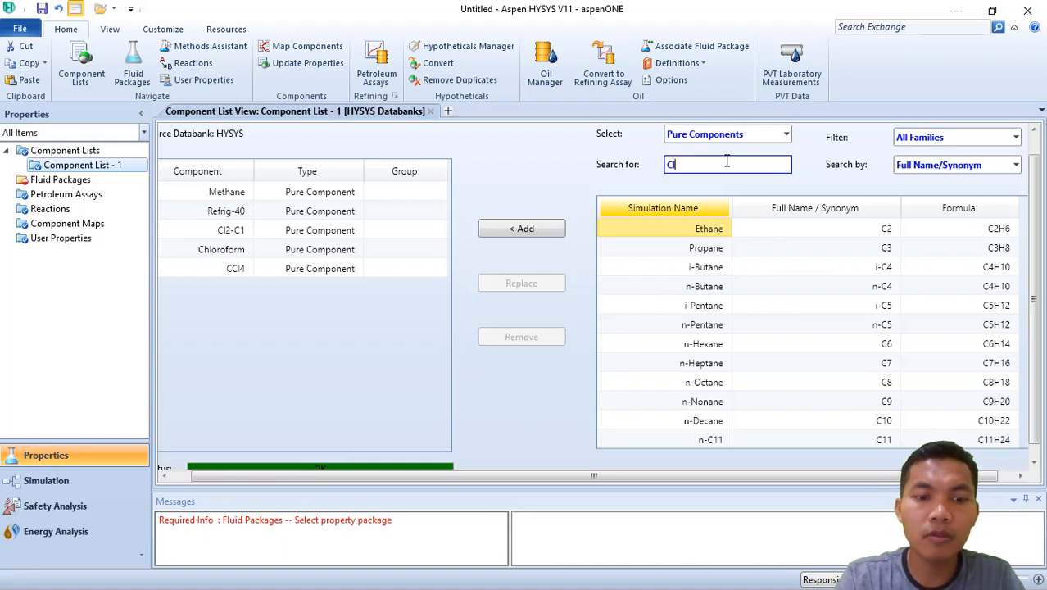
type("2")
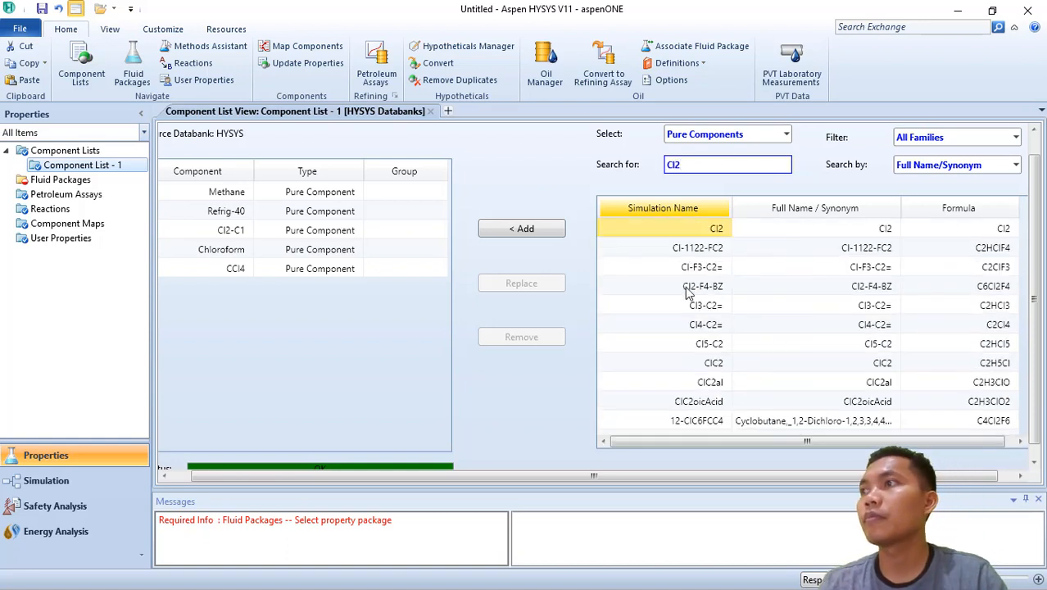
left_click(623, 231)
left_click(546, 237)
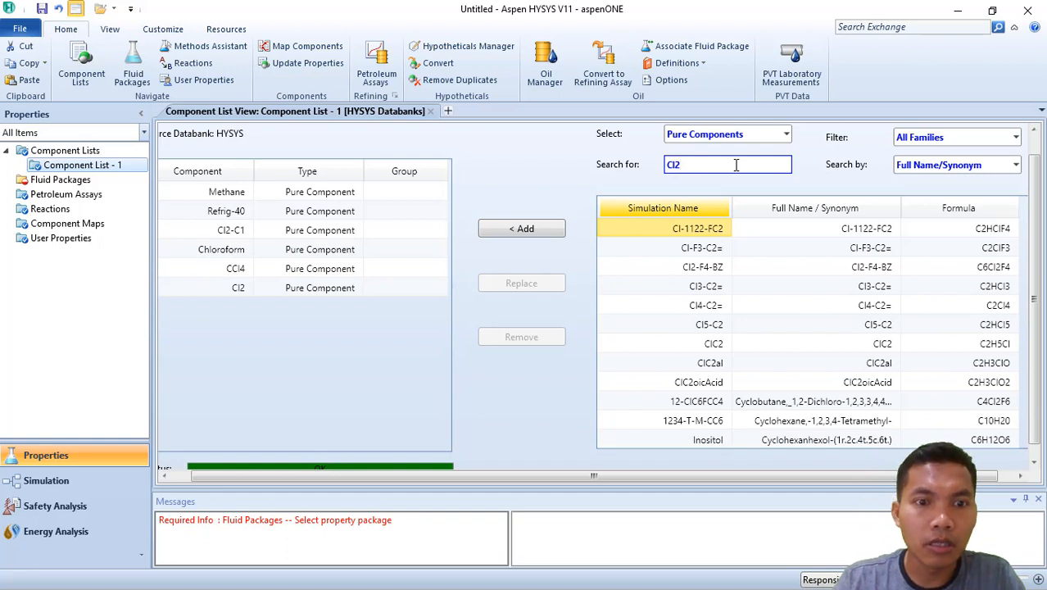
Step: Replace the search term with "HCl" and add the HCl component to the component list
key("BackSpace")
key("BackSpace")
key("BackSpace")
type("H")
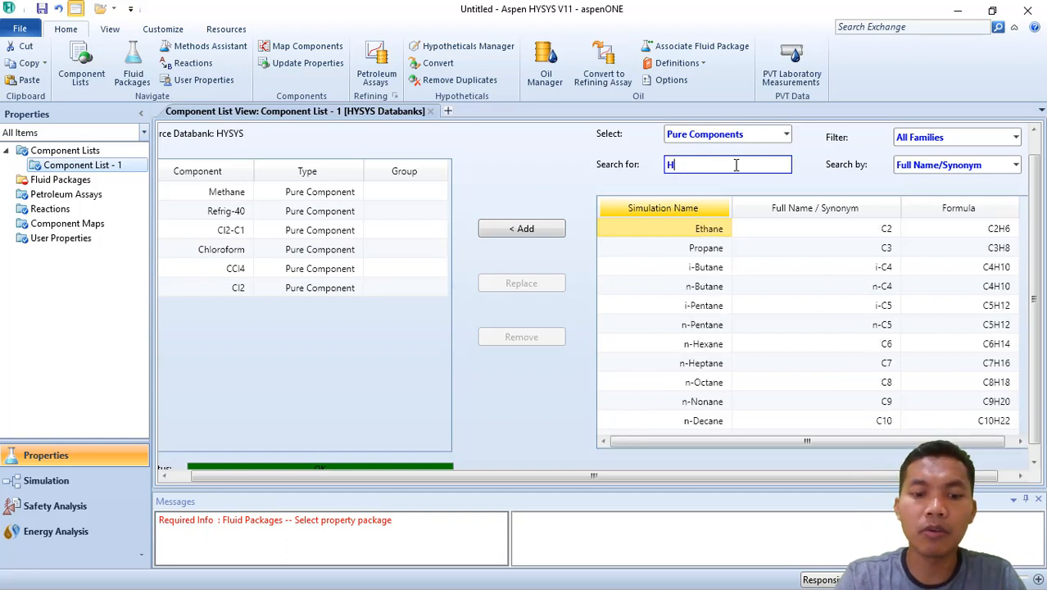
type("Cl")
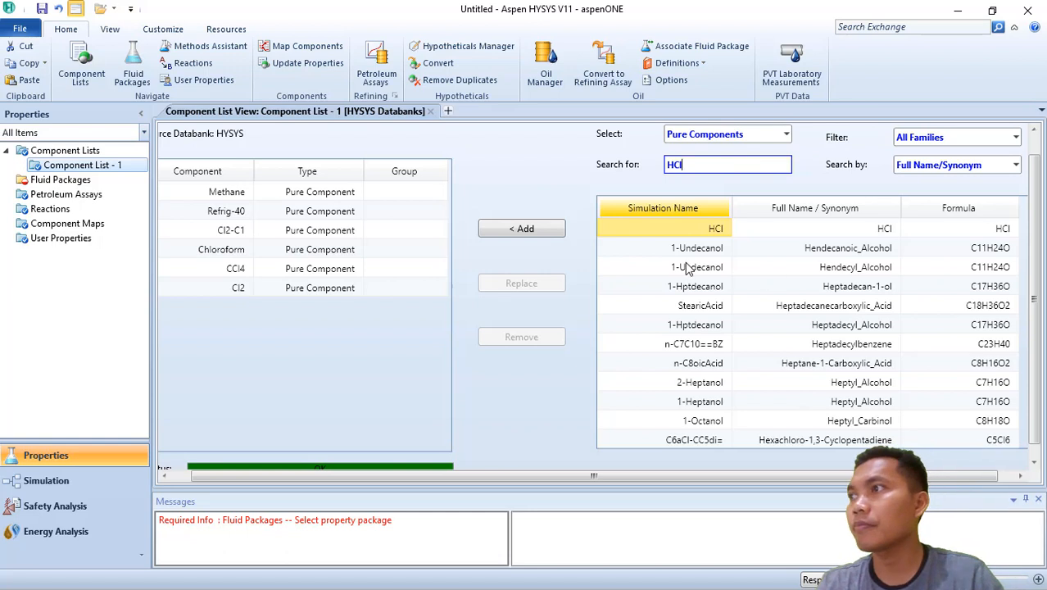
left_click(528, 230)
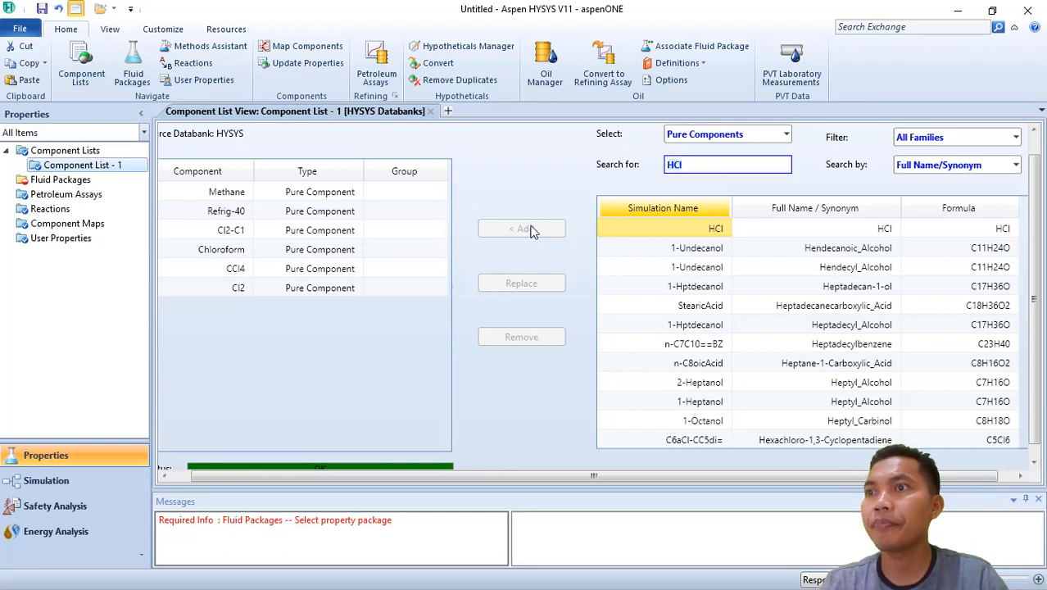
Step: Add a fluid package for Component List - 1 and choose its property package
left_click(59, 180)
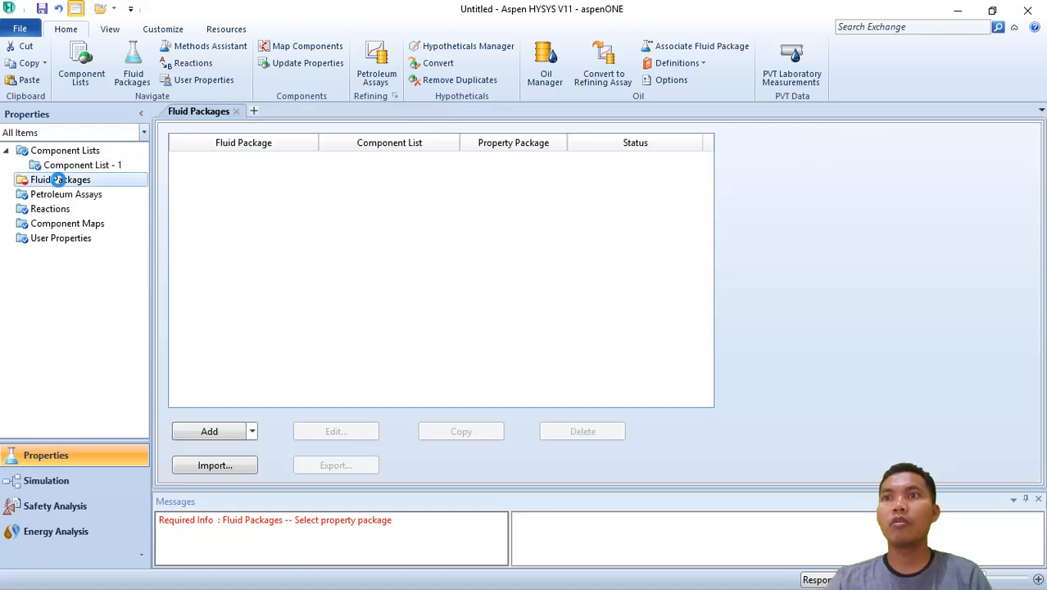
left_click(214, 432)
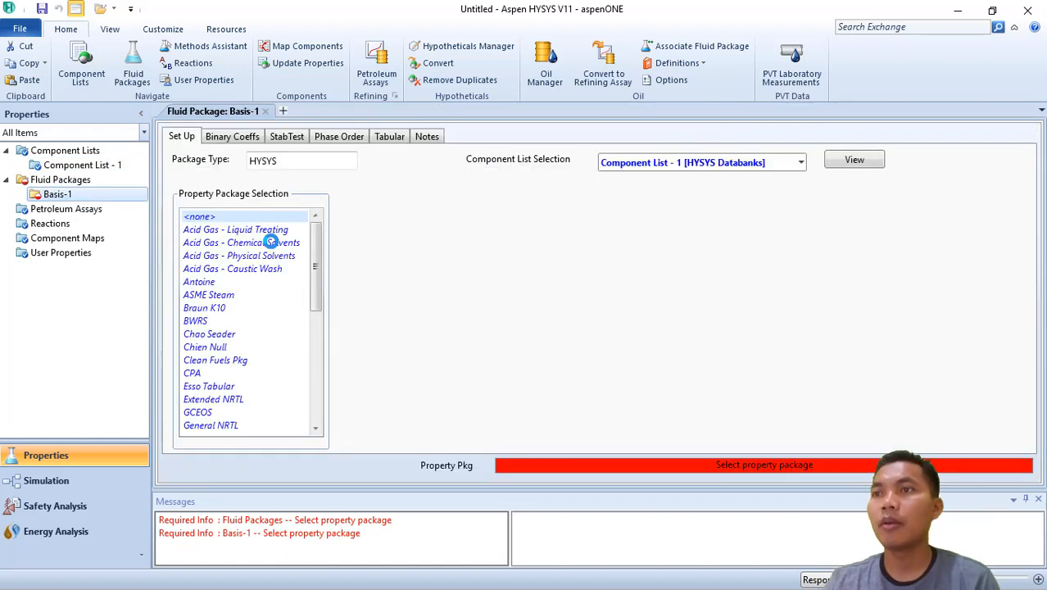
left_click_drag(318, 293, 320, 385)
left_click(221, 302)
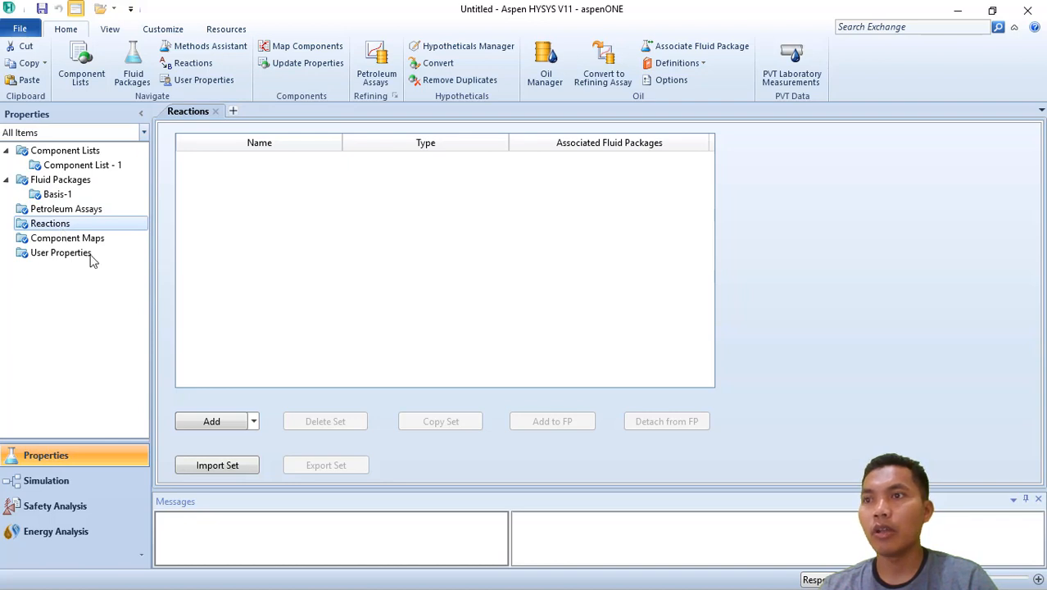
Step: Create a new reaction set and add a new Kinetic reaction to it
left_click(209, 421)
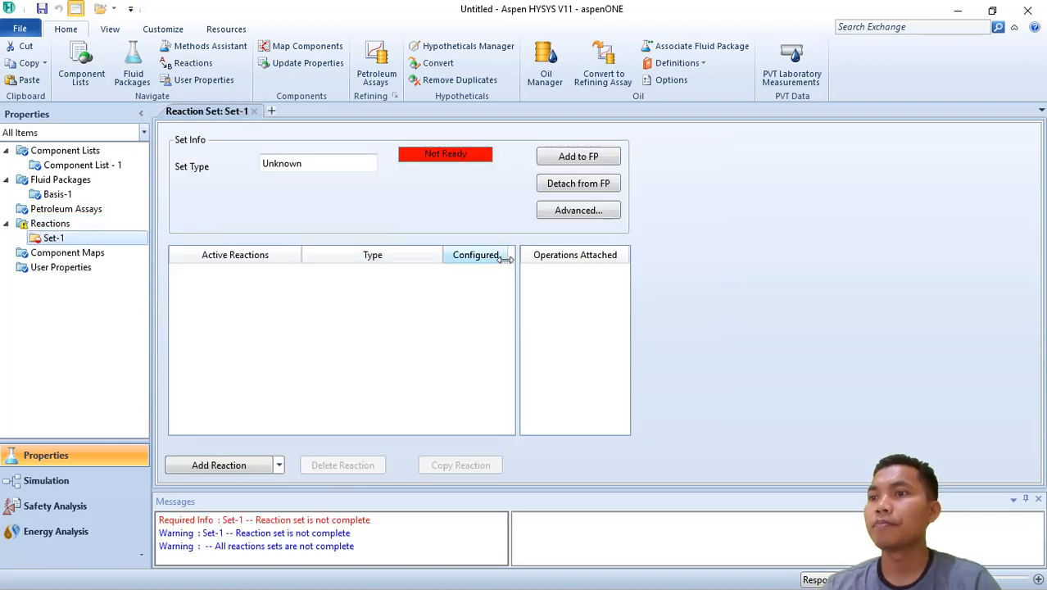
left_click(278, 465)
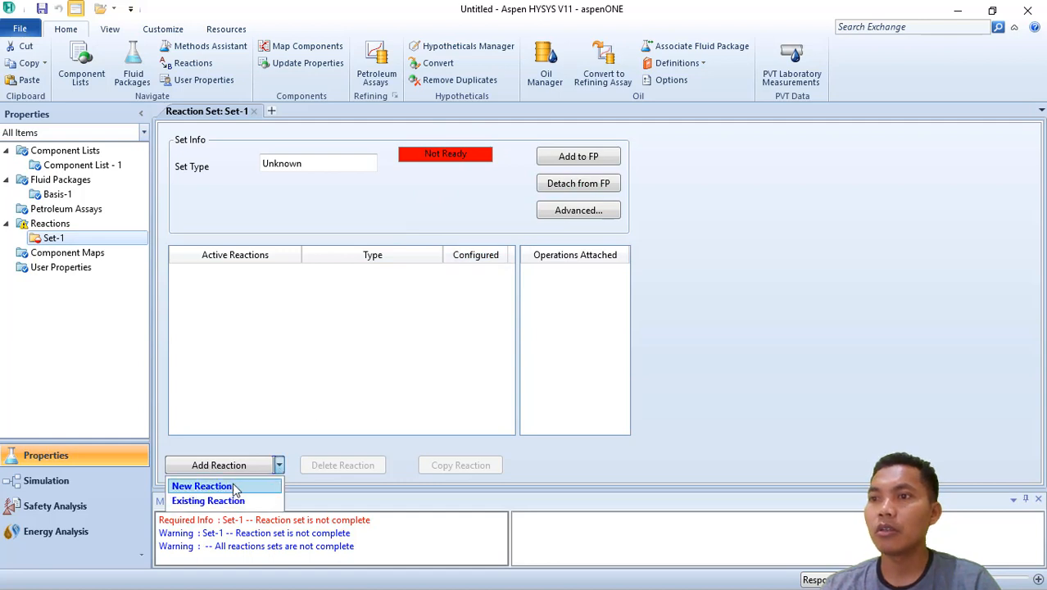
left_click(202, 486)
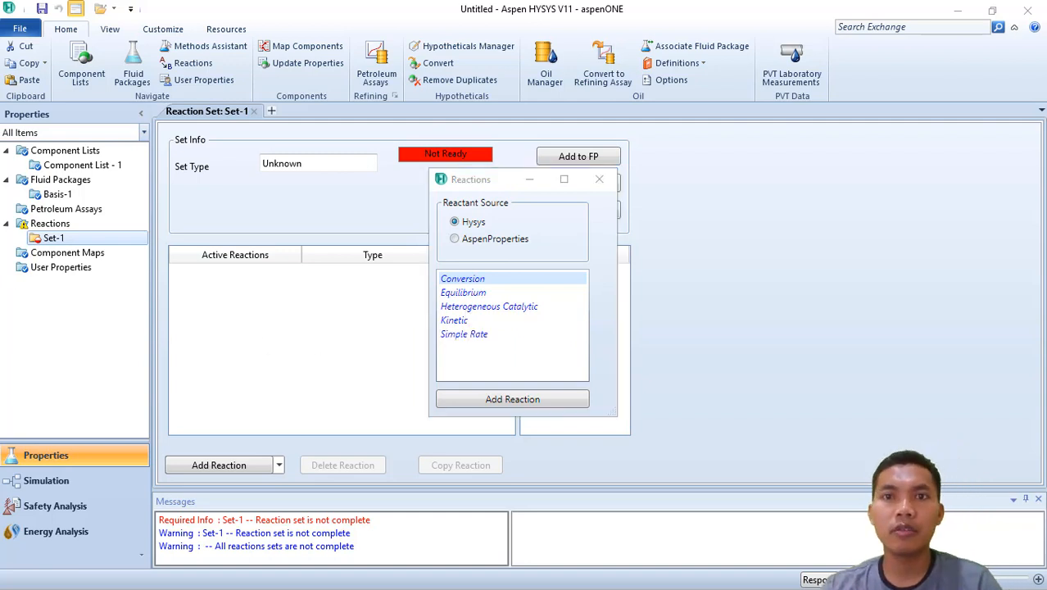
left_click(461, 320)
left_click(499, 403)
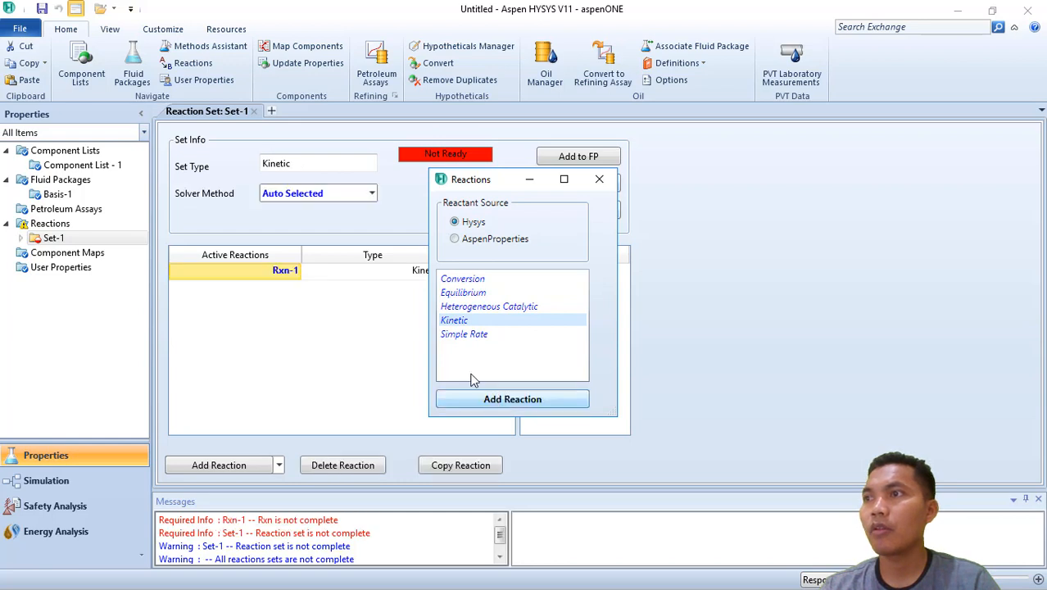
left_click(599, 179)
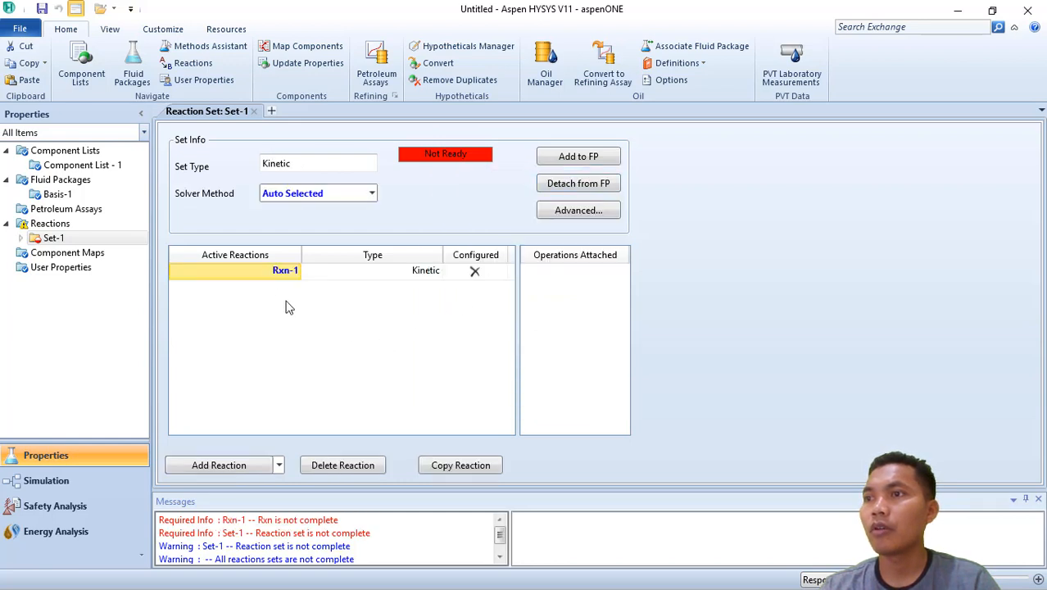
Step: Open the kinetic reaction Rxn-1 and add Methane and Cl2 as its reactants in the stoichiometry table
double_click(280, 272)
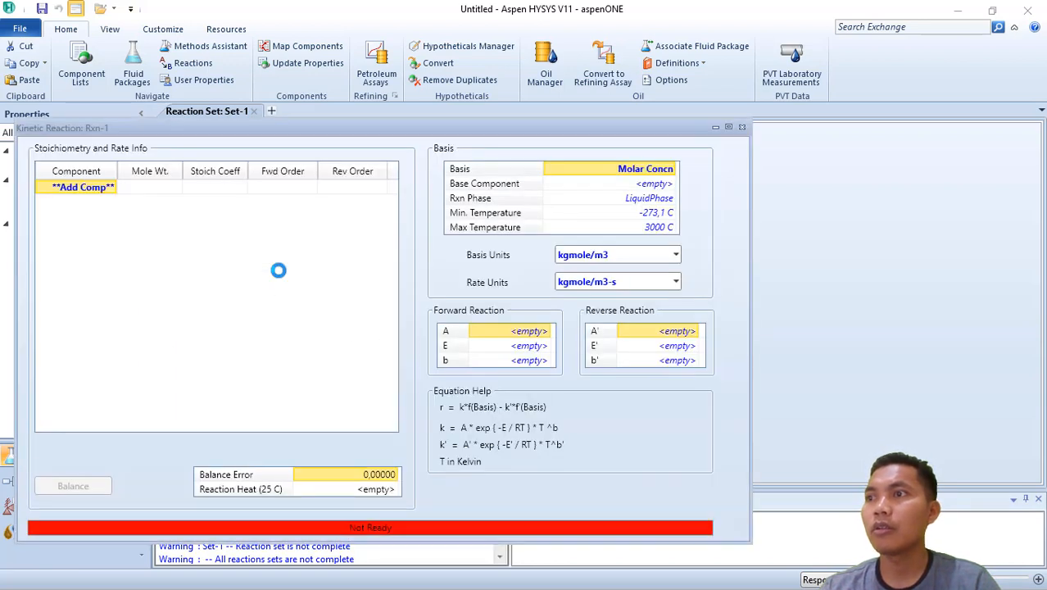
left_click_drag(243, 128, 455, 92)
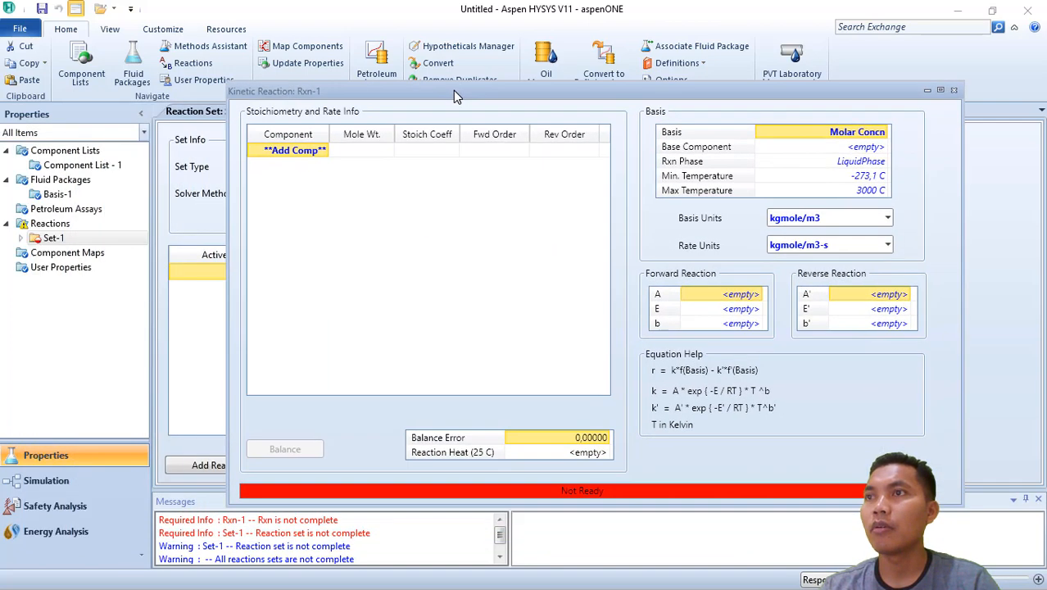
left_click(321, 151)
left_click(326, 152)
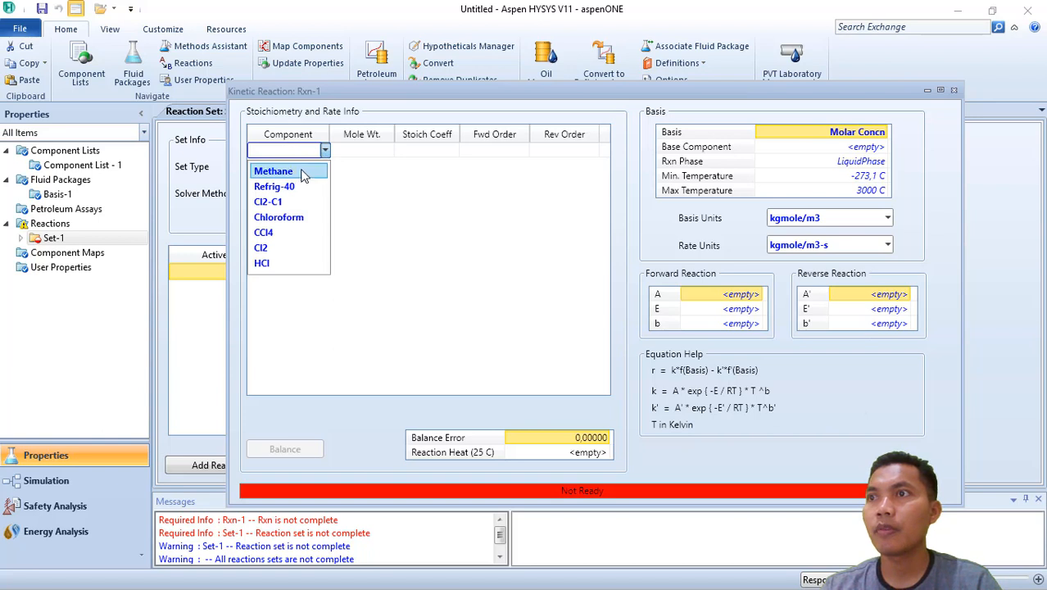
left_click(299, 172)
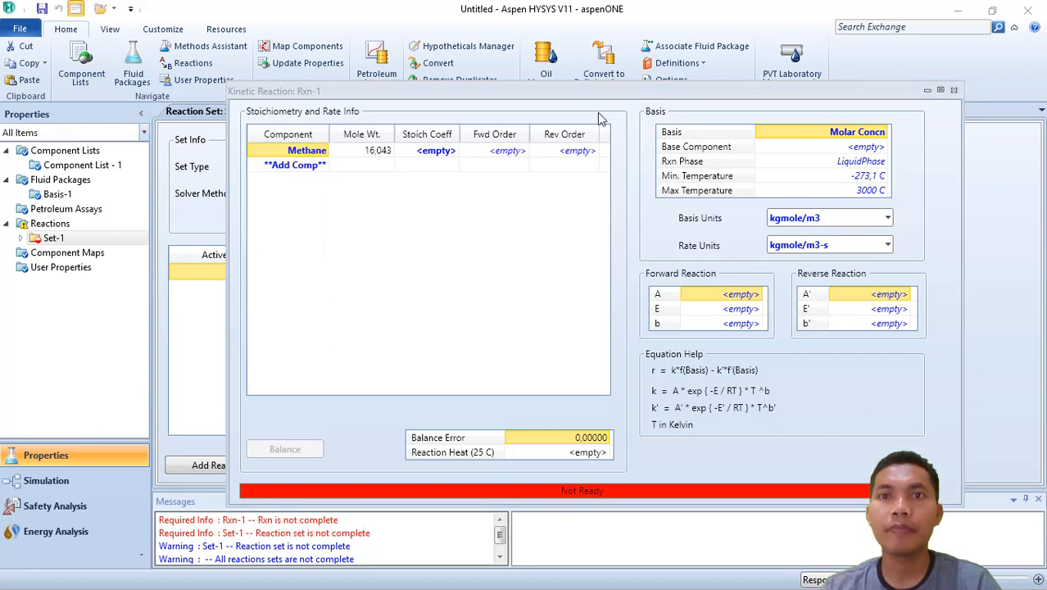
left_click(323, 167)
left_click(324, 167)
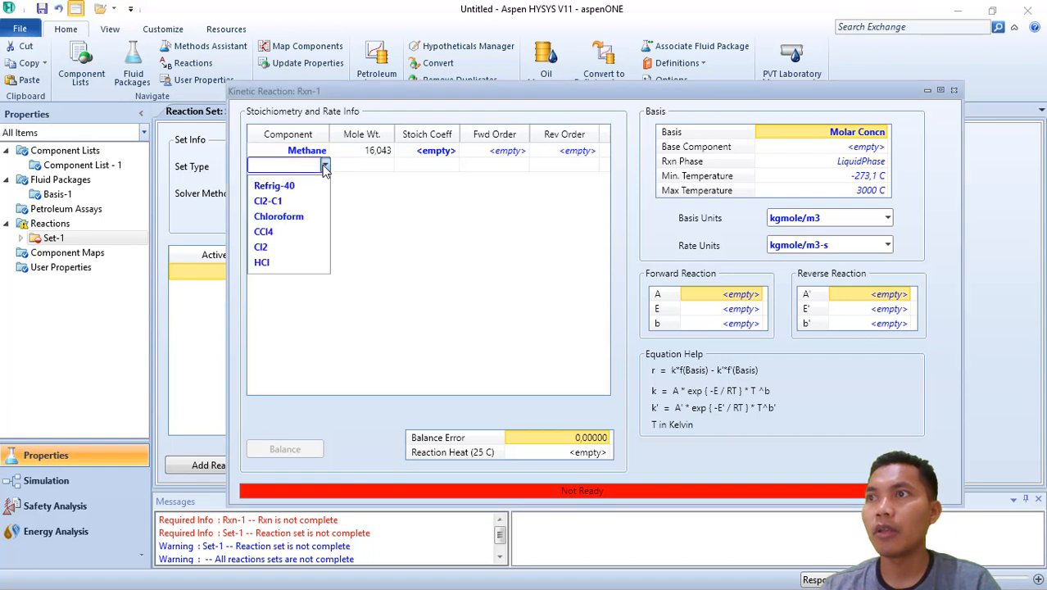
left_click(272, 254)
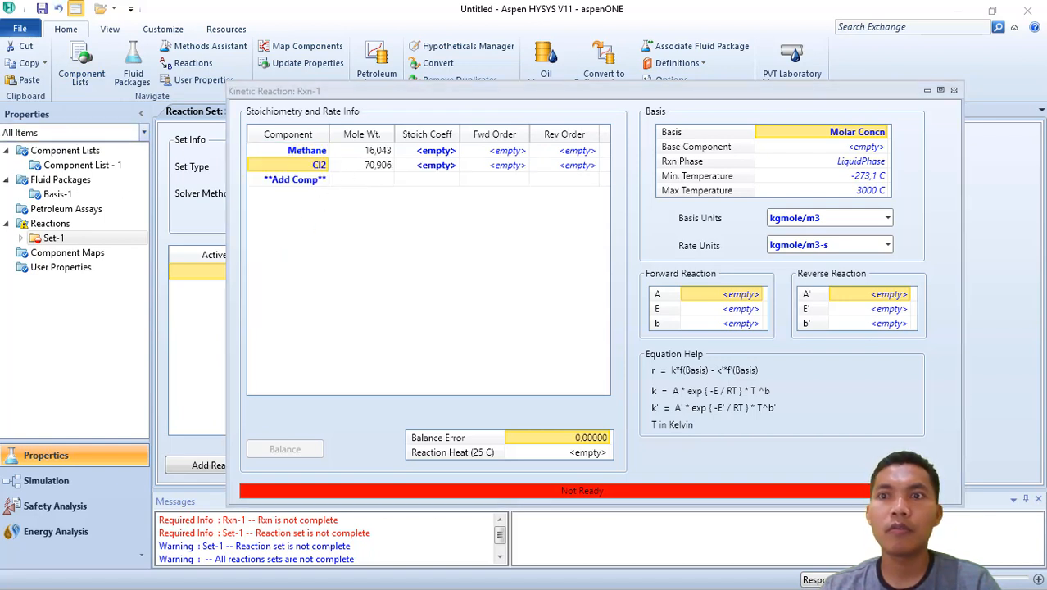
Step: Add Refrig-40 and HCl as the products in Rxn-1's stoichiometry table
left_click(296, 180)
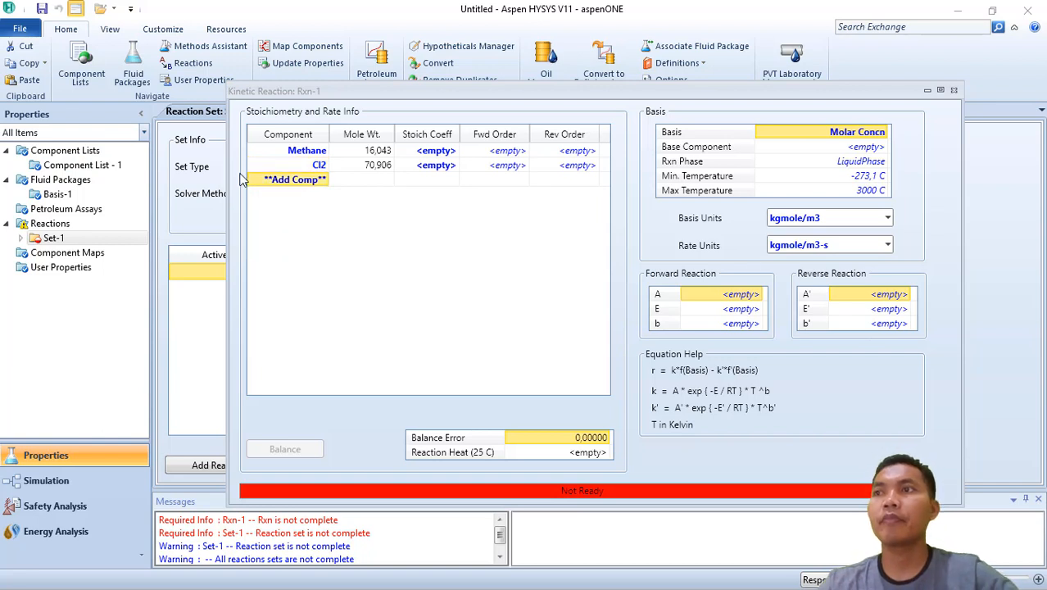
left_click(325, 180)
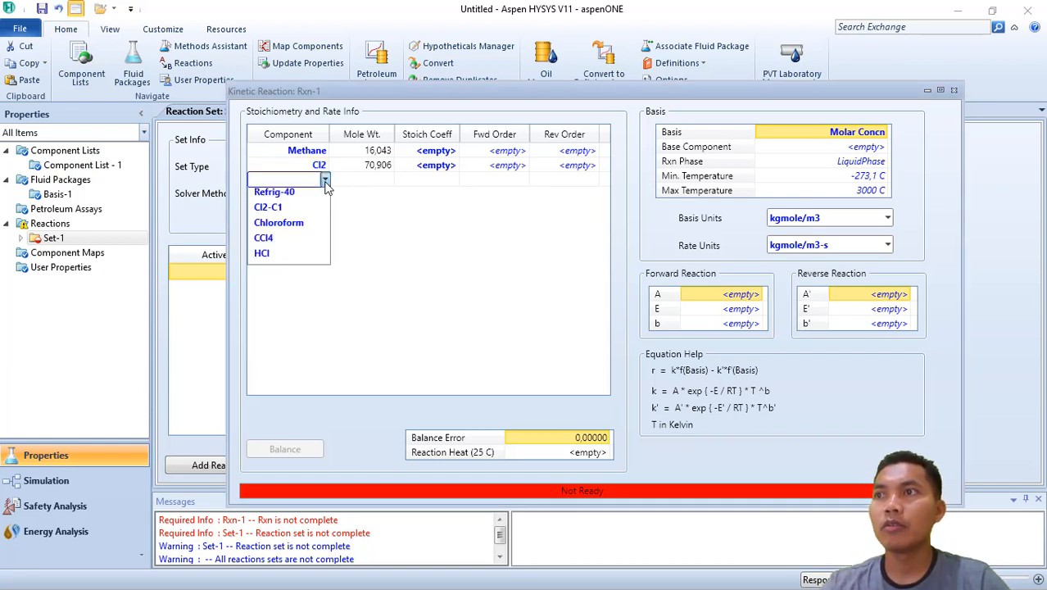
left_click(300, 198)
left_click(325, 196)
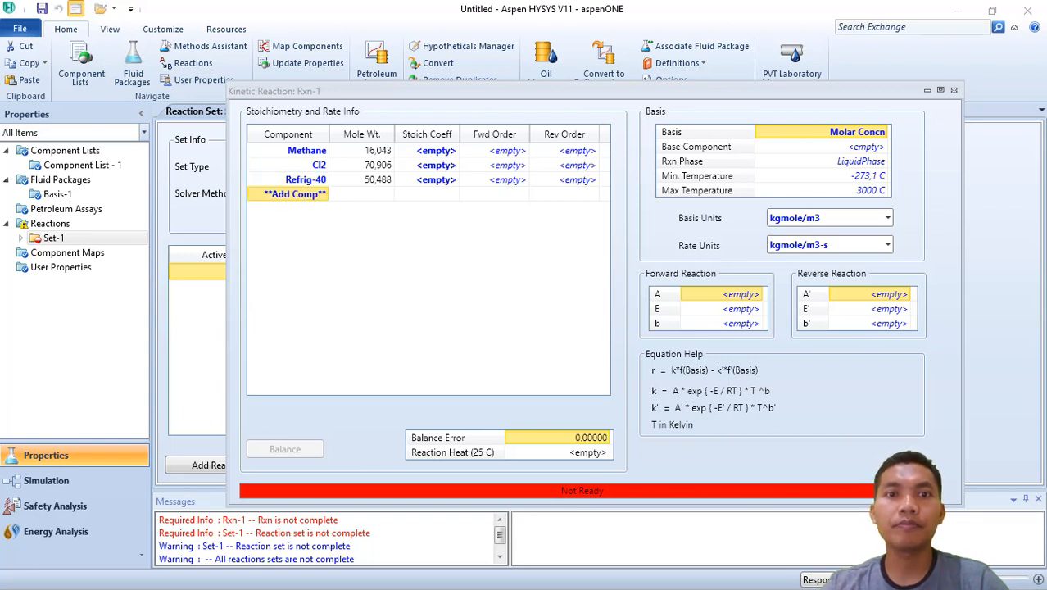
left_click(325, 196)
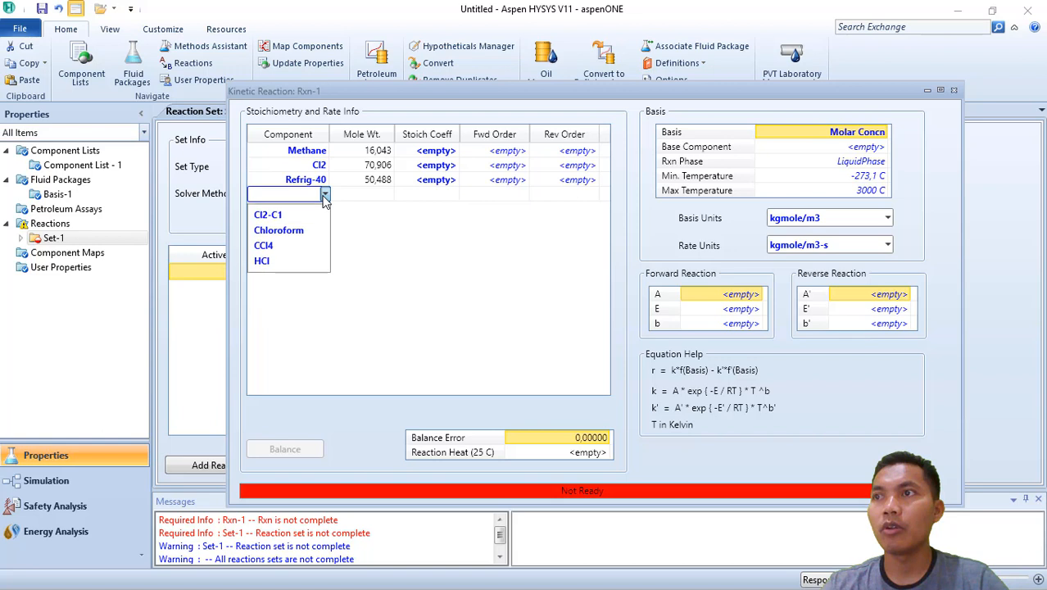
left_click(270, 261)
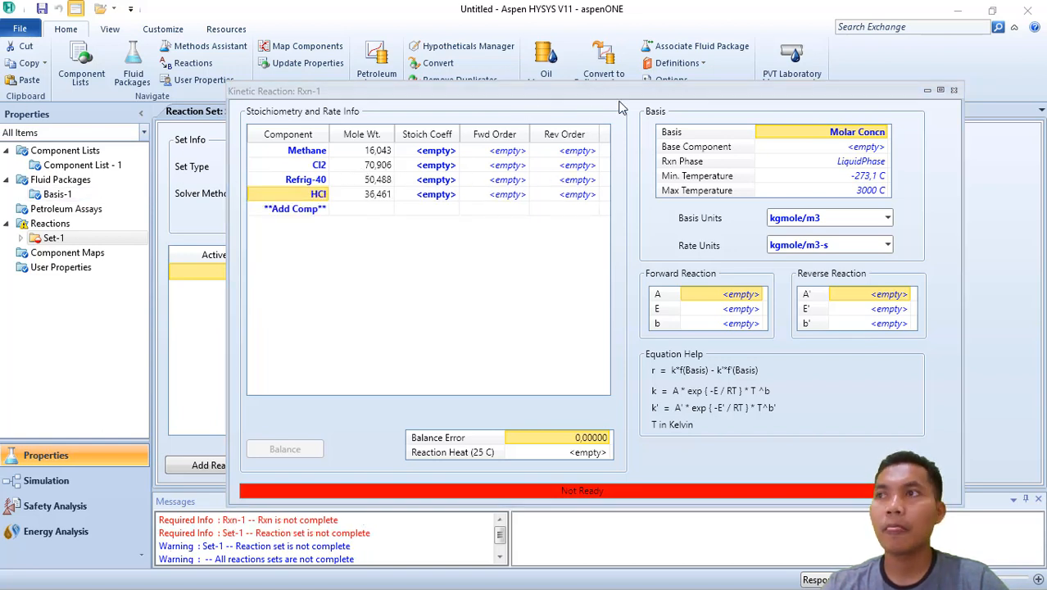
Step: Set the stoichiometric coefficients to -1 for Methane and Cl2, and 1 for Refrig-40 and HCl
left_click(440, 153)
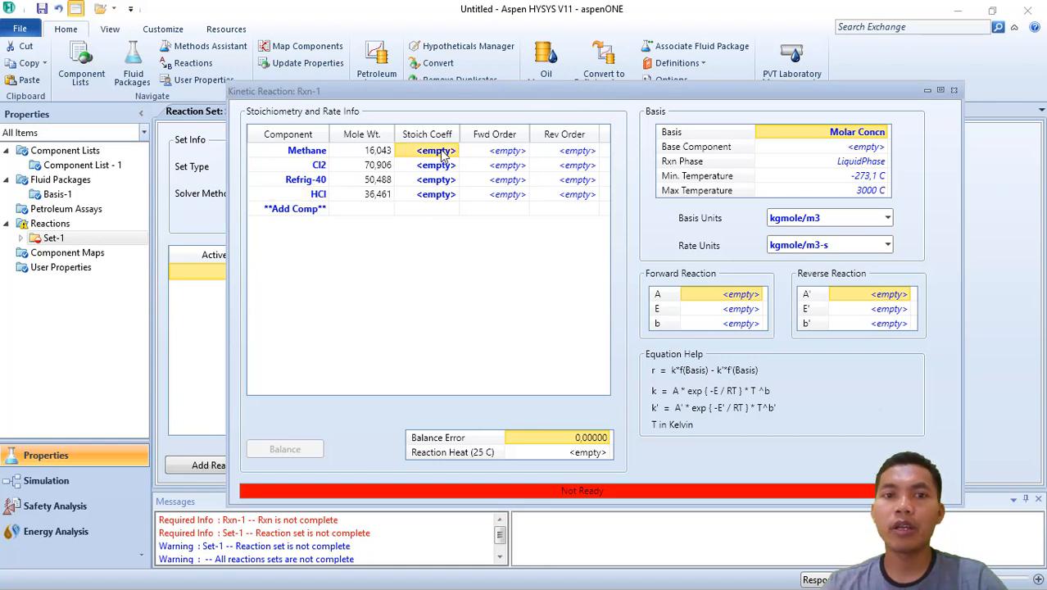
type("-1")
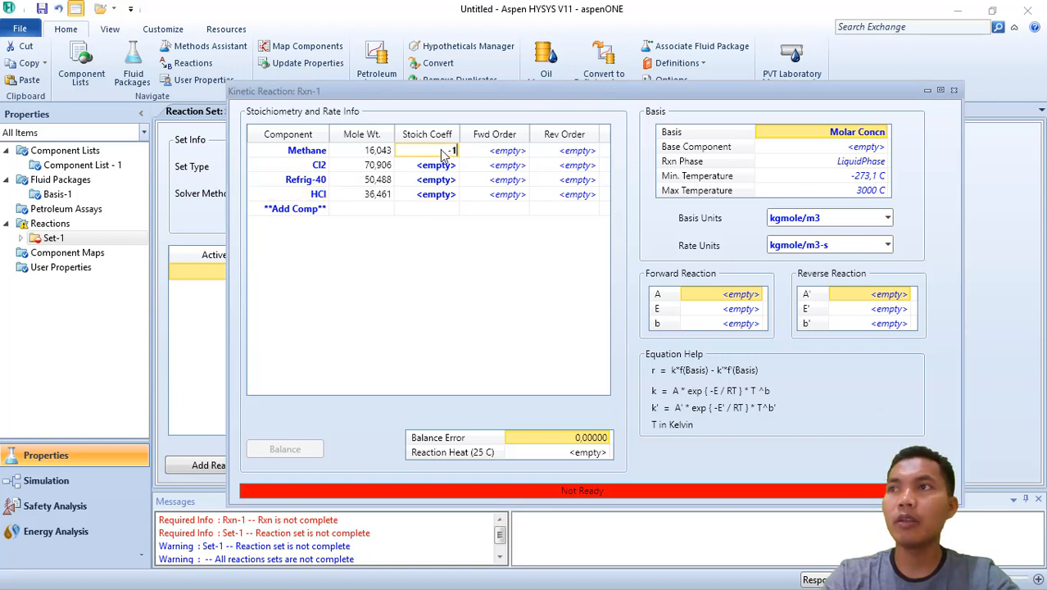
key("Return")
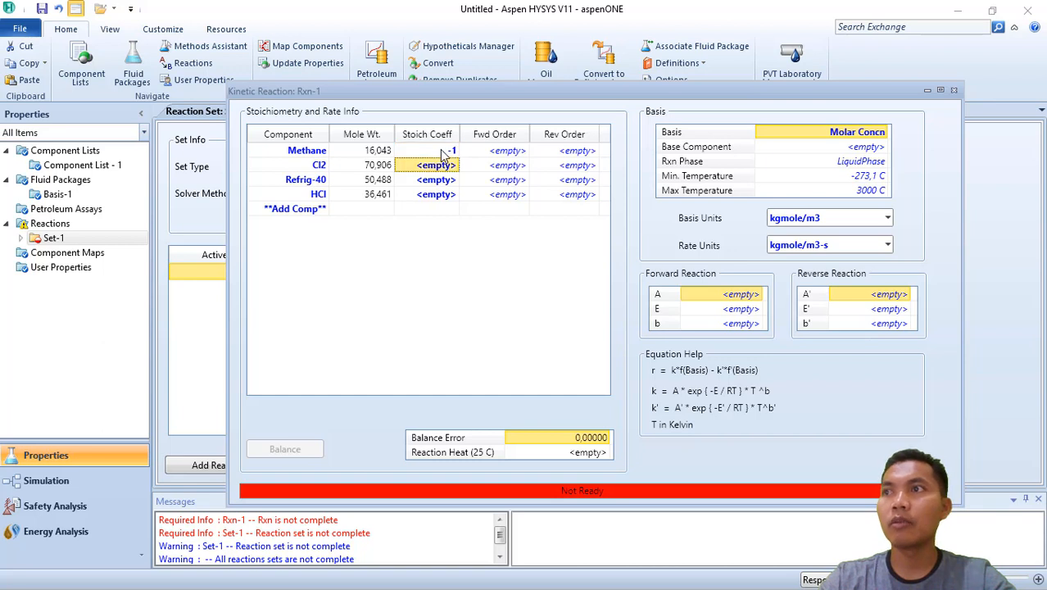
type("-1")
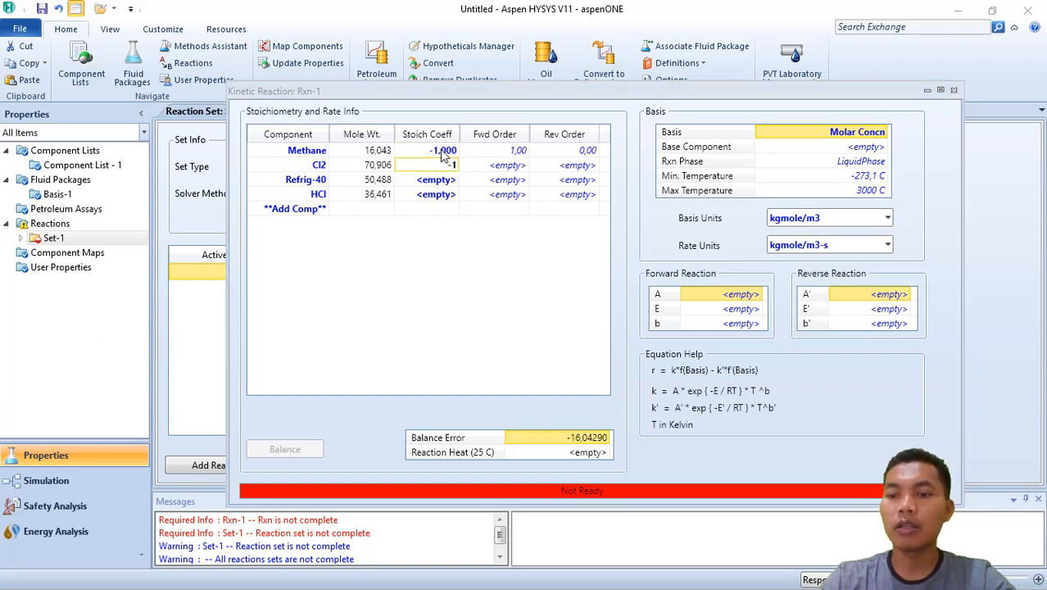
key("Return")
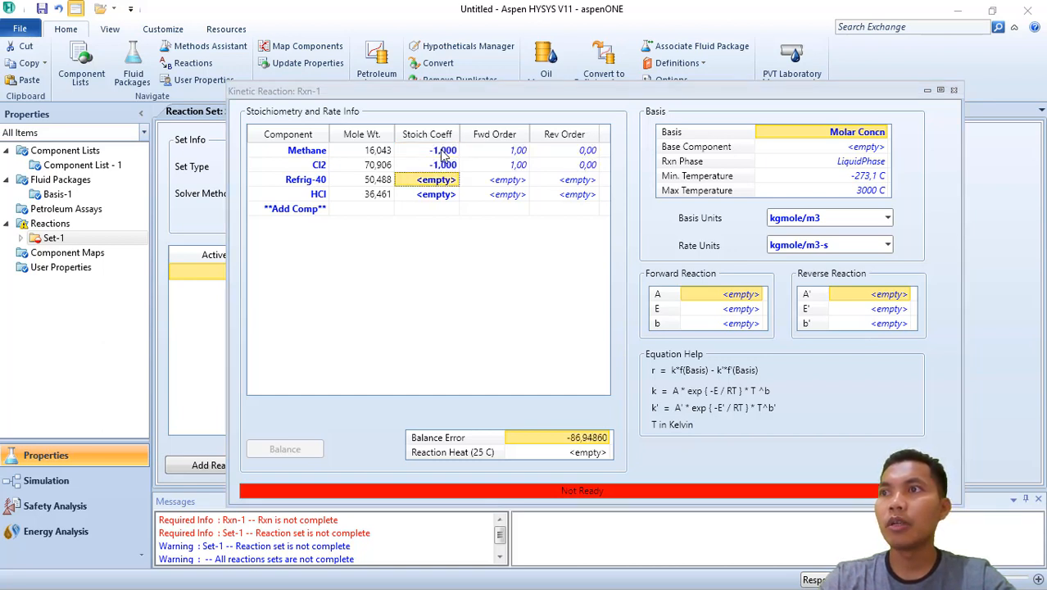
type("1")
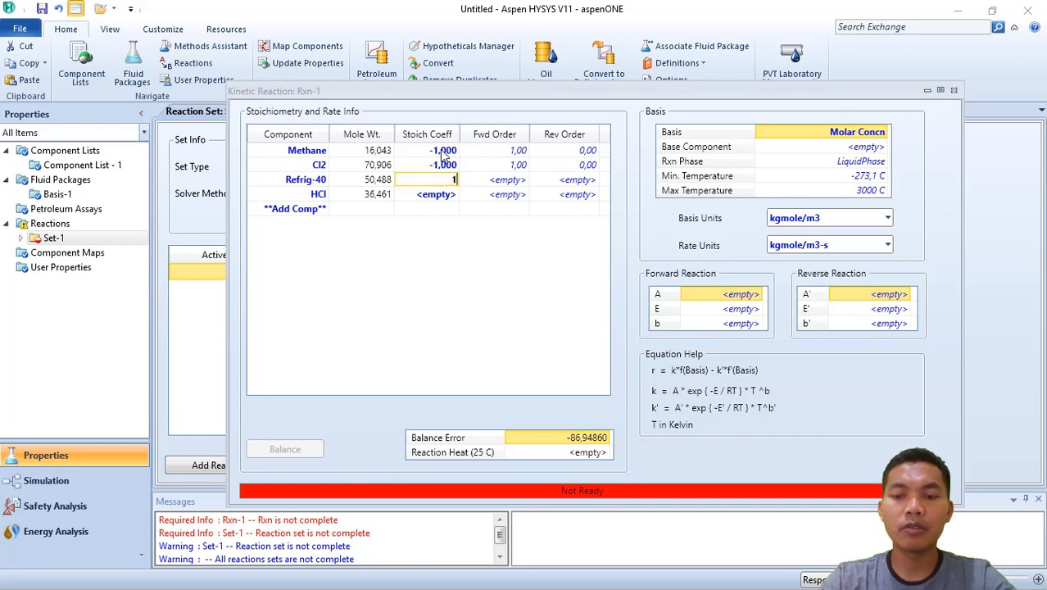
key("Return")
type("1")
key("Return")
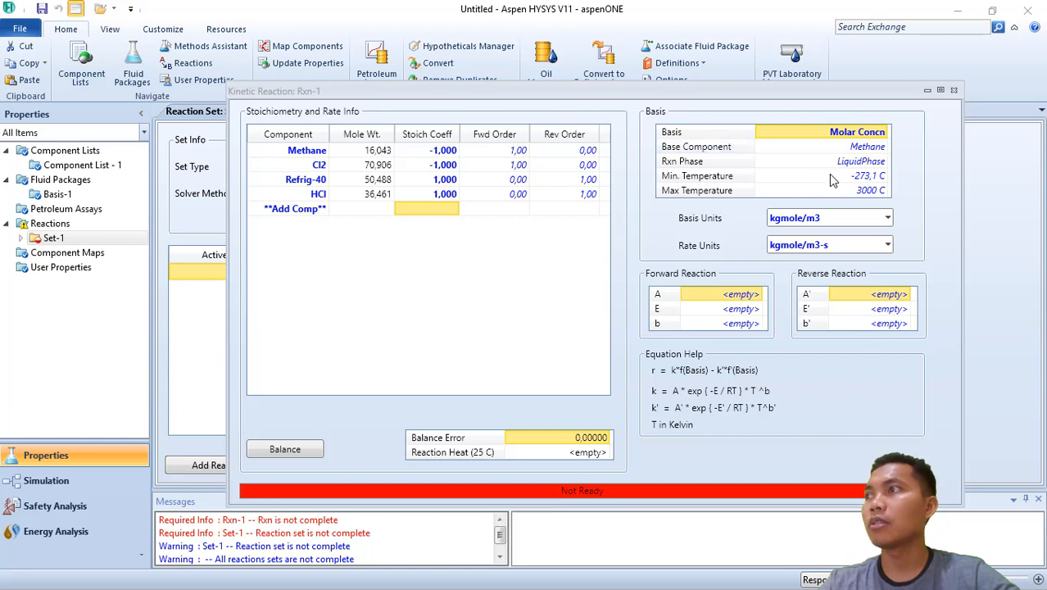
Step: Set the basis of Rxn-1 to Mole Fraction and its reaction phase to VapourPhase
left_click(856, 132)
left_click(885, 132)
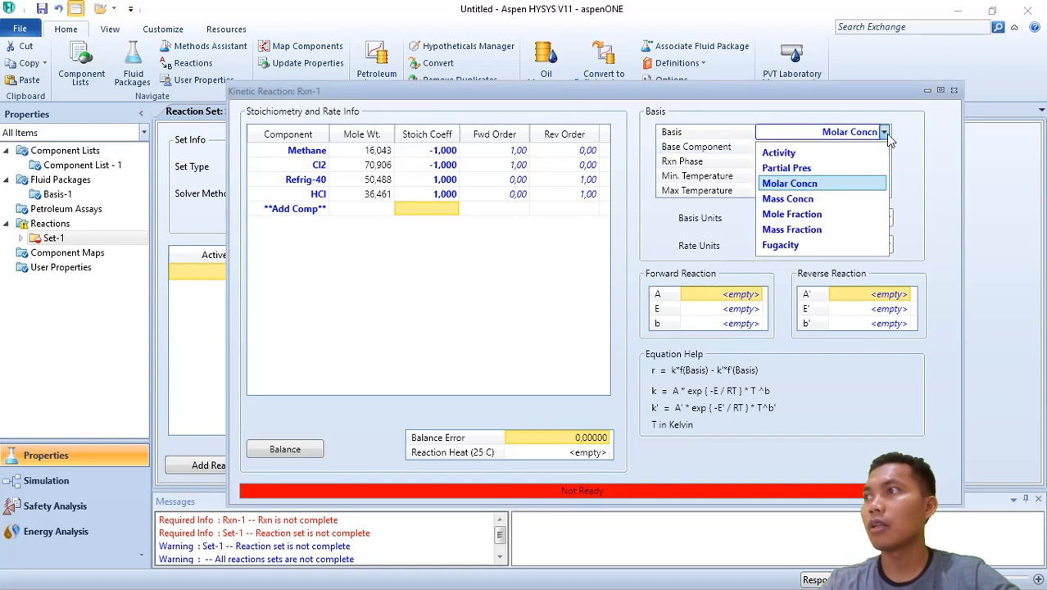
left_click(816, 215)
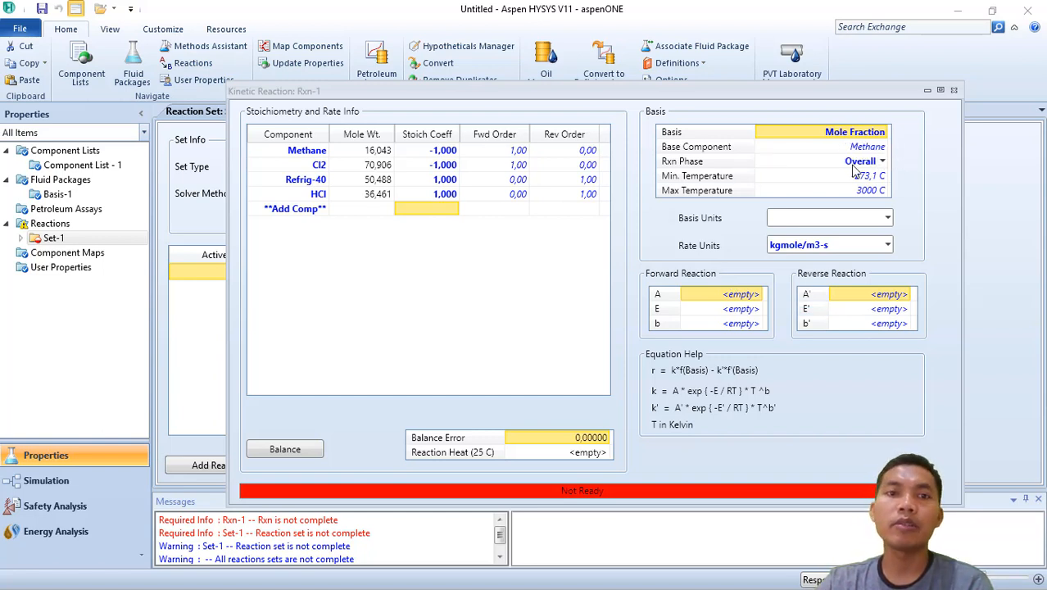
left_click(884, 163)
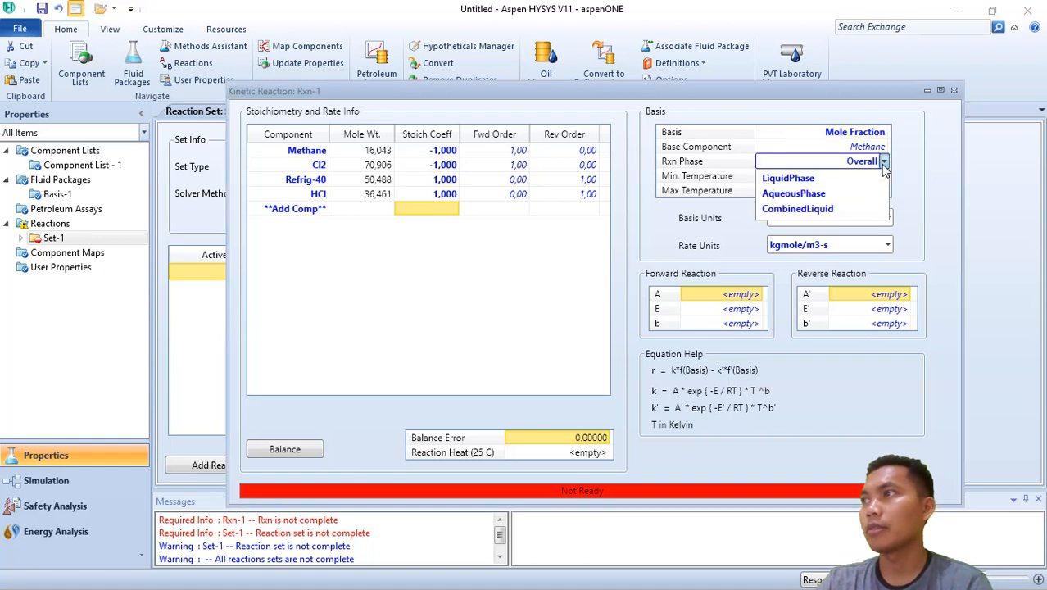
left_click(822, 200)
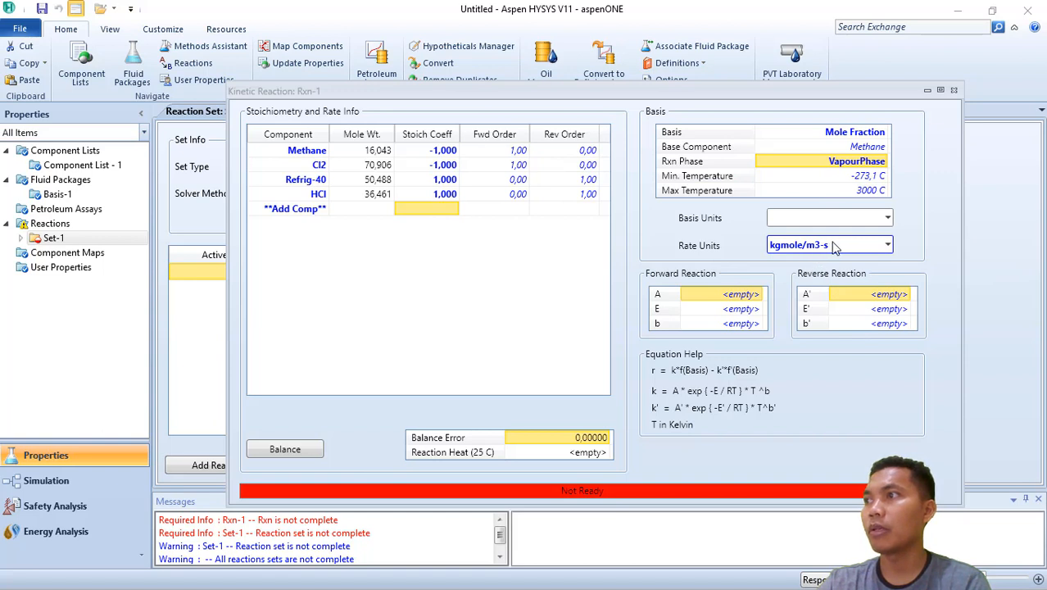
Step: Set the forward reaction parameters of Rxn-1 to A = 37939 and E = 78160 kJ/kgmole
left_click(741, 295)
type("37")
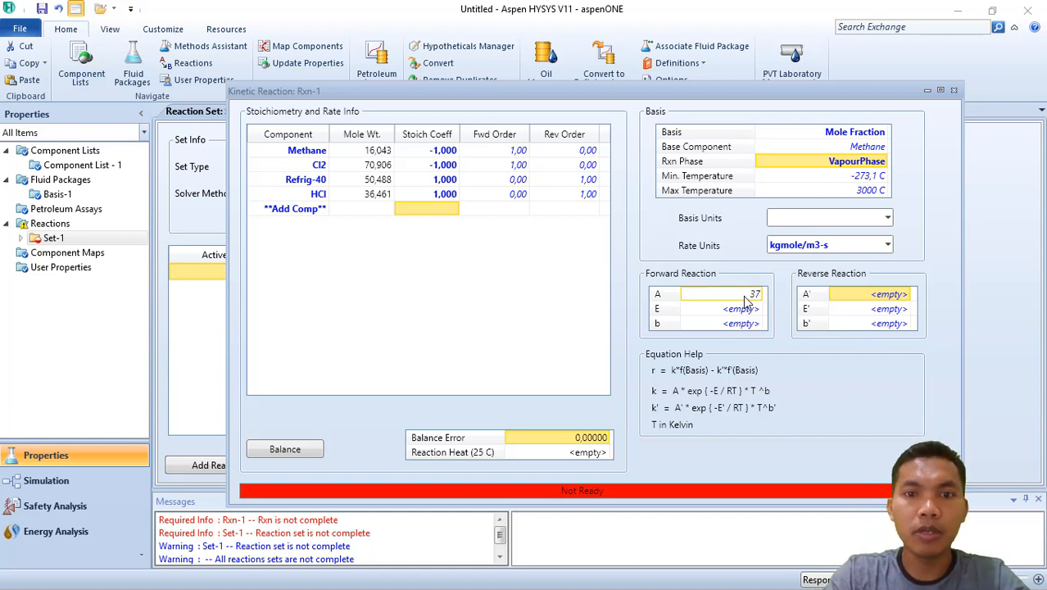
type("939")
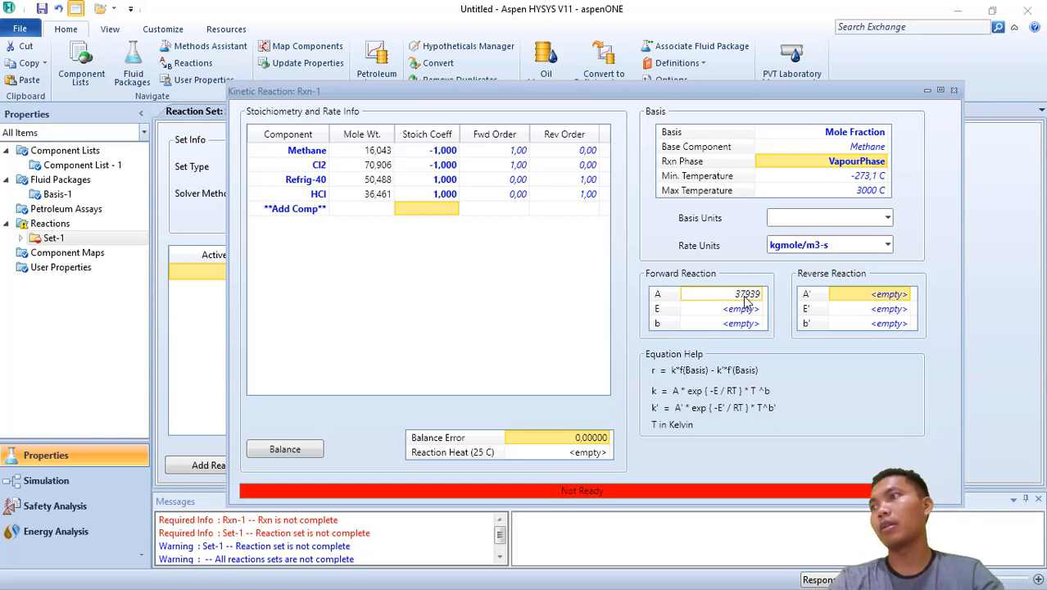
key("Return")
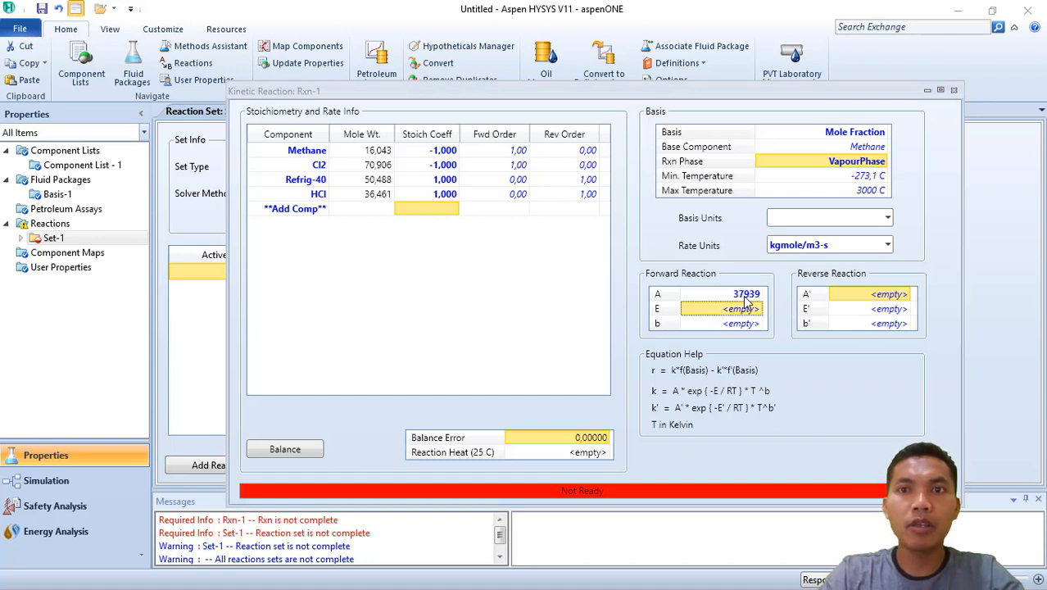
type("7")
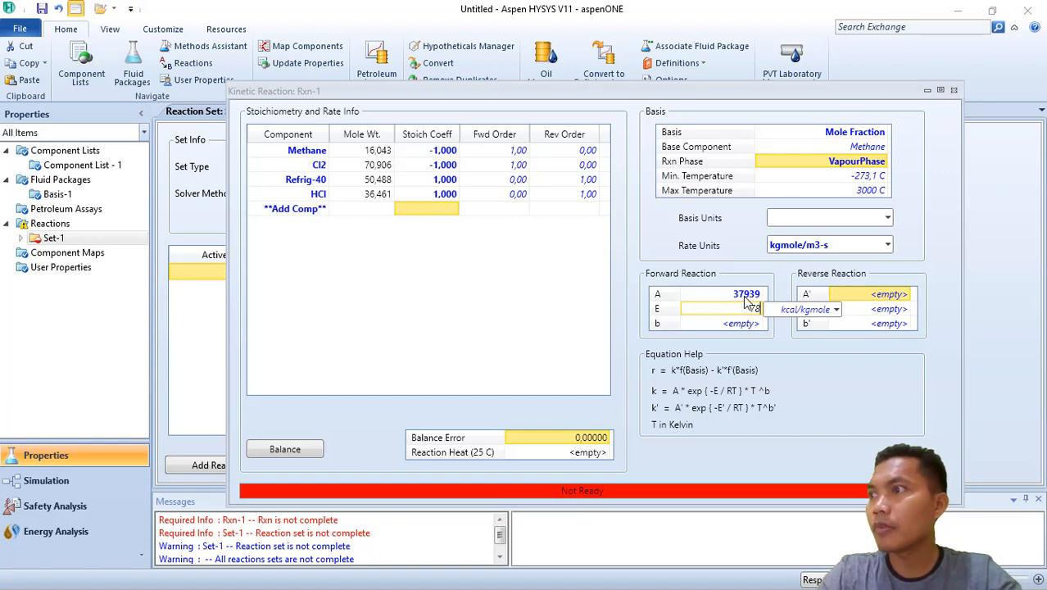
type("816")
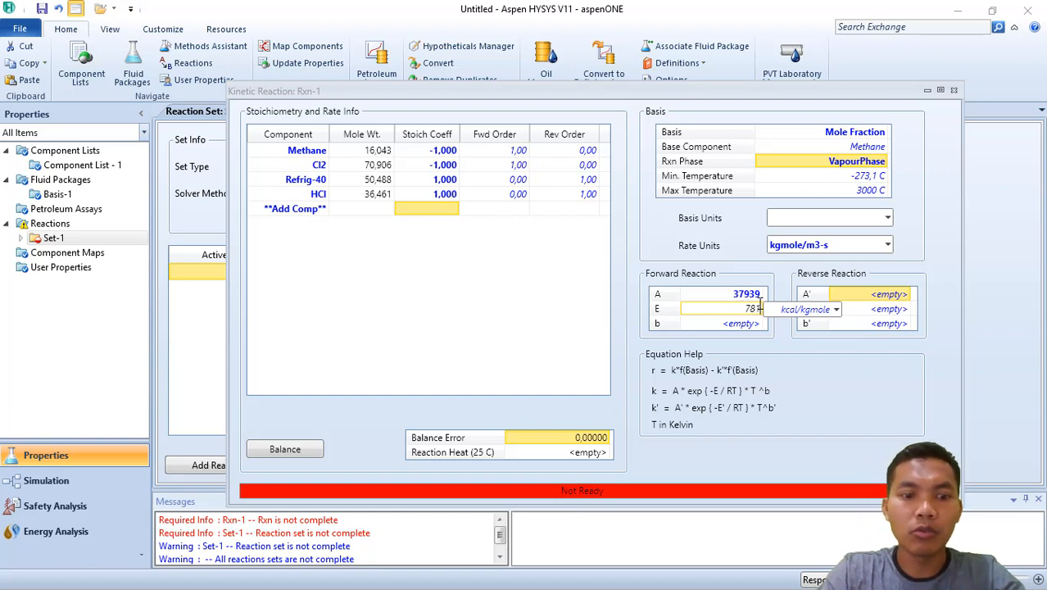
type("0")
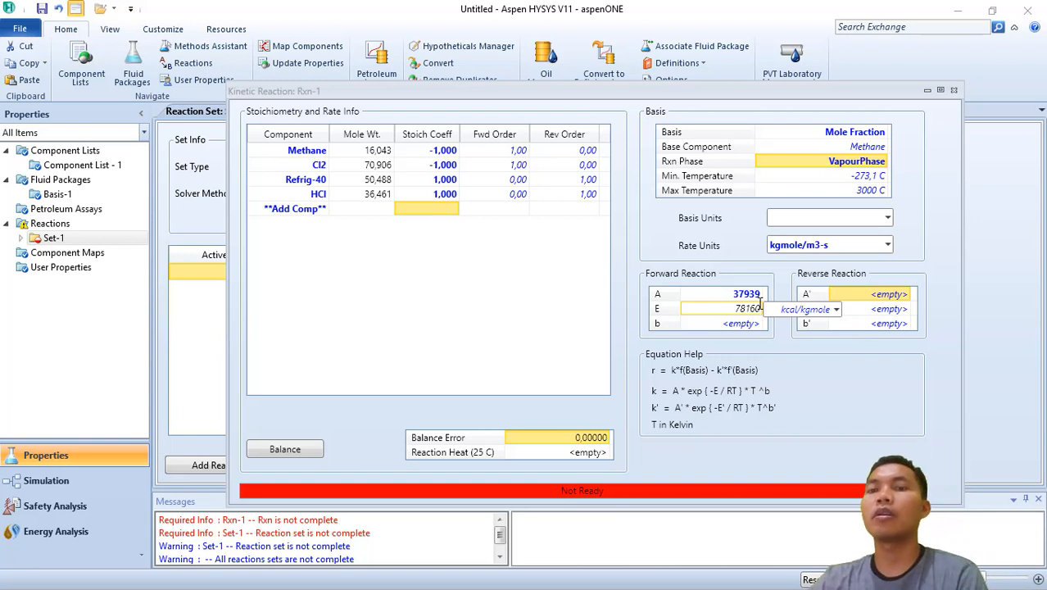
left_click(836, 319)
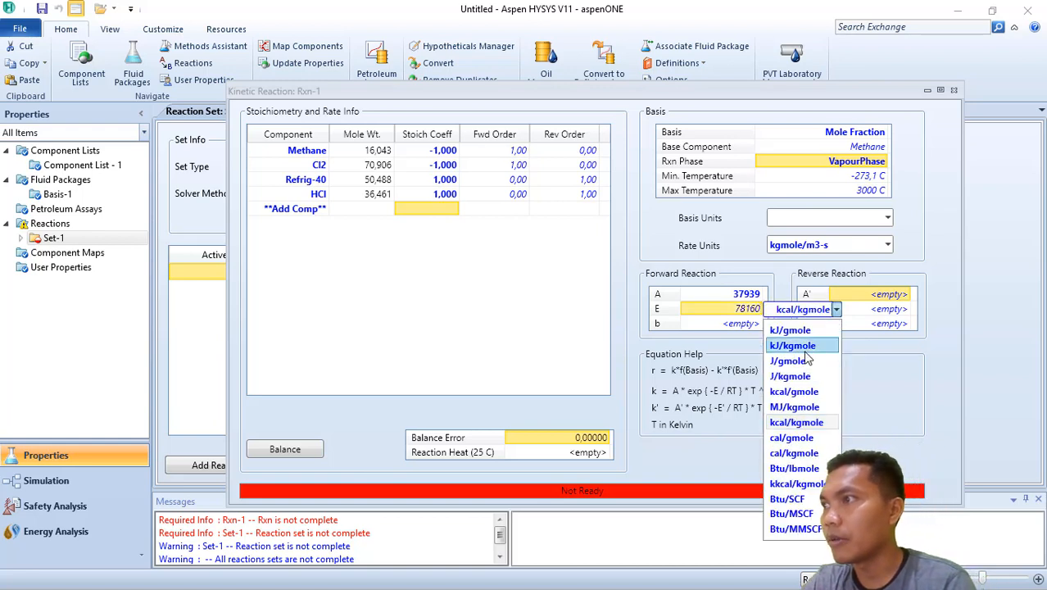
left_click(793, 346)
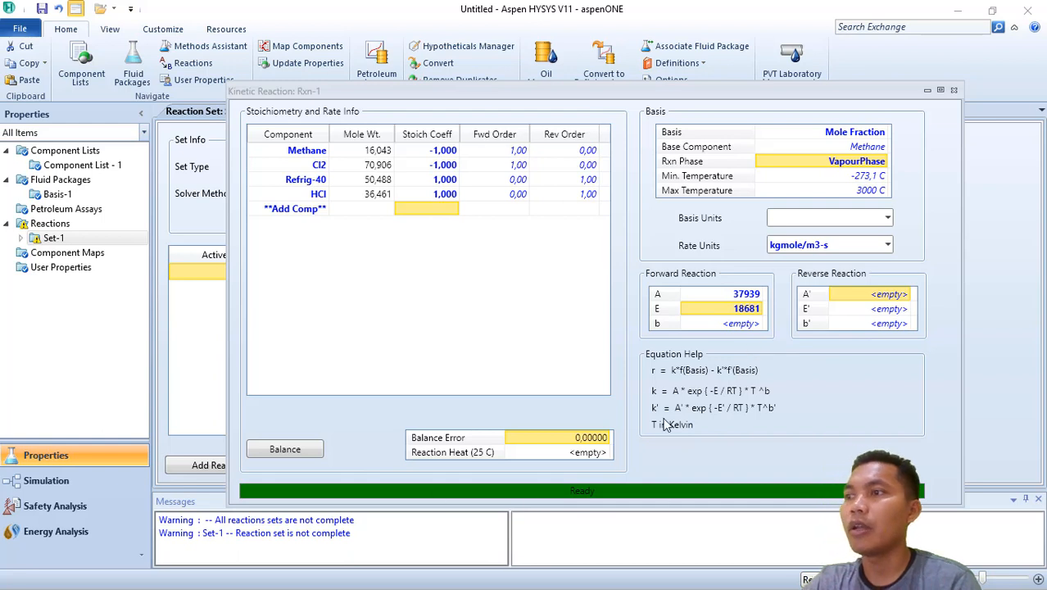
Step: Close the Rxn-1 definition, add a second kinetic reaction to Set-1 and open it for editing
left_click(955, 90)
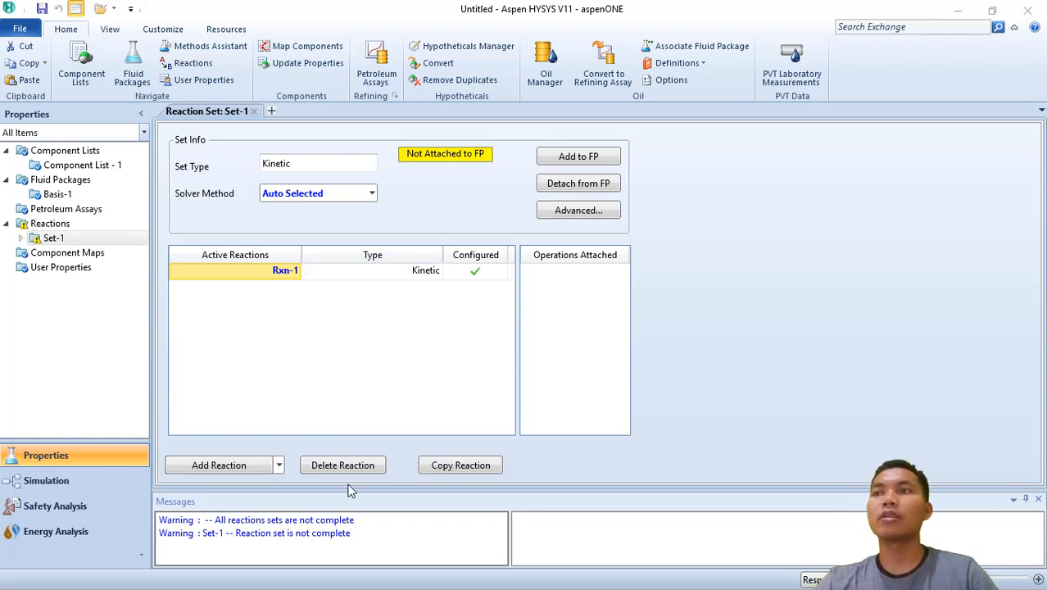
left_click(279, 466)
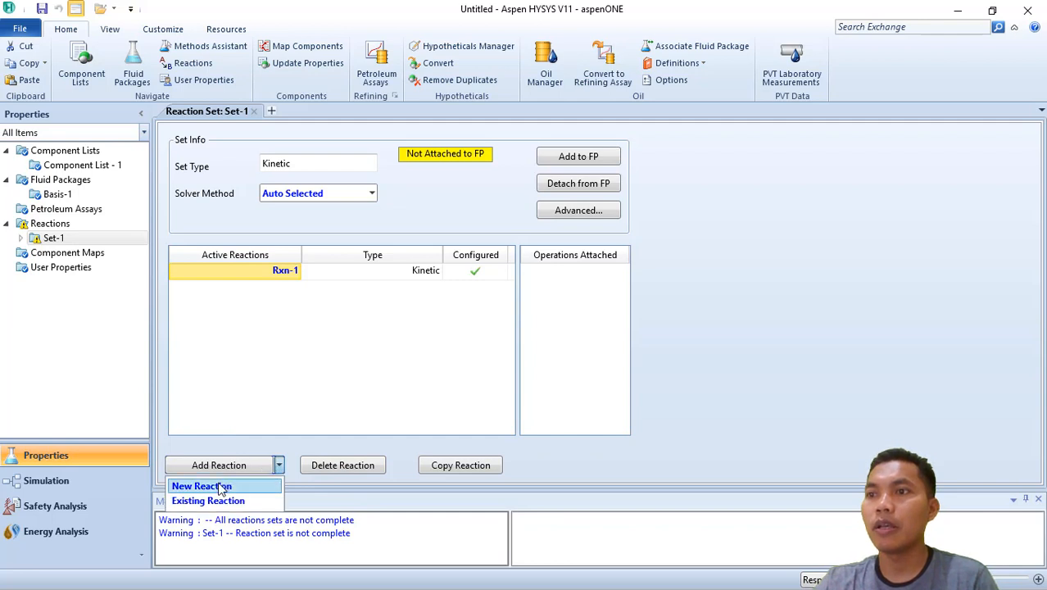
left_click(226, 486)
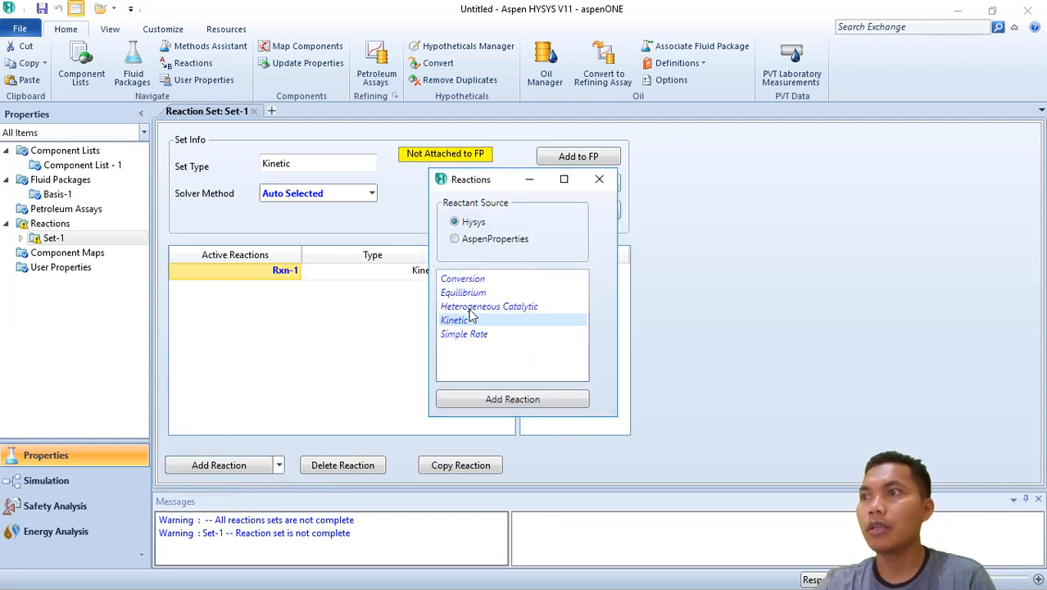
left_click(492, 401)
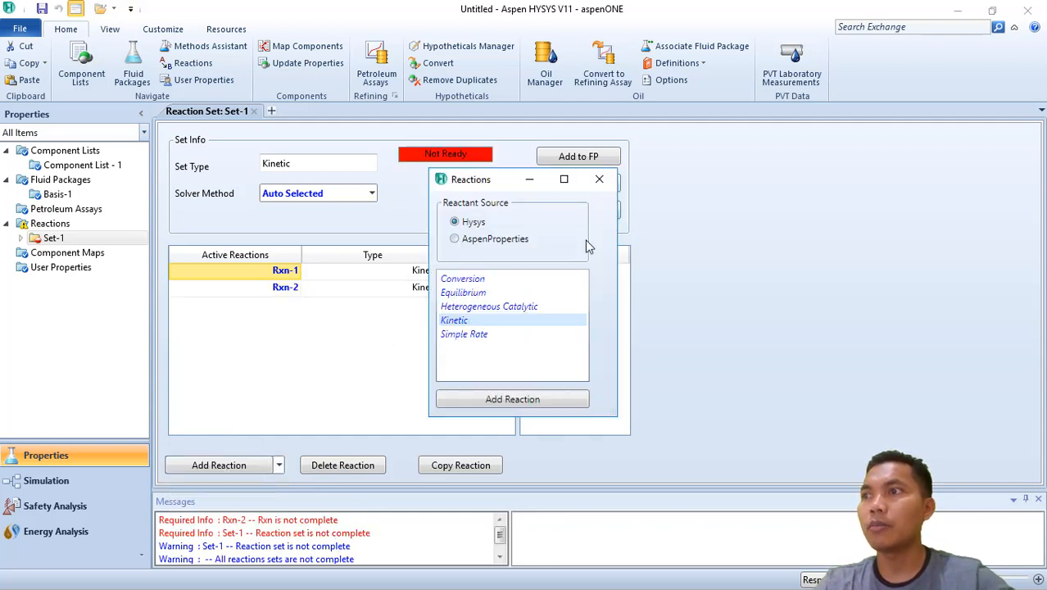
left_click(599, 181)
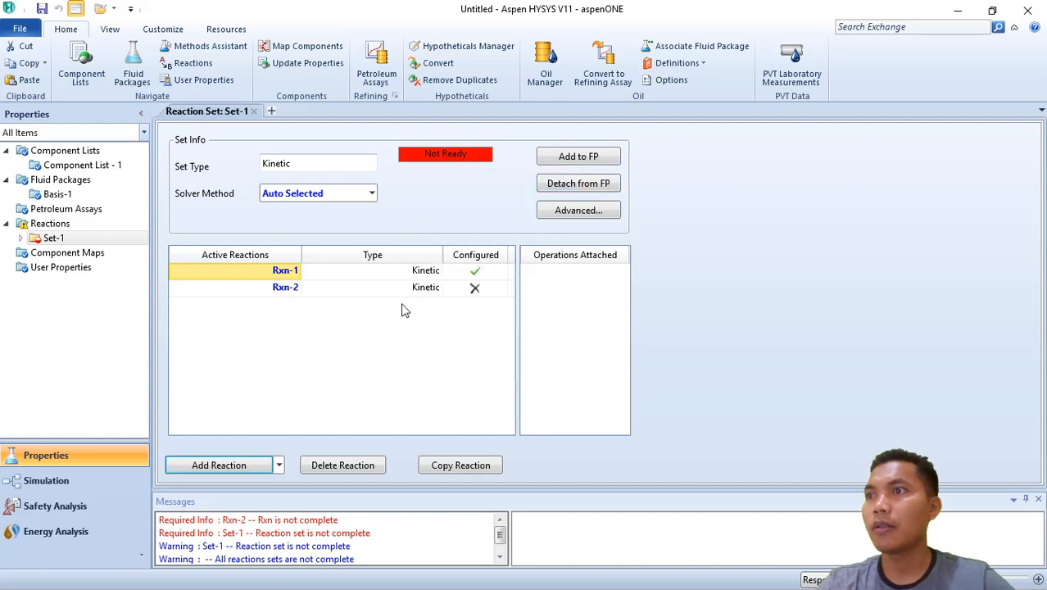
double_click(289, 287)
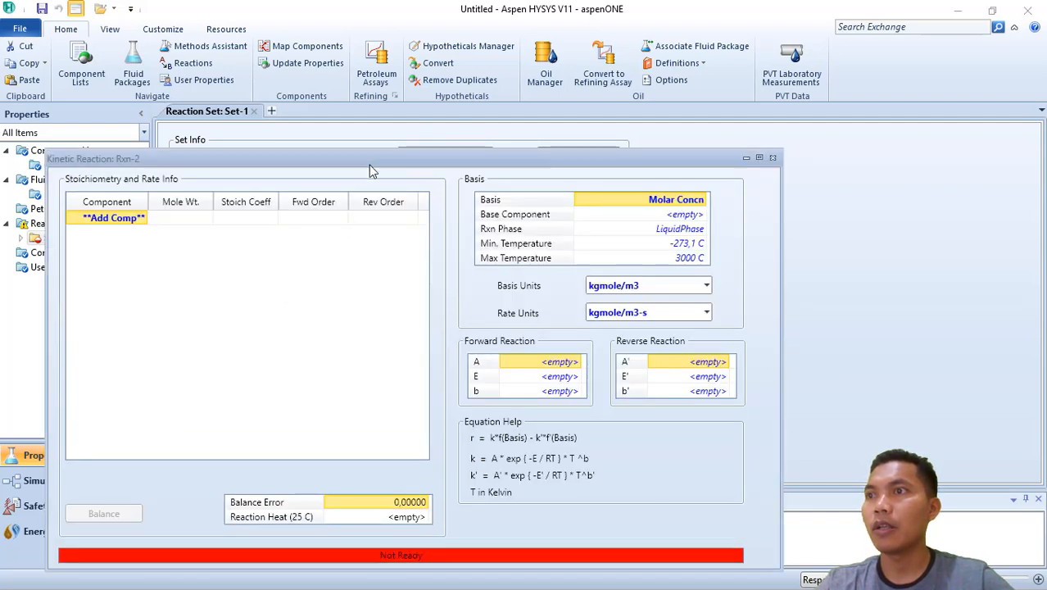
left_click_drag(372, 160, 593, 86)
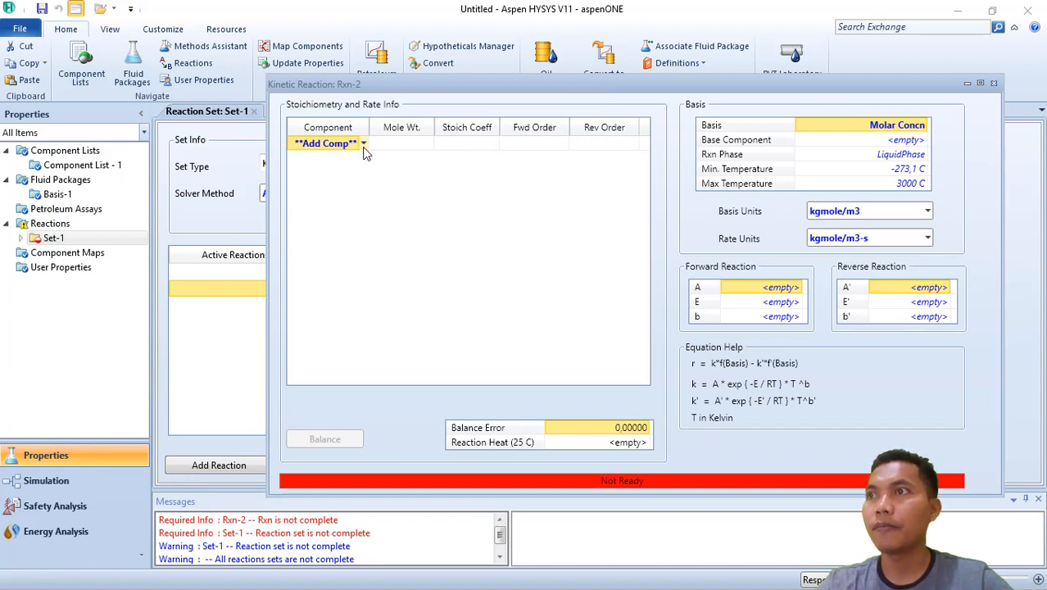
Step: Add Refrig-40 and Cl2 as the reactants in Rxn-2's stoichiometry table
left_click(363, 143)
left_click(331, 180)
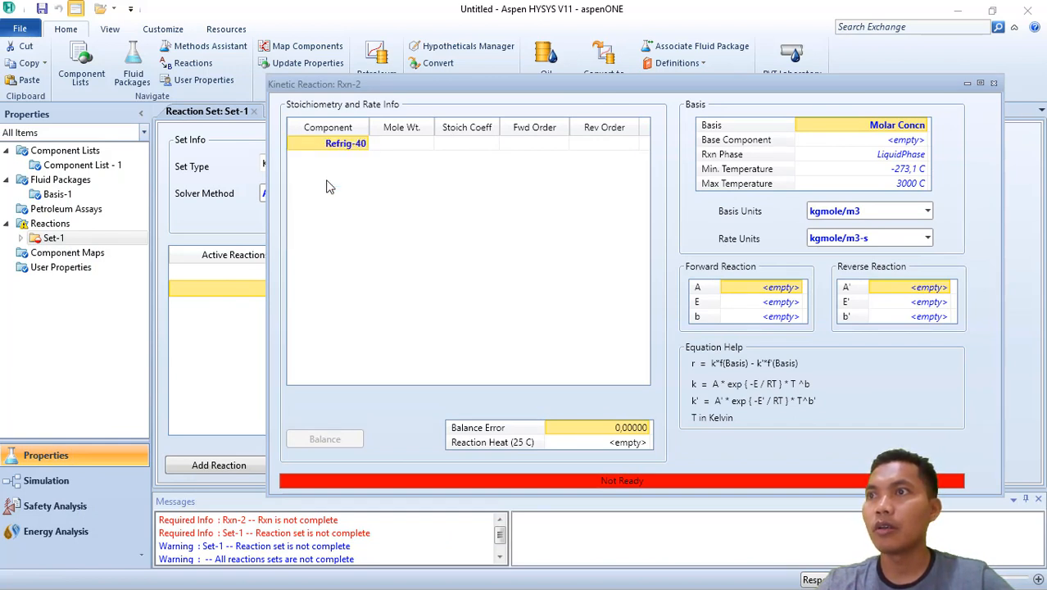
left_click(366, 160)
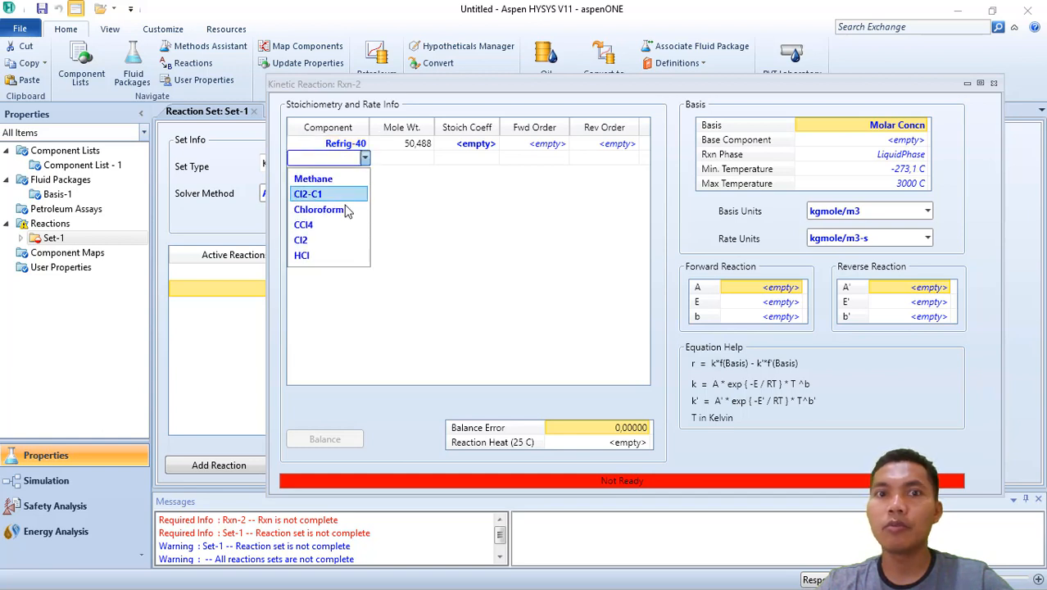
left_click(342, 272)
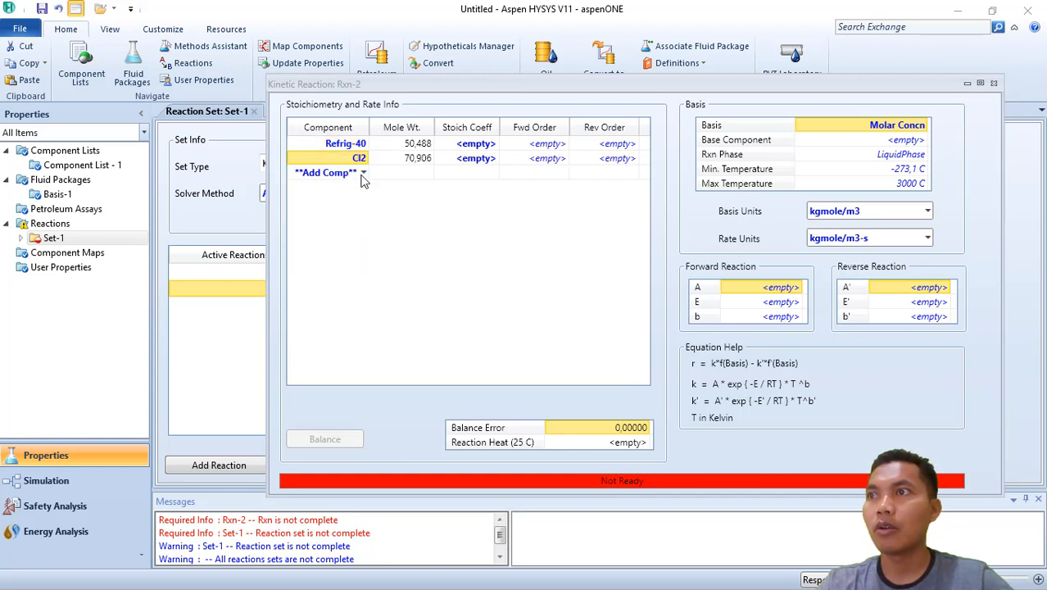
Step: Add Cl2-C1 and HCl as the products in Rxn-2's stoichiometry table
left_click(365, 173)
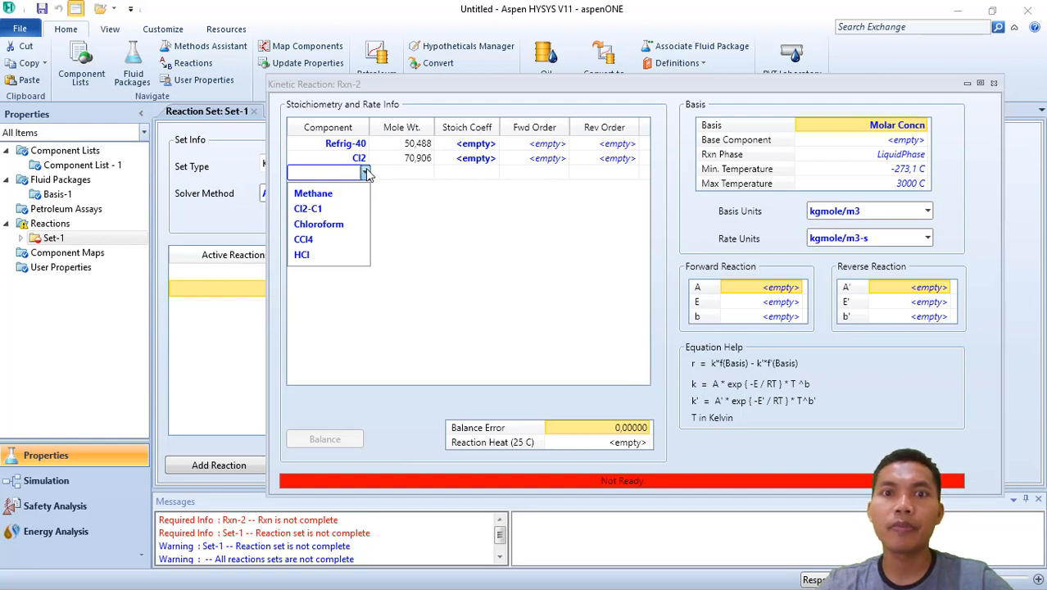
key("Escape")
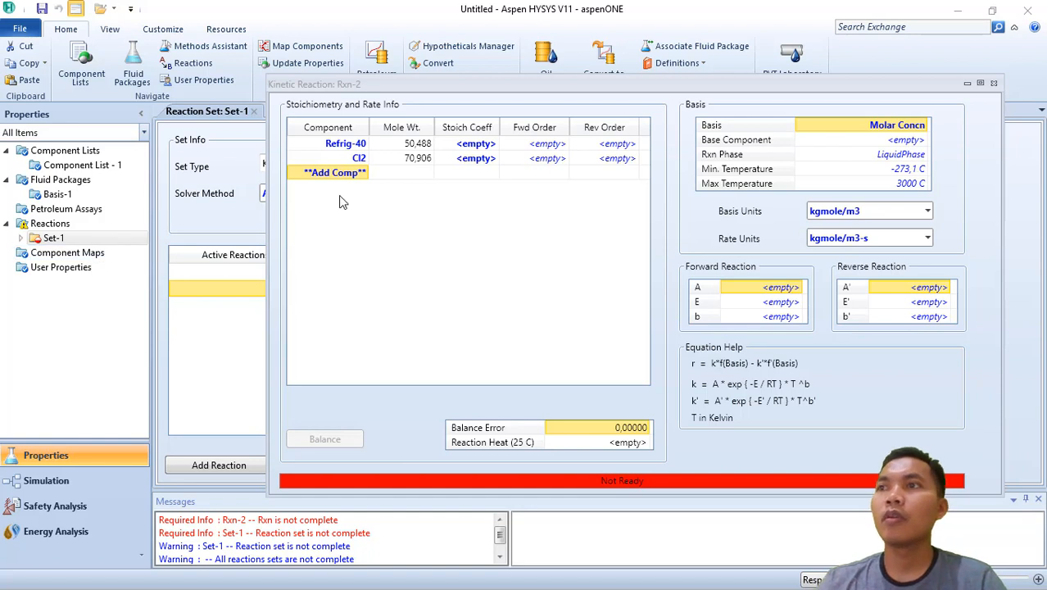
left_click(363, 174)
left_click(365, 173)
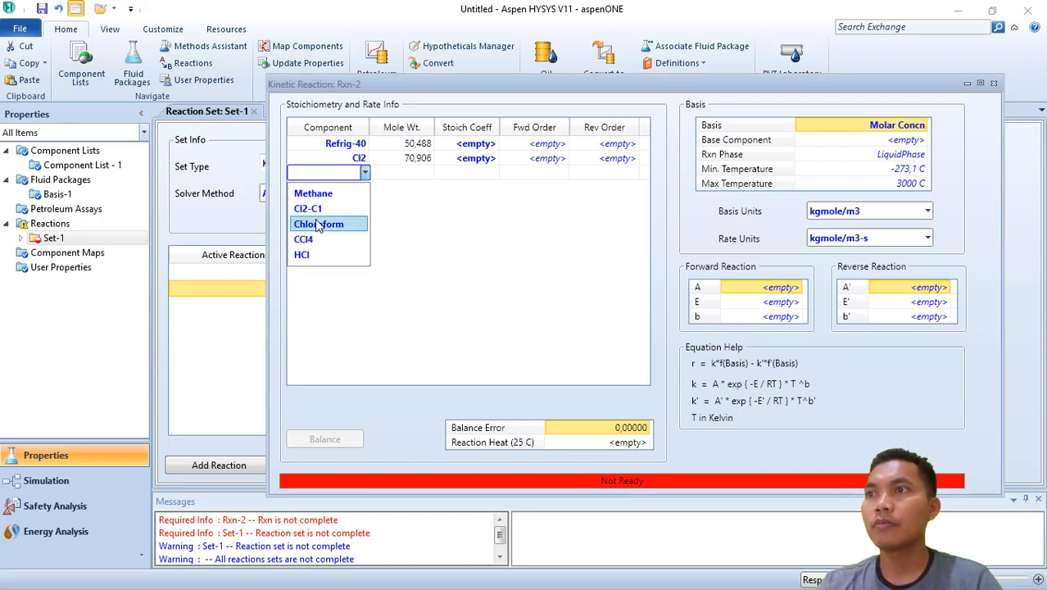
left_click(318, 211)
left_click(367, 185)
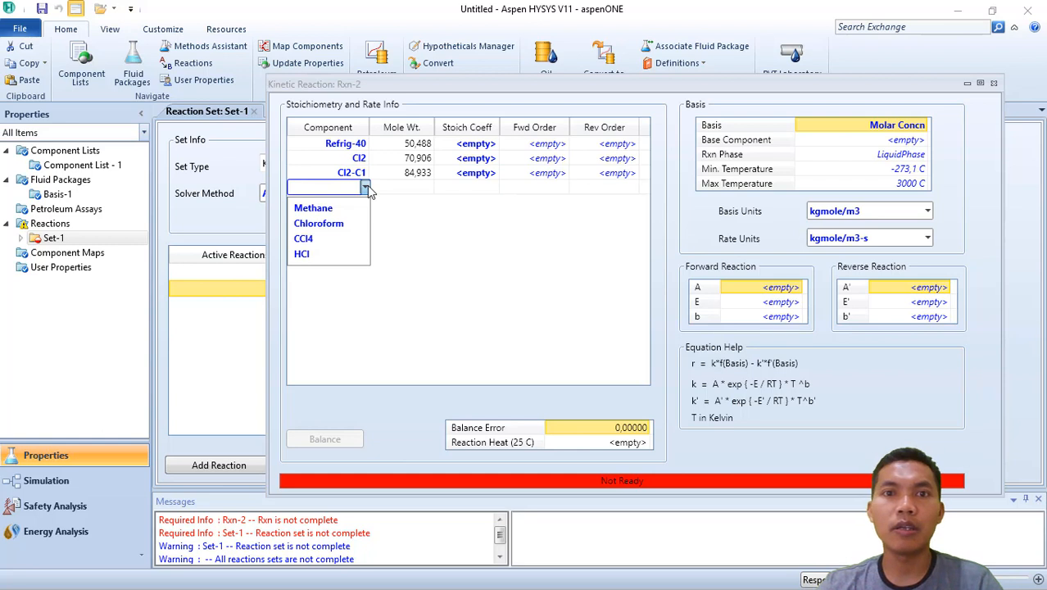
left_click(327, 254)
Step: Set the stoichiometric coefficients of Rxn-2 to -1 for Refrig-40 and Cl2, and 1 for Cl2-C1 and HCl
left_click(477, 144)
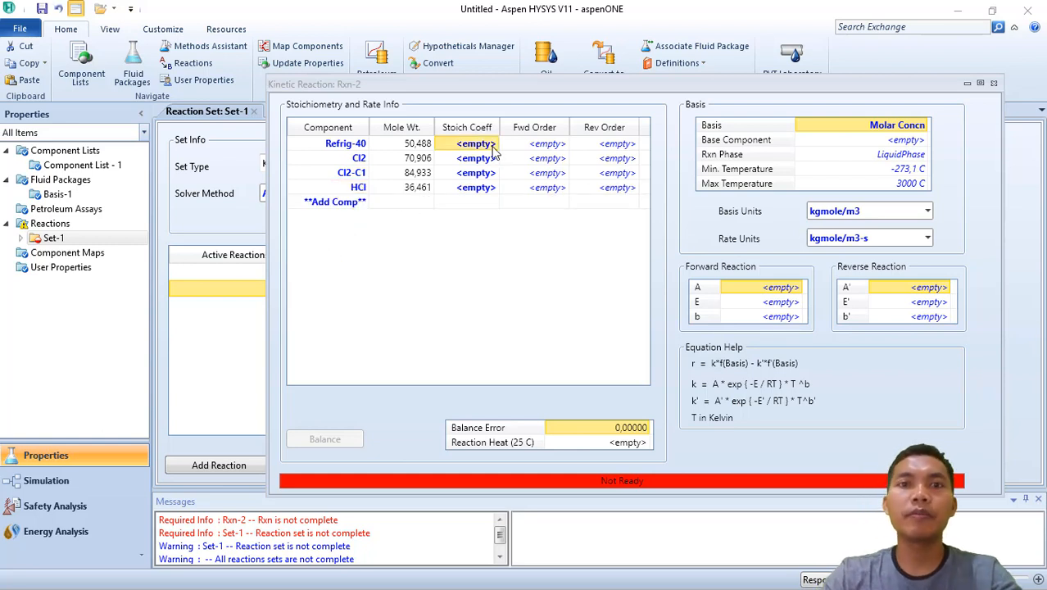
type("-1")
key("Return")
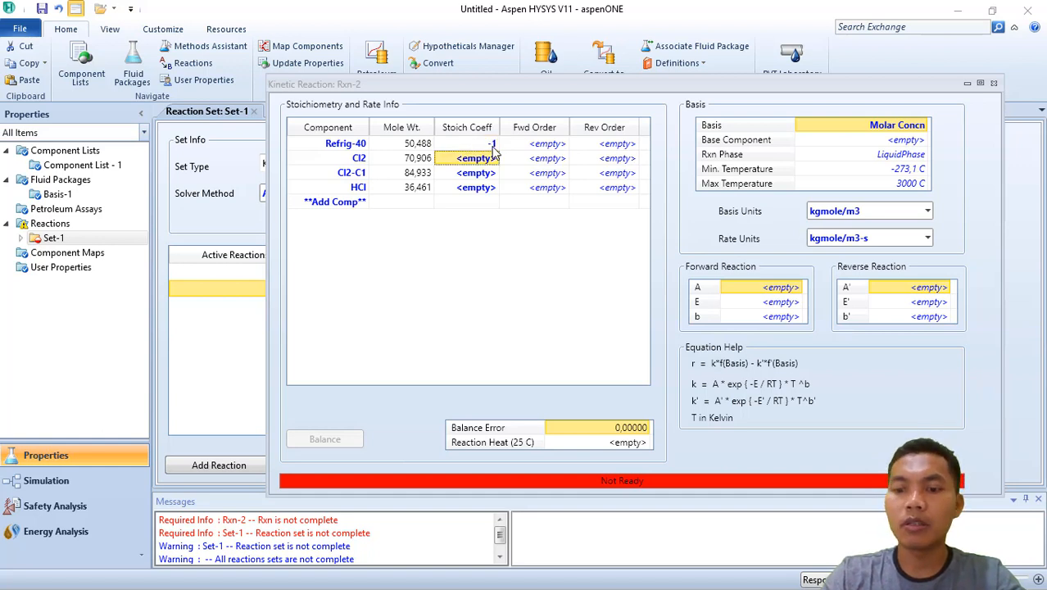
type("-1")
key("Return")
type("1")
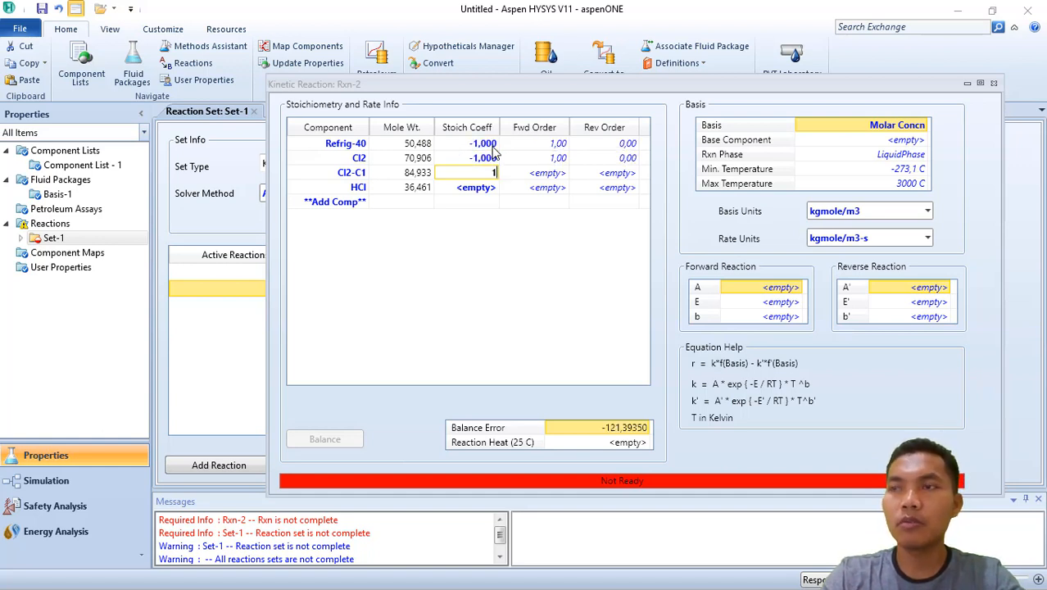
key("Return")
type("1")
key("Return")
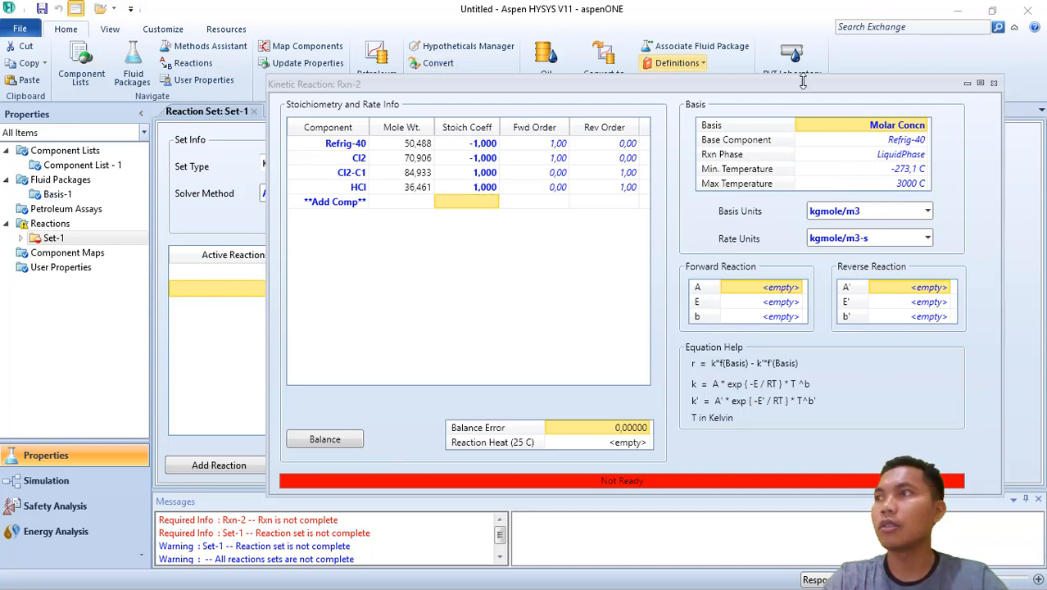
Step: Set the basis of Rxn-2 to Mole Fraction and its reaction phase to VapourPhase
left_click(860, 129)
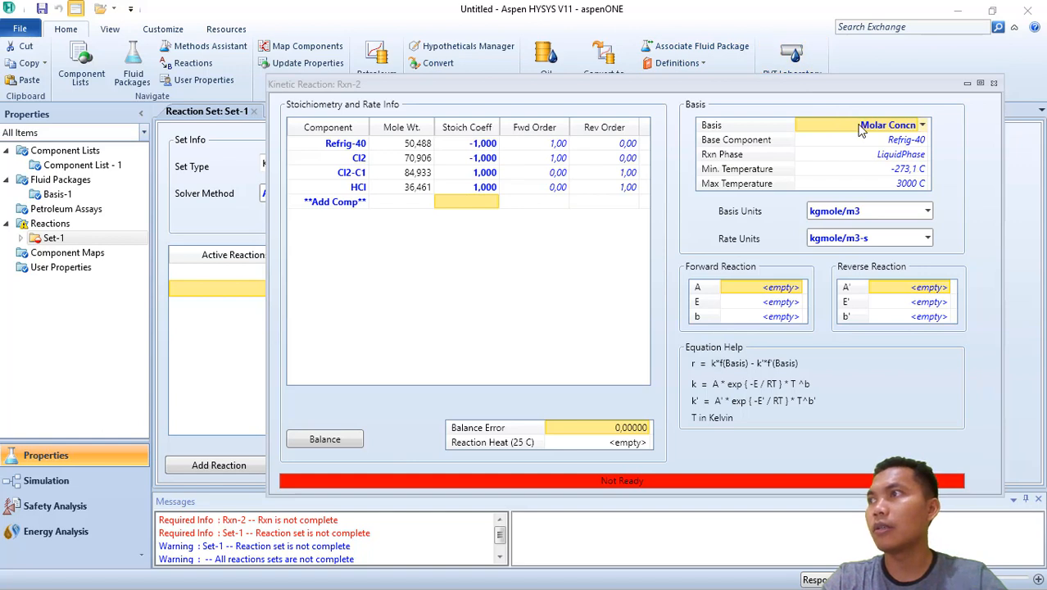
left_click(922, 127)
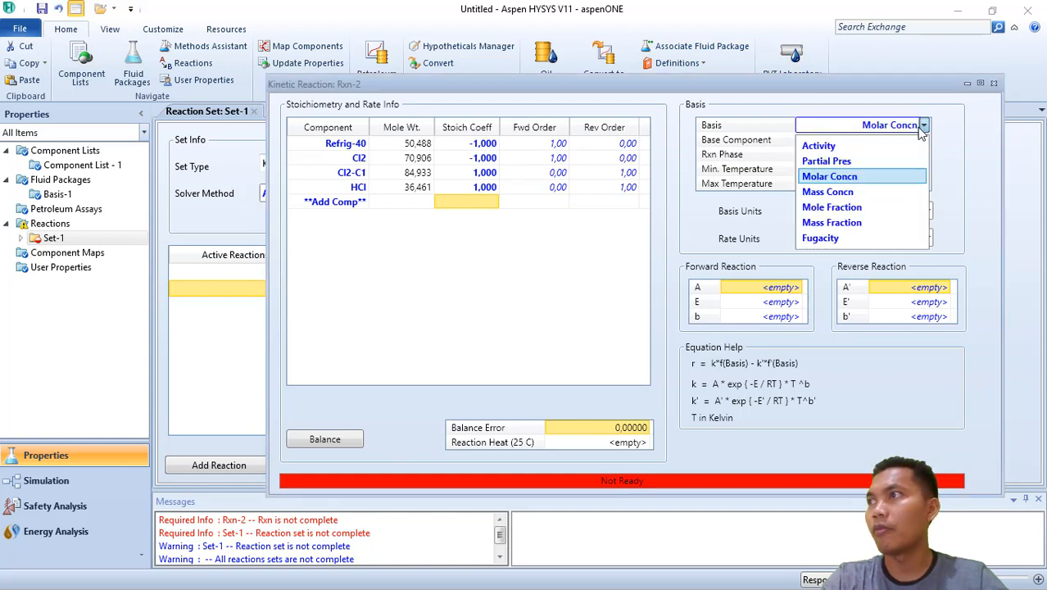
left_click(845, 209)
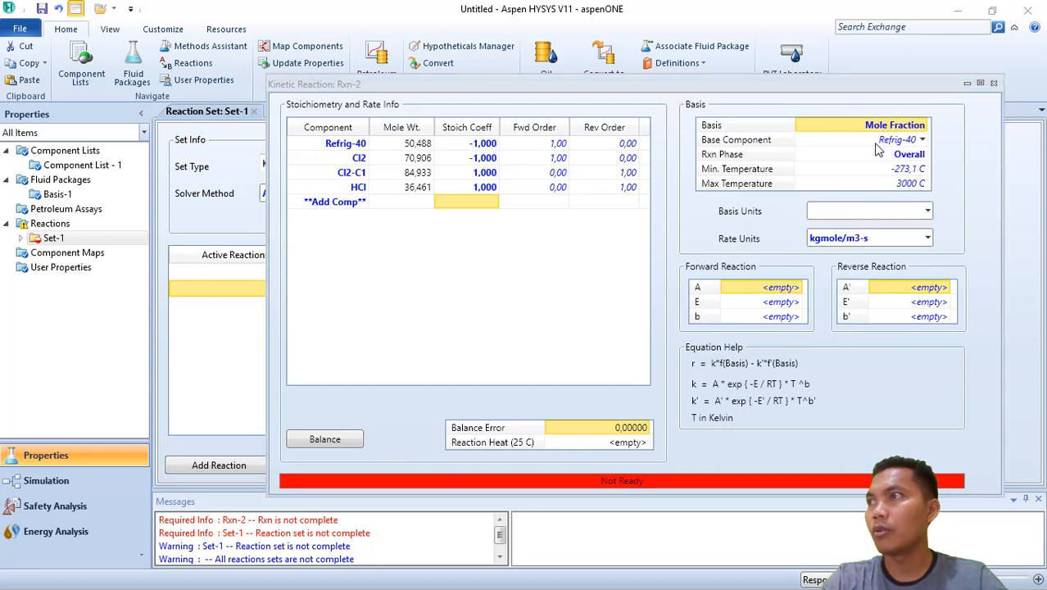
left_click(923, 154)
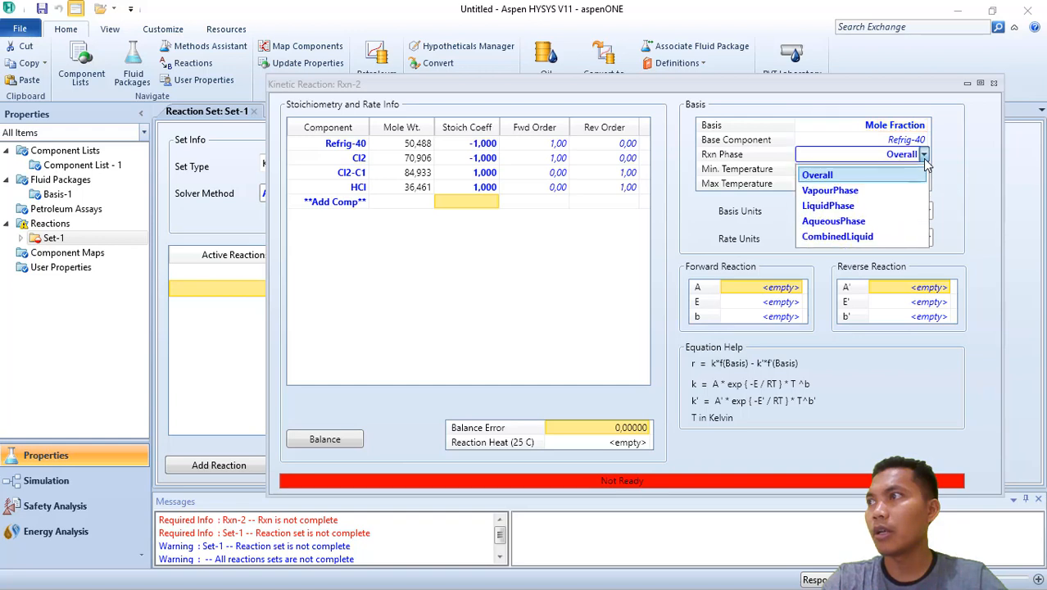
left_click(867, 191)
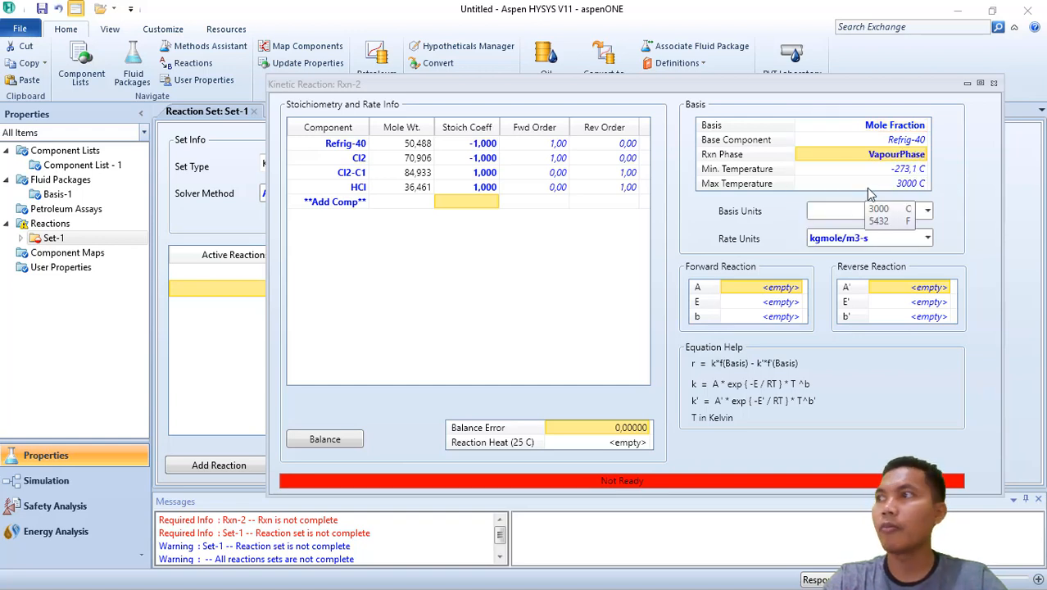
Step: Set the forward reaction parameters of Rxn-2 to A = 36421 and E = 84850 kJ/kgmole, and close its definition
left_click(788, 288)
type("36")
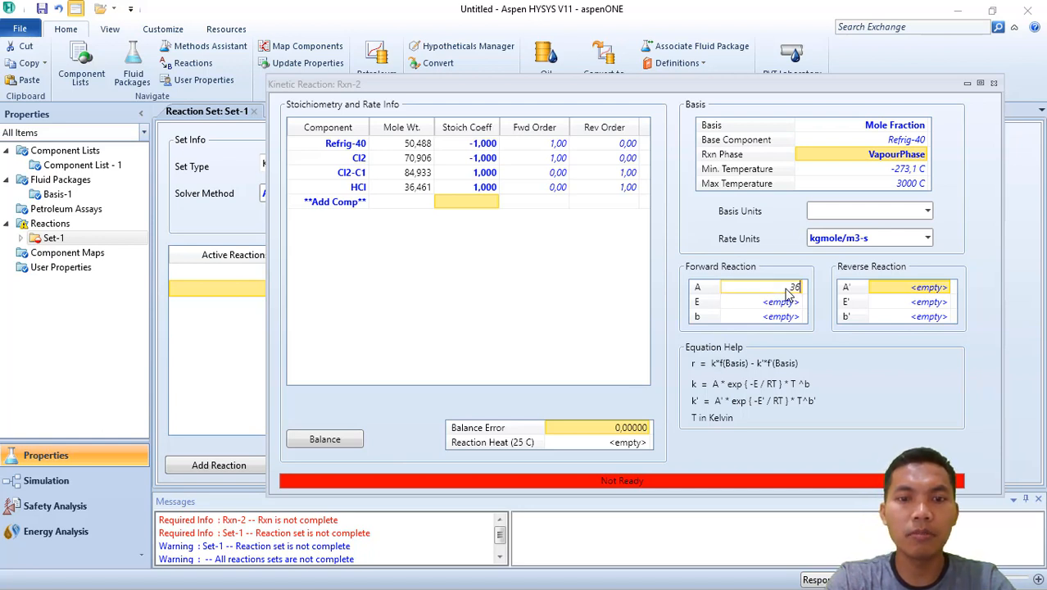
type("421")
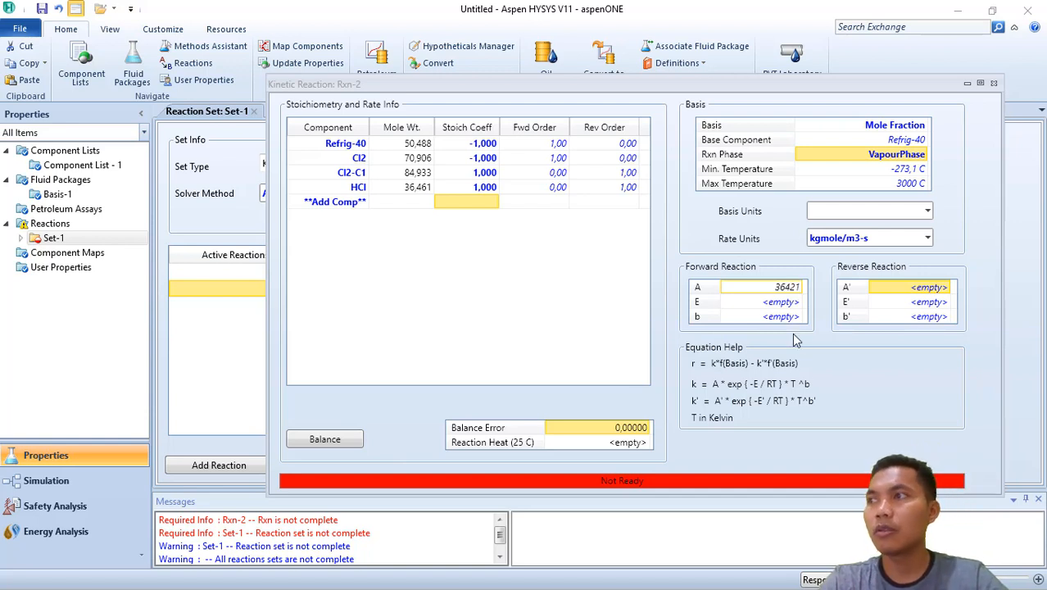
key("Return")
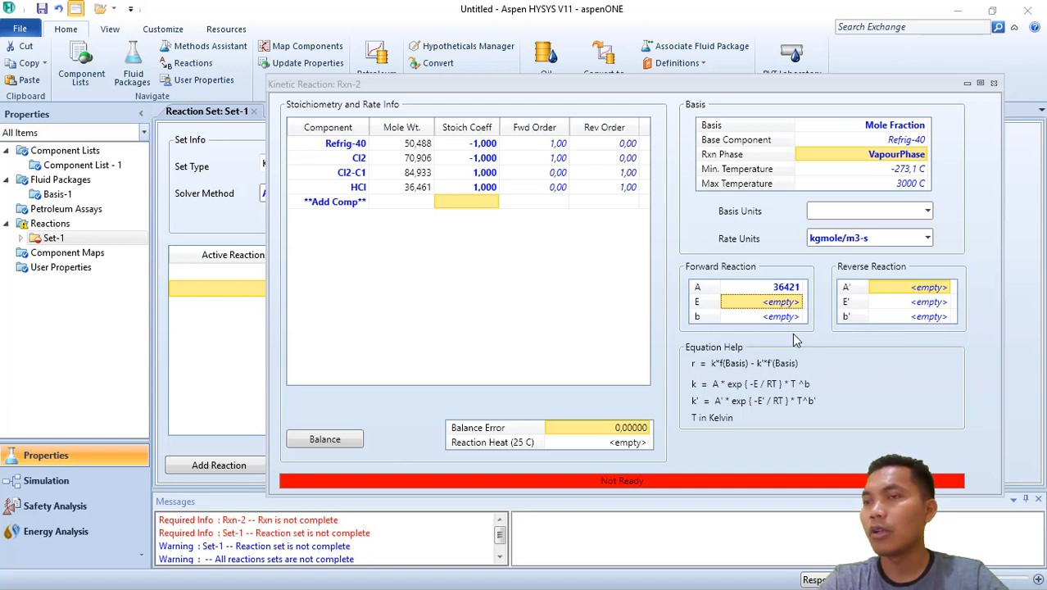
type("8")
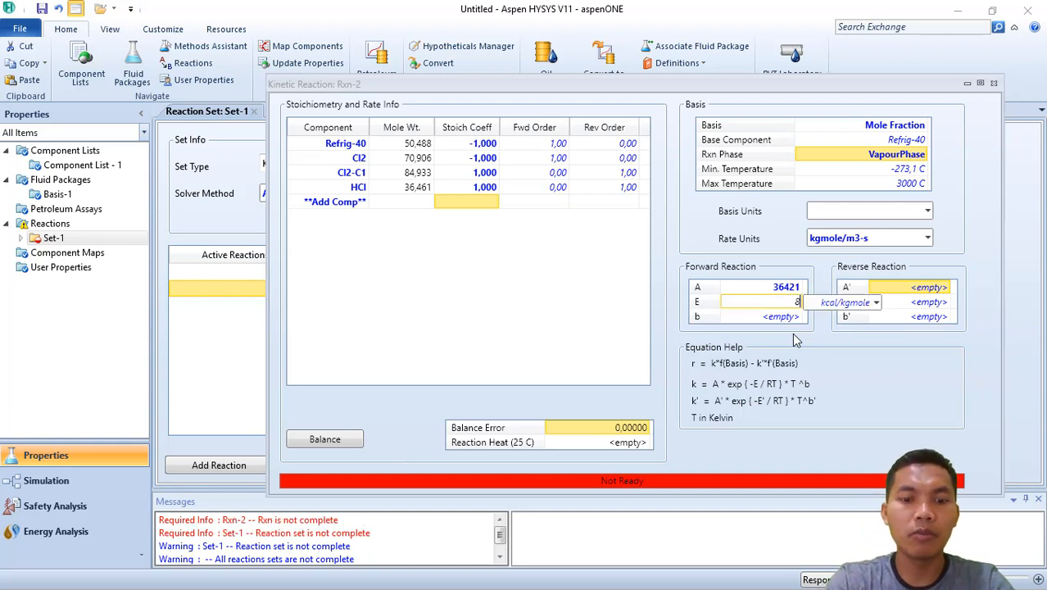
type("48")
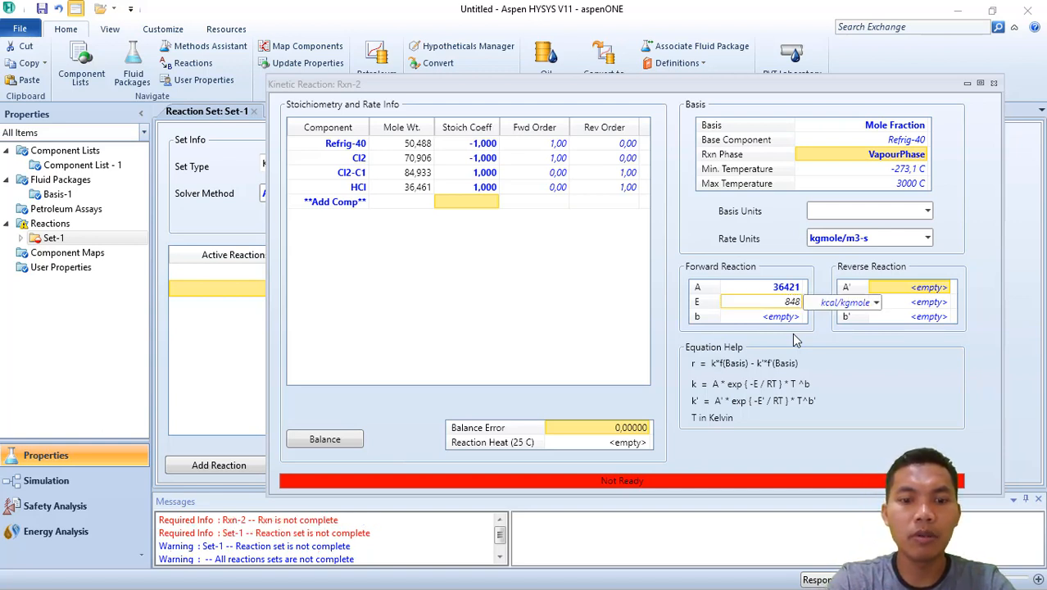
type("50")
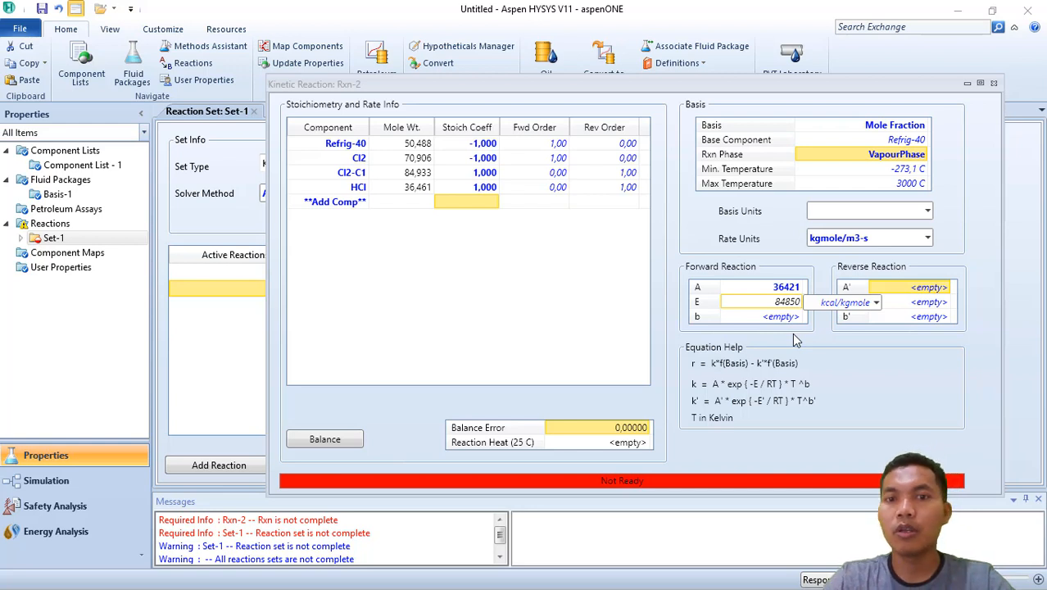
left_click(876, 302)
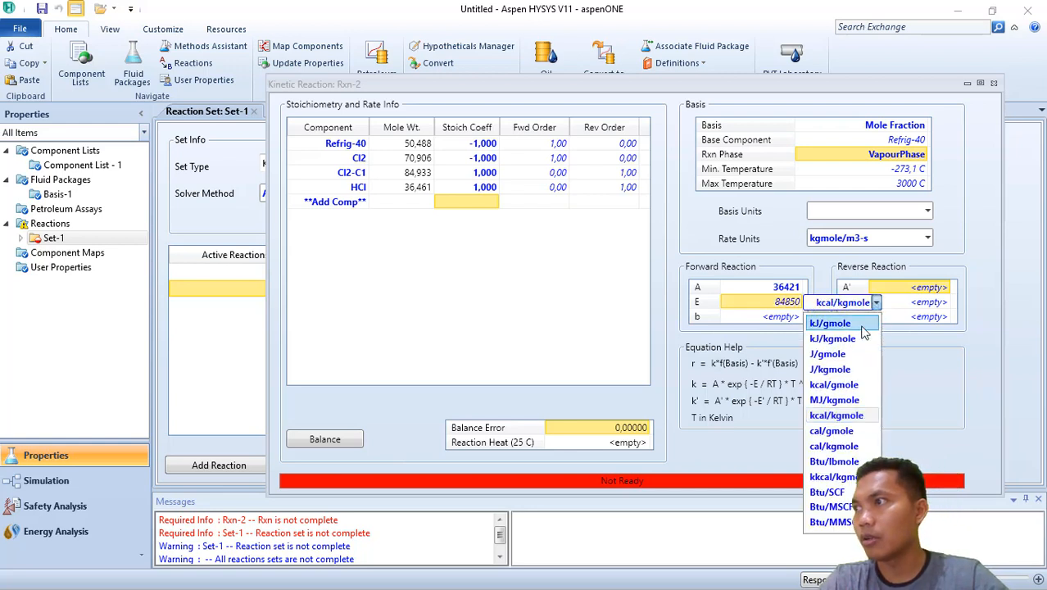
left_click(856, 336)
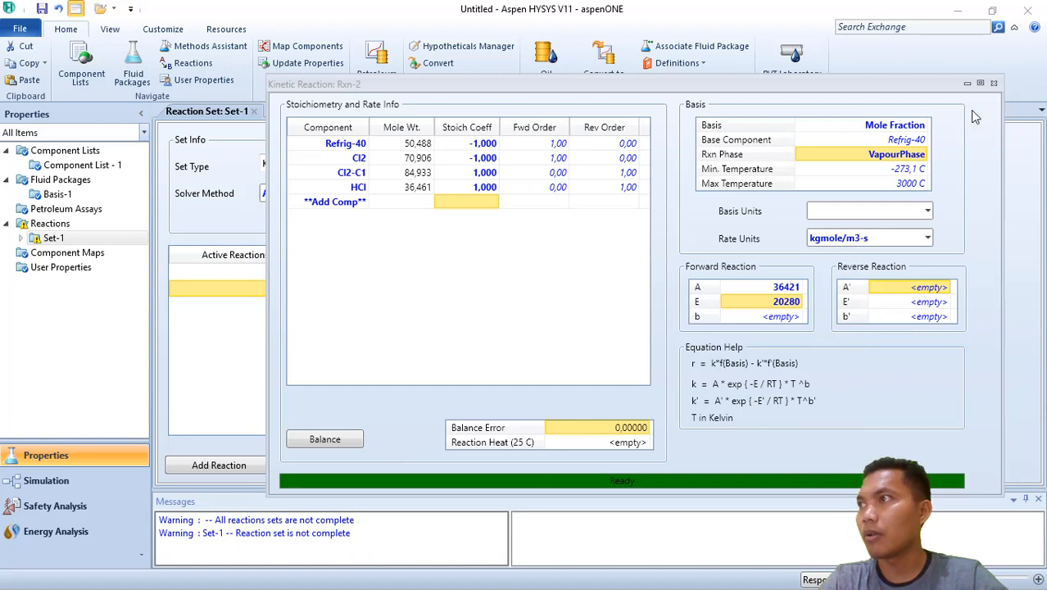
left_click(993, 83)
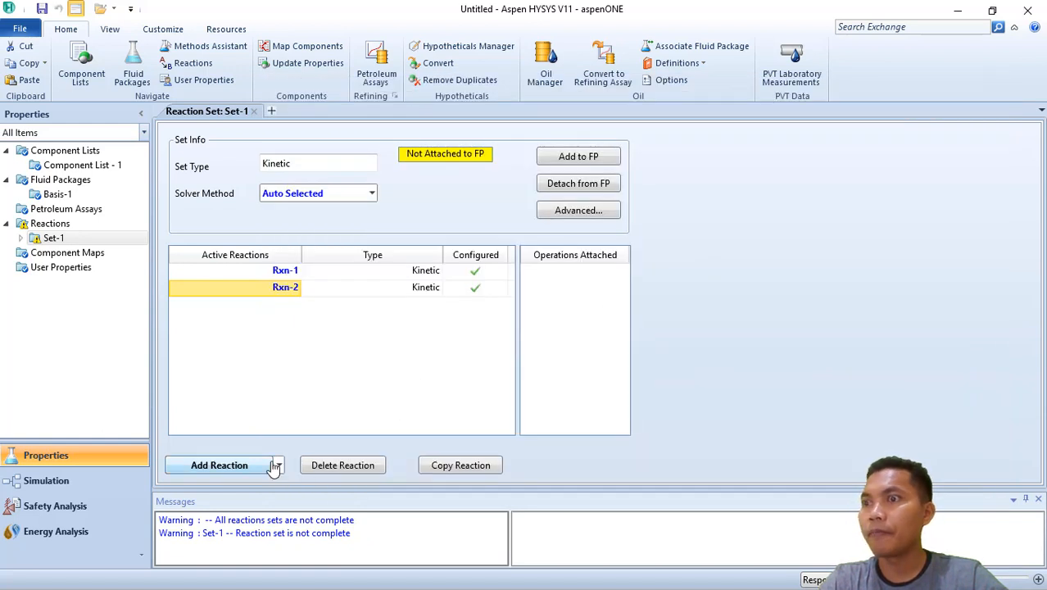
Step: Add a third kinetic reaction to Set-1 and open it for editing
left_click(280, 466)
left_click(212, 486)
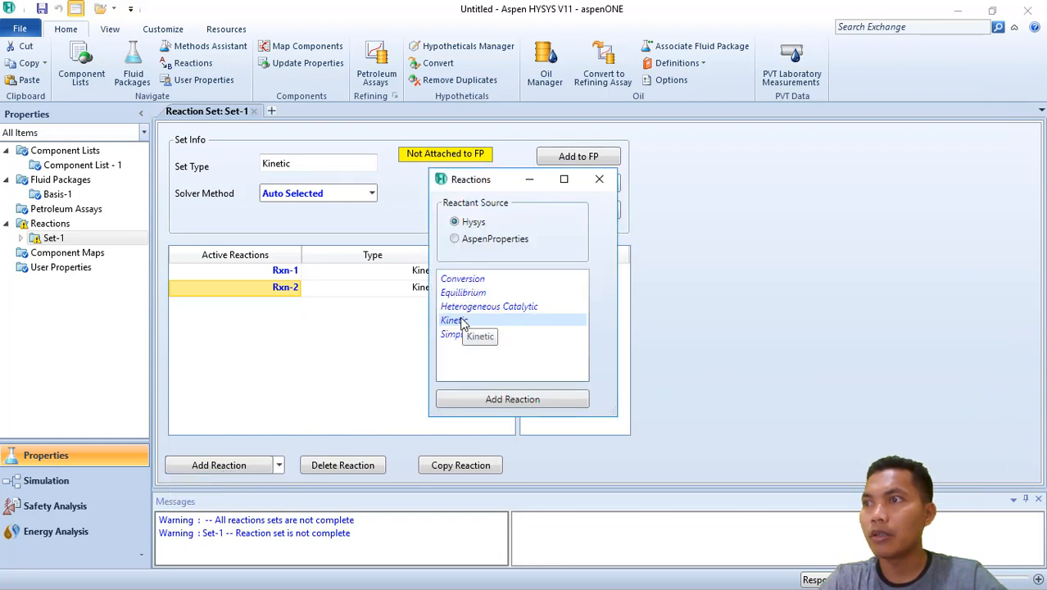
left_click(490, 401)
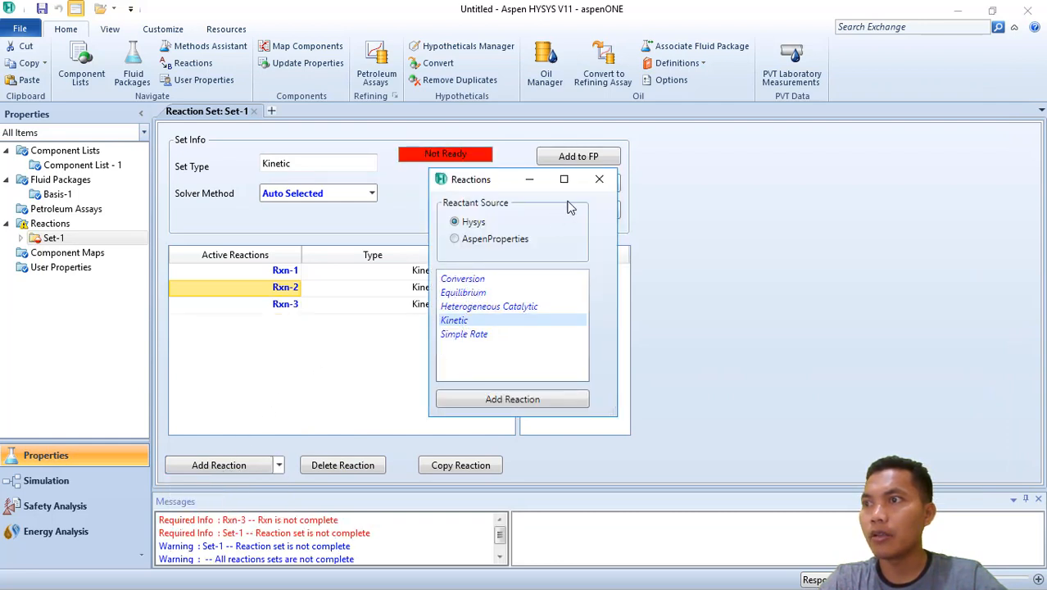
left_click(599, 178)
double_click(286, 306)
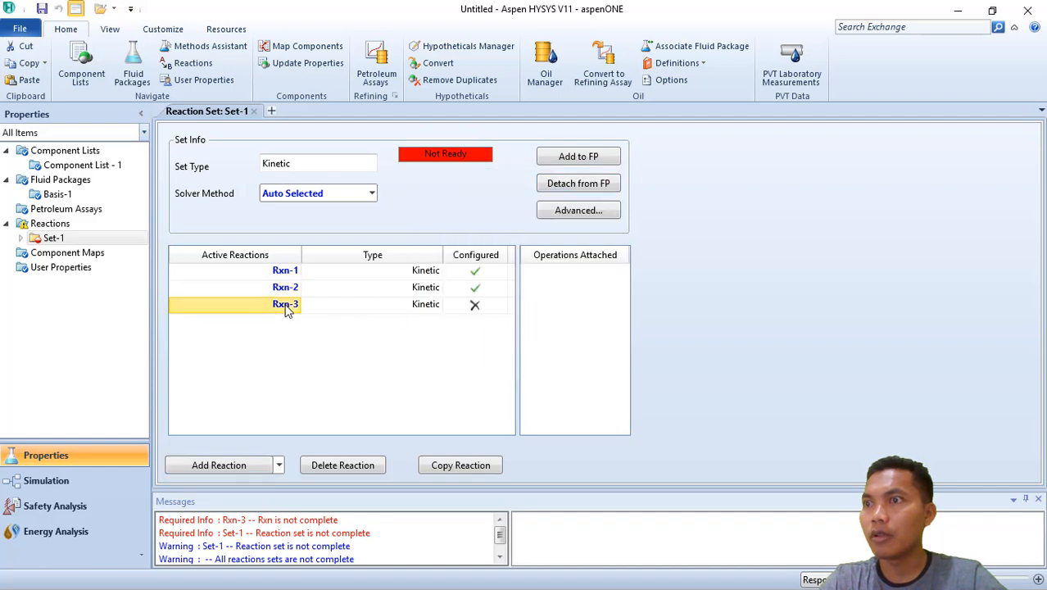
Step: Add the components Cl2-C1, Cl2, Chloroform and HCl to the stoichiometry of Rxn-3
left_click_drag(444, 191, 605, 72)
left_click(331, 130)
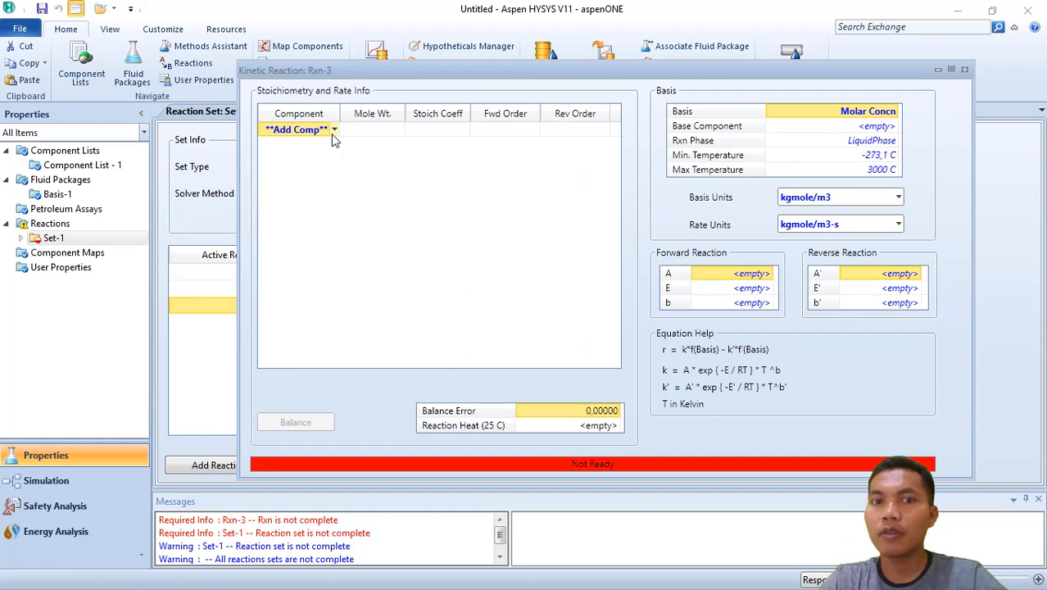
left_click(332, 134)
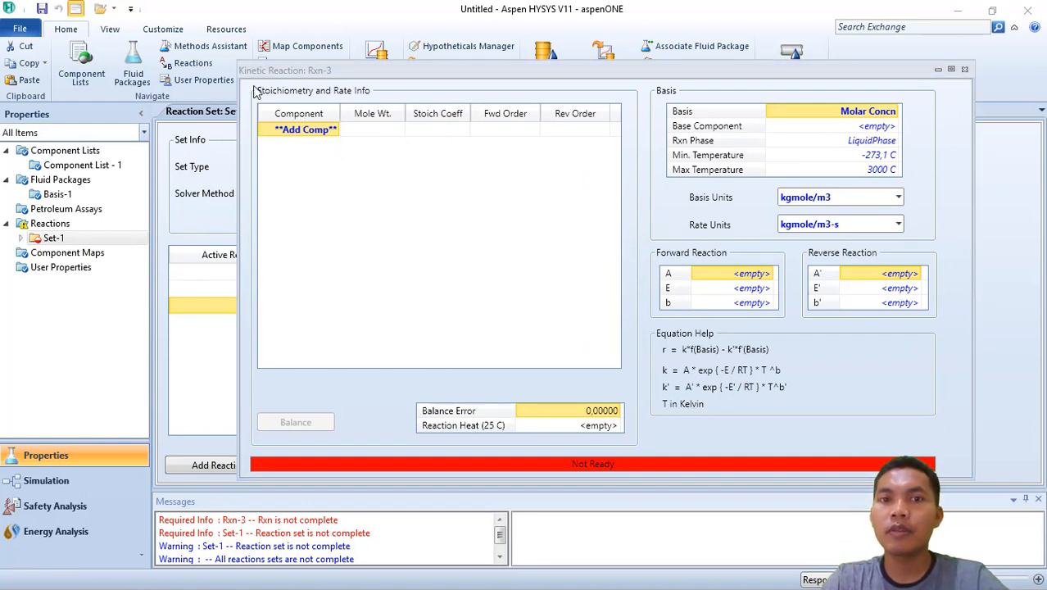
left_click(336, 132)
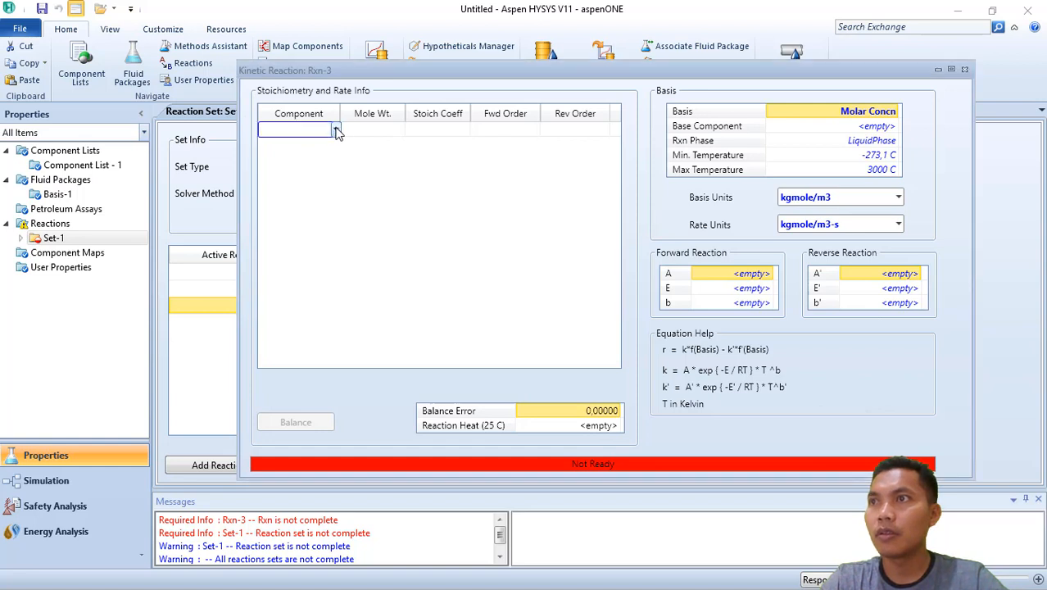
left_click(336, 130)
left_click(288, 183)
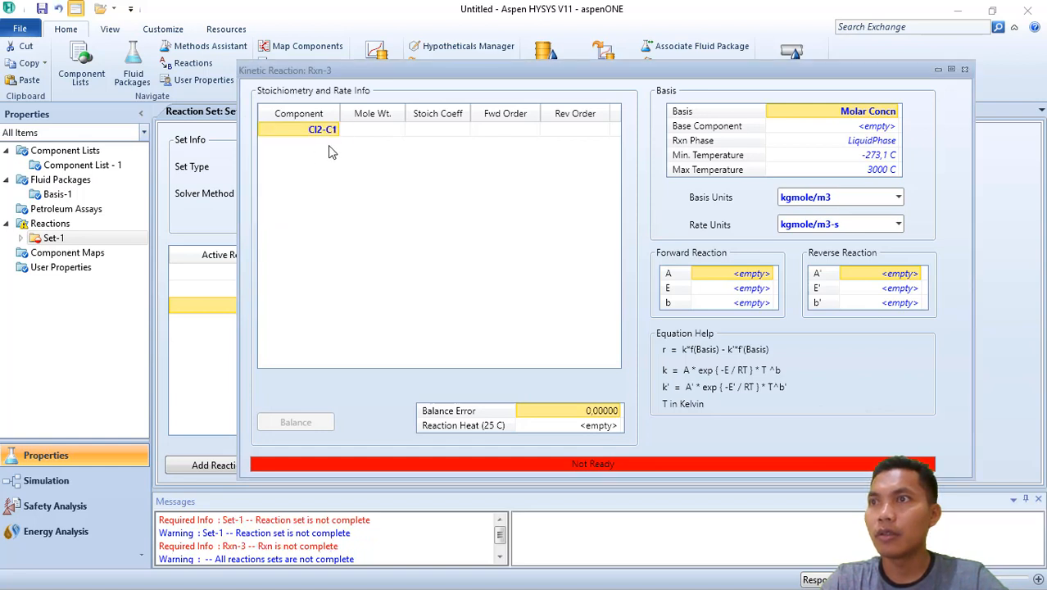
left_click(336, 145)
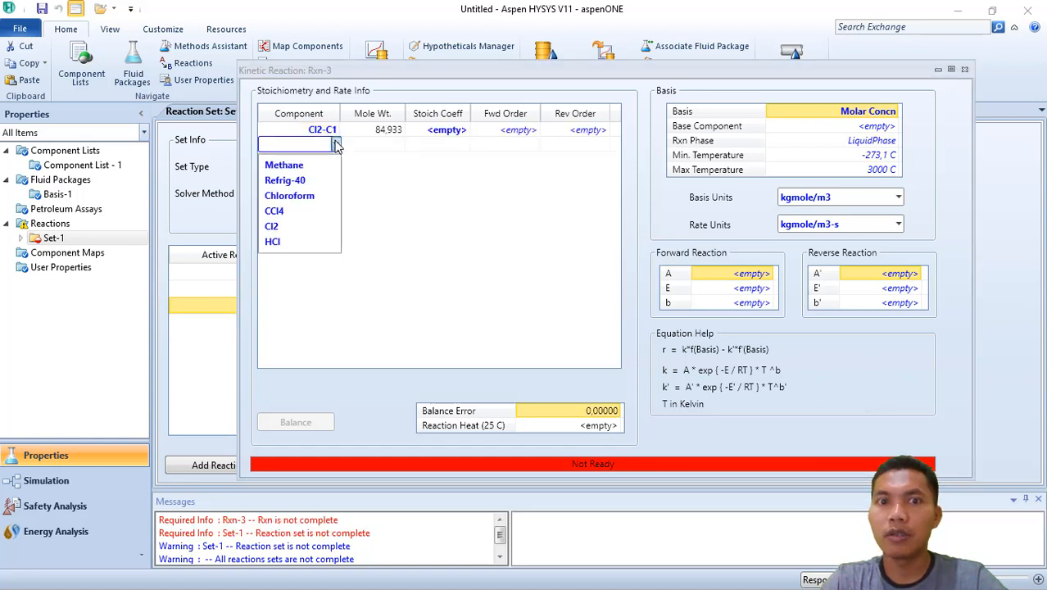
left_click(272, 226)
left_click(336, 160)
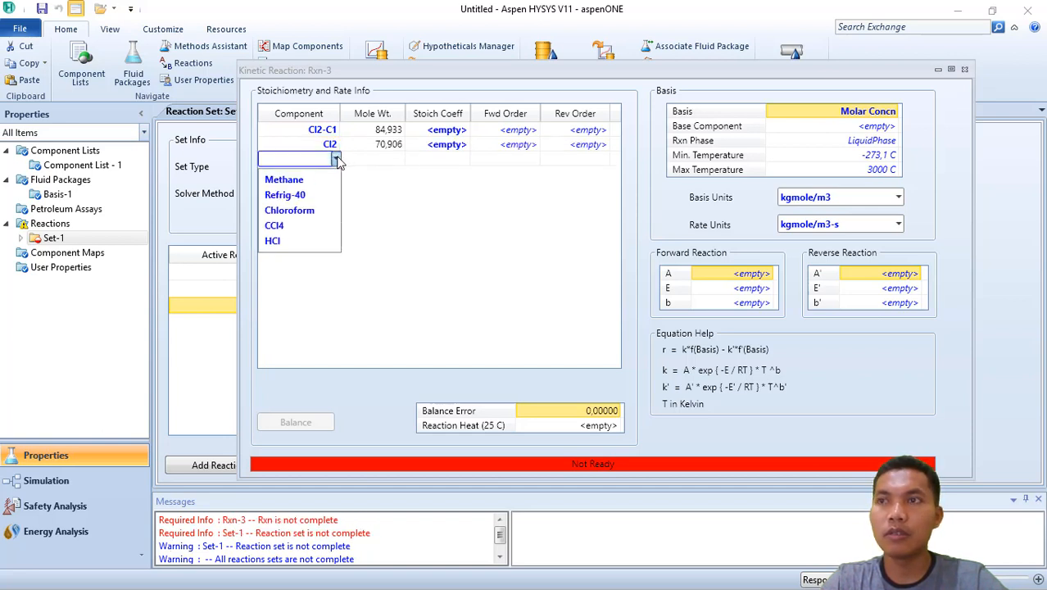
left_click(289, 211)
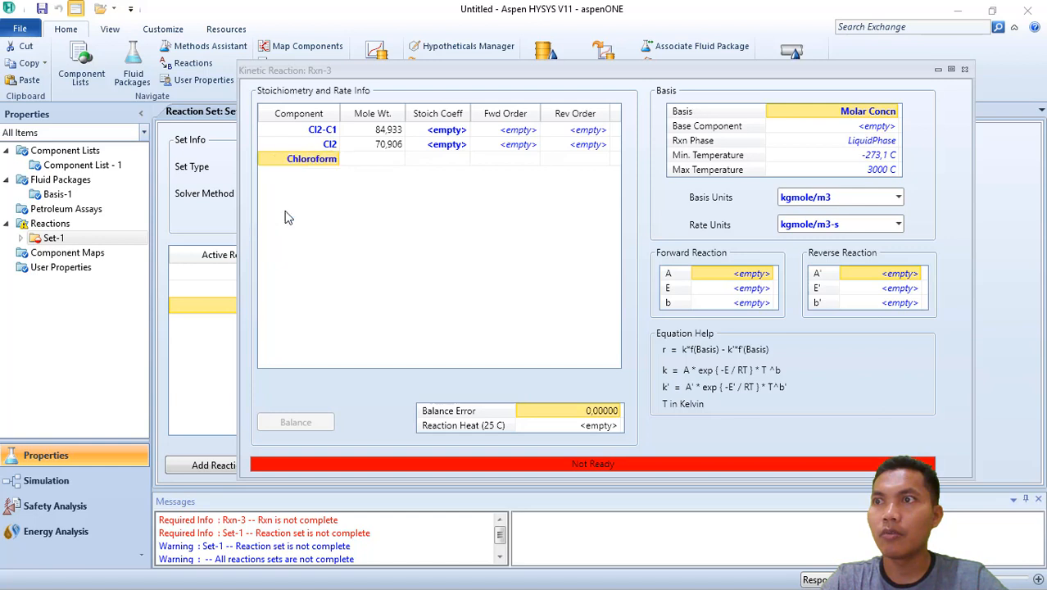
left_click(336, 174)
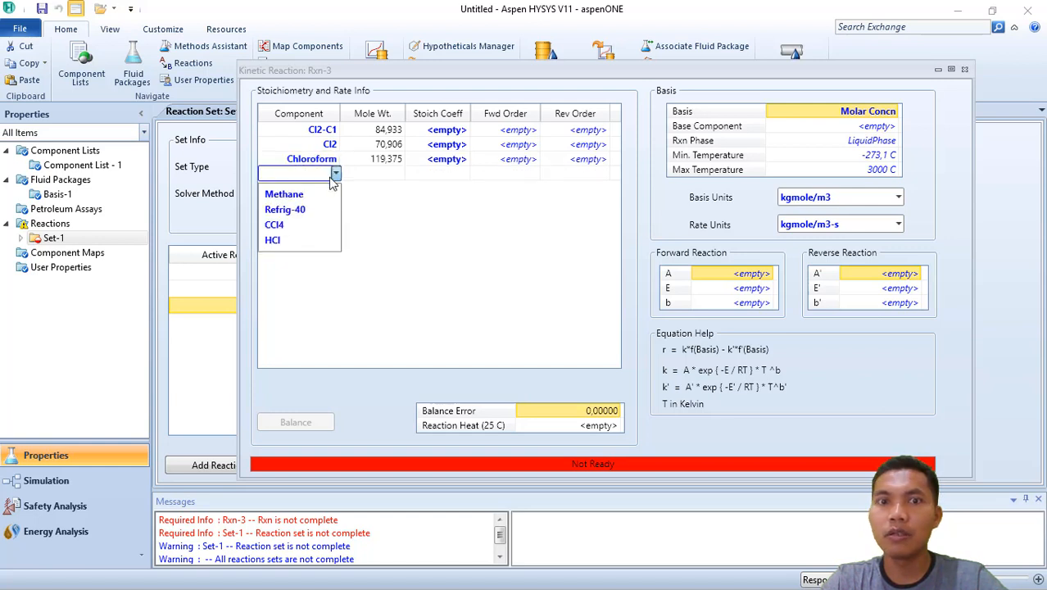
left_click(294, 239)
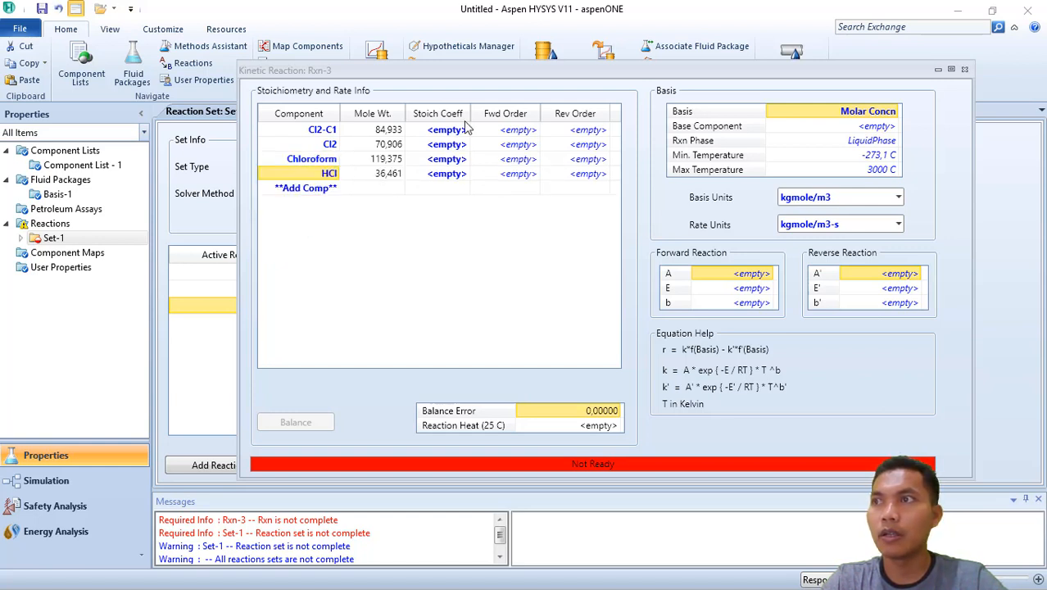
Step: Set the stoichiometric coefficients of Rxn-3 to -1 for Cl2-C1 and Cl2, and 1 for Chloroform and HCl
left_click(443, 131)
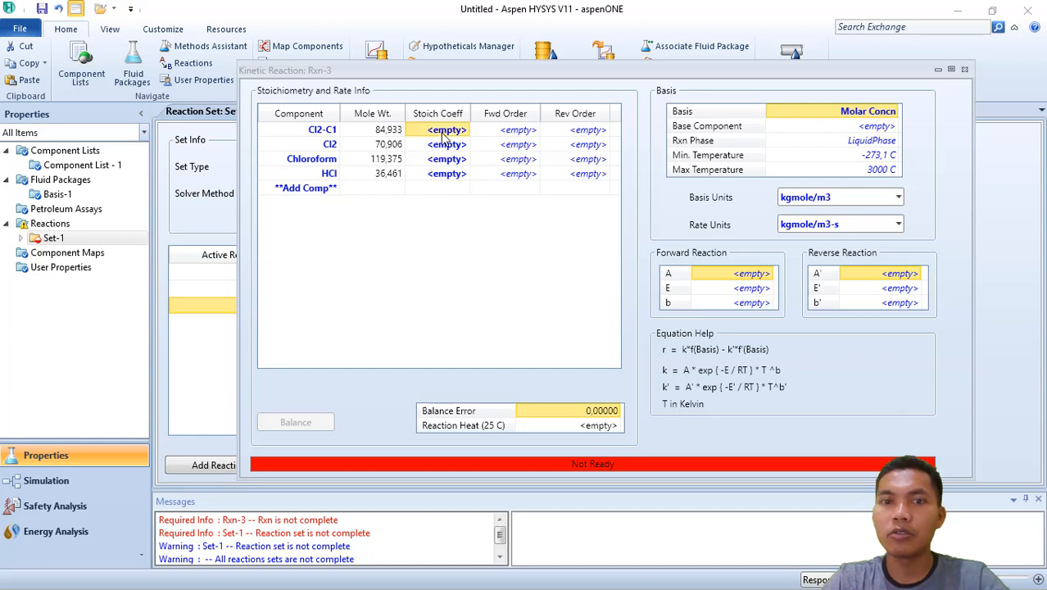
type("-1")
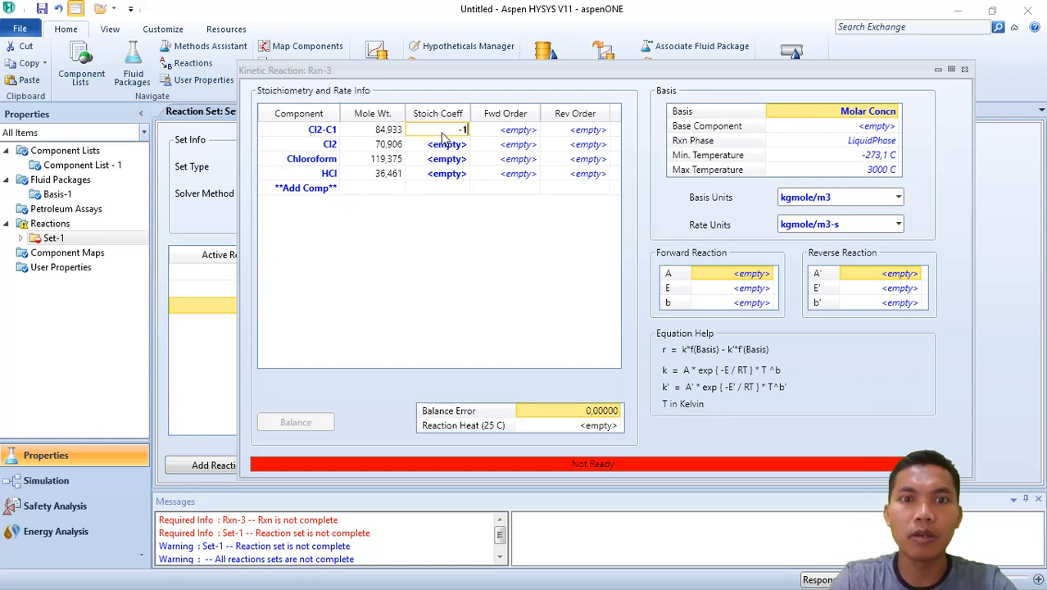
key("Return")
type("-1")
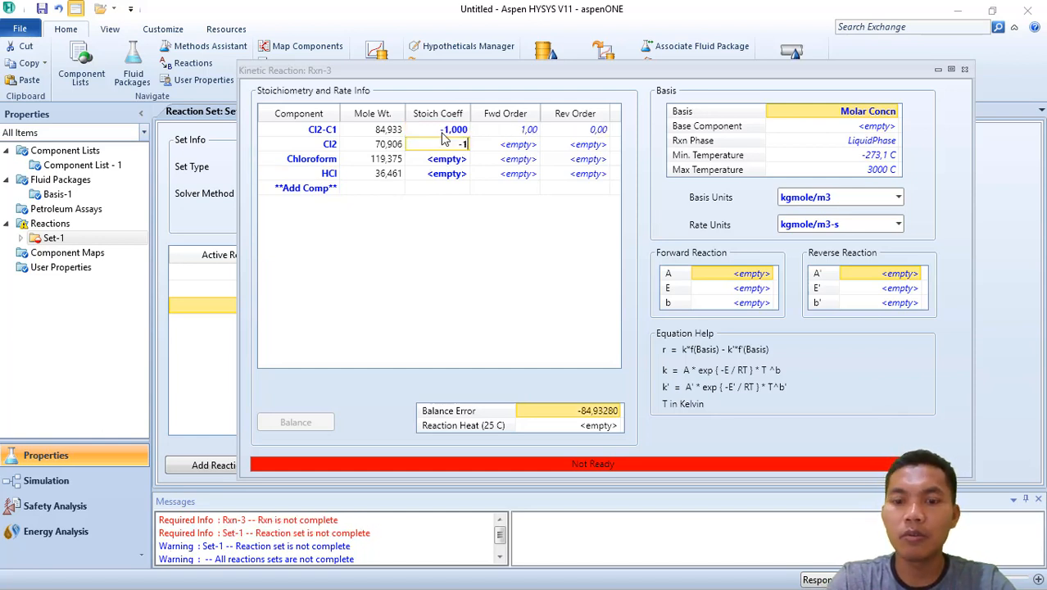
key("Return")
type("1")
key("Return")
type("1")
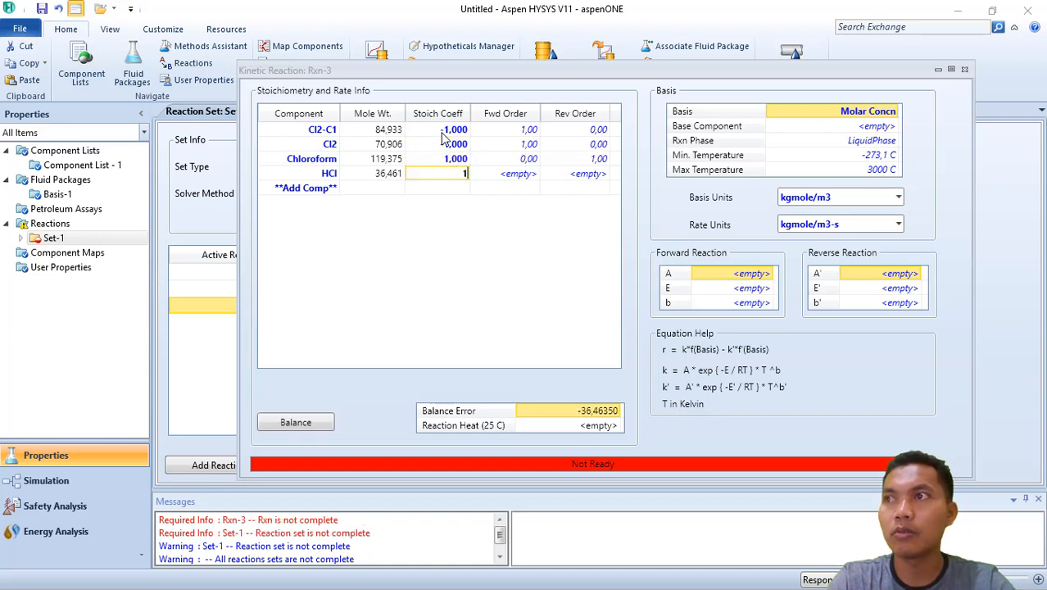
key("Return")
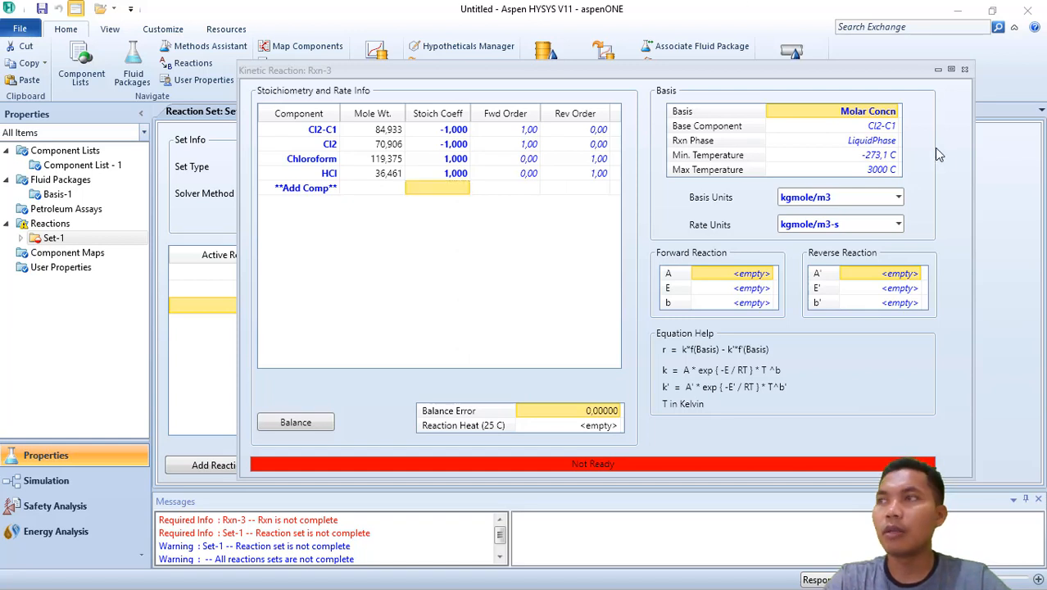
Step: Set the basis of Rxn-3 to Mole Fraction and its reaction phase to VapourPhase
left_click(896, 112)
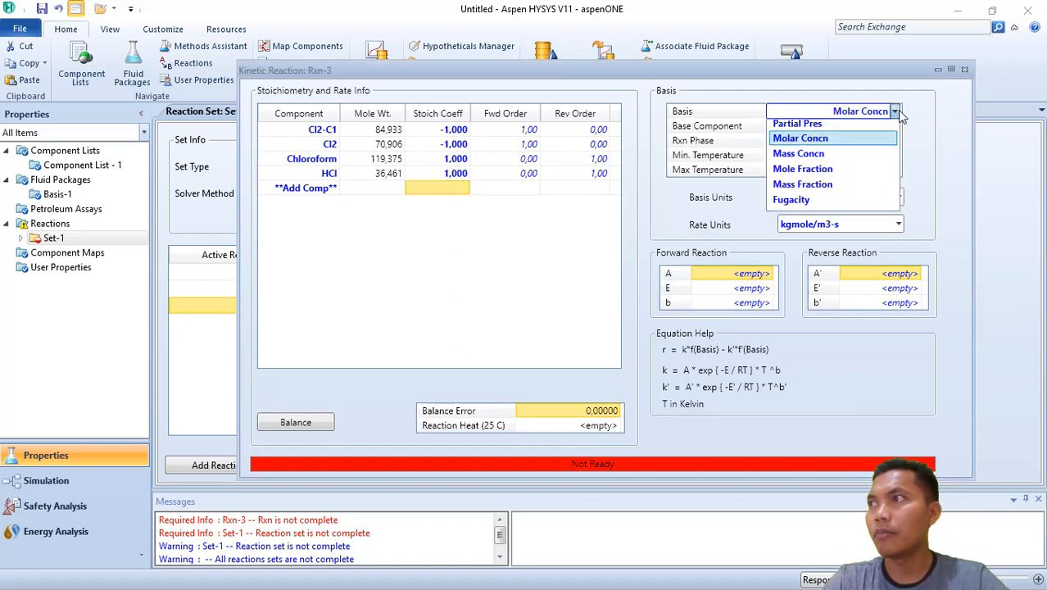
left_click(828, 194)
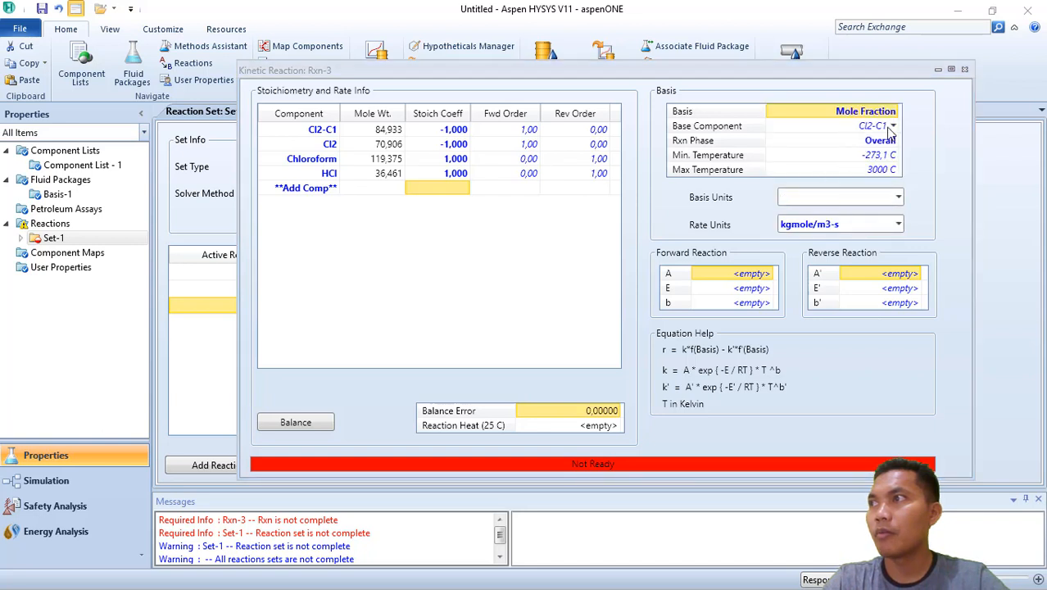
left_click(892, 142)
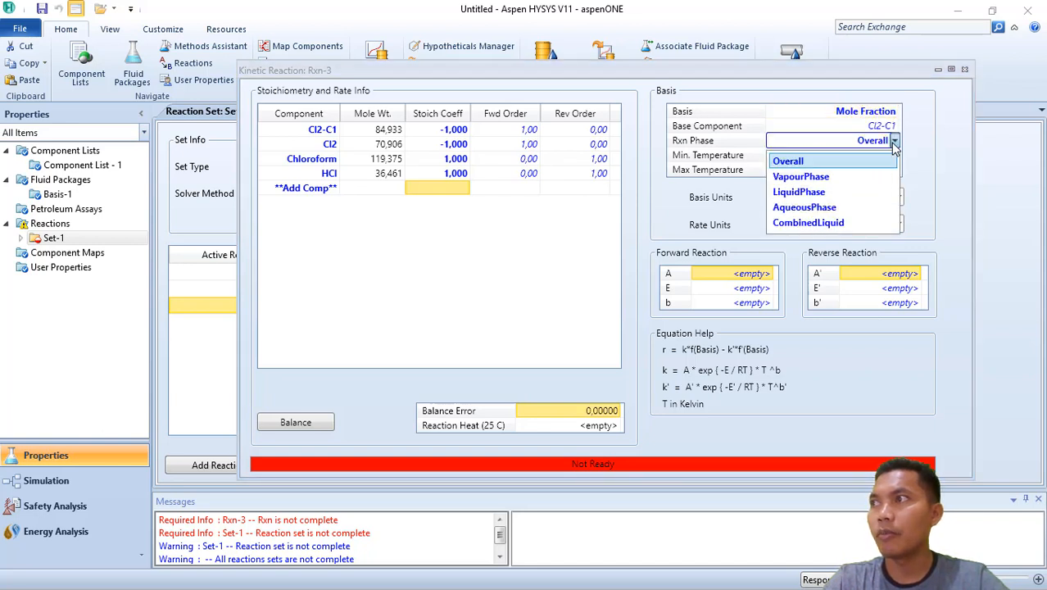
left_click(864, 176)
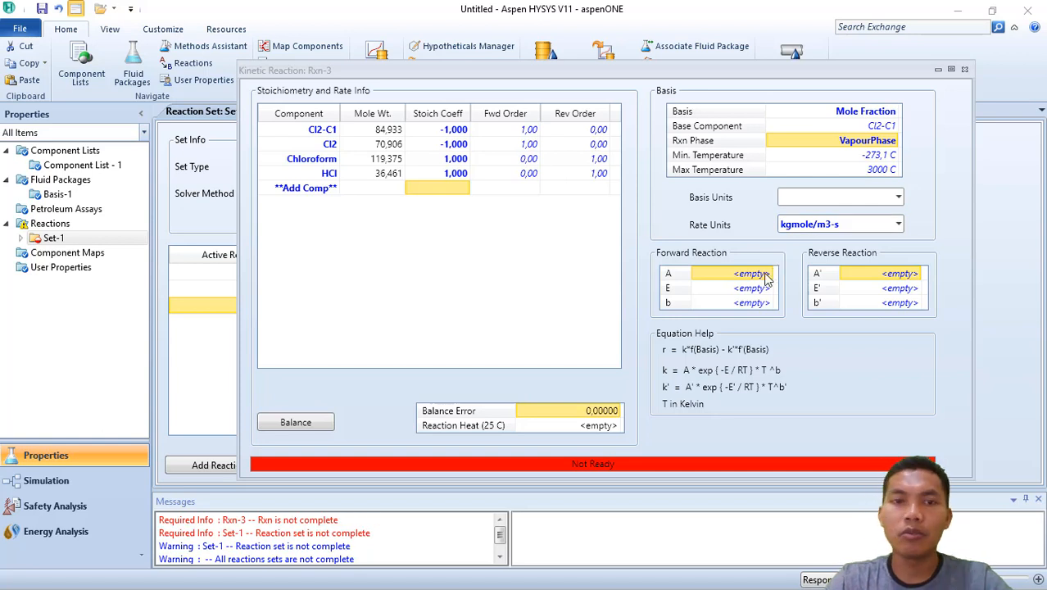
Step: Set the forward reaction parameters of Rxn-3 to A = 75878 and E = 78160 kJ/kgmole, and close its definition
left_click(766, 277)
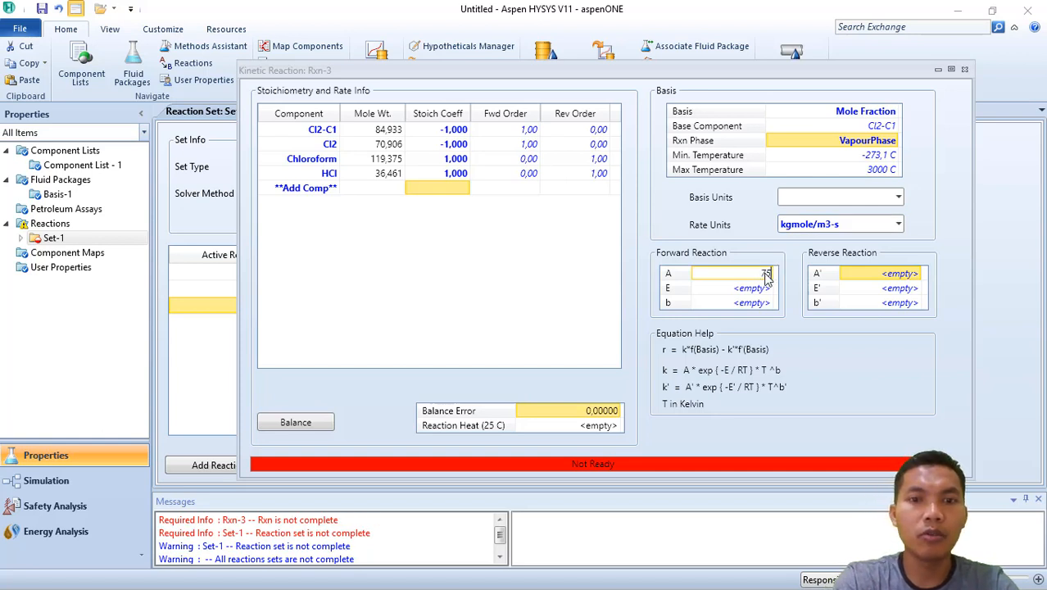
type("75878")
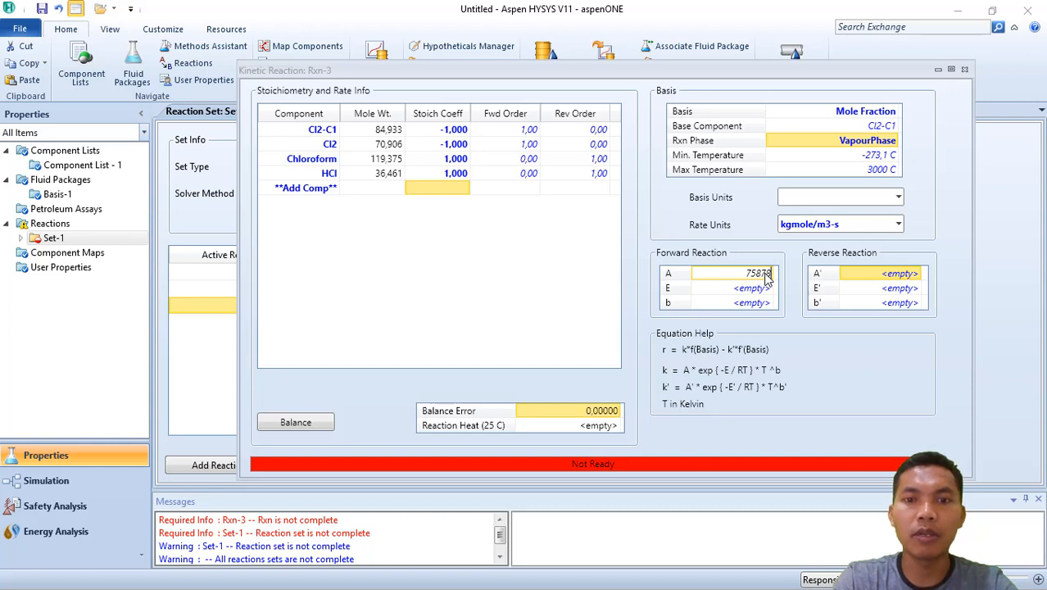
key("Return")
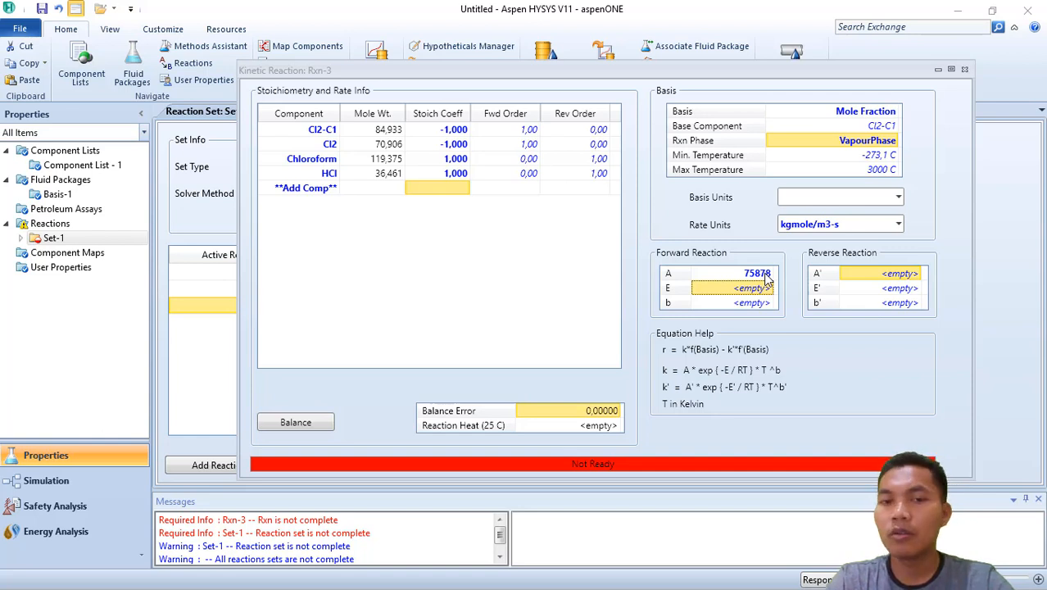
type("78")
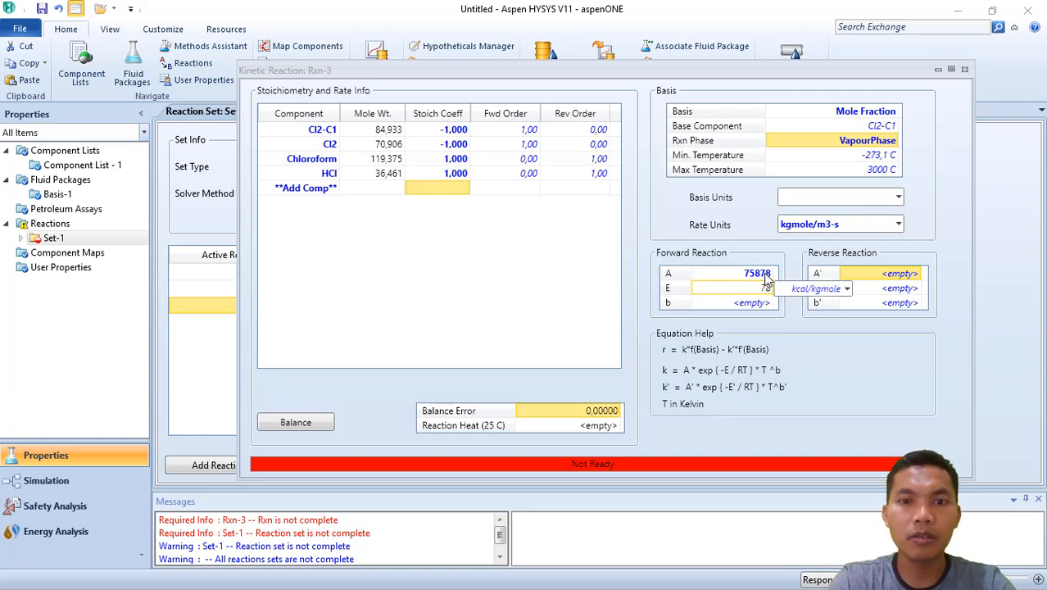
type("160")
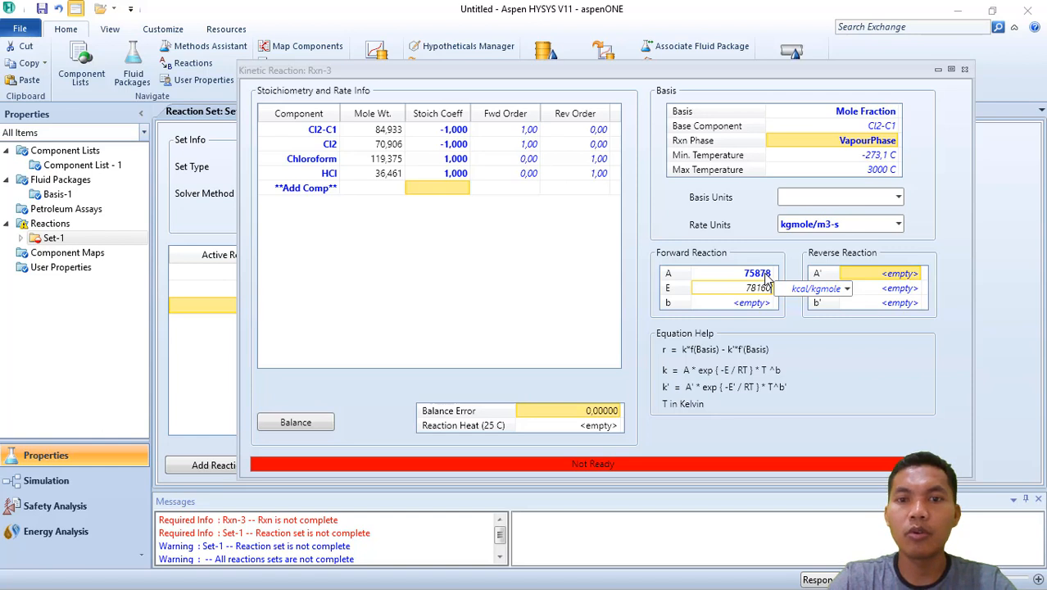
left_click(847, 289)
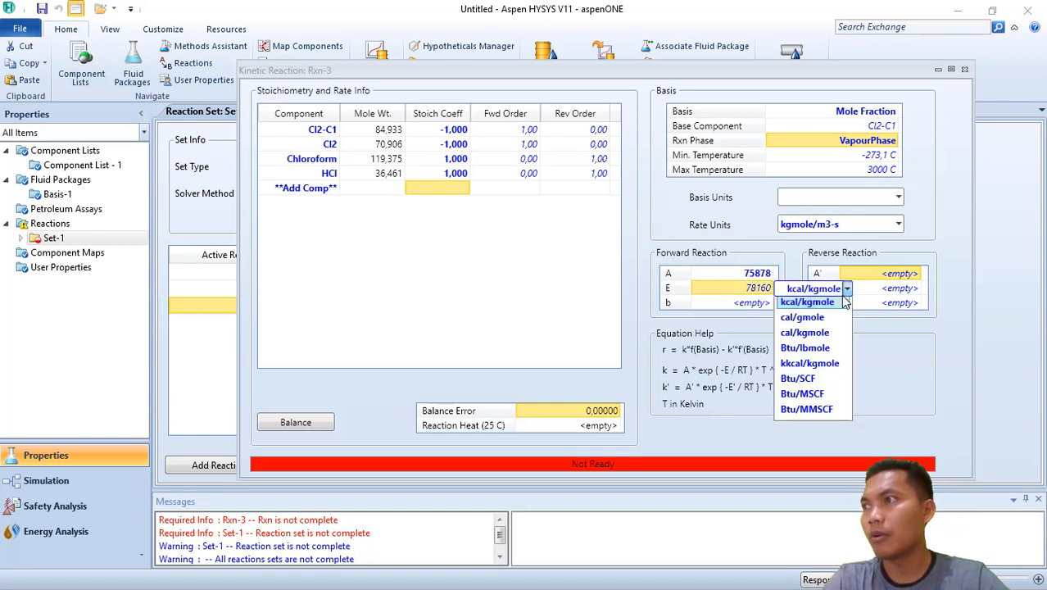
left_click(828, 322)
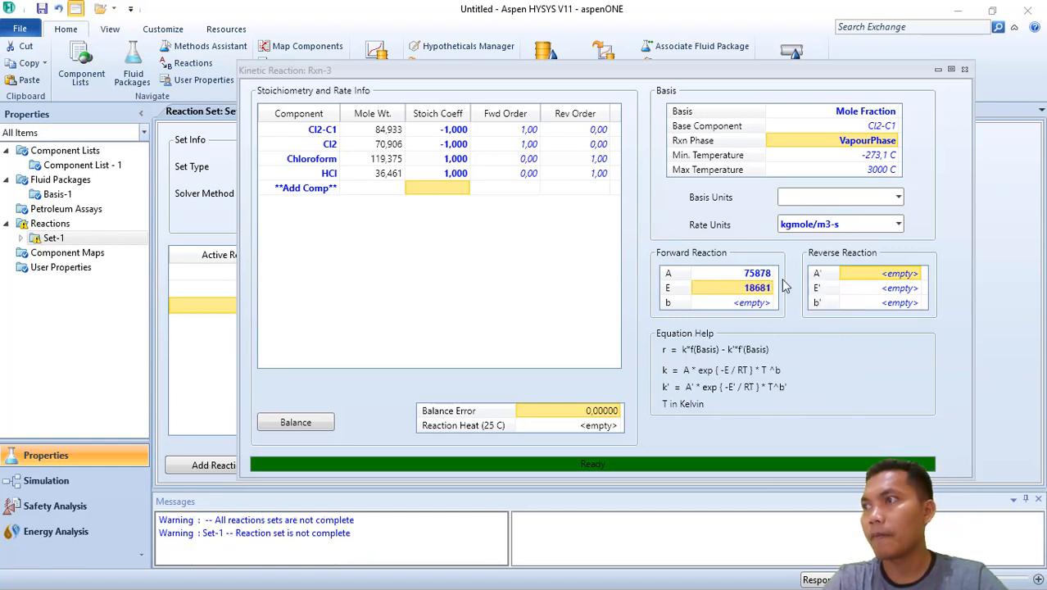
left_click(966, 70)
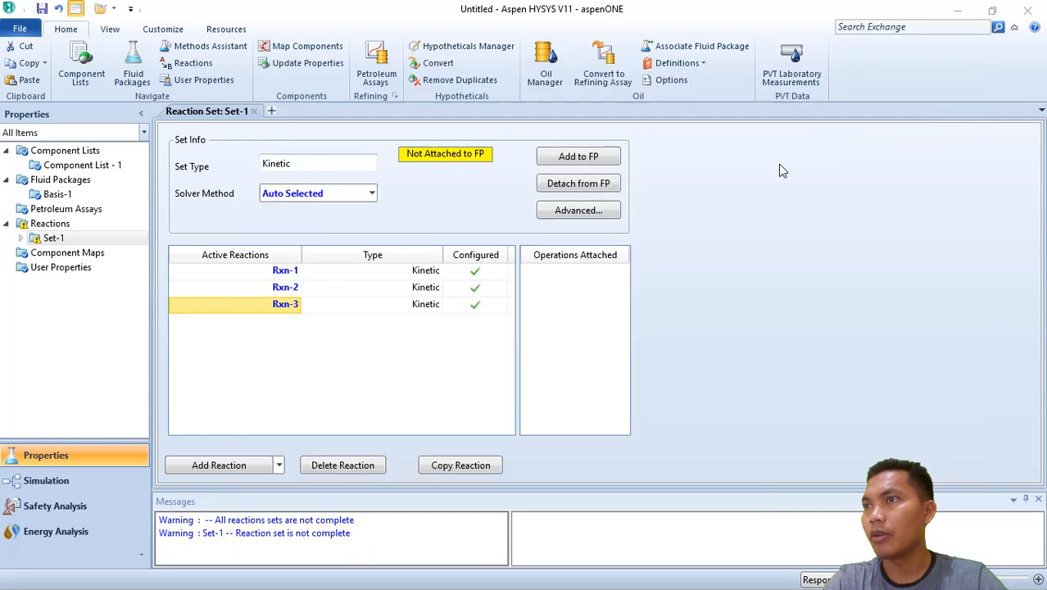
Step: Add a fourth kinetic reaction to Set-1 and open it for editing
left_click(279, 464)
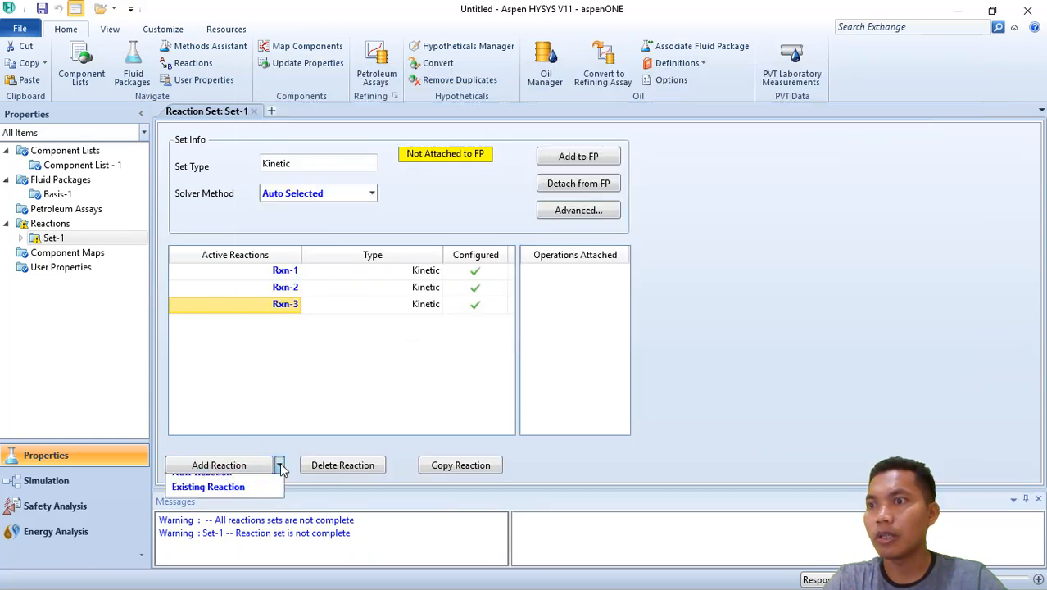
left_click(263, 484)
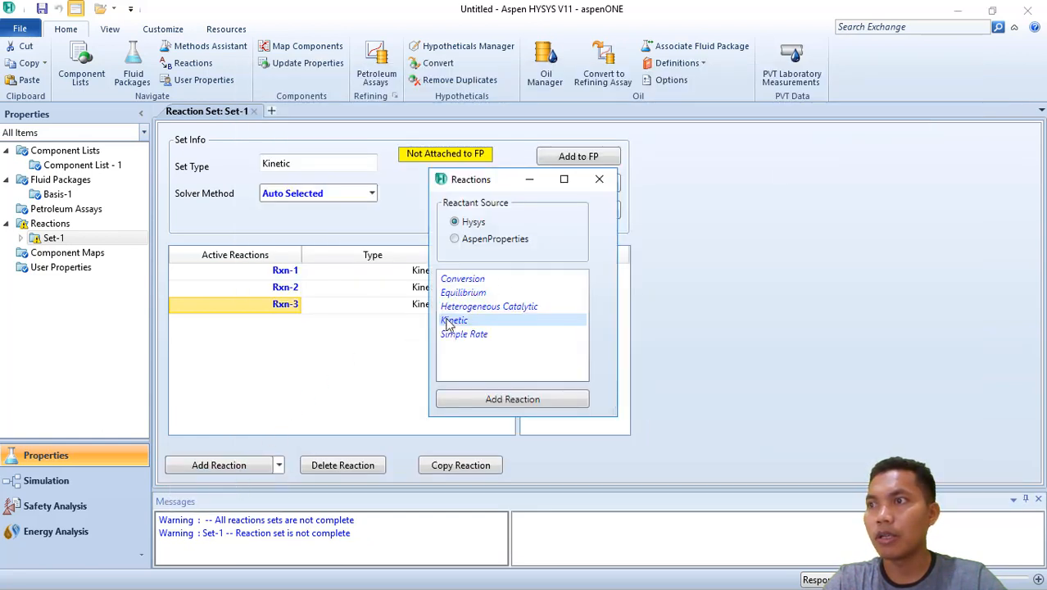
left_click(494, 398)
left_click(600, 179)
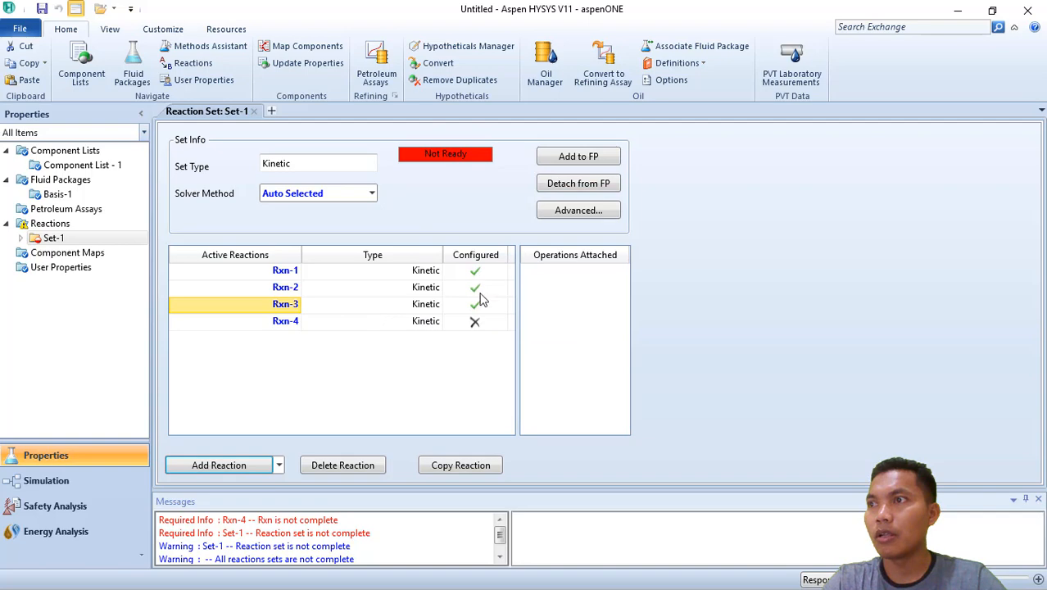
left_click(285, 326)
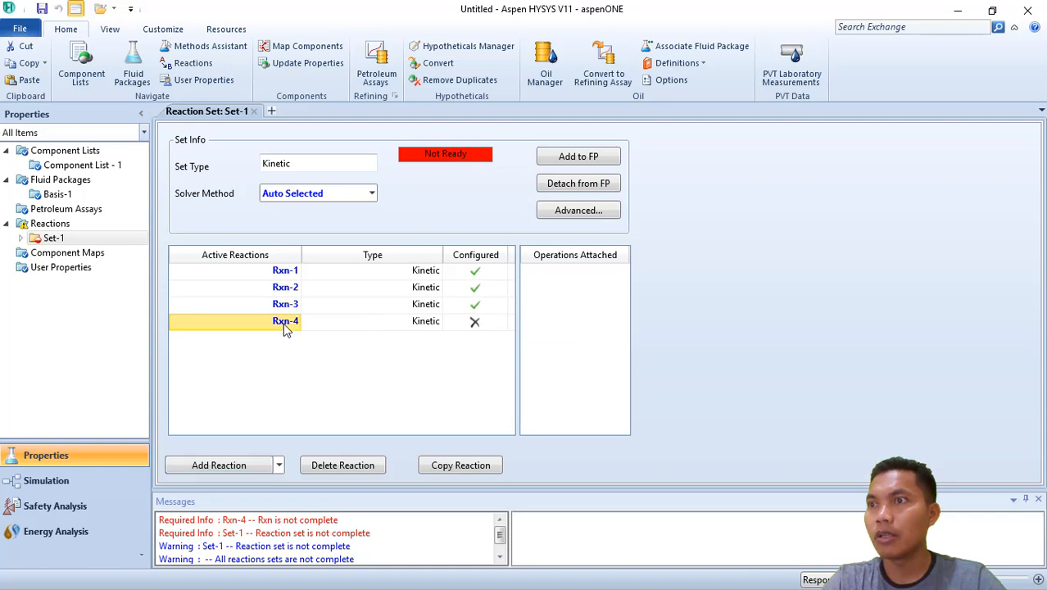
double_click(285, 326)
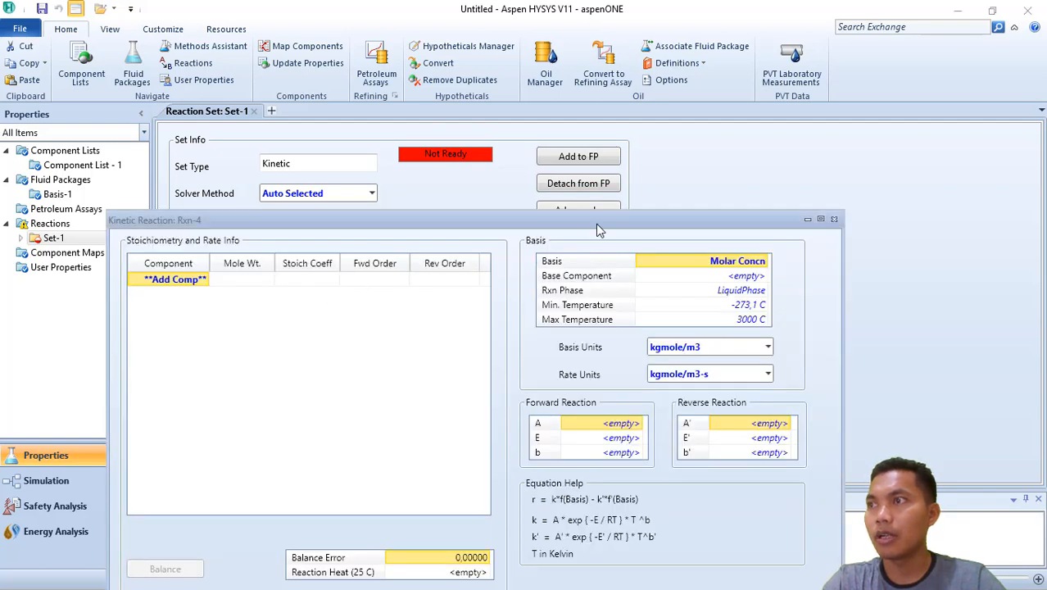
Step: Add Chloroform and Cl2 as components in the stoichiometry of Rxn-4
left_click_drag(596, 224, 712, 88)
left_click(320, 137)
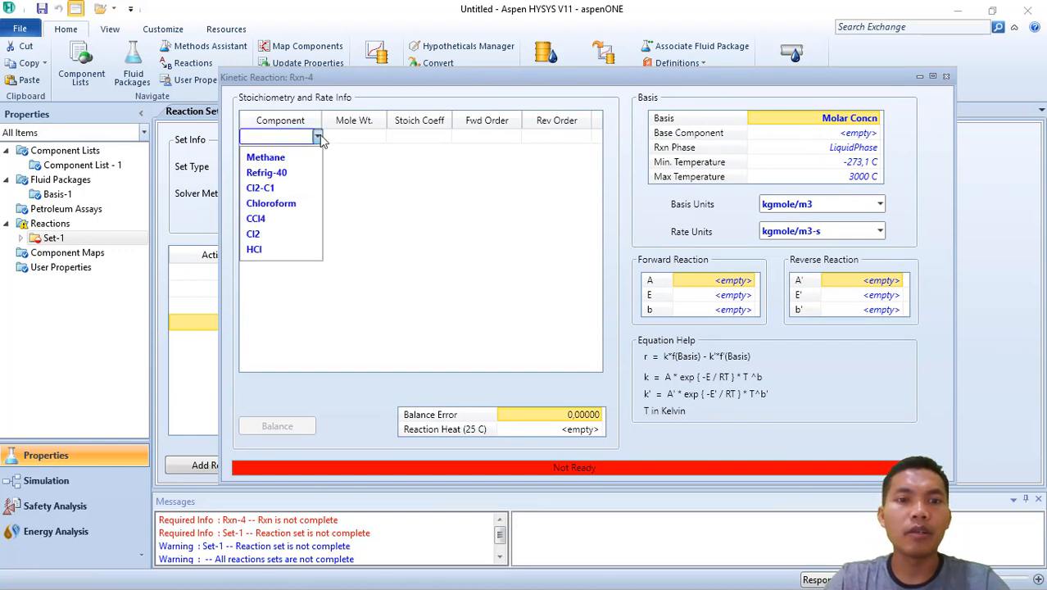
left_click(287, 201)
left_click(316, 152)
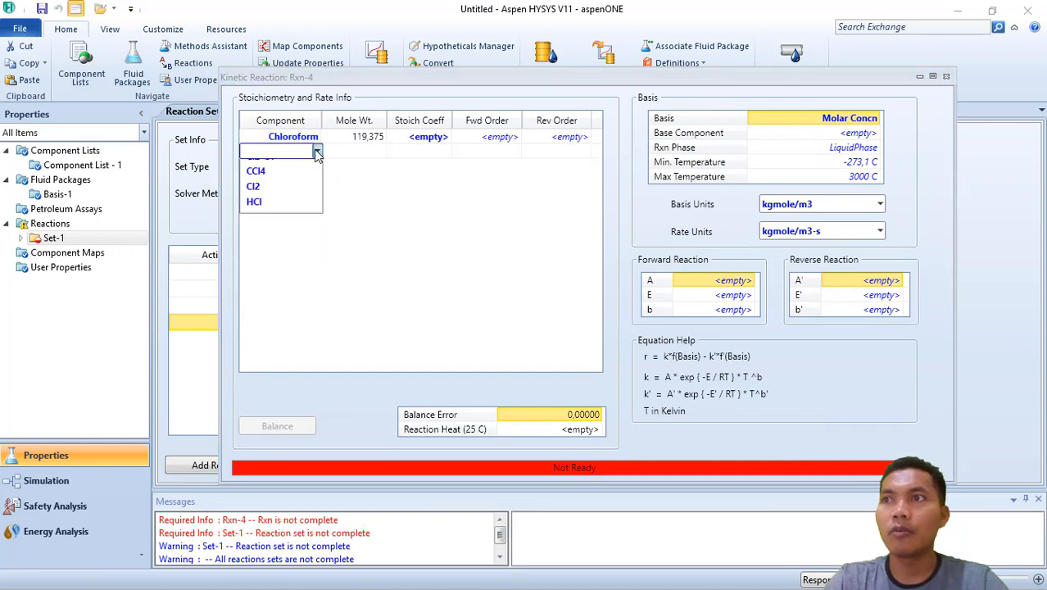
left_click(268, 172)
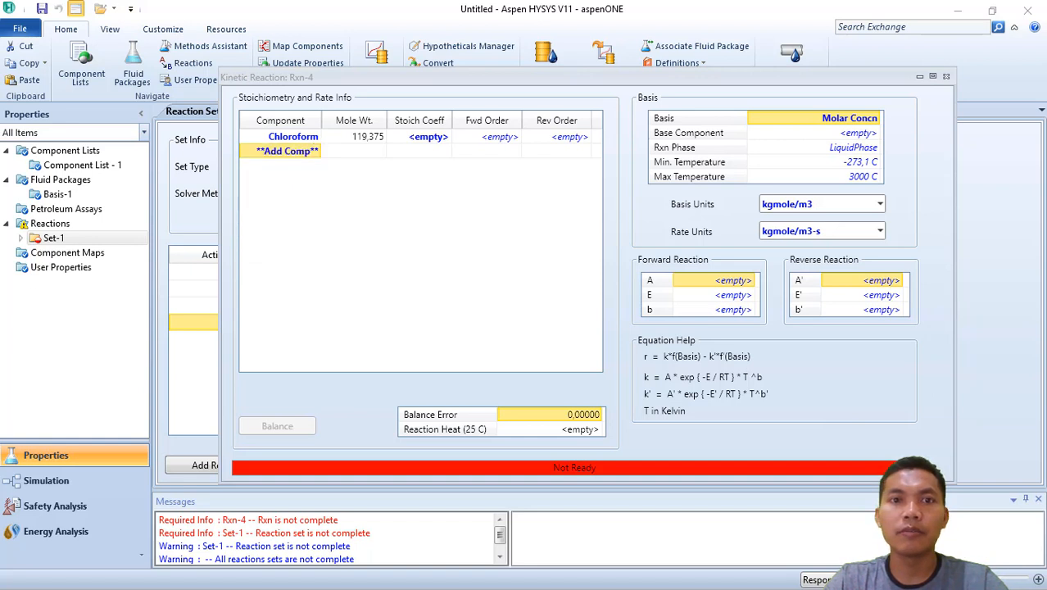
left_click(316, 153)
left_click(317, 152)
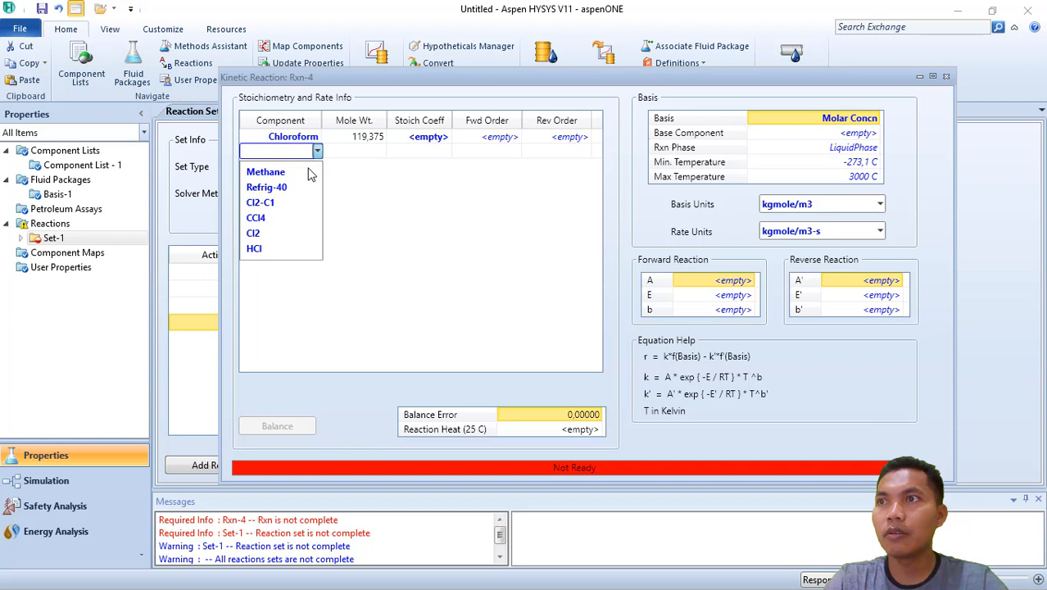
left_click(283, 219)
Step: Add CCl4 and HCl to the component list of Rxn-4
left_click(320, 166)
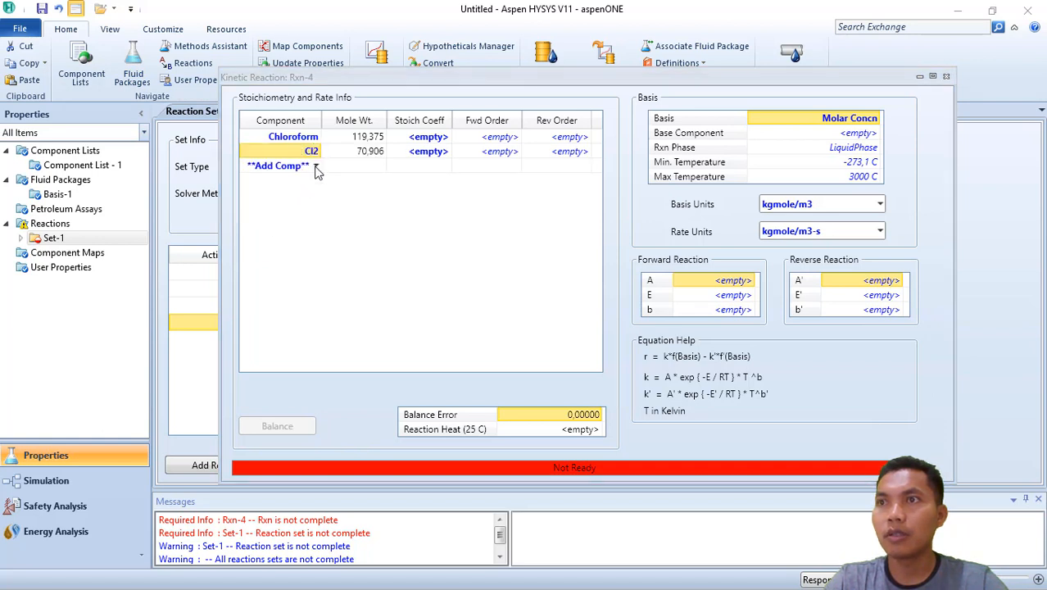
left_click(317, 167)
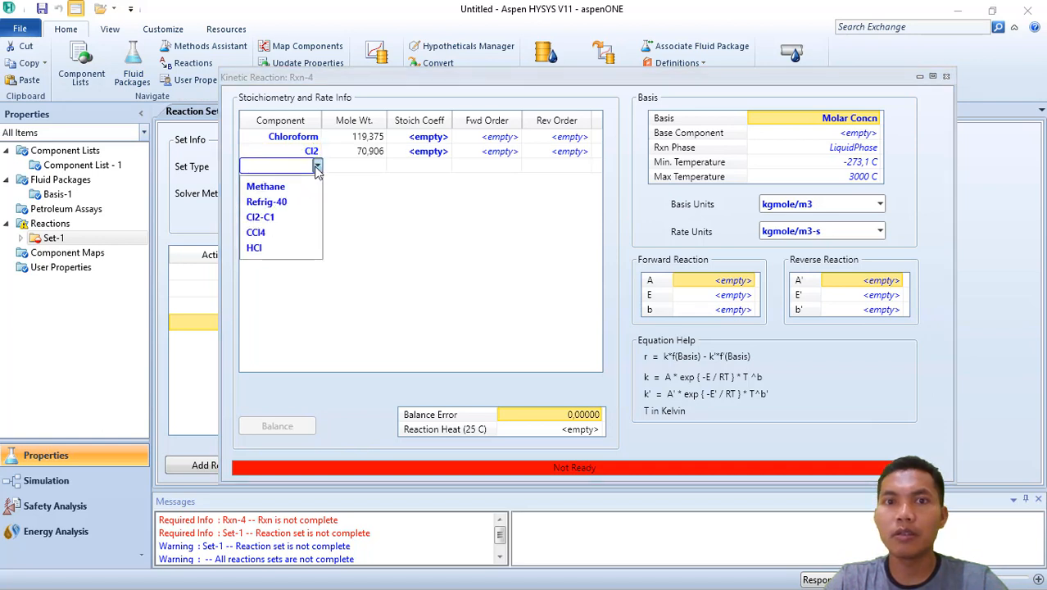
left_click(273, 232)
left_click(316, 182)
left_click(317, 180)
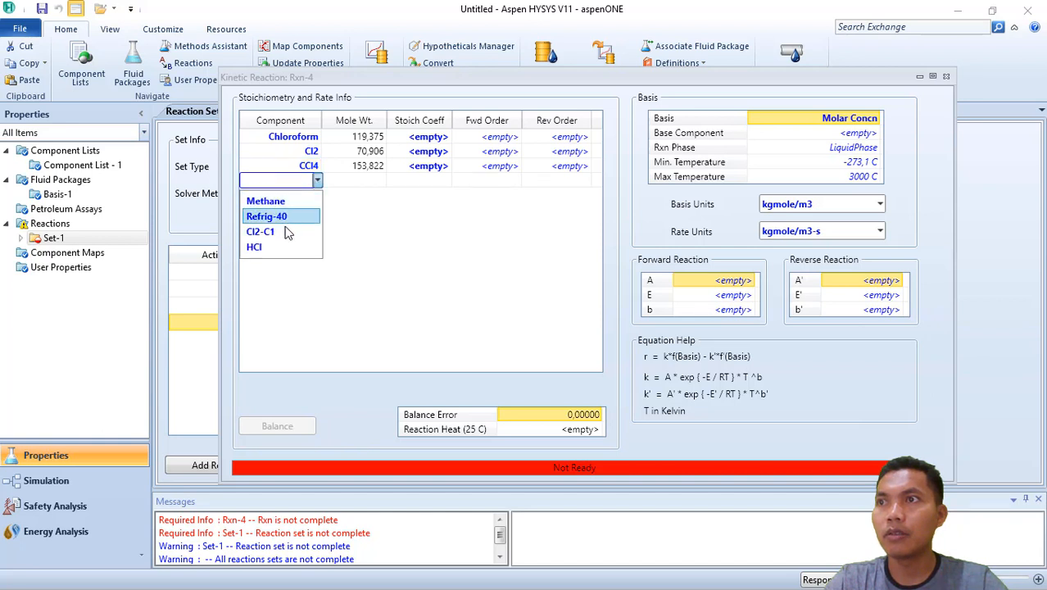
left_click(277, 247)
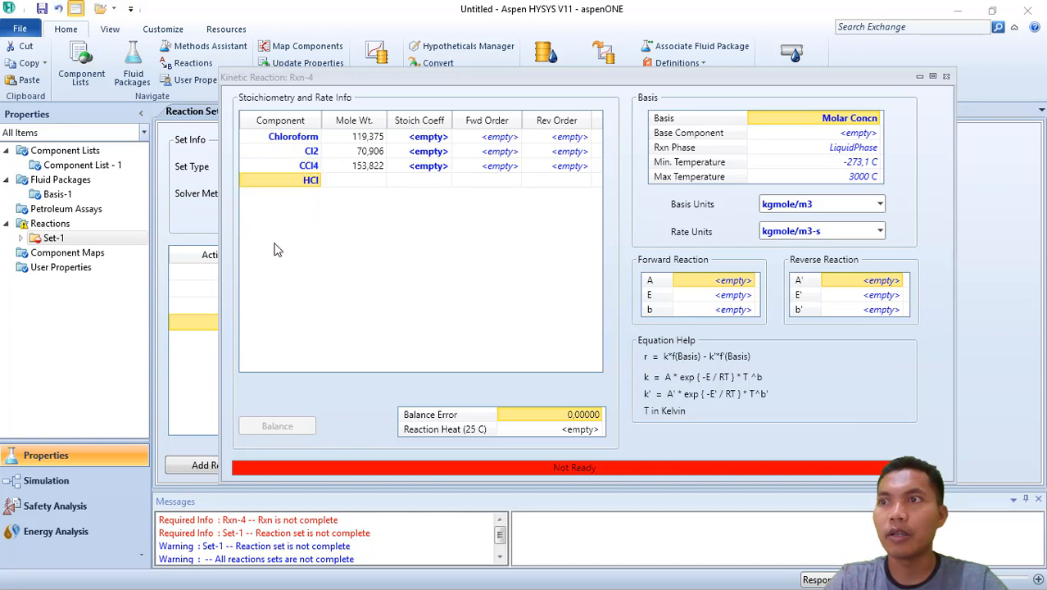
Step: Set the stoichiometric coefficients of Rxn-4 to -1 for Chloroform and Cl2, and 1 for CCl4 and HCl
left_click(434, 138)
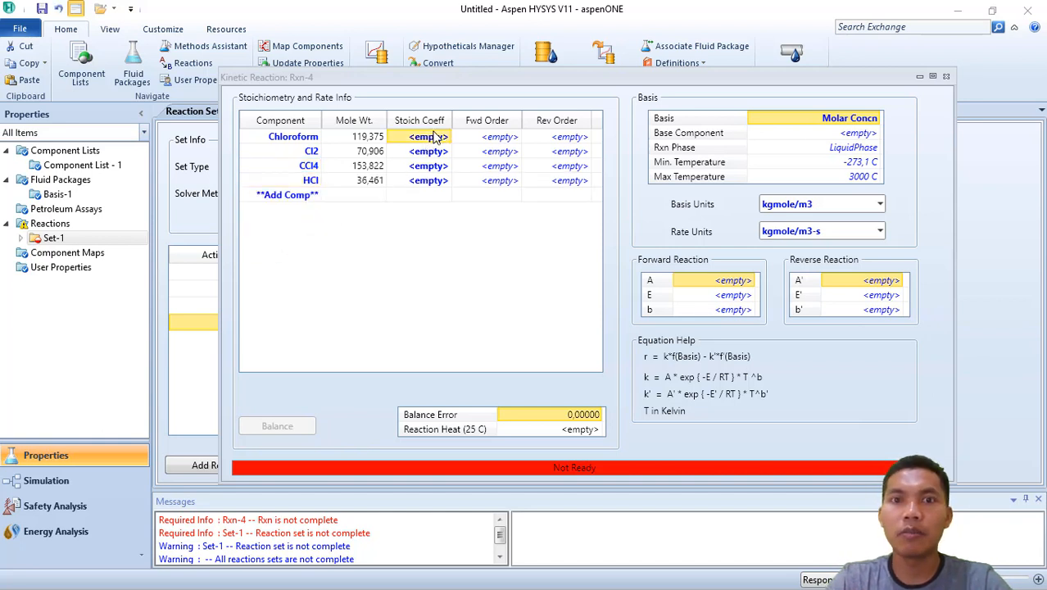
type("-1")
key("Return")
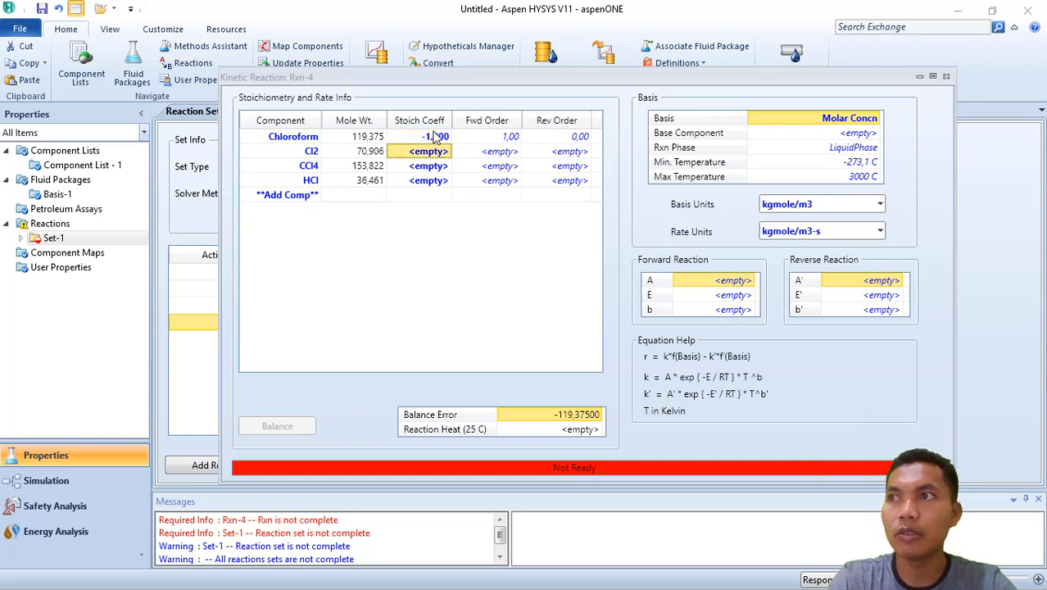
type("-1")
key("Return")
type("1")
key("Return")
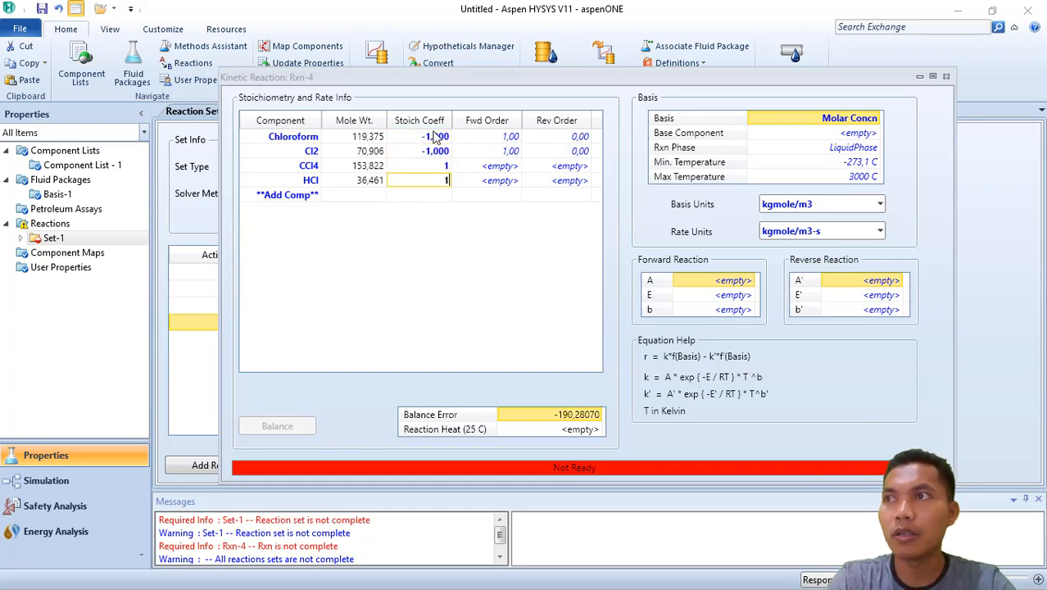
type("1")
key("Return")
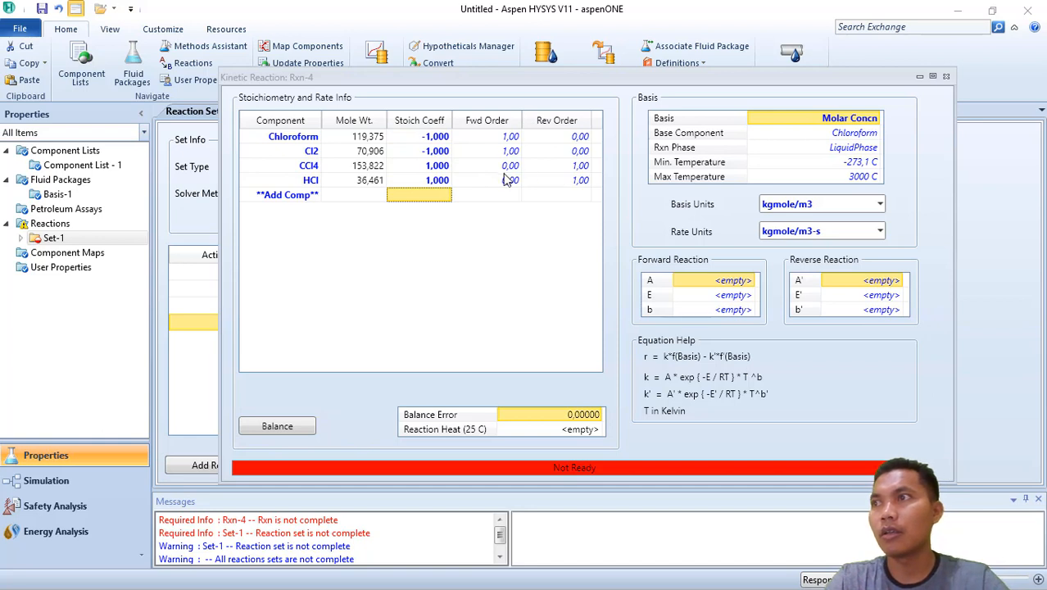
Step: Set the basis of Rxn-4 to Mole Fraction and its reaction phase to Overall
left_click(860, 119)
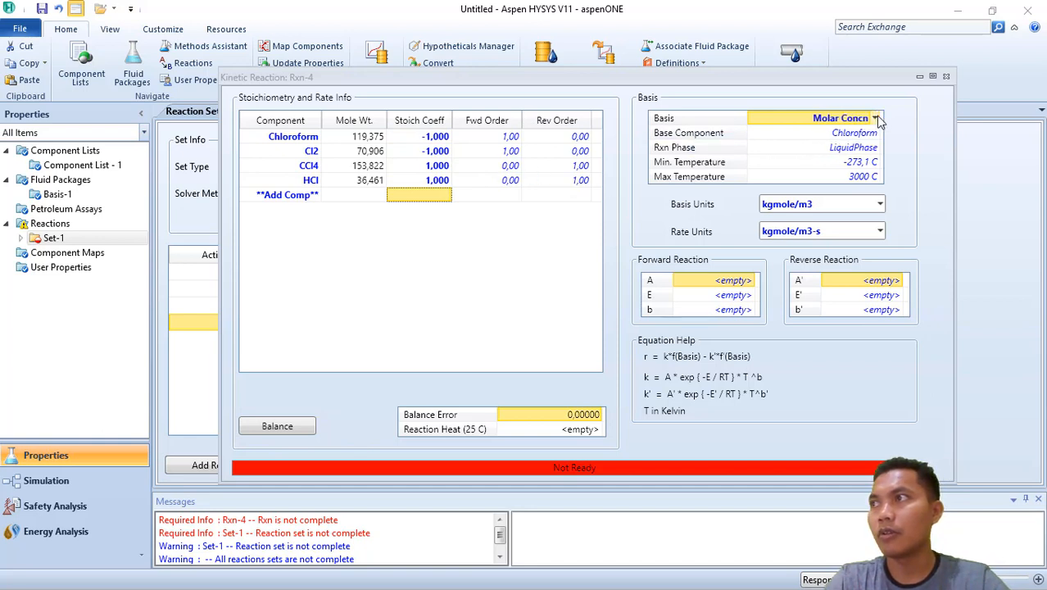
left_click(877, 120)
left_click(844, 201)
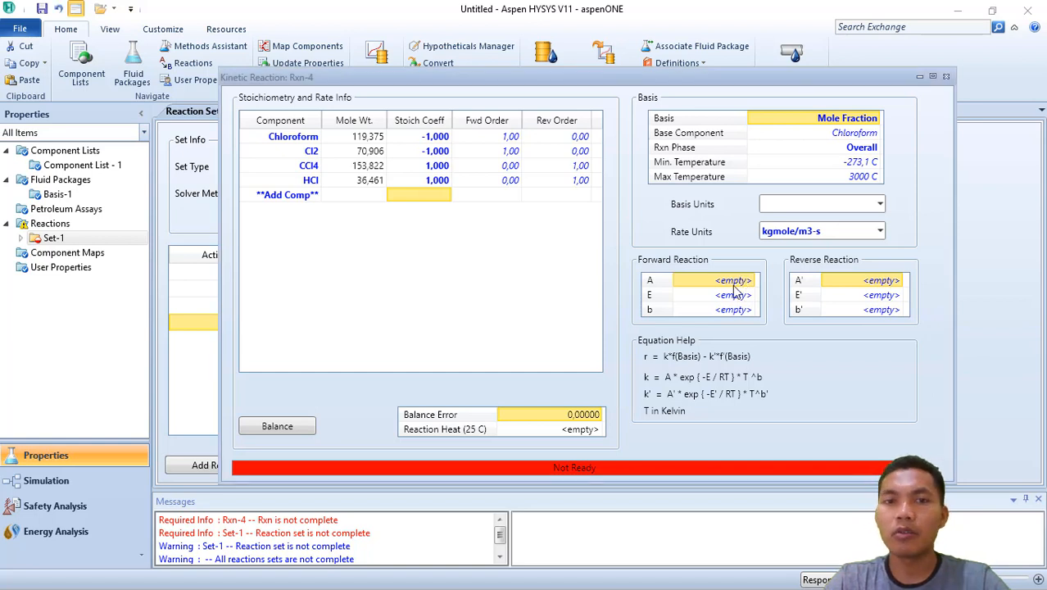
Step: Set the forward reaction parameters of Rxn-4 to A = 57060 and E = 69390 kJ/kgmole
type("57")
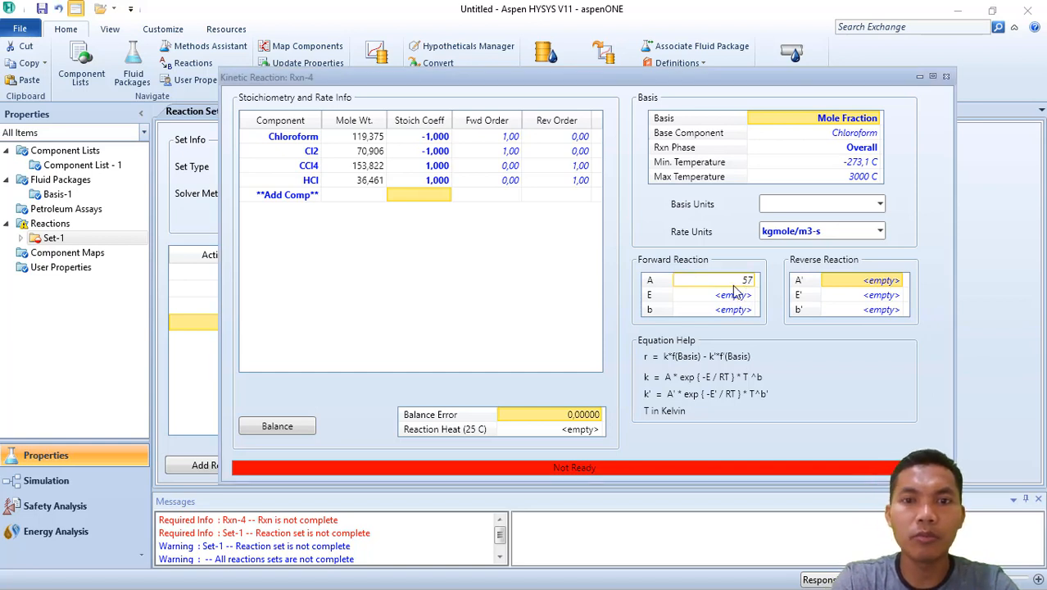
type("060")
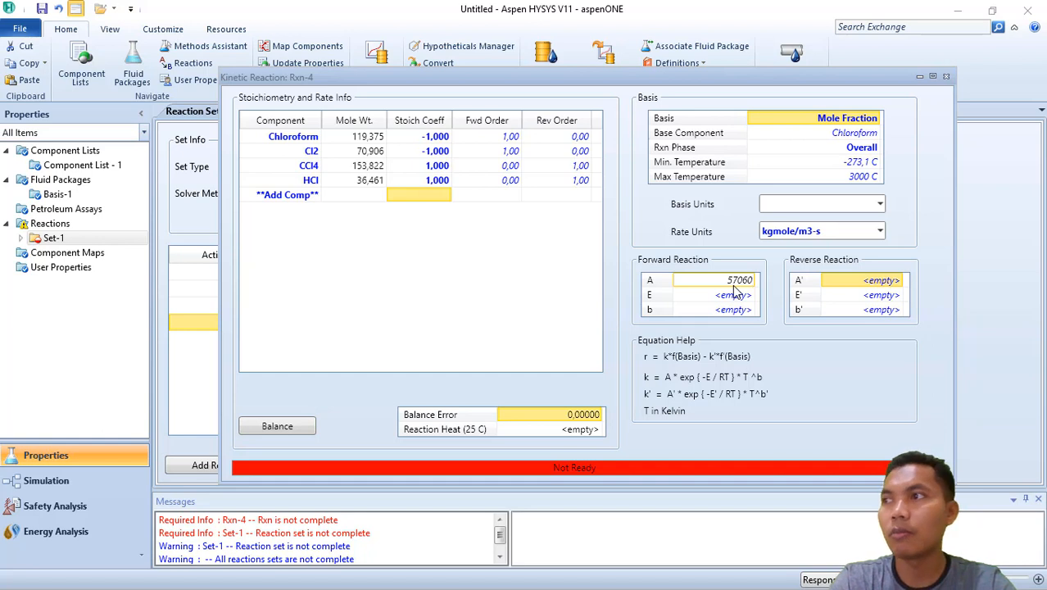
key("Return")
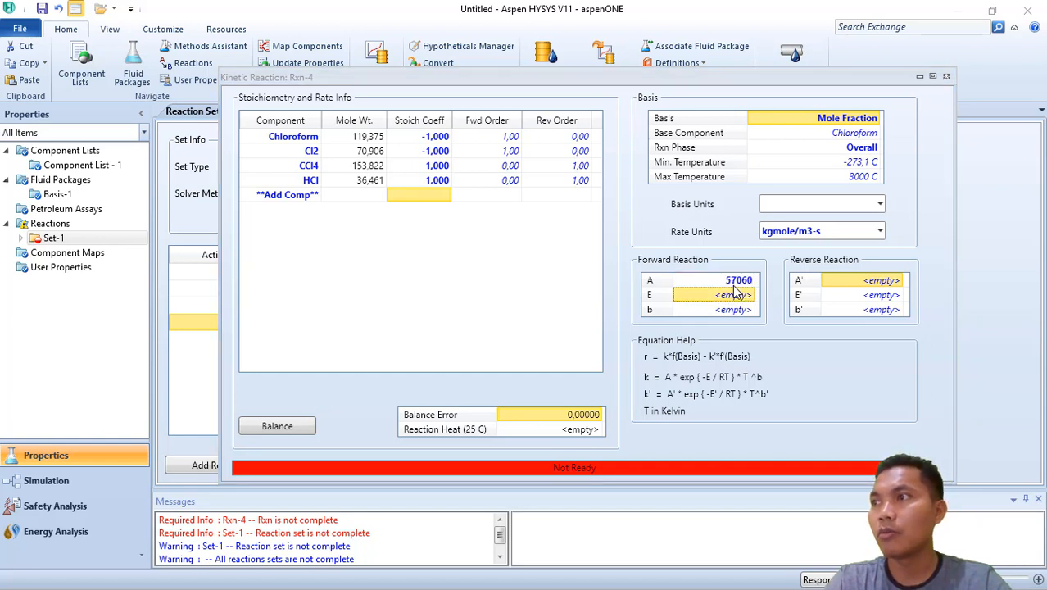
type("78")
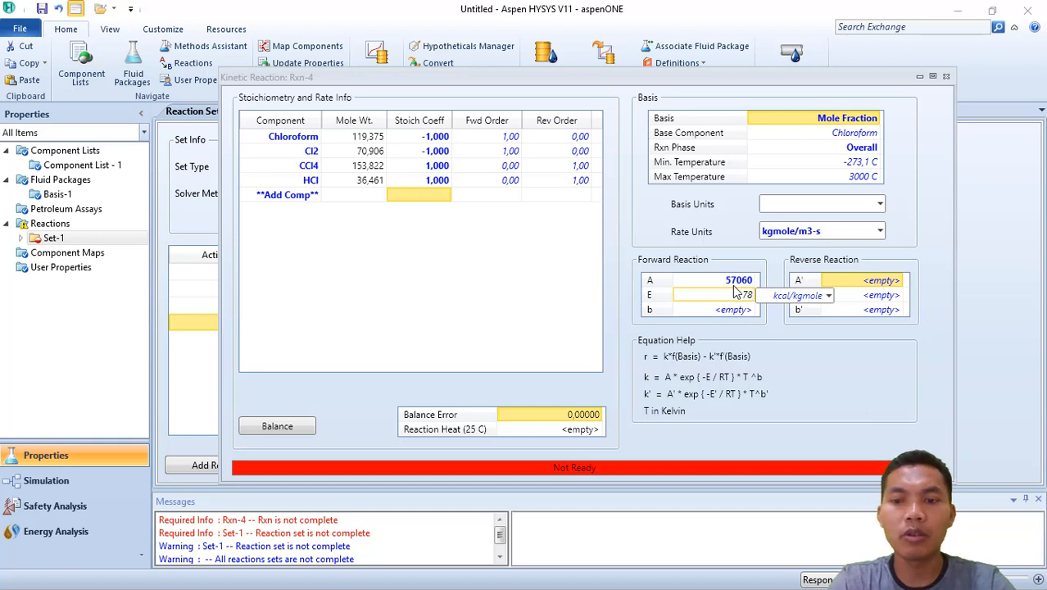
key("BackSpace")
key("BackSpace")
type("6")
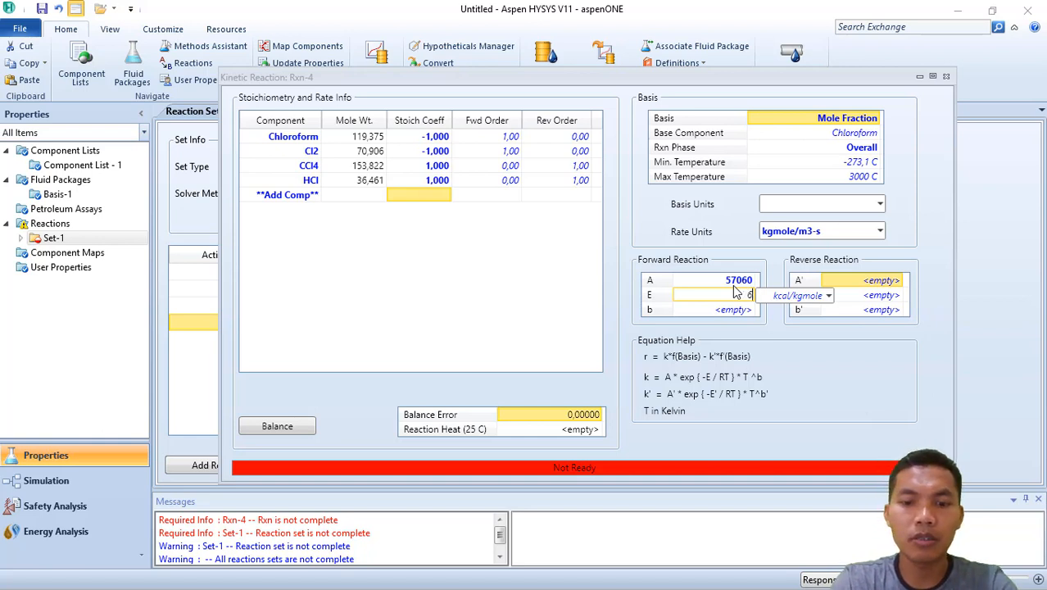
type("9390")
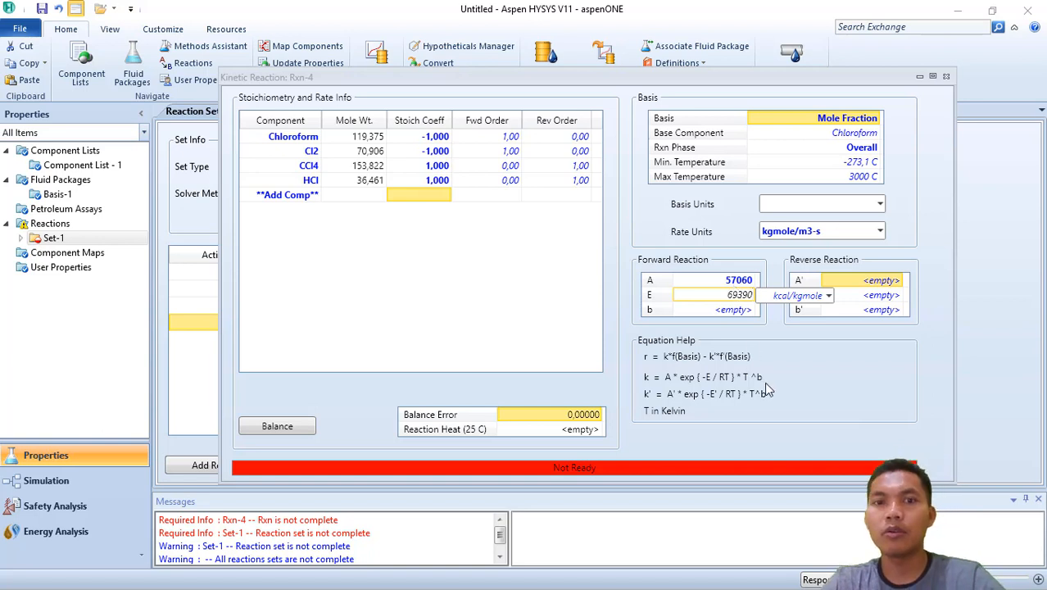
left_click(832, 293)
left_click(830, 295)
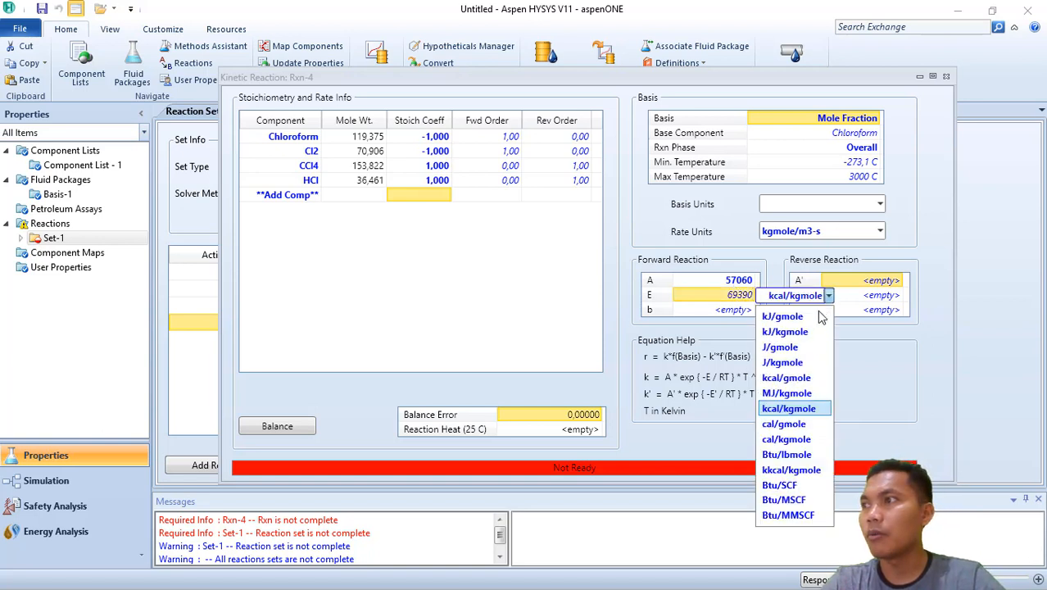
left_click(789, 324)
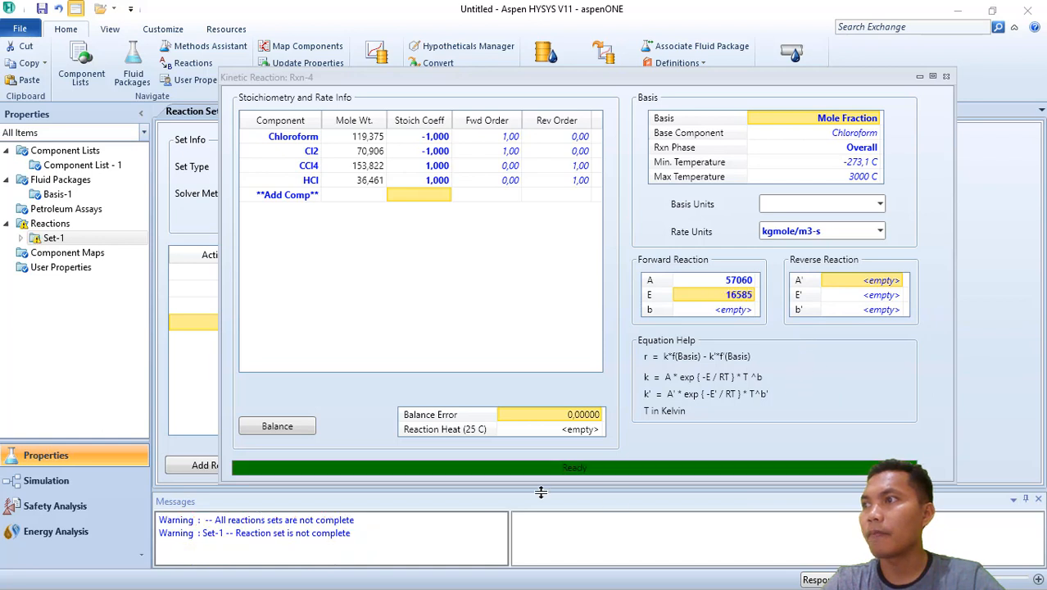
Step: Close the Rxn-4 definition and attach reaction set Set-1 to the Basis-1 fluid package
left_click(946, 77)
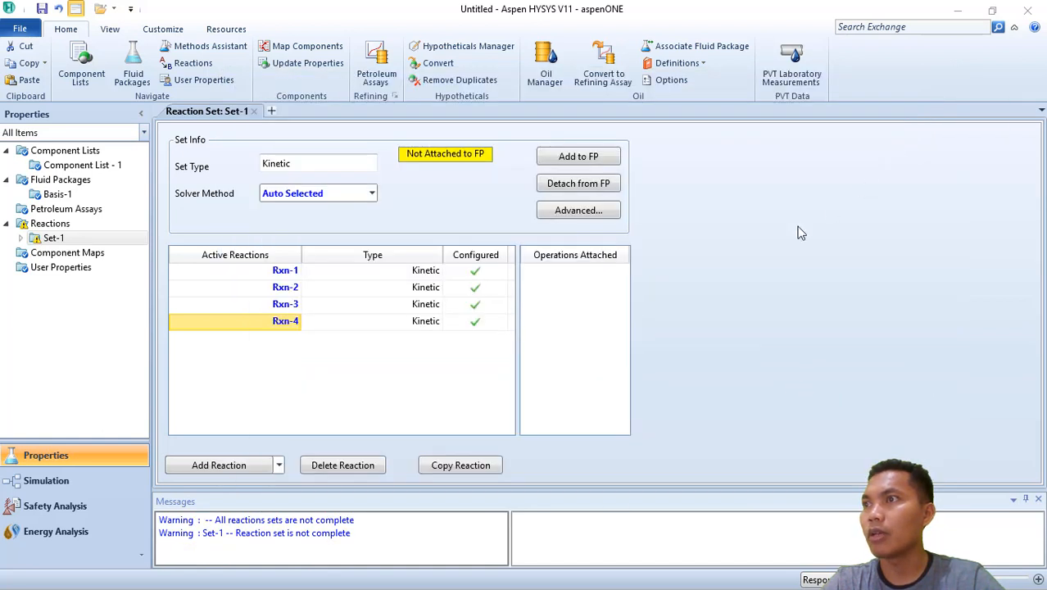
left_click(596, 157)
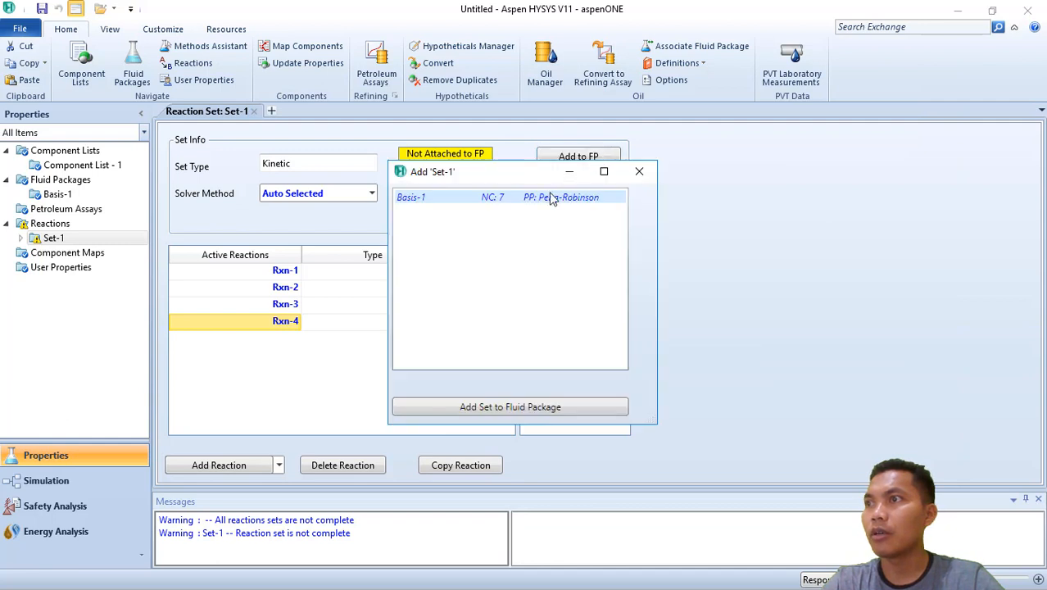
left_click(517, 410)
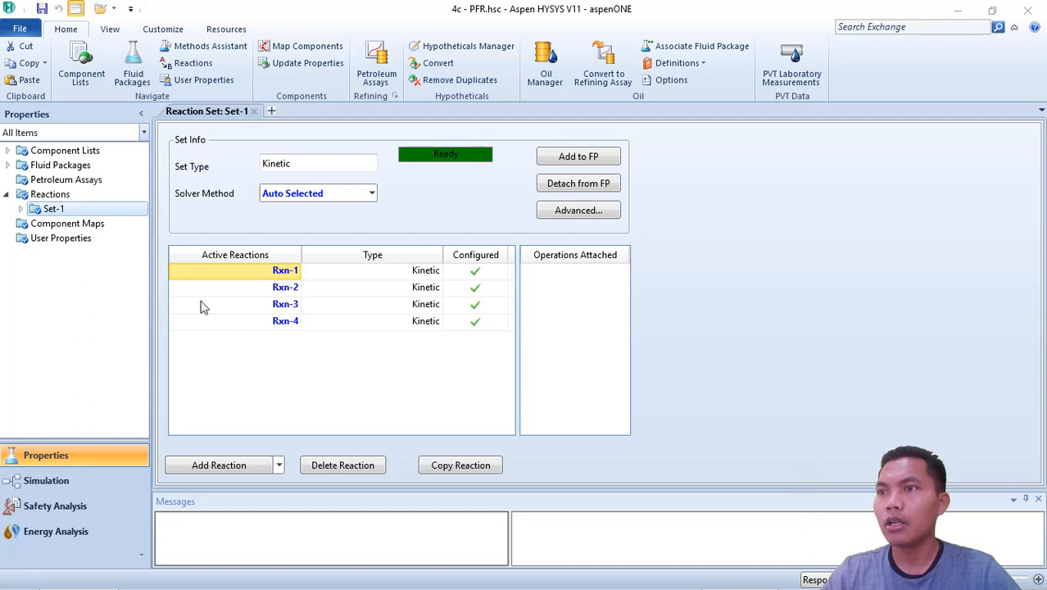
Step: Switch to the simulation environment and place two material streams one above the other on the flowsheet
left_click(68, 486)
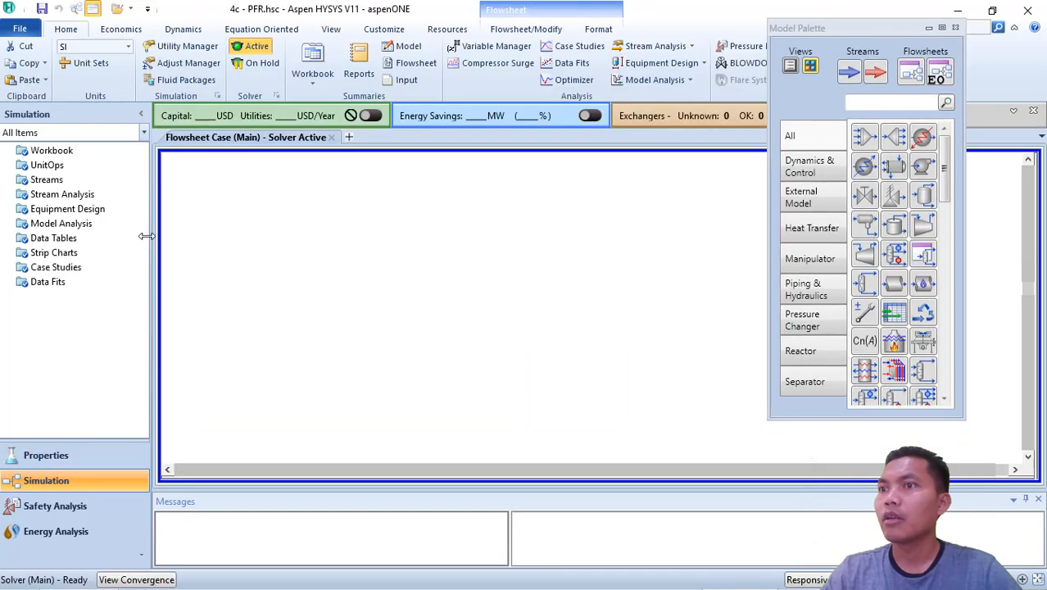
left_click(854, 73)
left_click(235, 199)
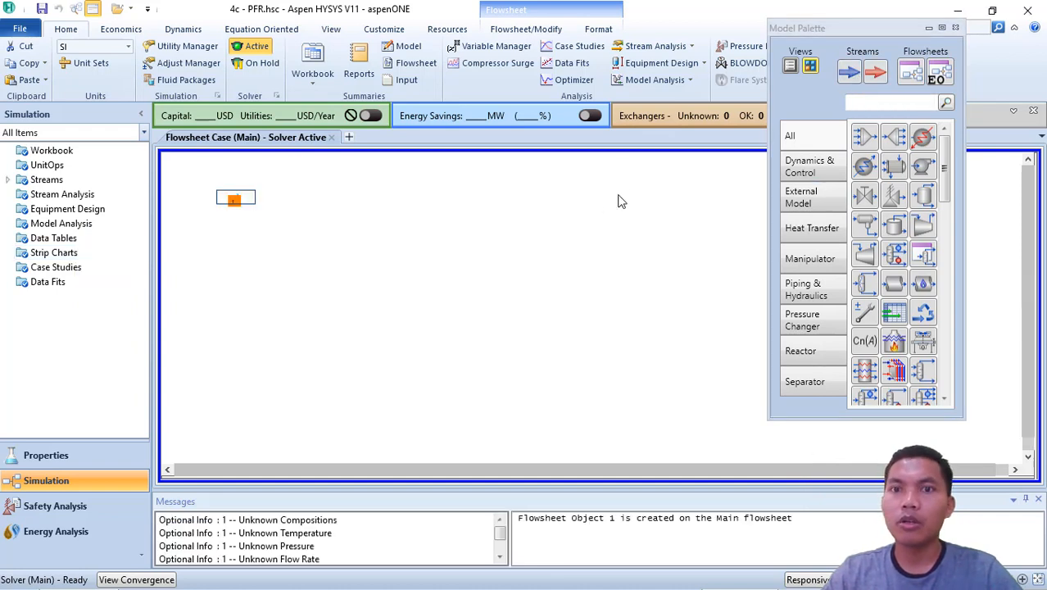
left_click(855, 73)
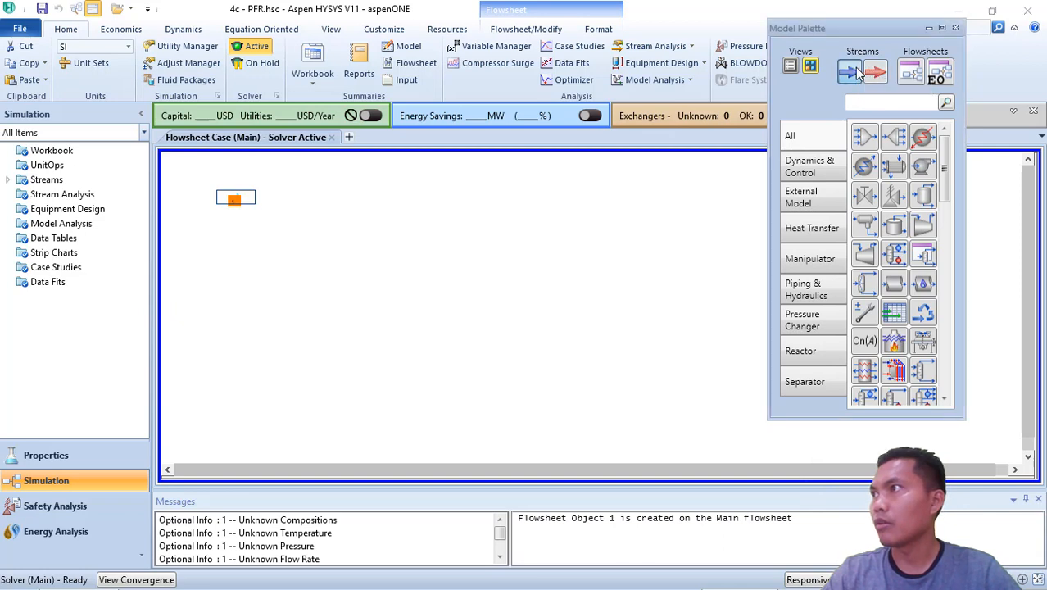
left_click(236, 246)
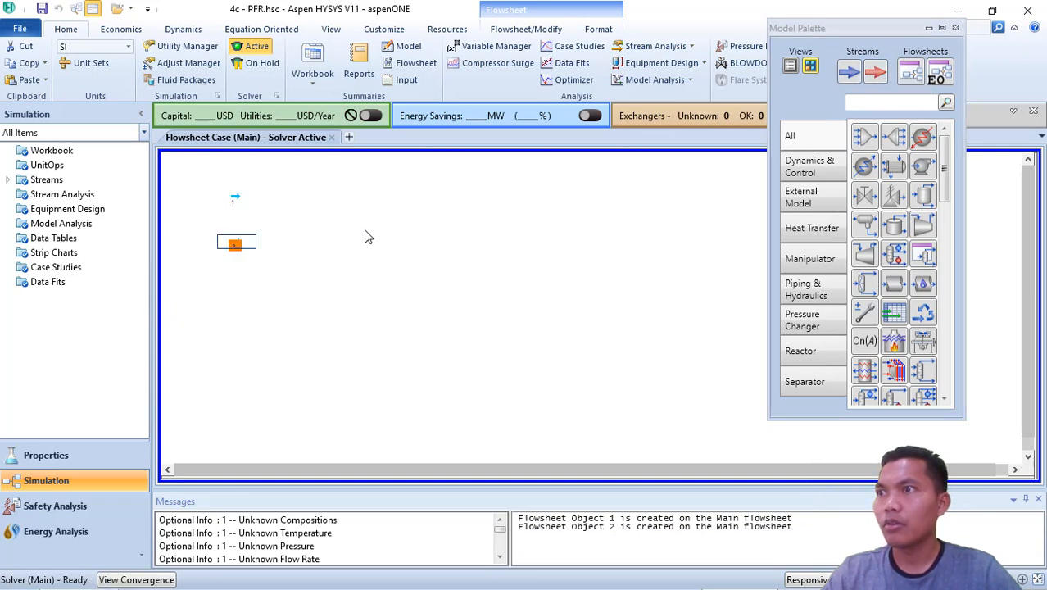
Step: Open the upper material stream, 1, and rename it CH4 Feed
left_click(233, 197)
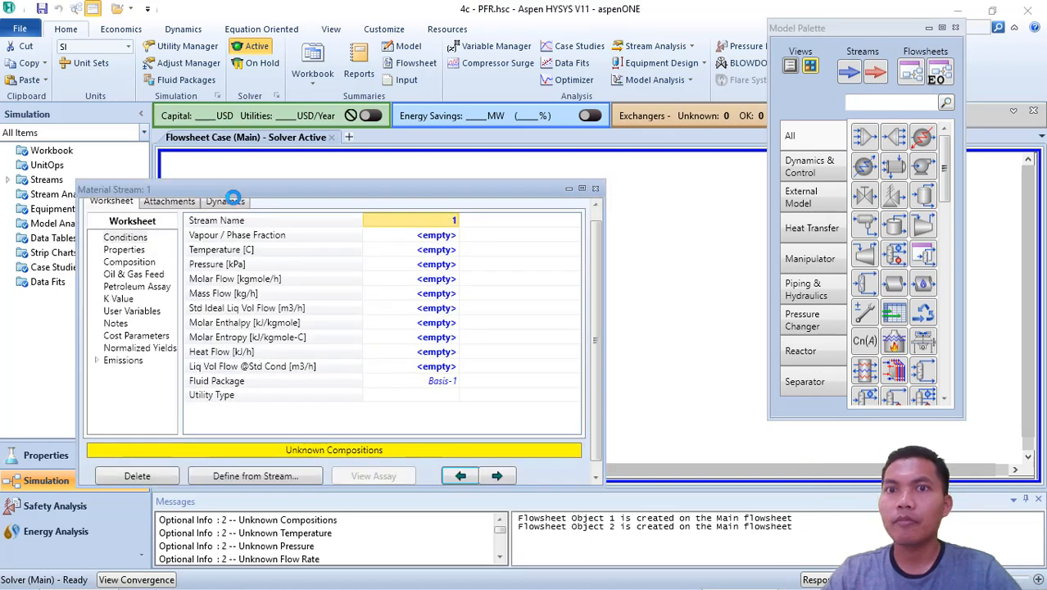
left_click_drag(379, 194, 424, 113)
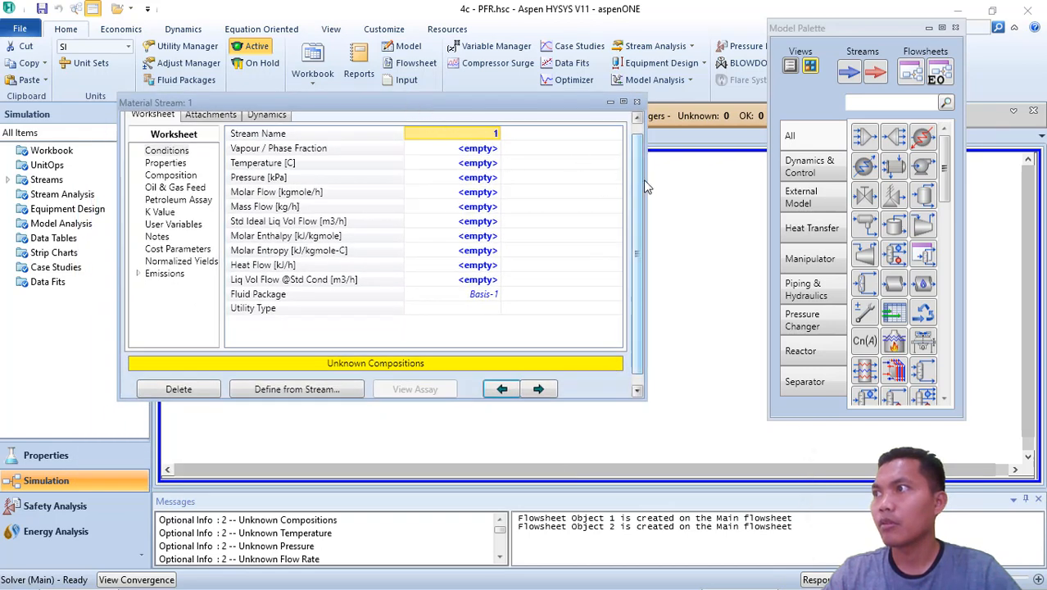
left_click_drag(638, 179, 631, 147)
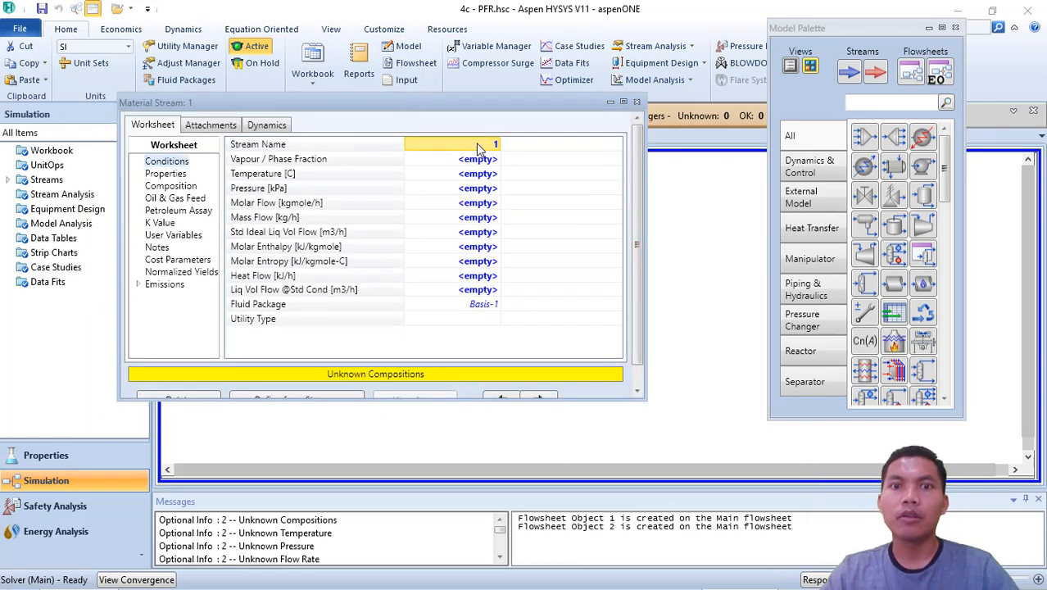
type("CH")
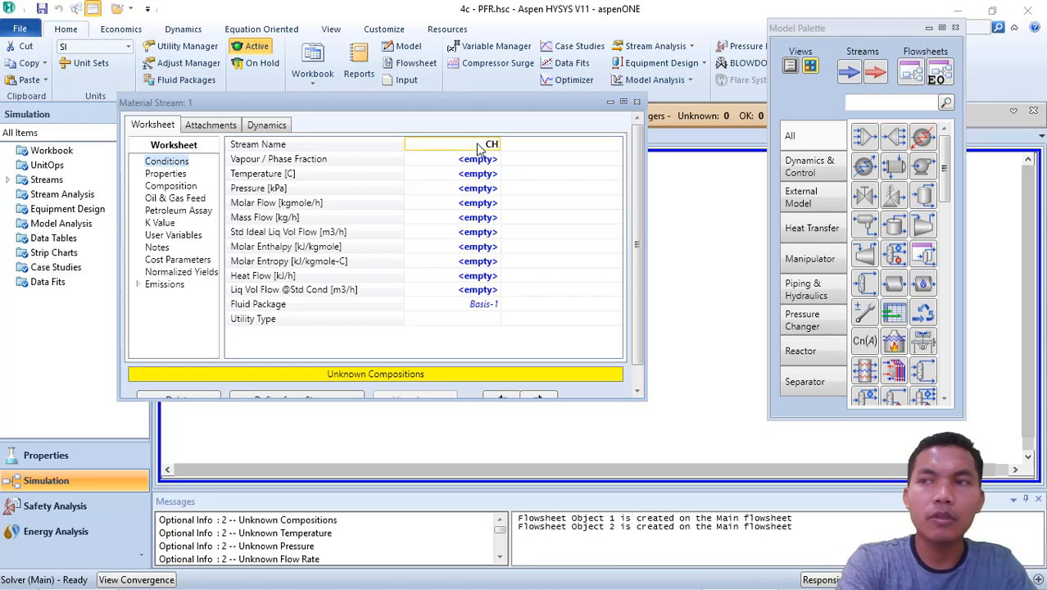
type("4 F")
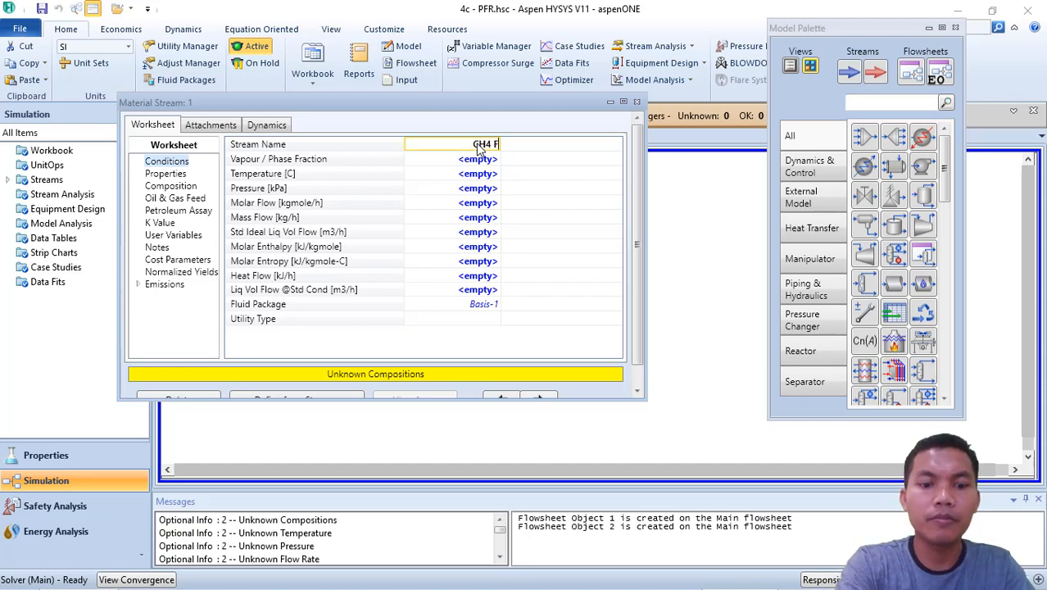
type("eed")
key("Return")
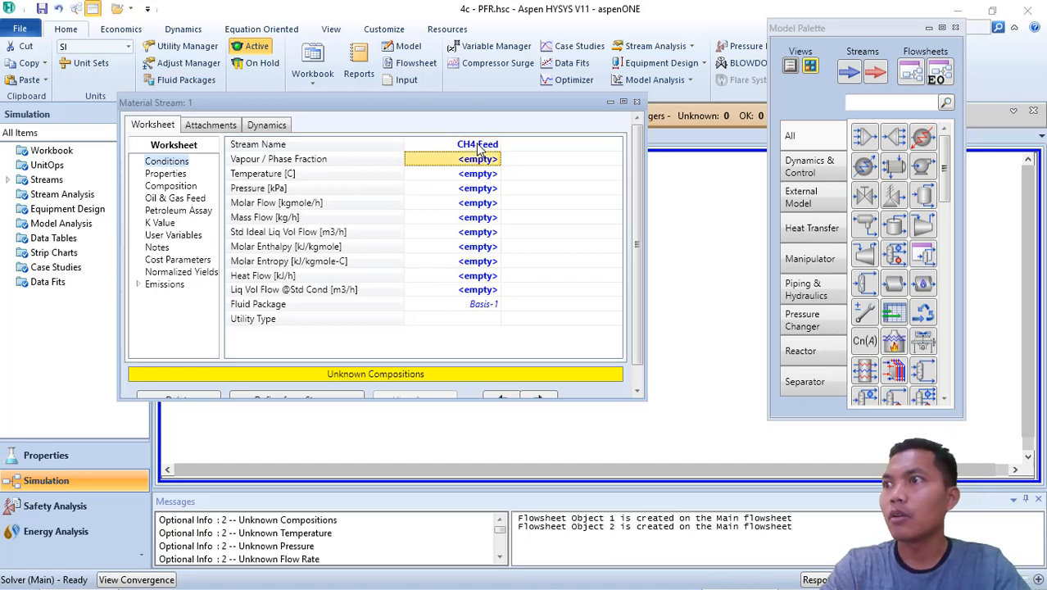
Step: Set the CH4 Feed conditions to a temperature of 25 C, pressure of 1000 kPa and molar flow of 50 kgmole/h
key("Down")
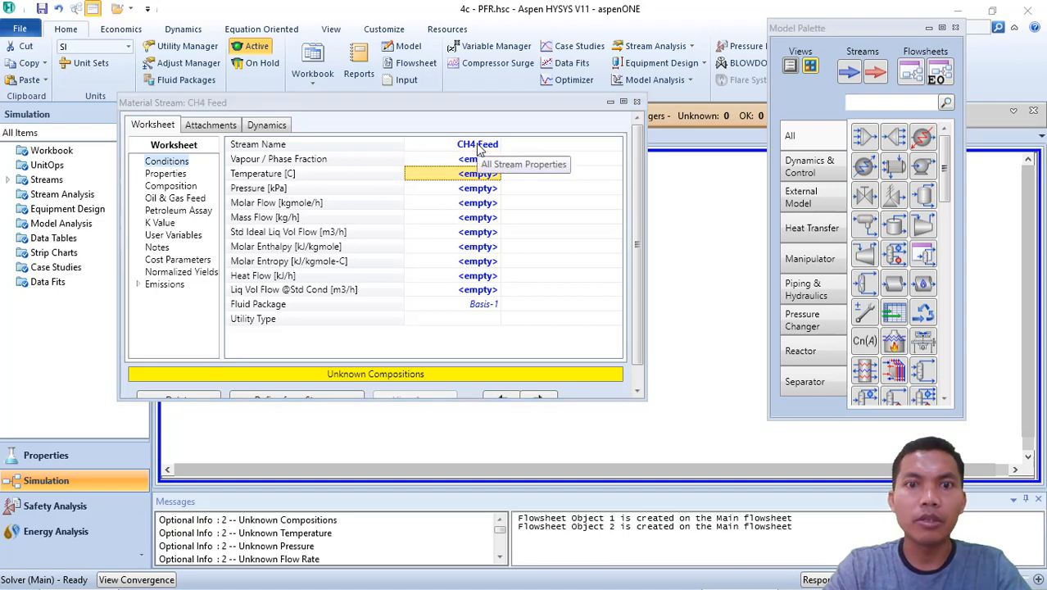
type("4")
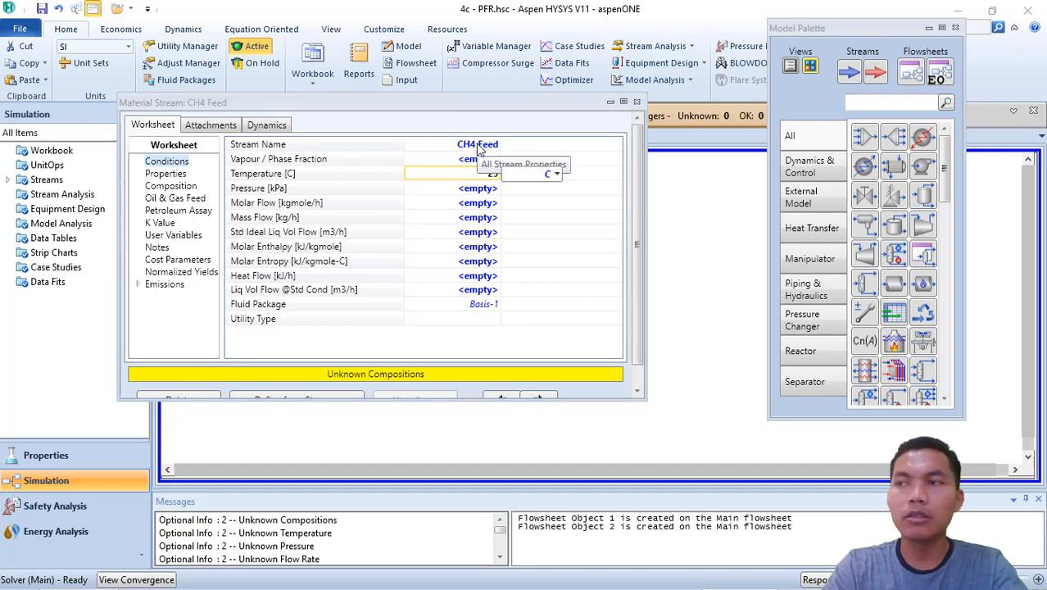
key("Return")
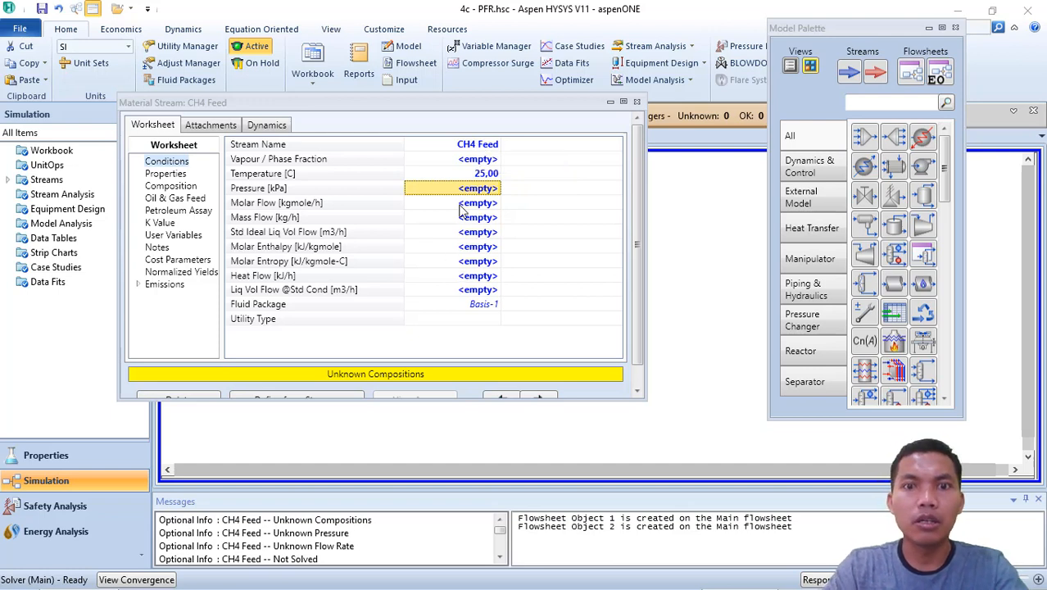
type("1000")
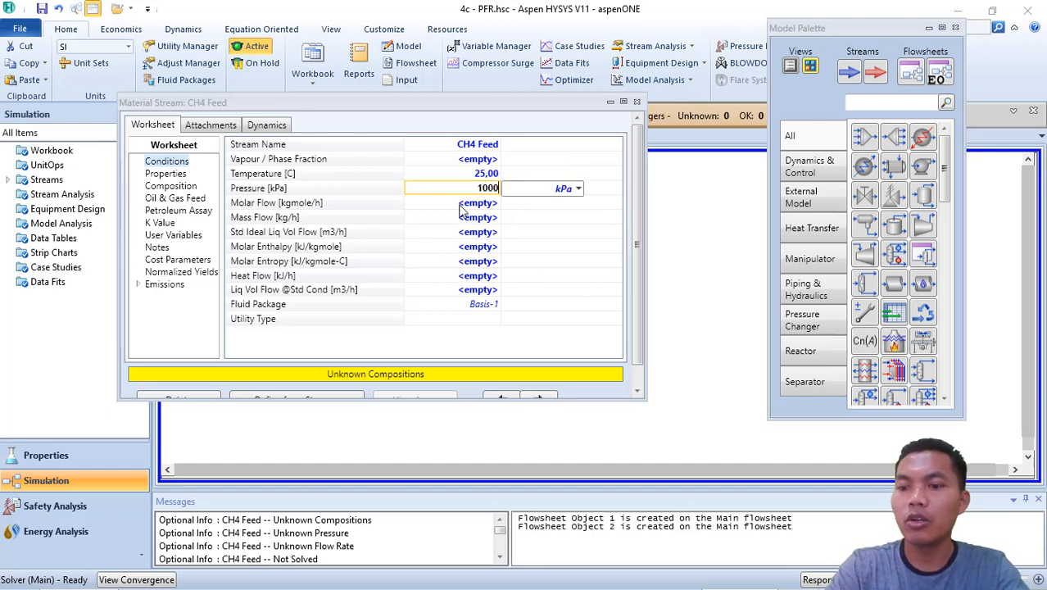
key("Return")
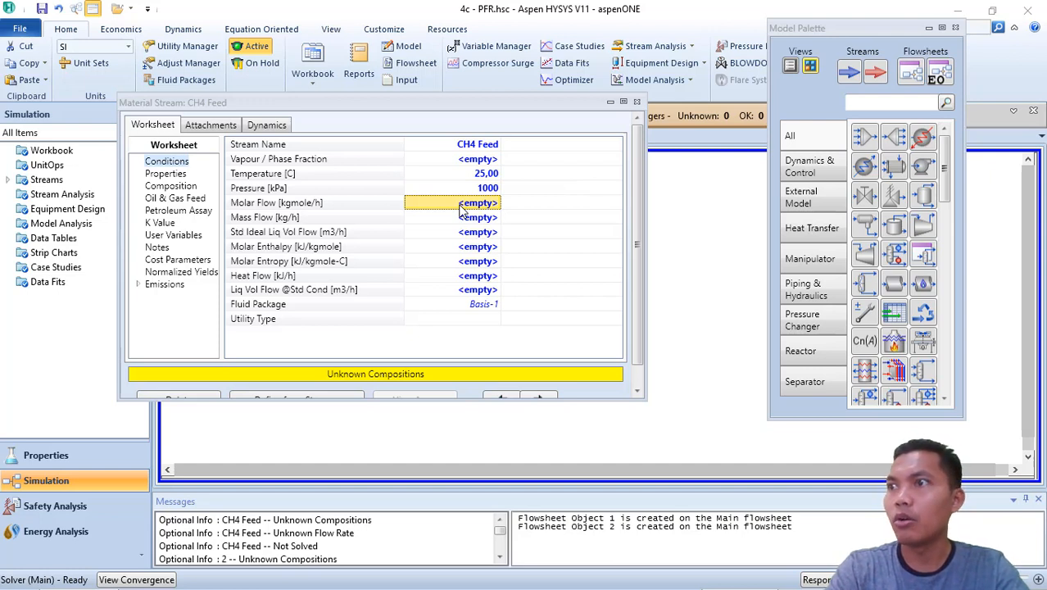
type("50")
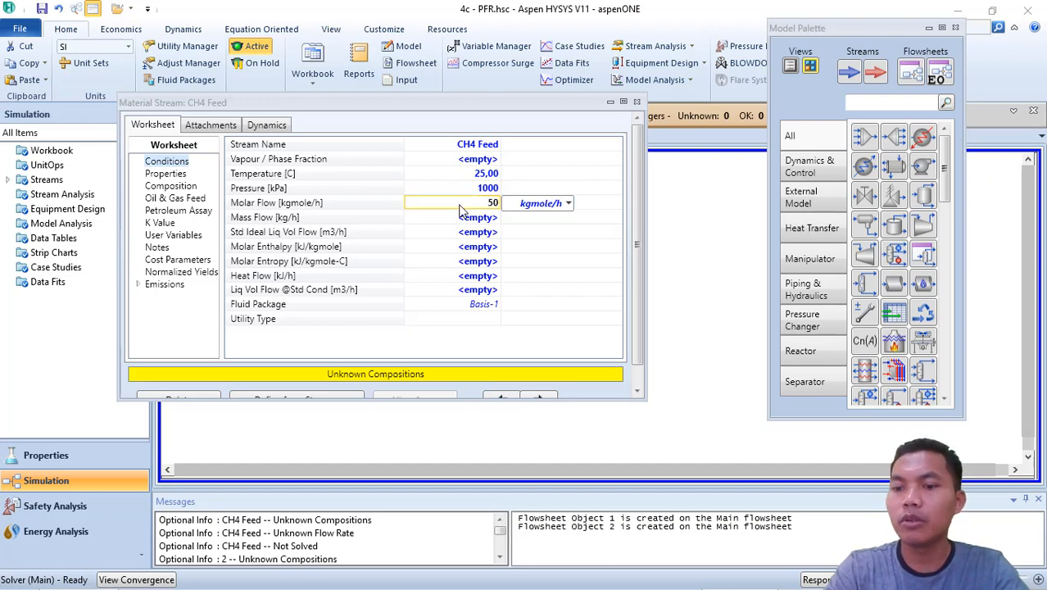
key("Return")
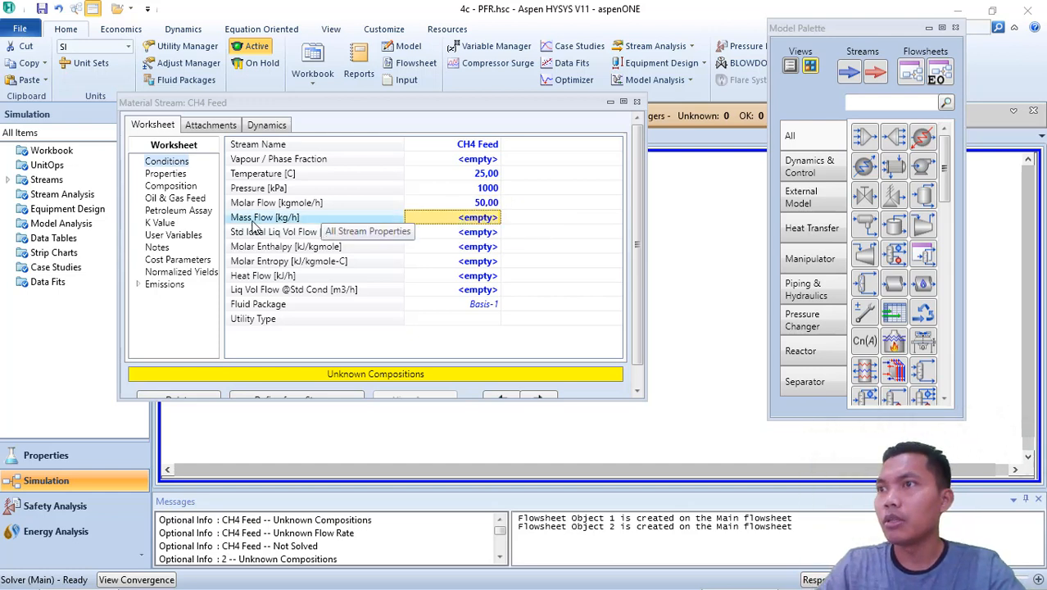
Step: Define the CH4 Feed composition as a methane mole fraction of 1 and close the stream
left_click(168, 187)
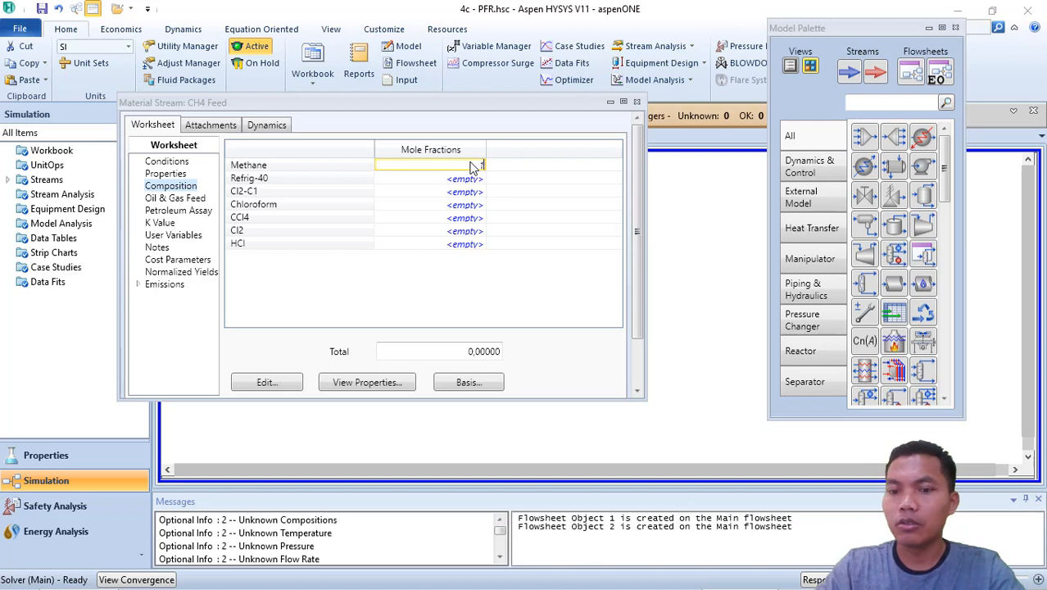
type("1")
key("Return")
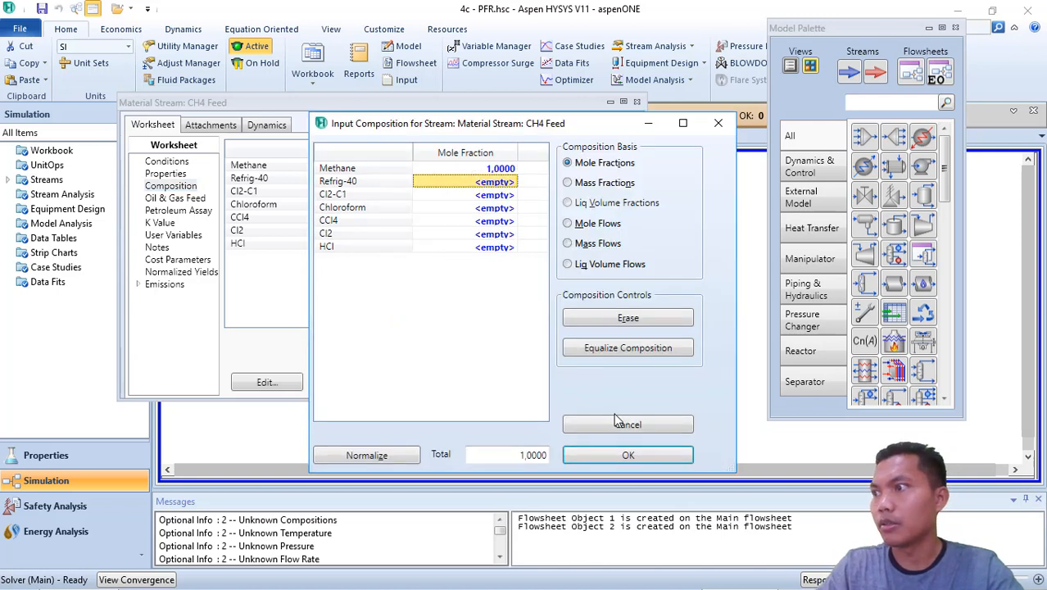
left_click(621, 455)
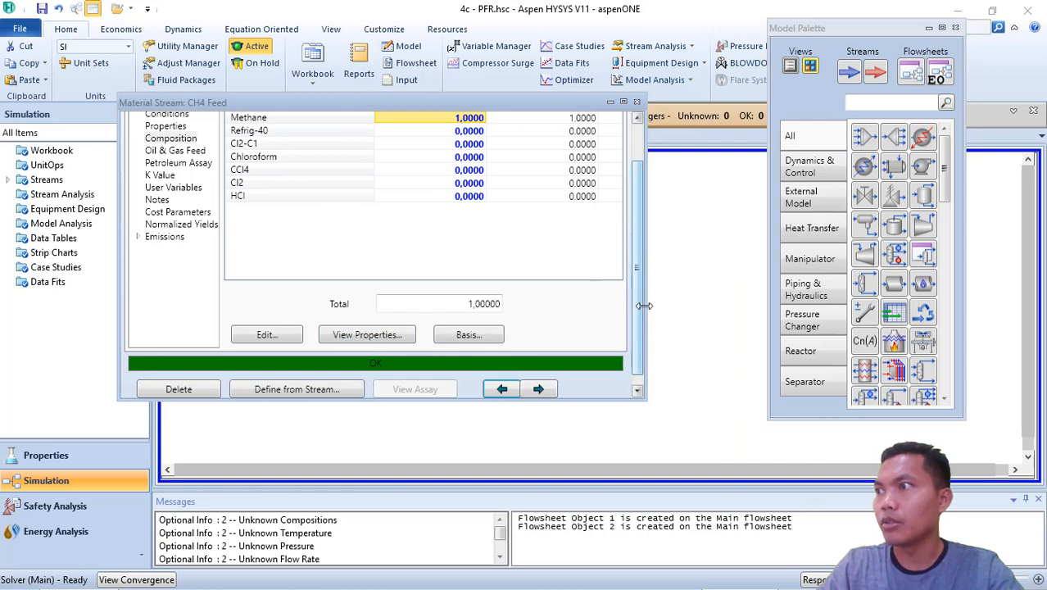
scroll(642, 305, "up", 2)
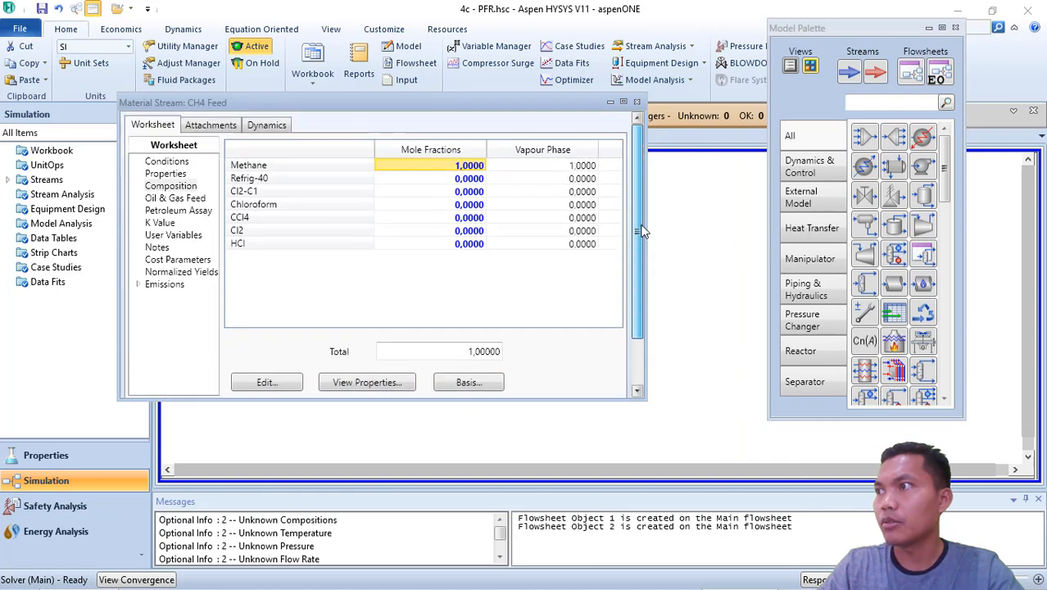
left_click(637, 103)
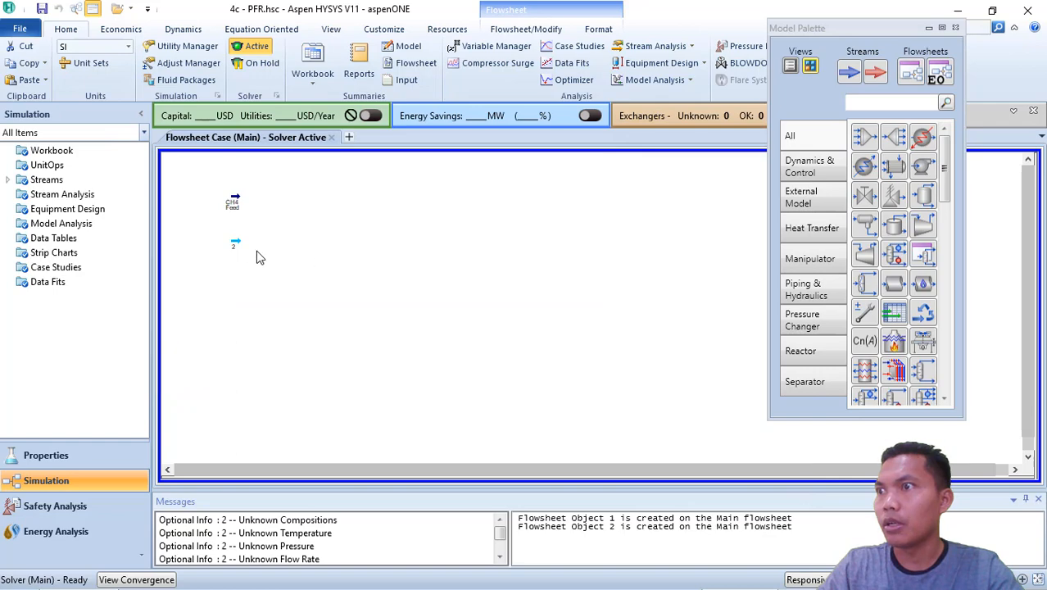
Step: Open the lower material stream, 2, and rename it Cl2 Feed
double_click(236, 248)
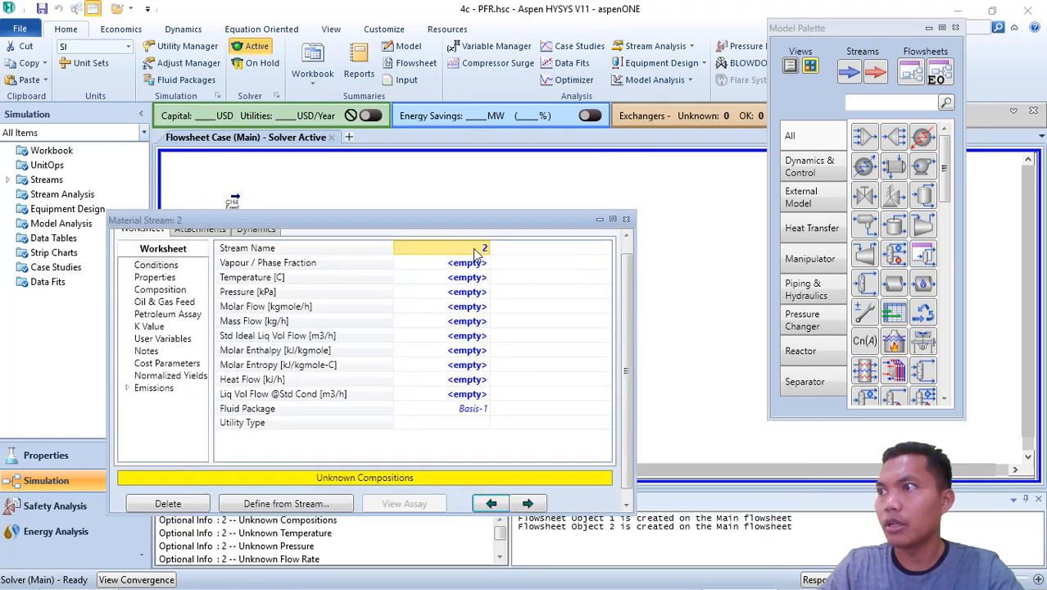
type("Cl")
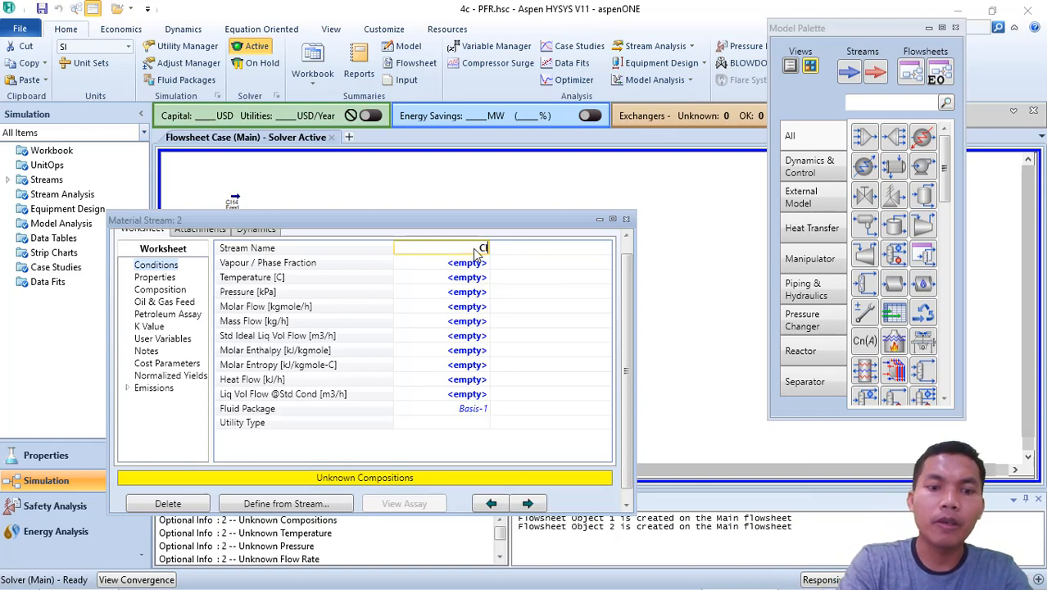
type("2 Feed")
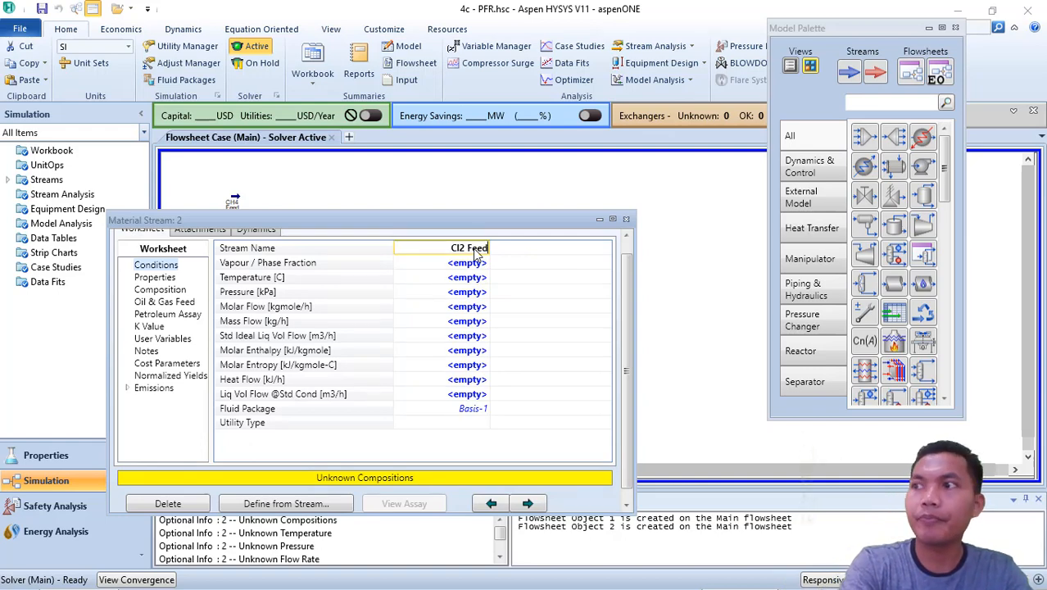
key("Return")
Step: Set the Cl2 Feed conditions to a temperature of 25 C, pressure of 1000 kPa and molar flow of 100 kgmole/h
key("Down")
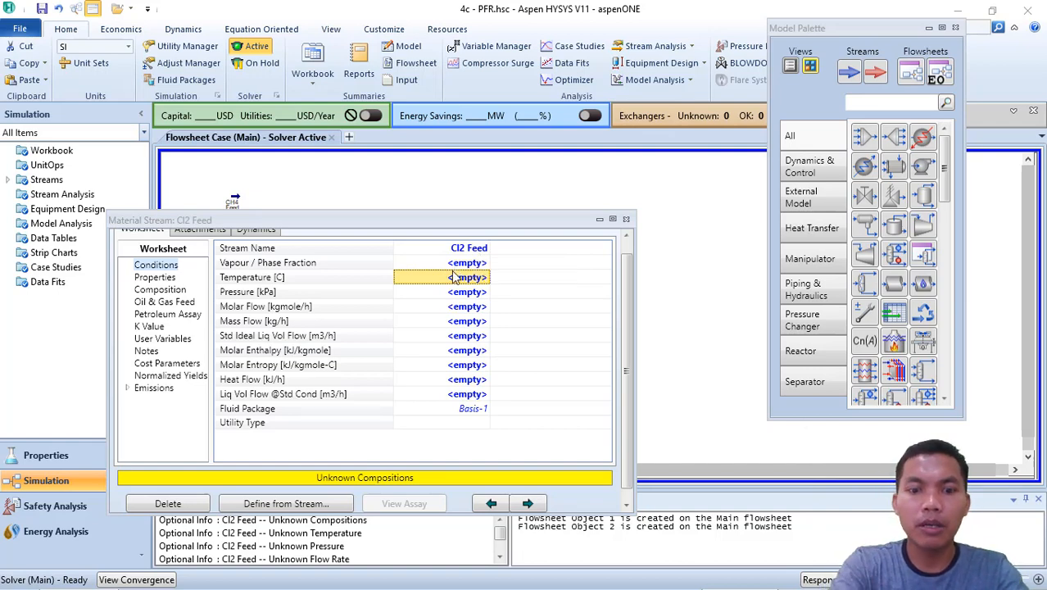
type("25")
key("Return")
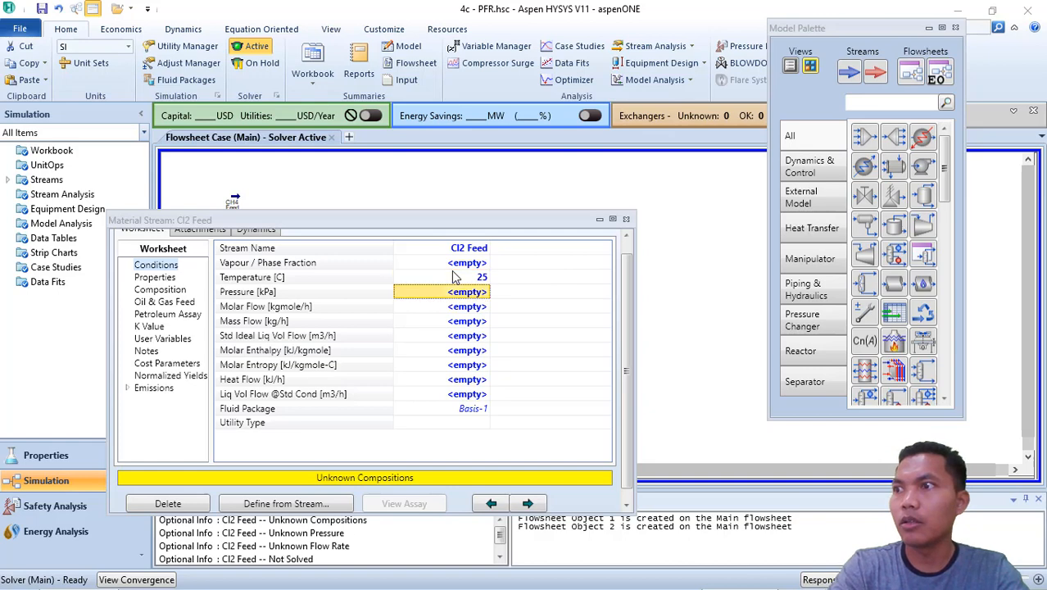
type("1")
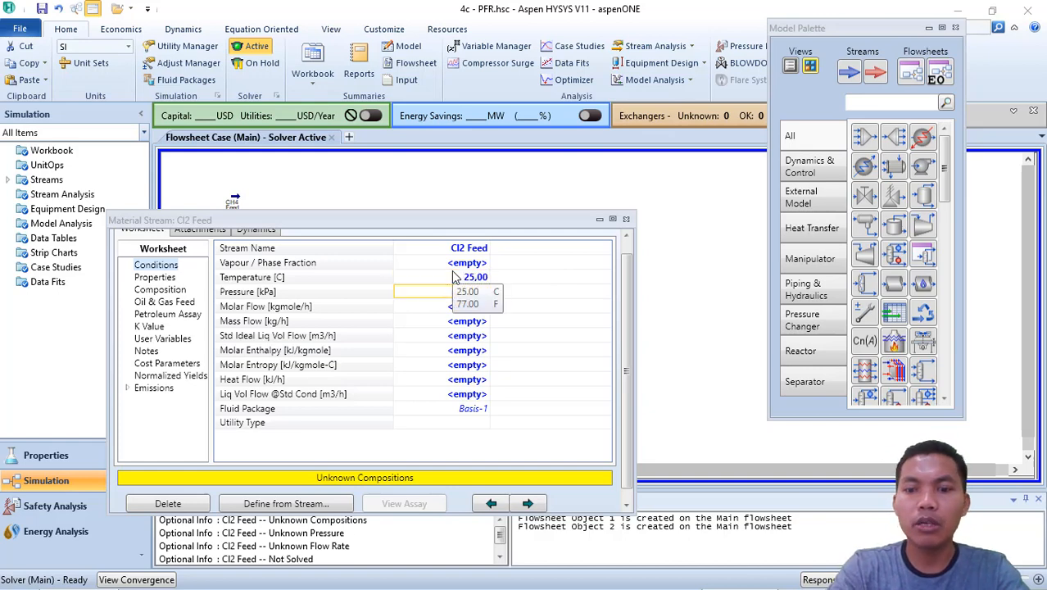
type("000")
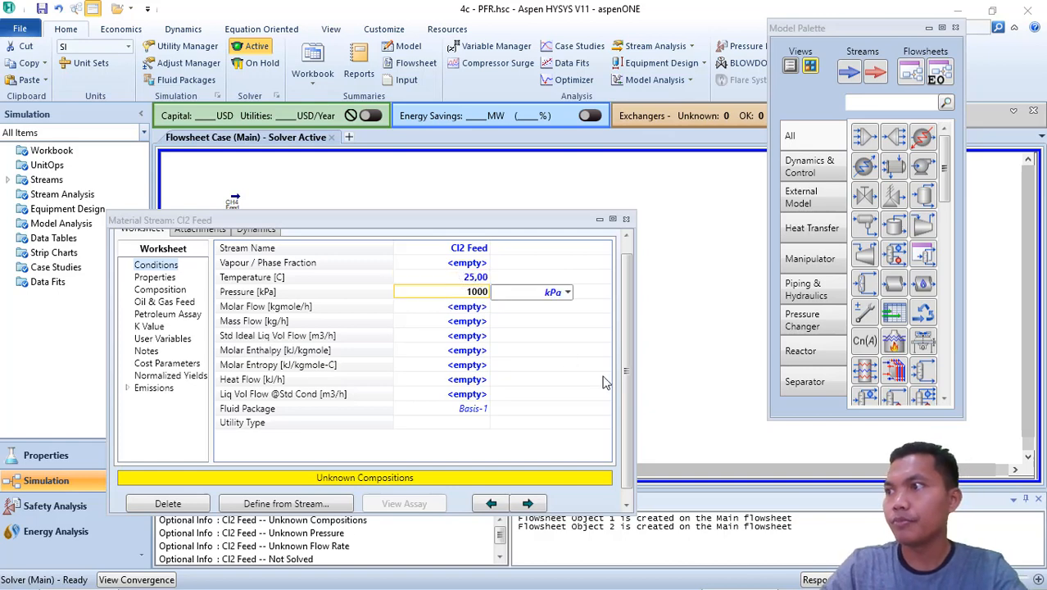
key("Return")
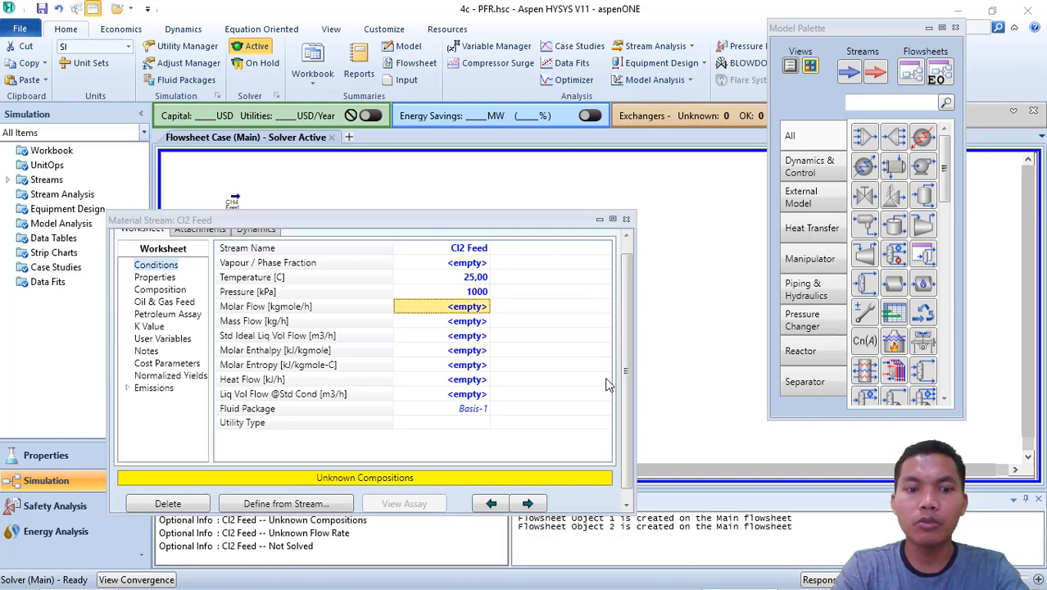
type("100")
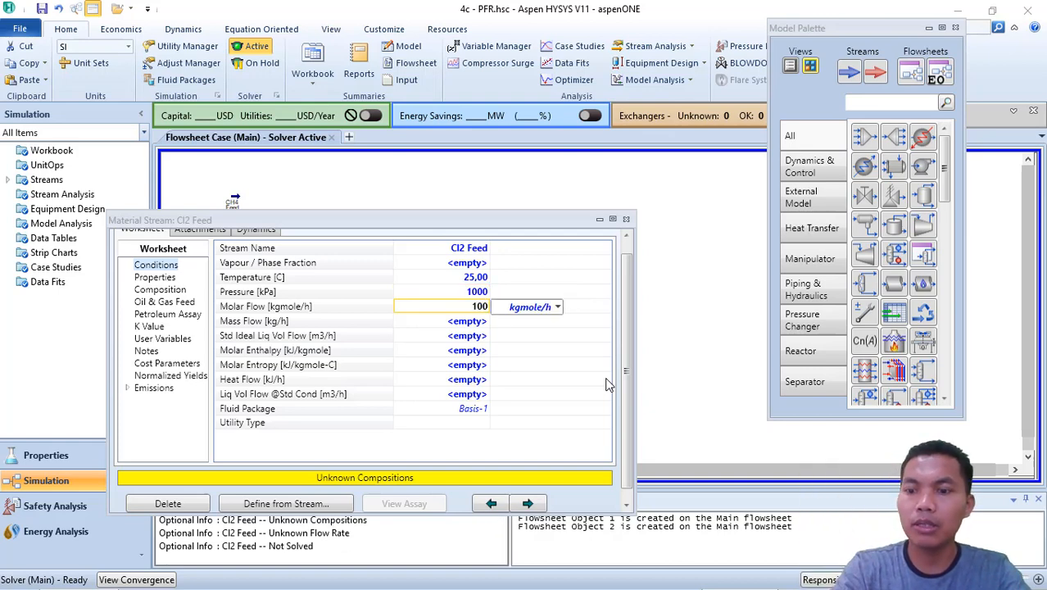
key("Return")
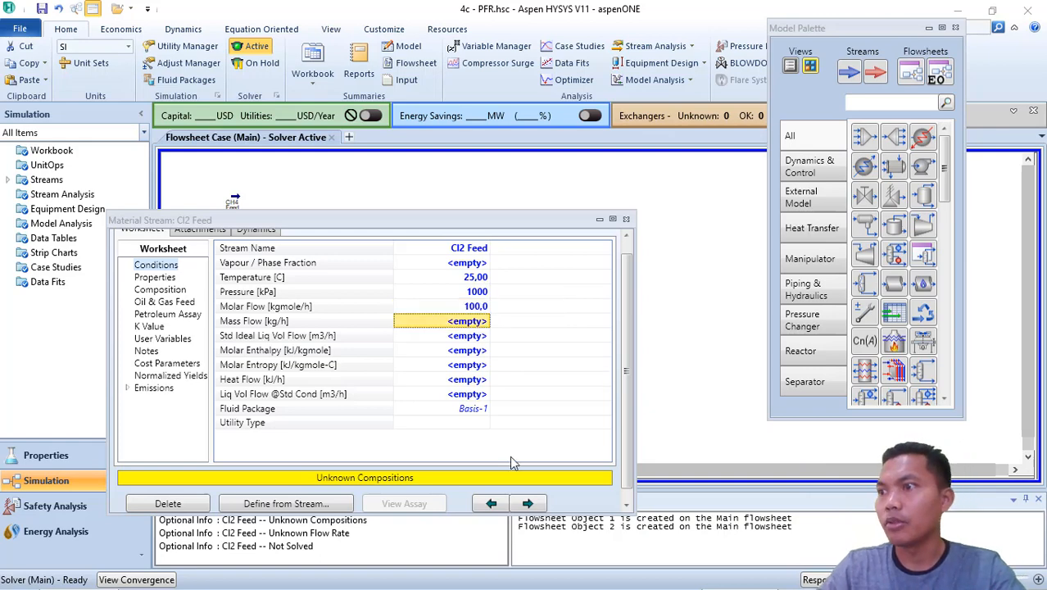
Step: Define the Cl2 Feed composition as a Cl2 mole fraction of 1 and close the stream
left_click(161, 290)
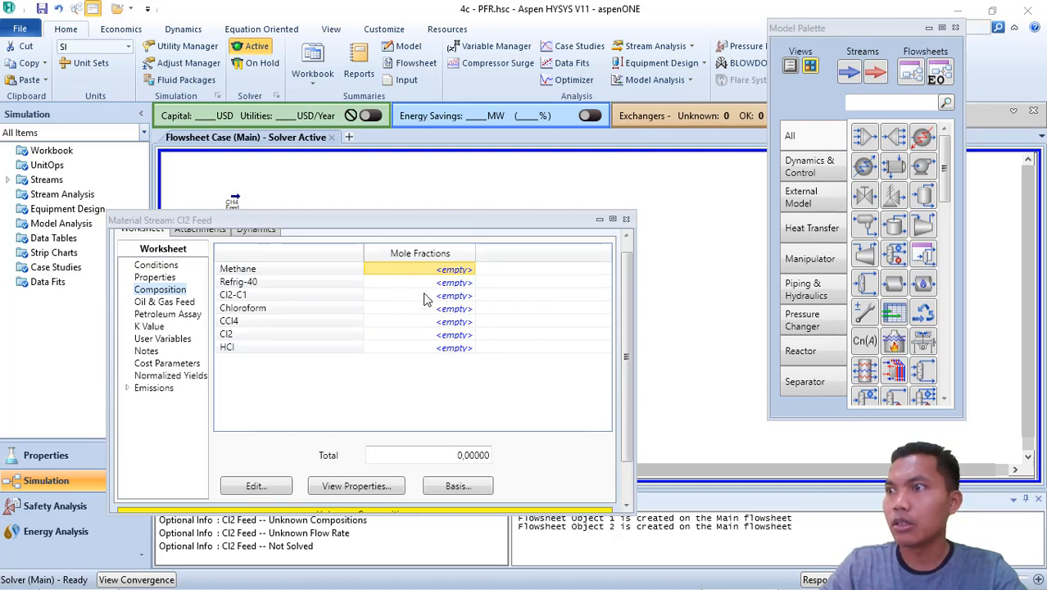
left_click(455, 336)
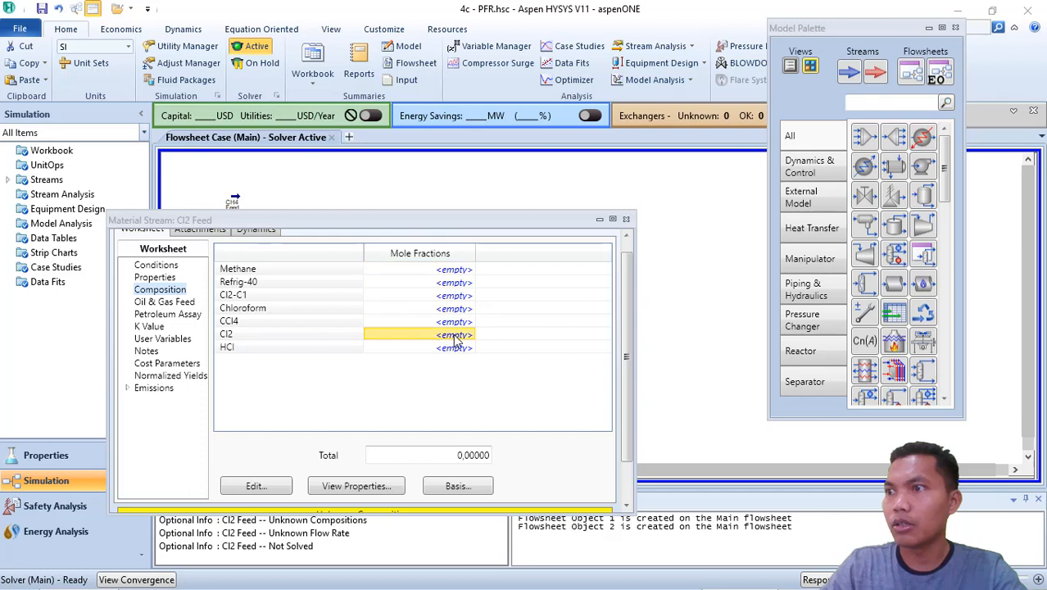
type("1")
key("Return")
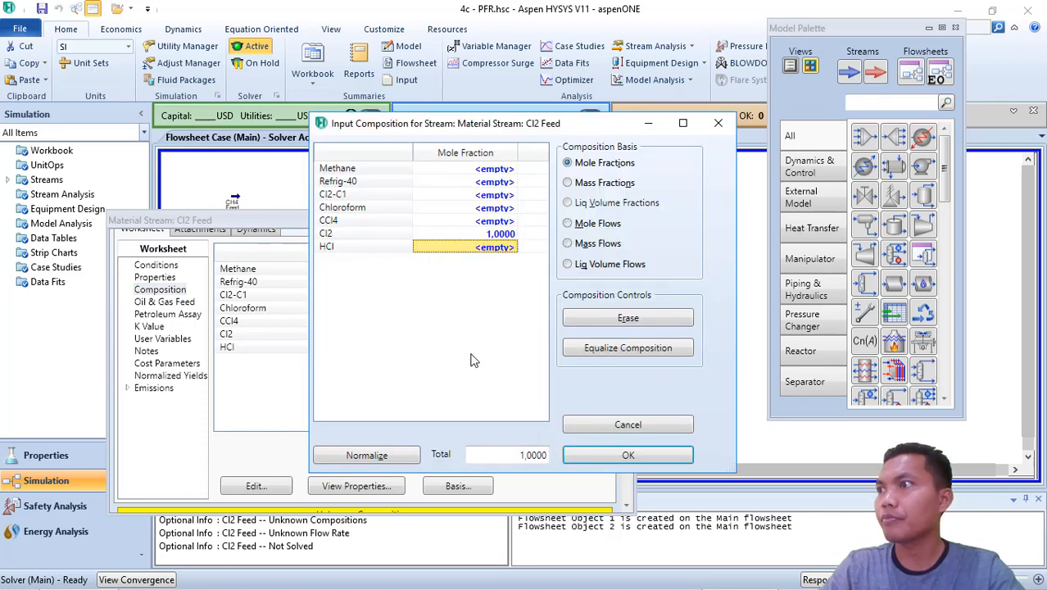
left_click(629, 457)
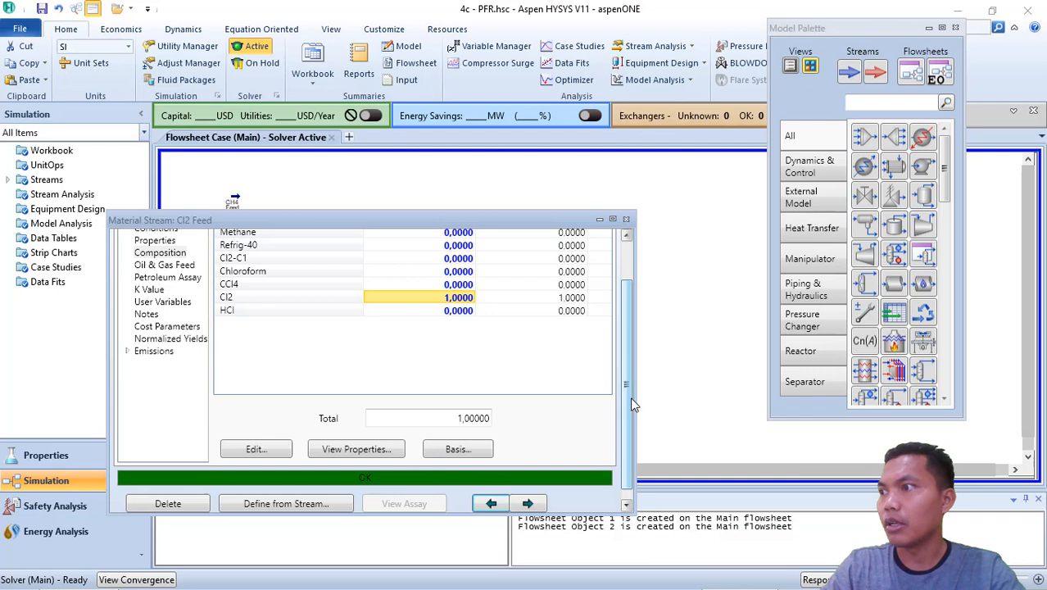
scroll(630, 270, "up", 2)
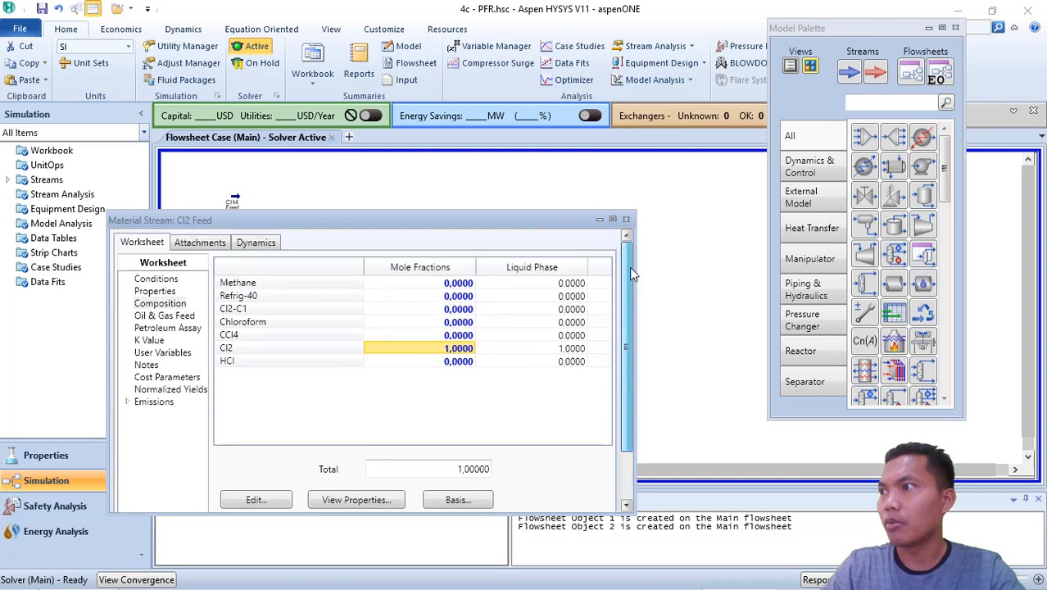
left_click(626, 219)
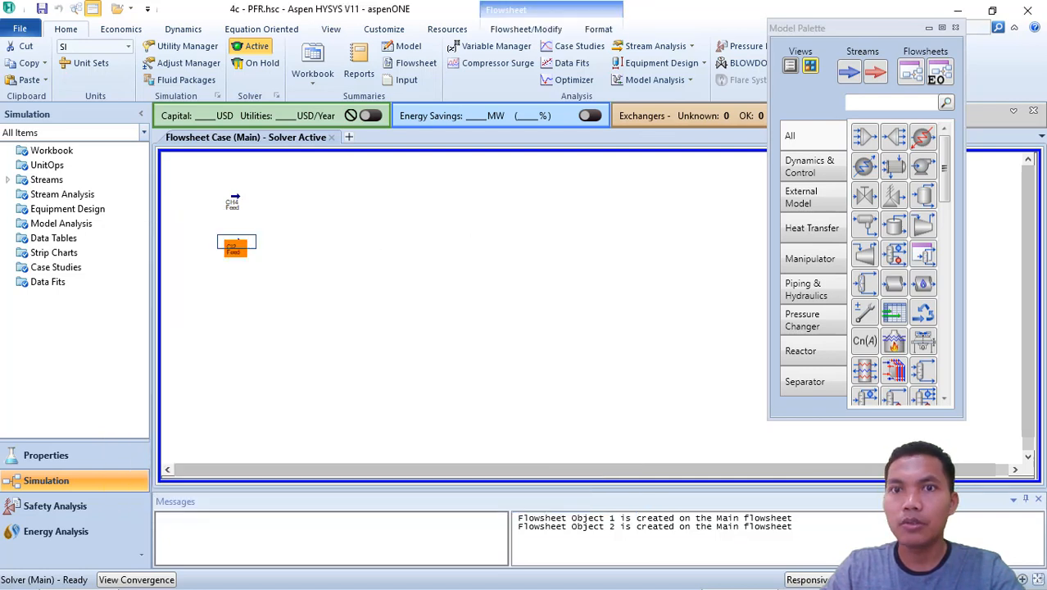
left_click(272, 270)
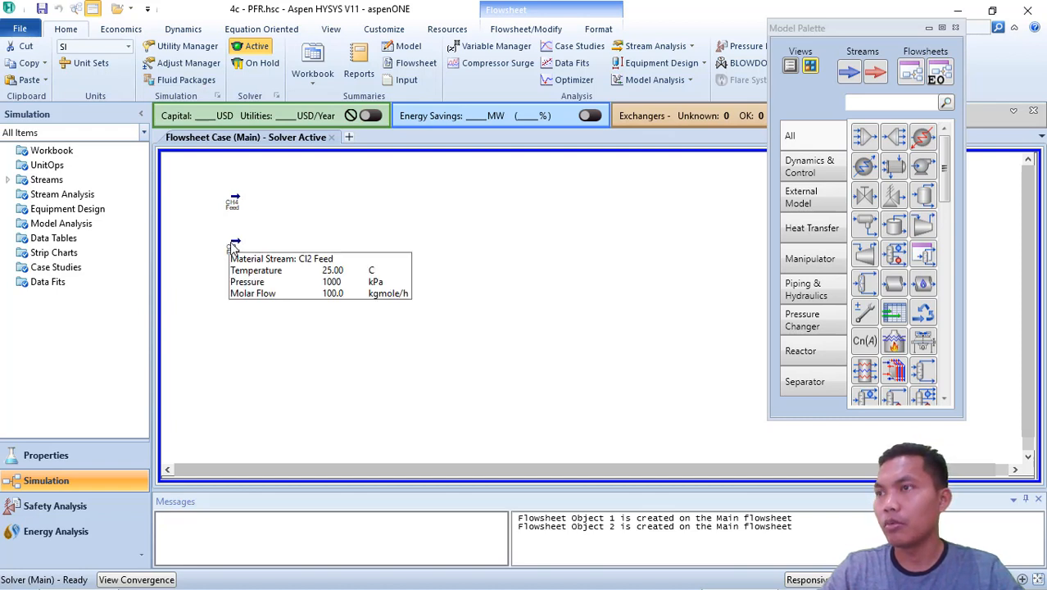
Step: Place a mixer just downstream of the two feed streams and rename it FEED MIX
left_click(864, 136)
left_click(260, 234)
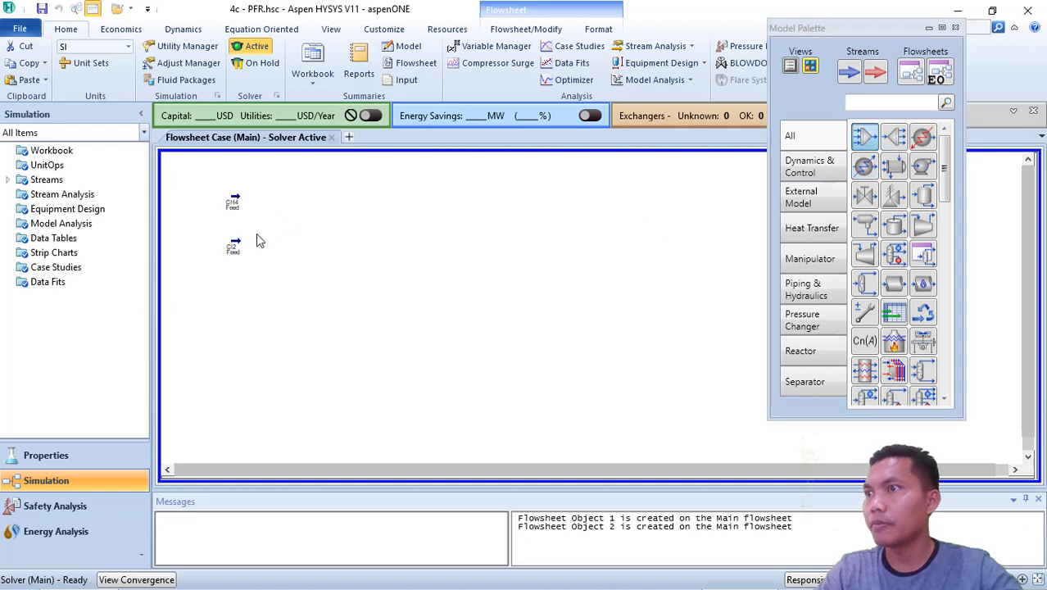
double_click(264, 226)
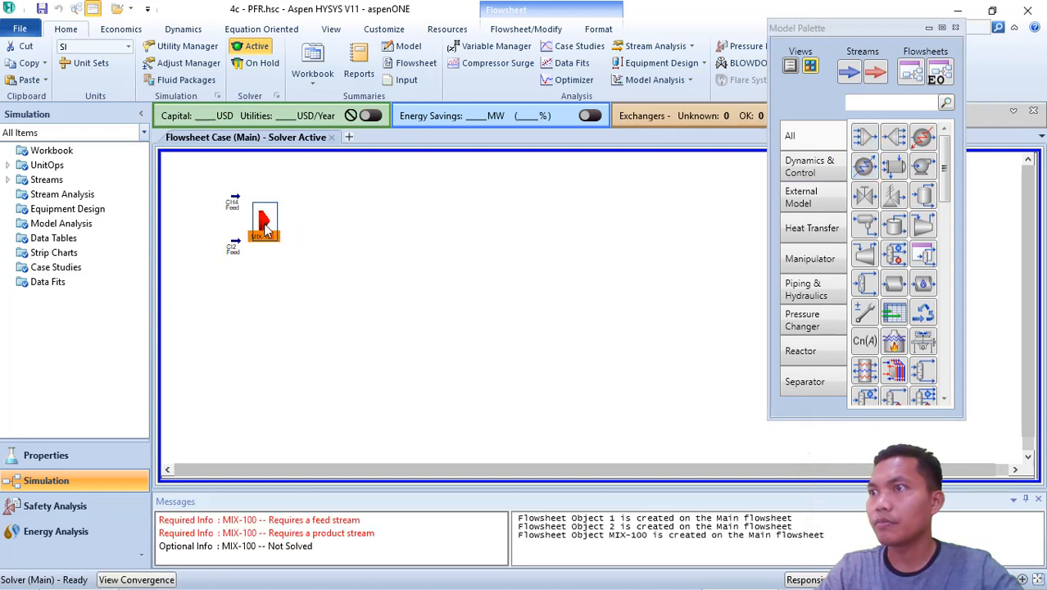
left_click(257, 175)
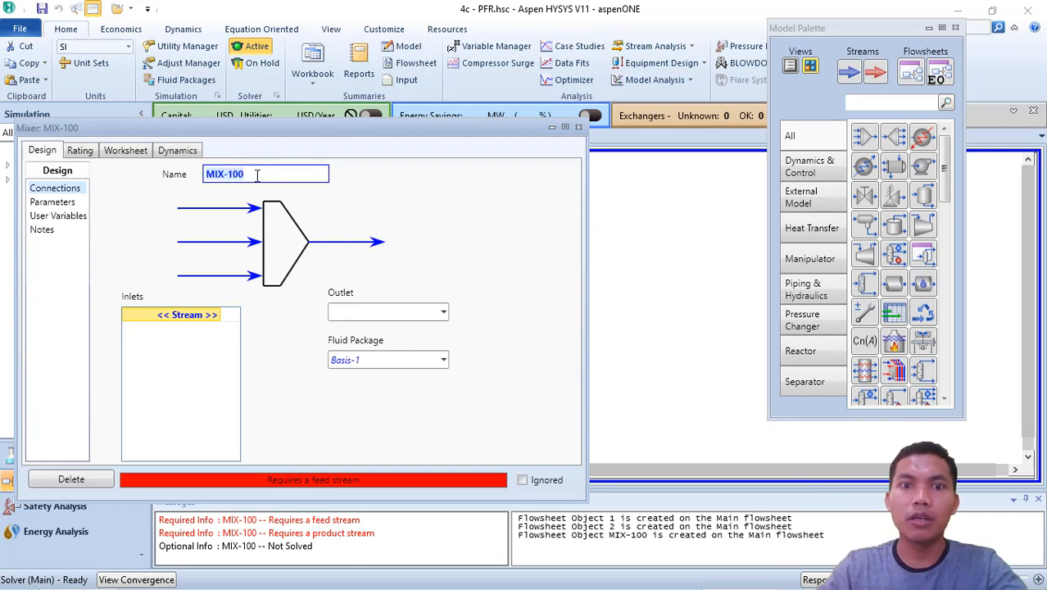
type("FEED ")
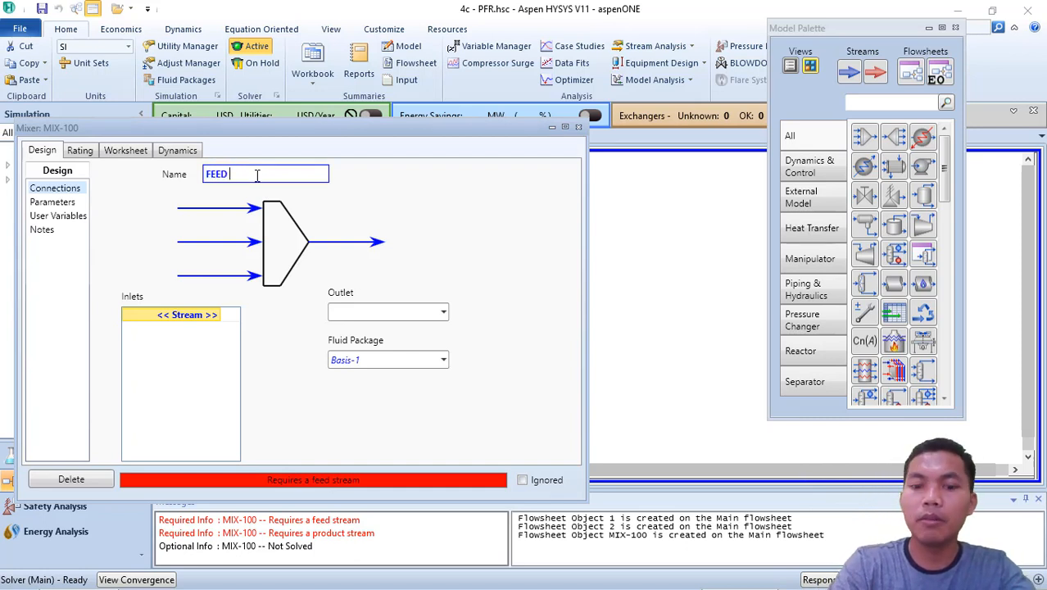
type("MIX")
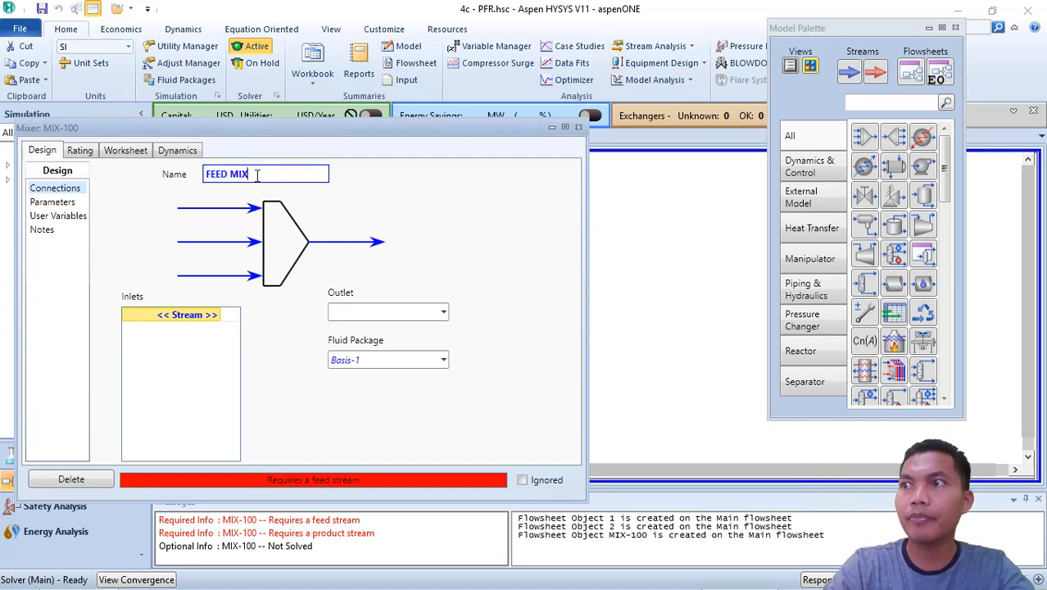
key("Return")
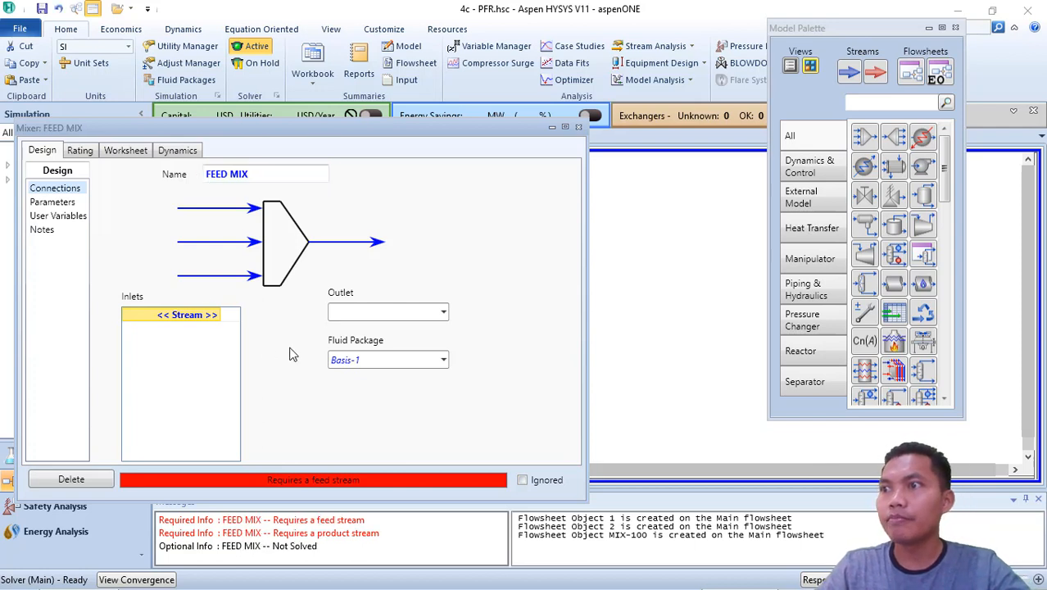
Step: Open the choice of inlet streams for the FEED MIX mixer
left_click(216, 316)
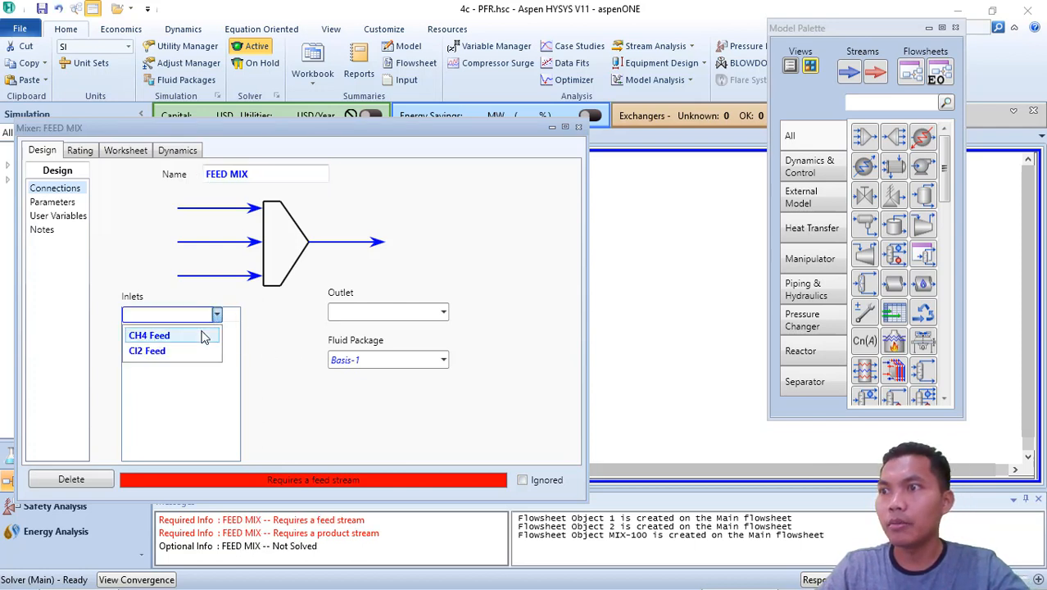
Step: Connect CH4 Feed and Cl2 Feed as inlets of the FEED MIX mixer and create its outlet stream HX feed
left_click(205, 336)
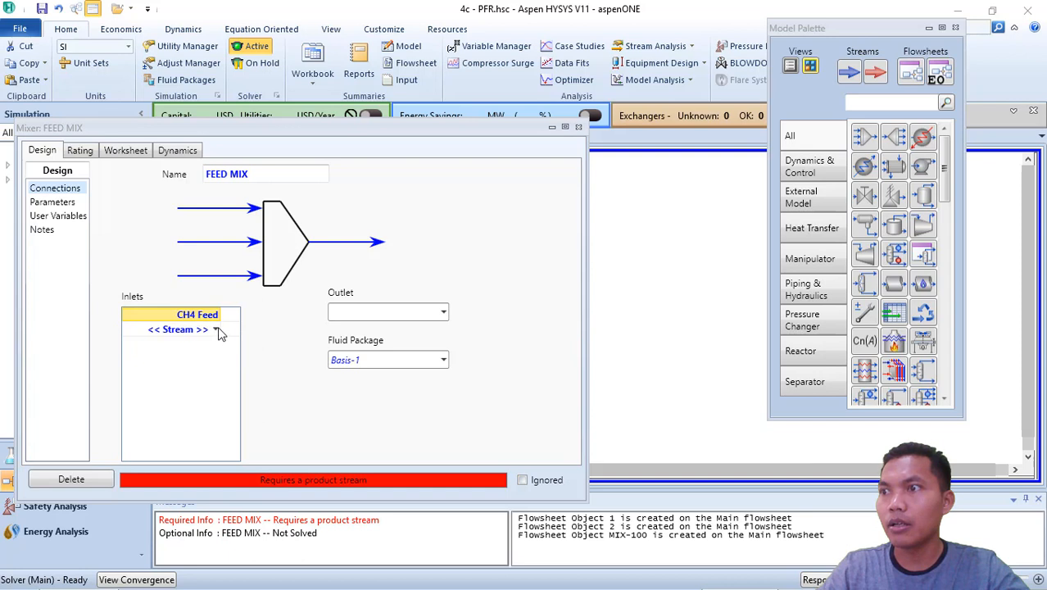
left_click(215, 329)
left_click(195, 353)
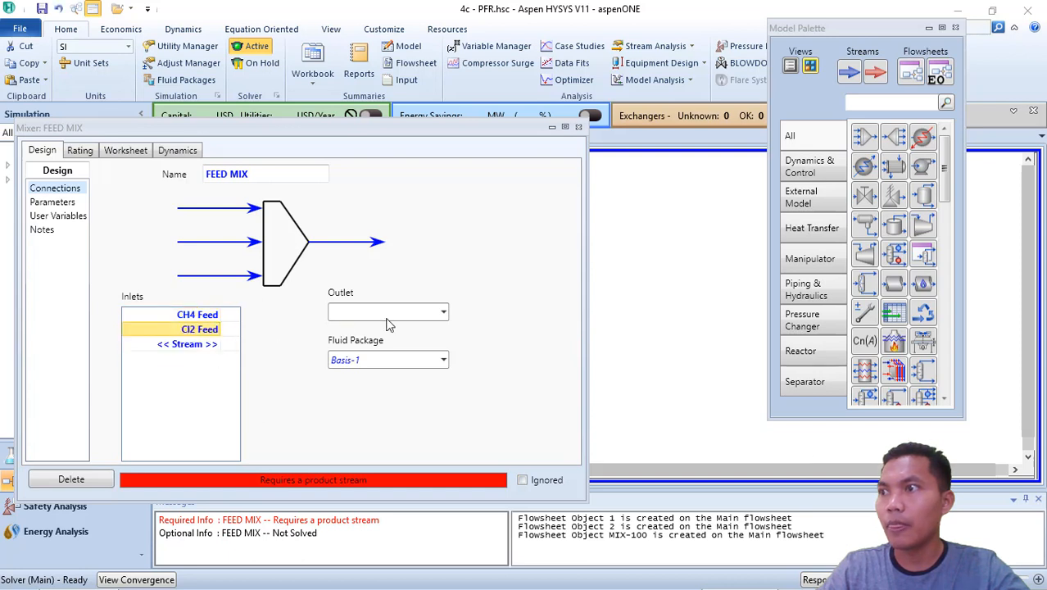
left_click(412, 311)
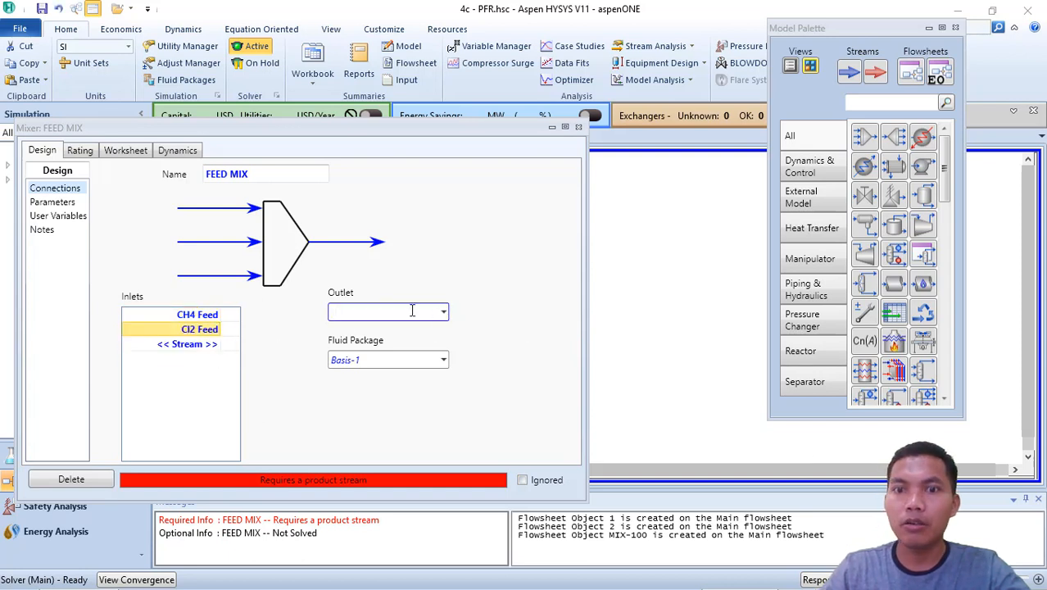
type("H")
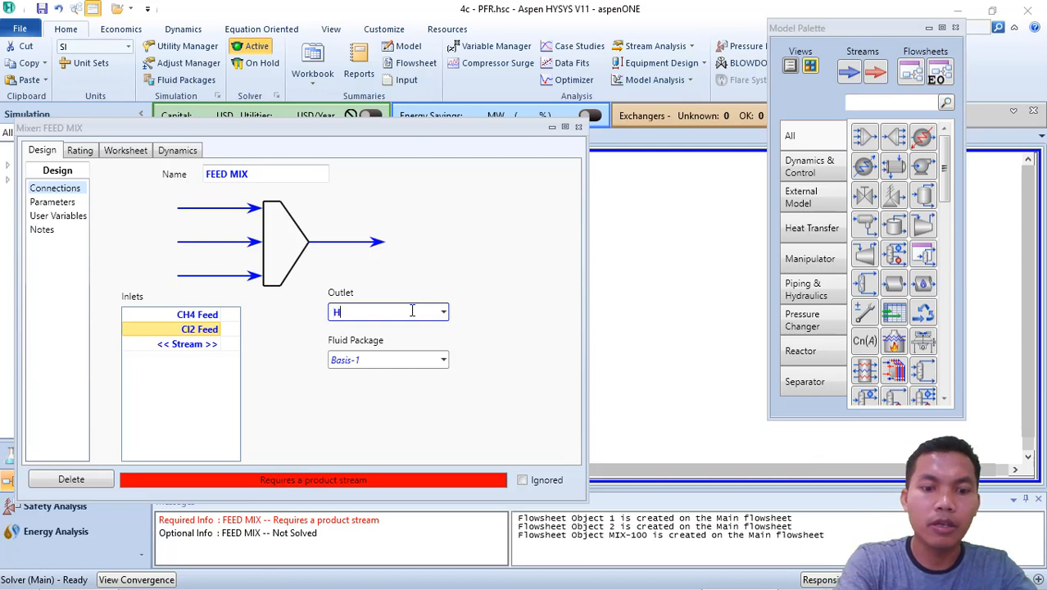
type("X feed")
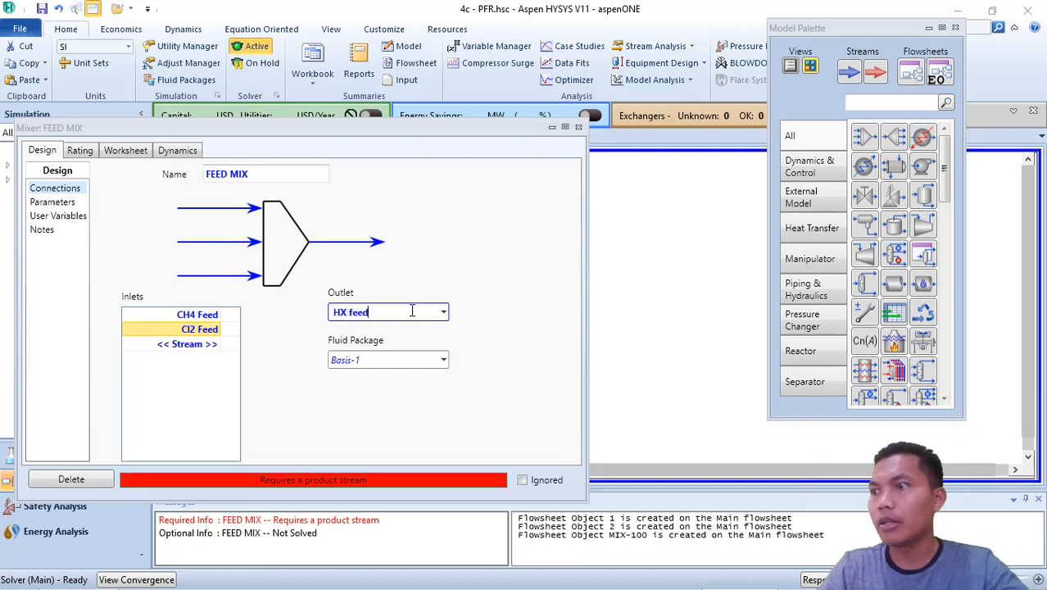
key("Return")
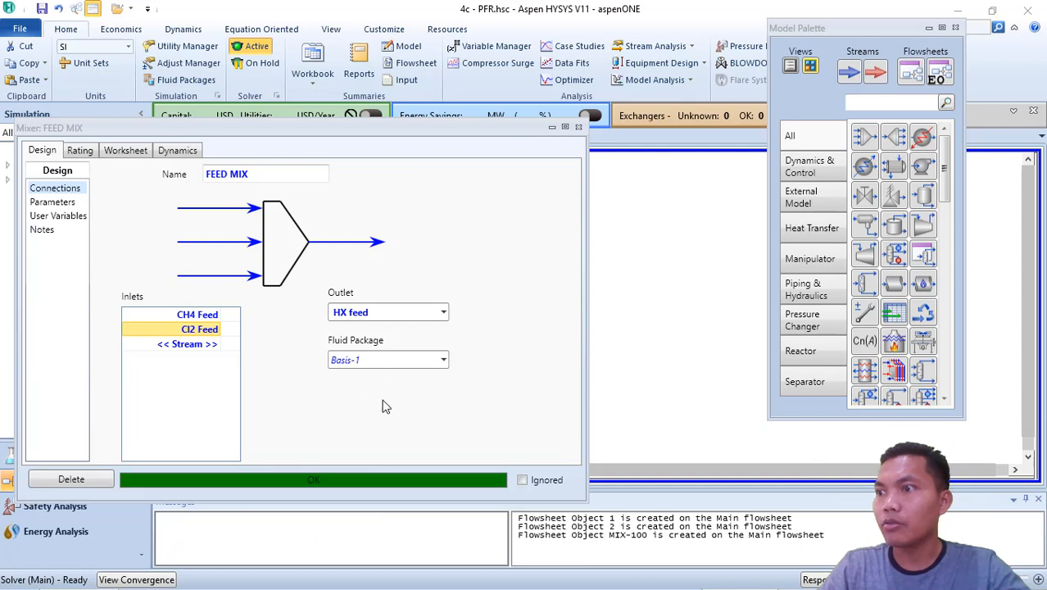
left_click(578, 131)
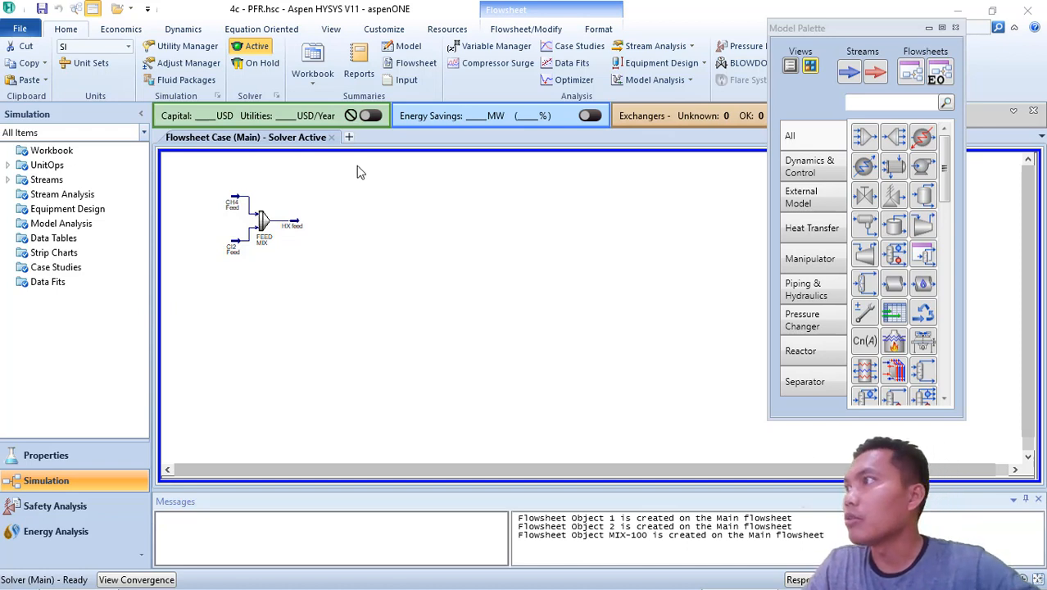
Step: Add a heater downstream of the HX feed stream on the flowsheet and name it Pre Heater
left_click(929, 144)
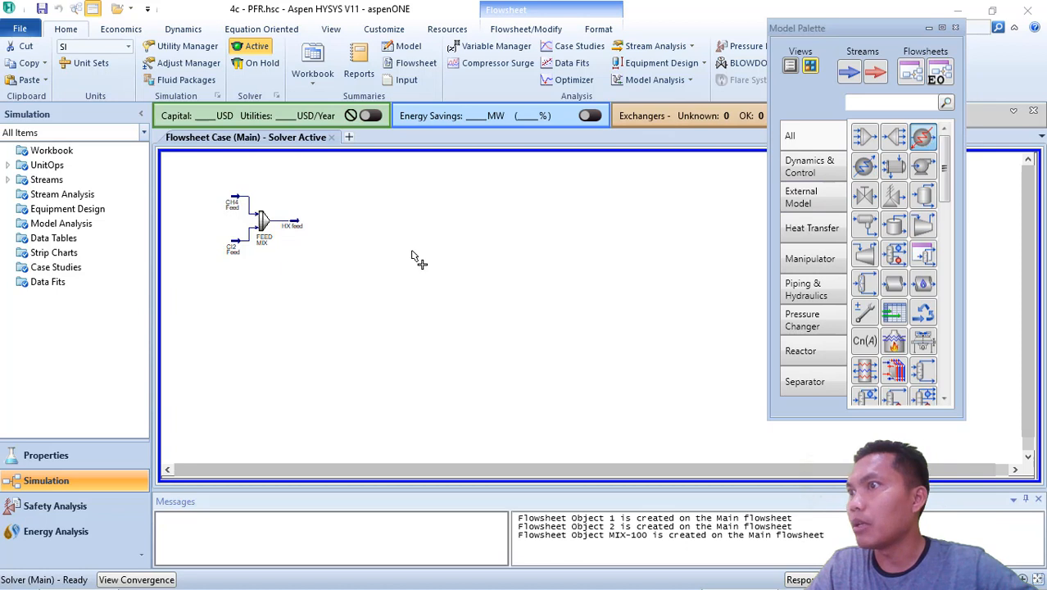
left_click(321, 229)
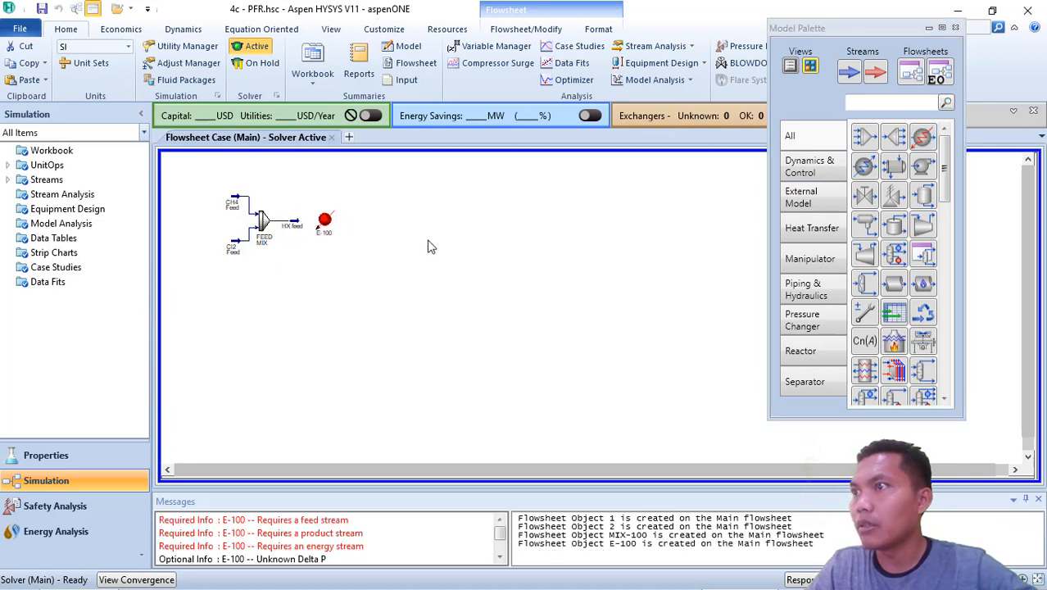
double_click(325, 220)
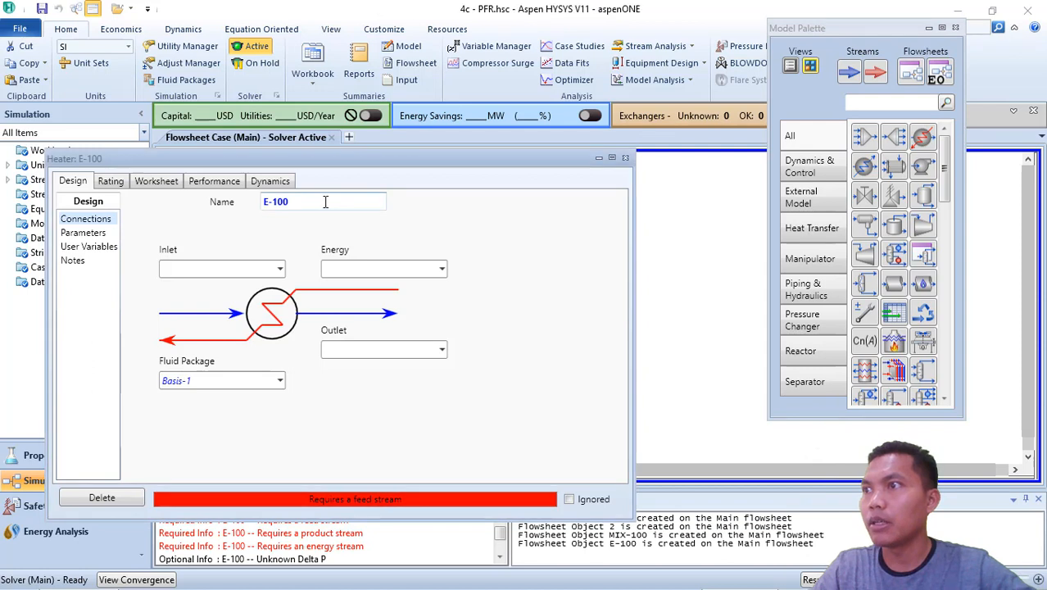
left_click(325, 201)
type("Pre")
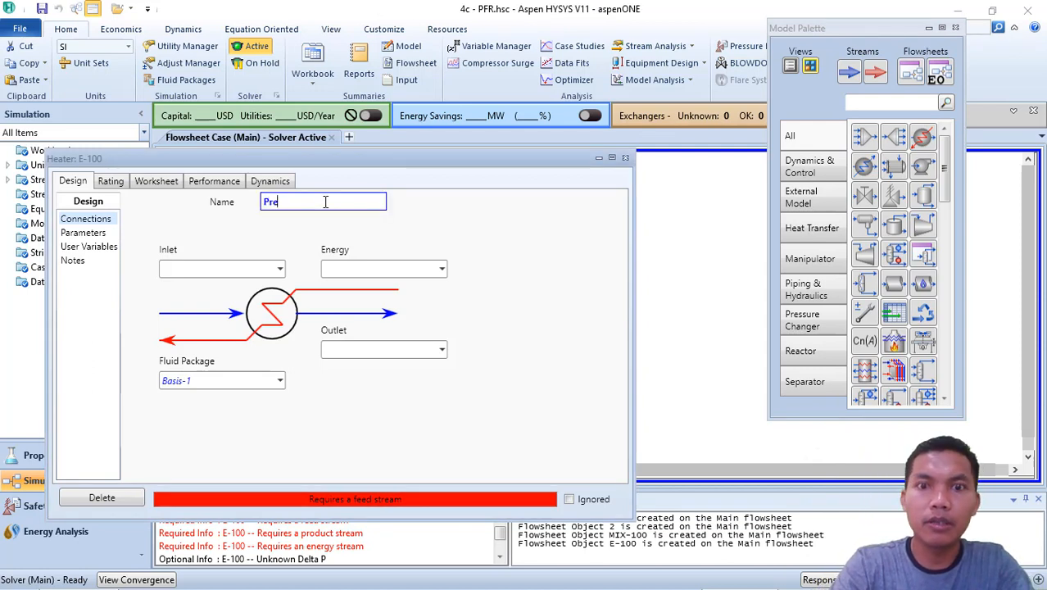
type(" Heater")
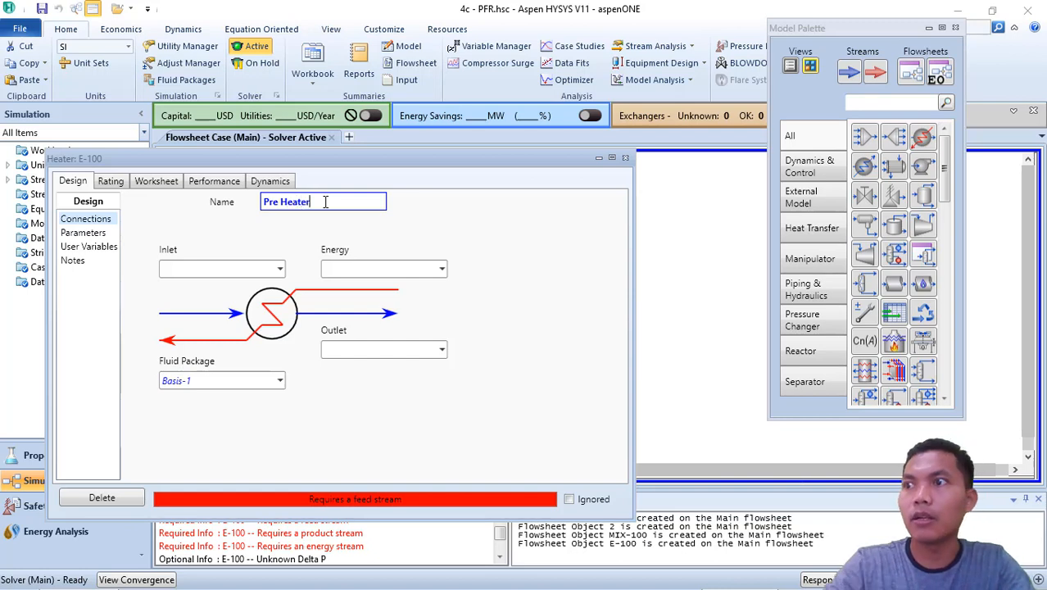
key("Return")
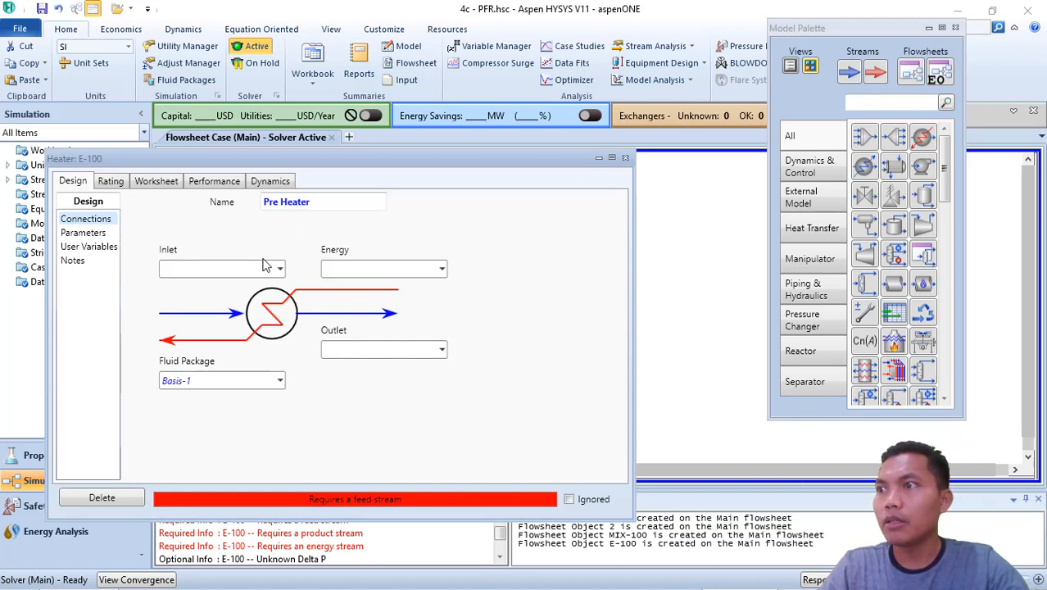
Step: Assign HX feed as the Pre Heater's inlet and create an energy stream named HX Energy
left_click(268, 269)
left_click(281, 271)
left_click(197, 292)
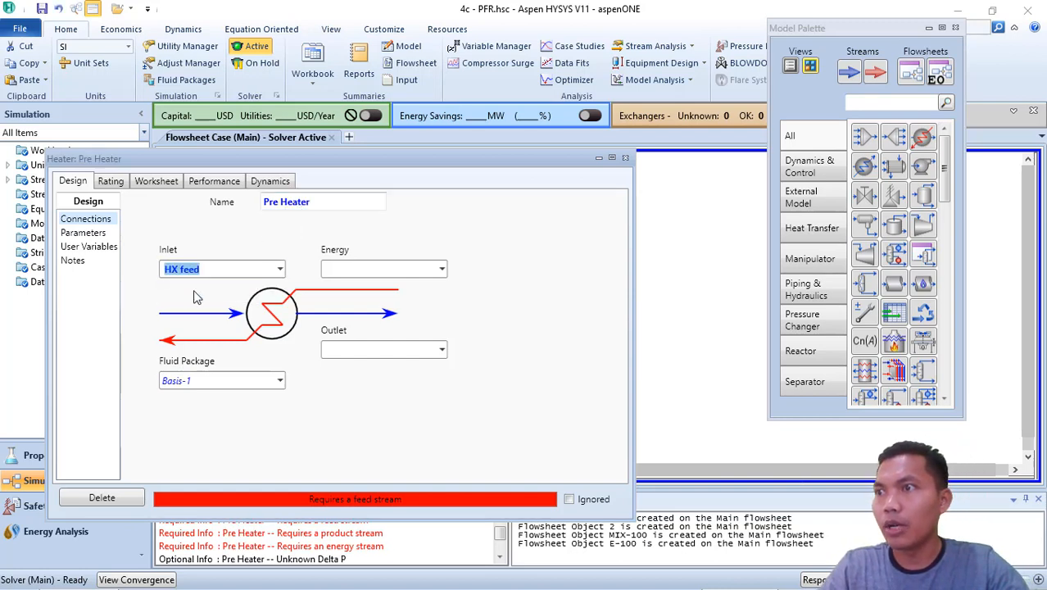
left_click(349, 273)
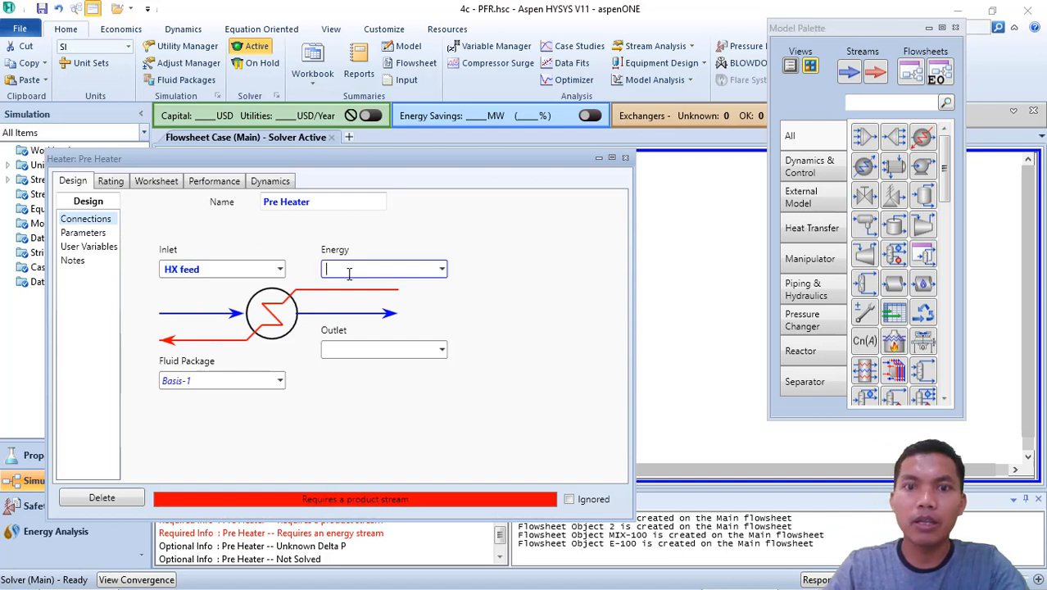
type("HX")
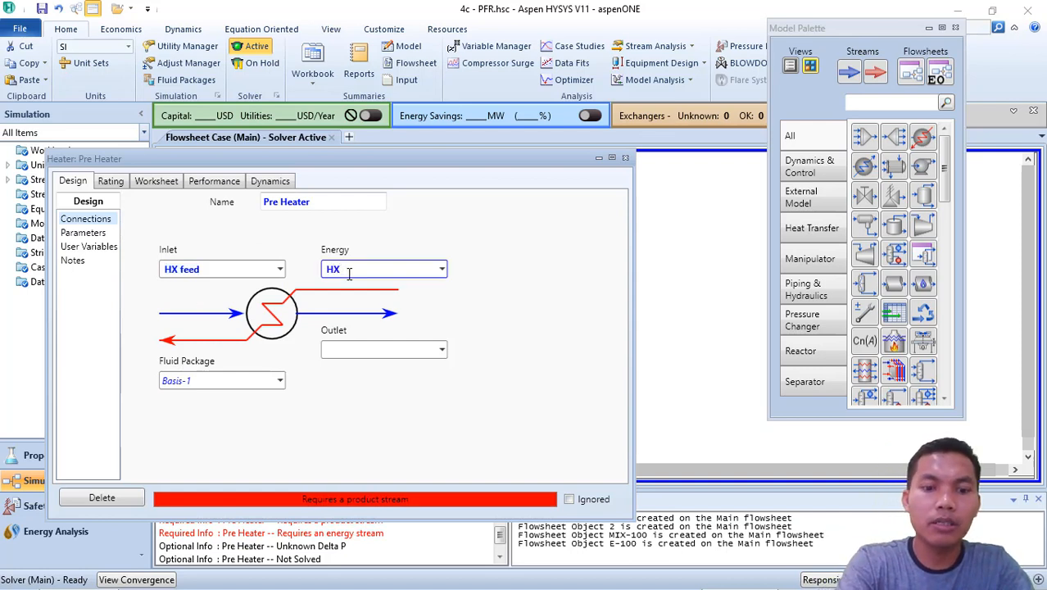
type(" Ene")
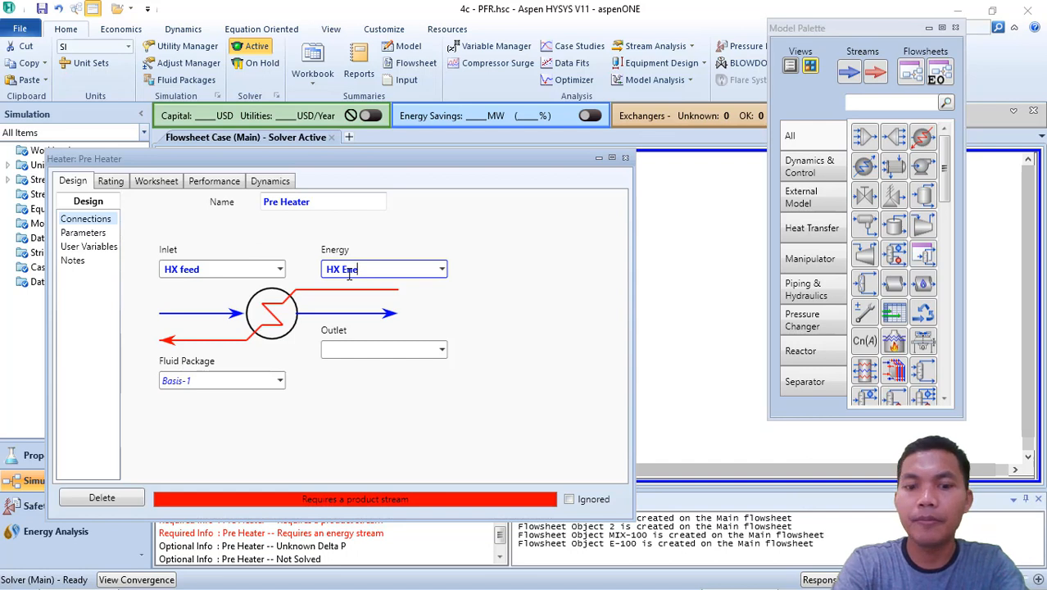
type("rgy")
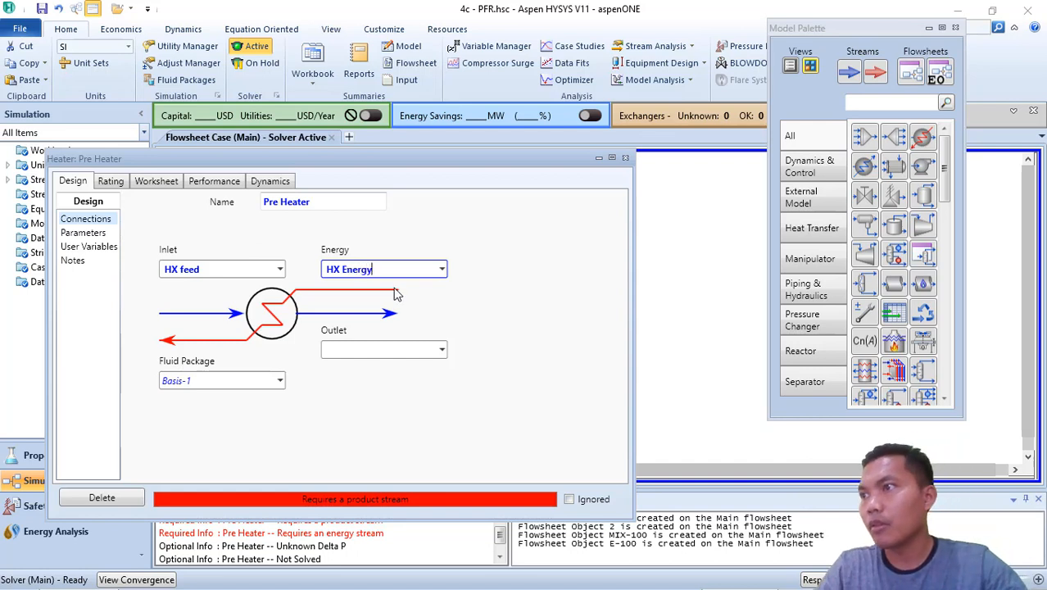
key("Return")
Step: Create the Pre Heater's outlet stream RX feed and move the HX Energy stream above the heater on the flowsheet
left_click(368, 350)
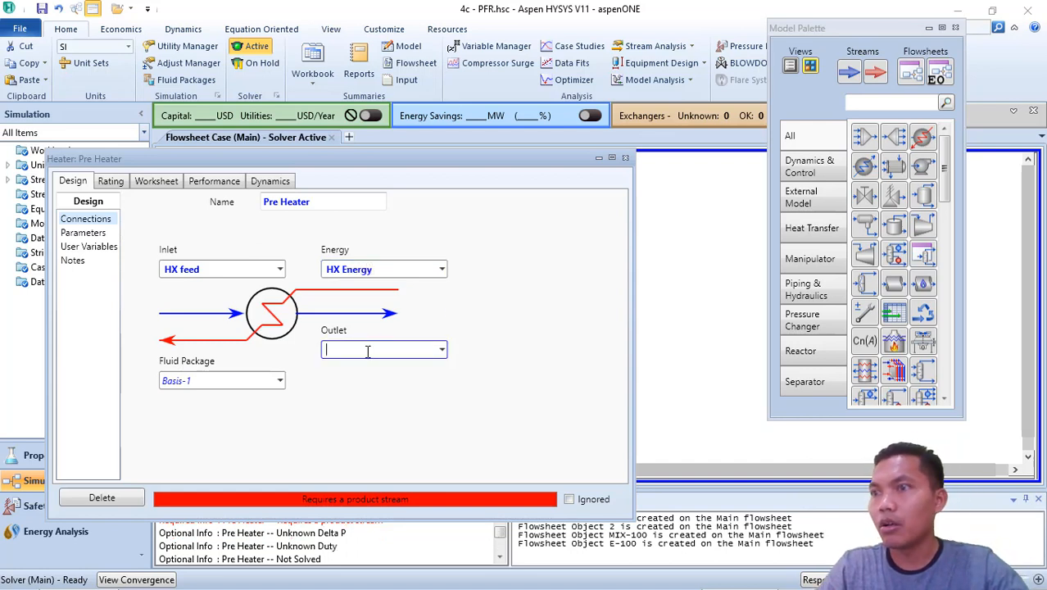
type("R")
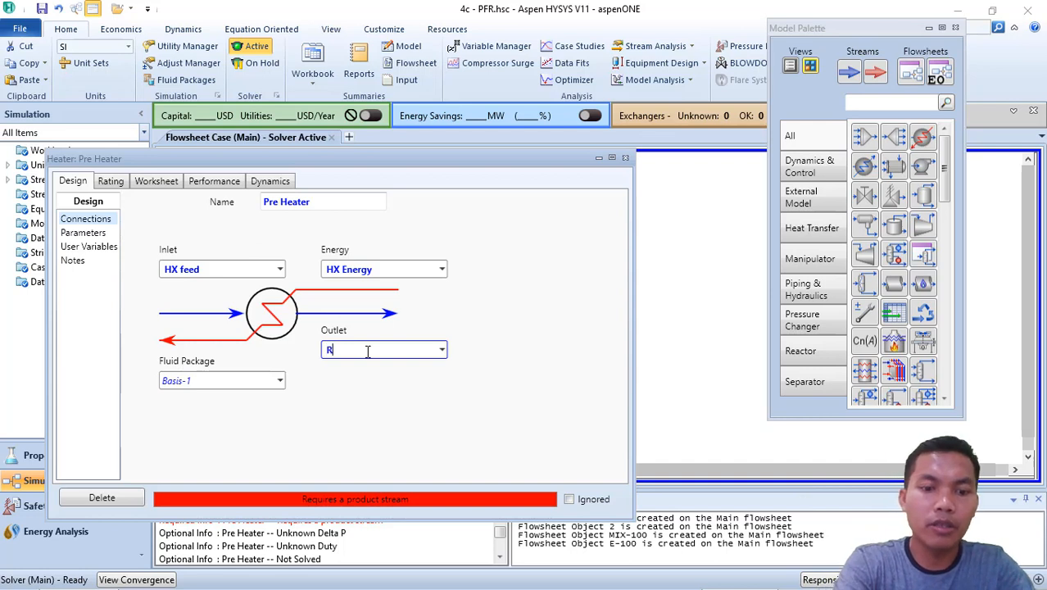
type("X feed")
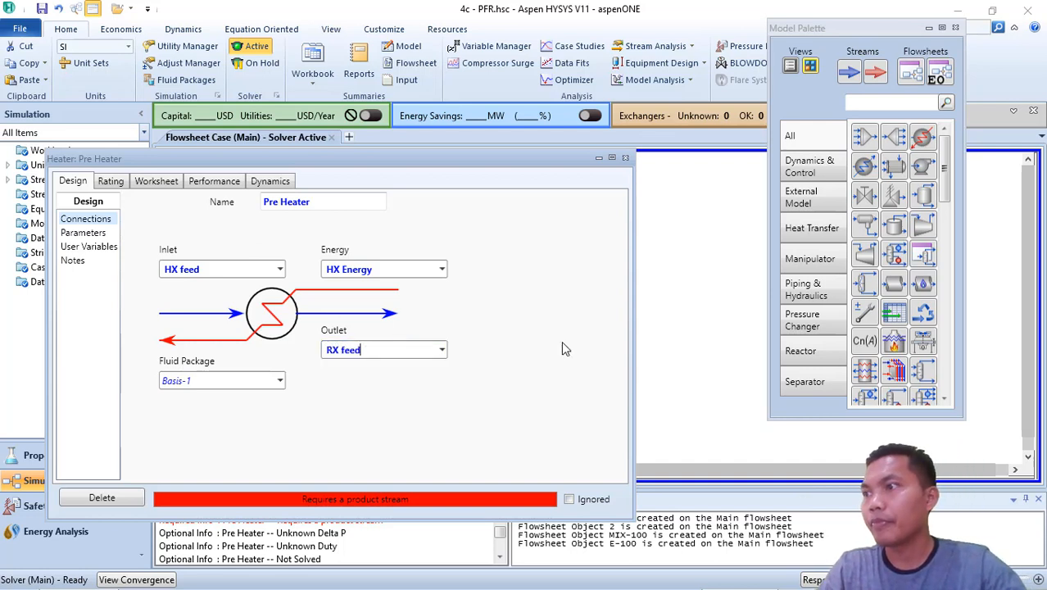
key("Return")
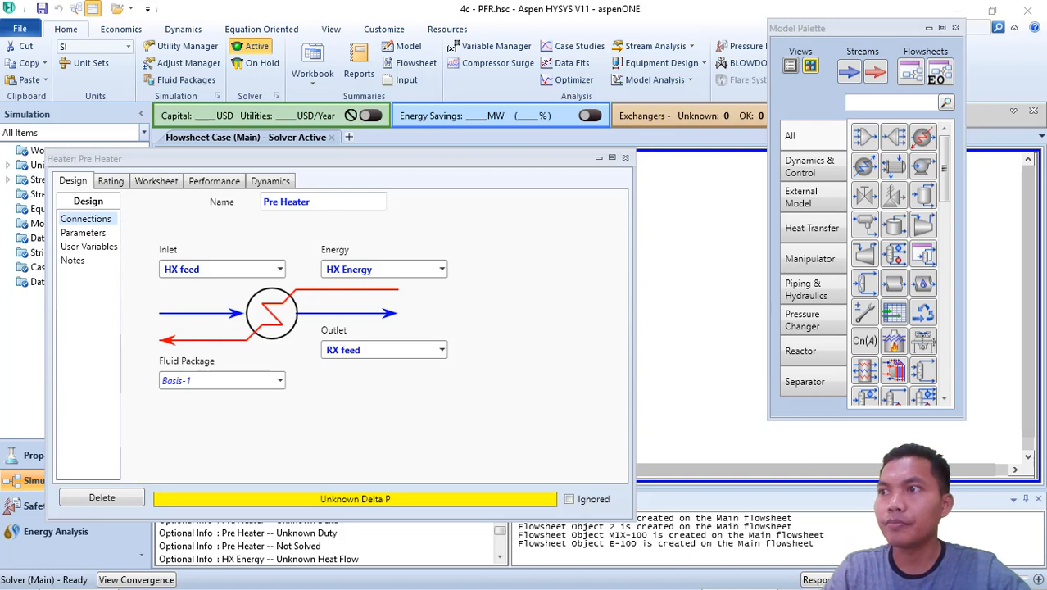
left_click(624, 159)
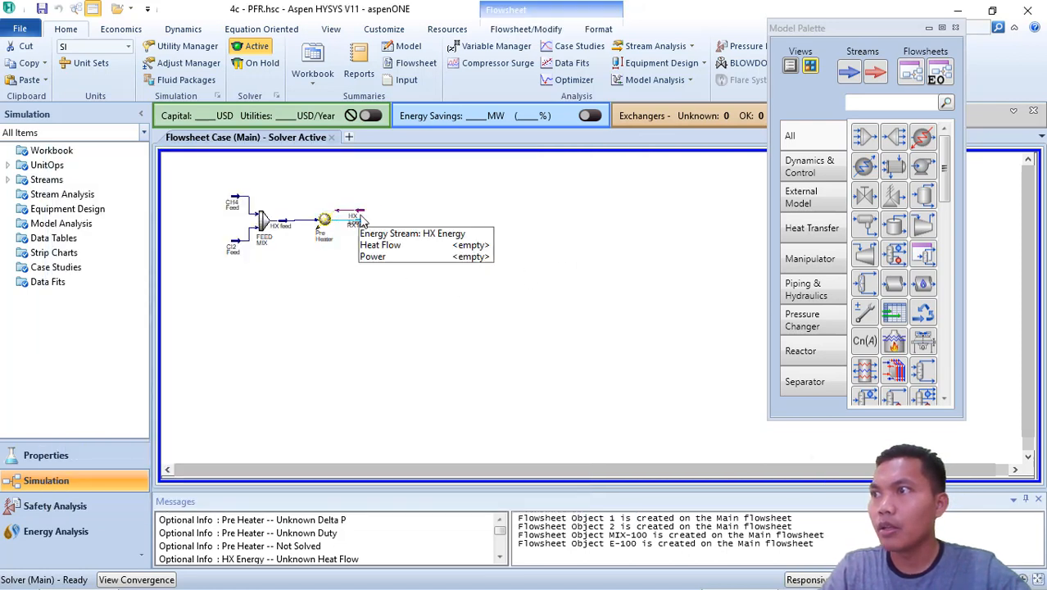
left_click_drag(363, 221, 356, 202)
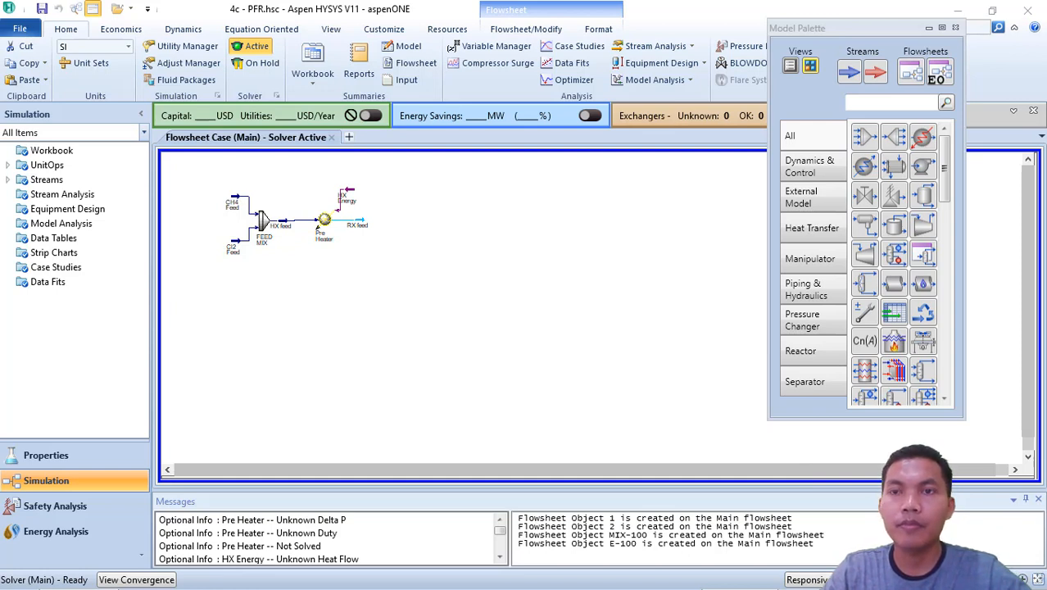
Step: Set the RX feed conditions to 427 °C and 980 kPa in the Pre Heater's worksheet and save the case
left_click(325, 222)
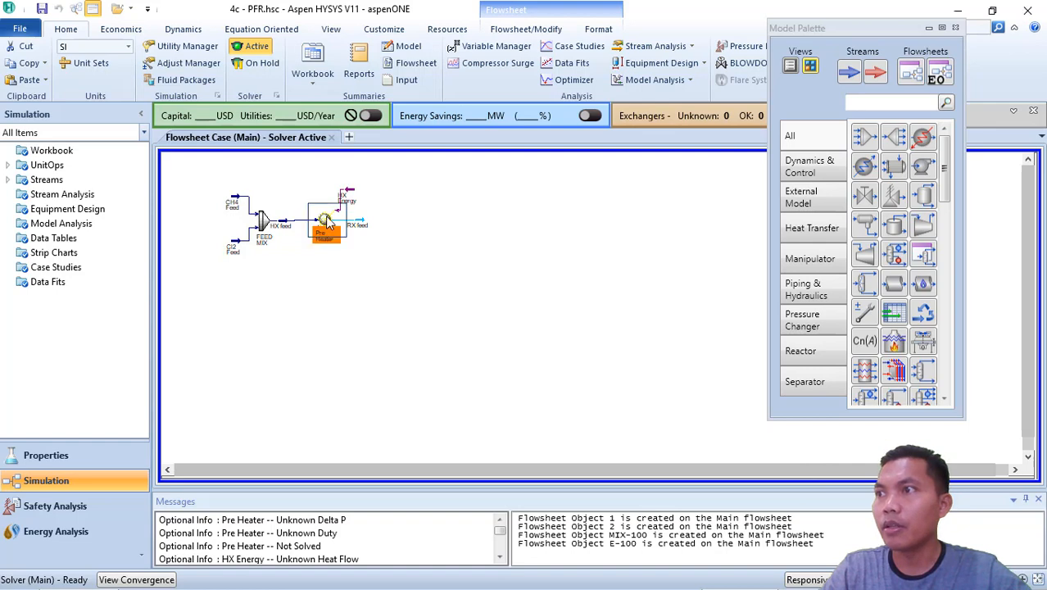
double_click(325, 222)
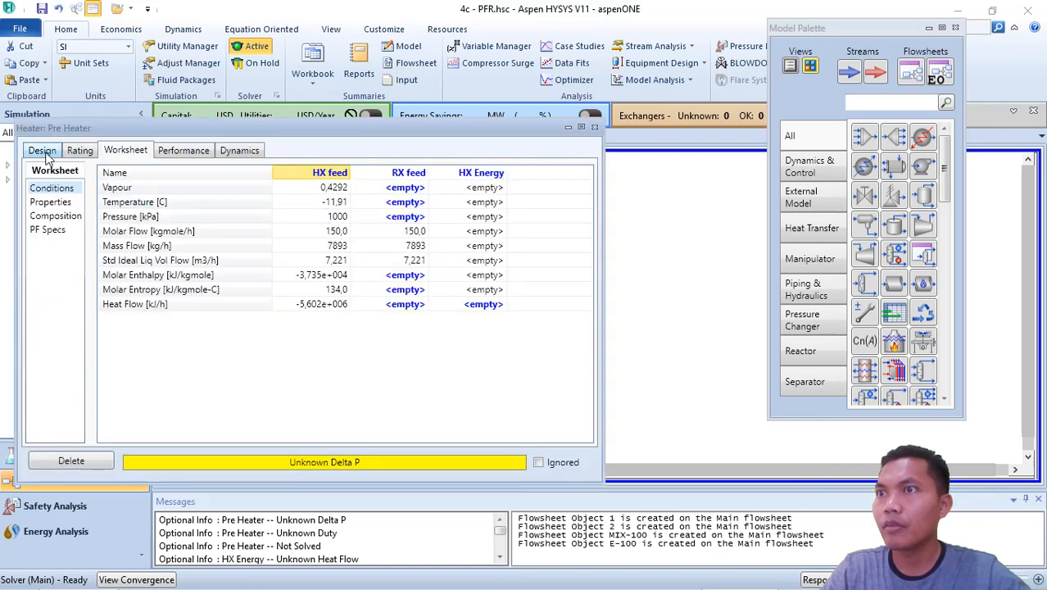
left_click(42, 151)
left_click(124, 151)
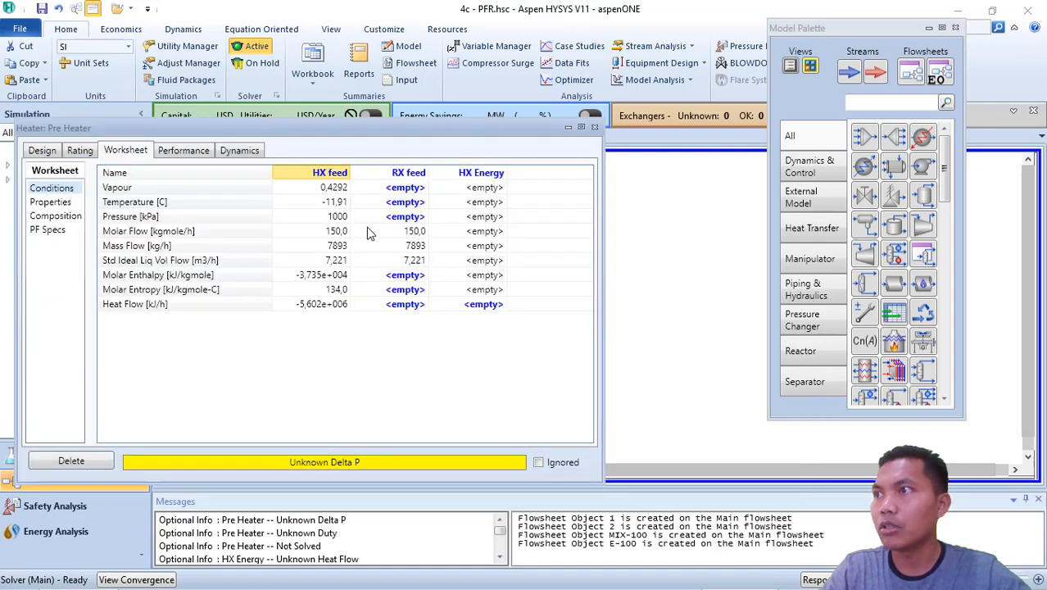
left_click(413, 205)
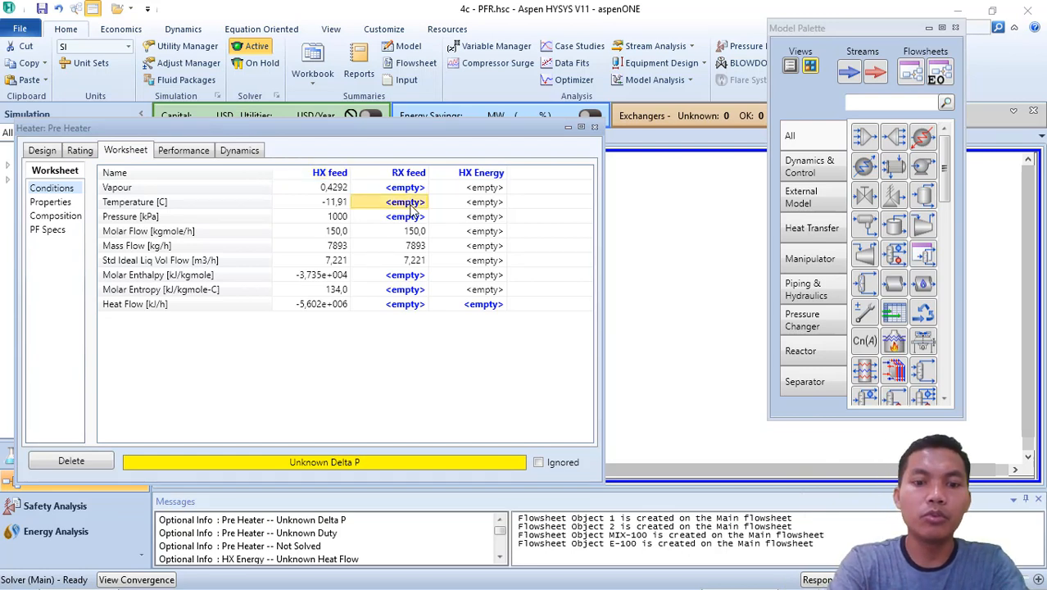
type("427")
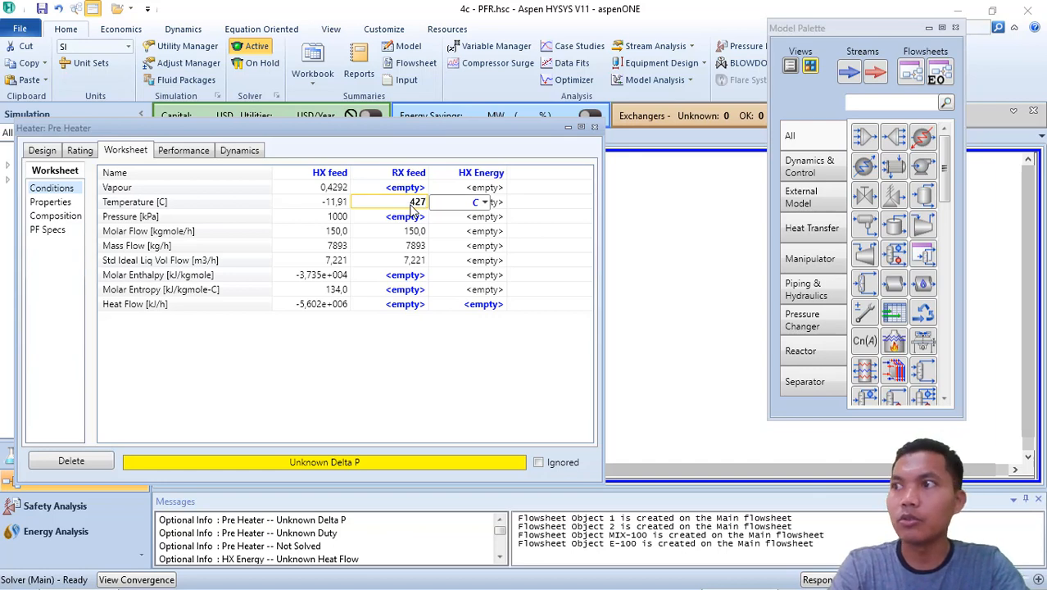
key("Return")
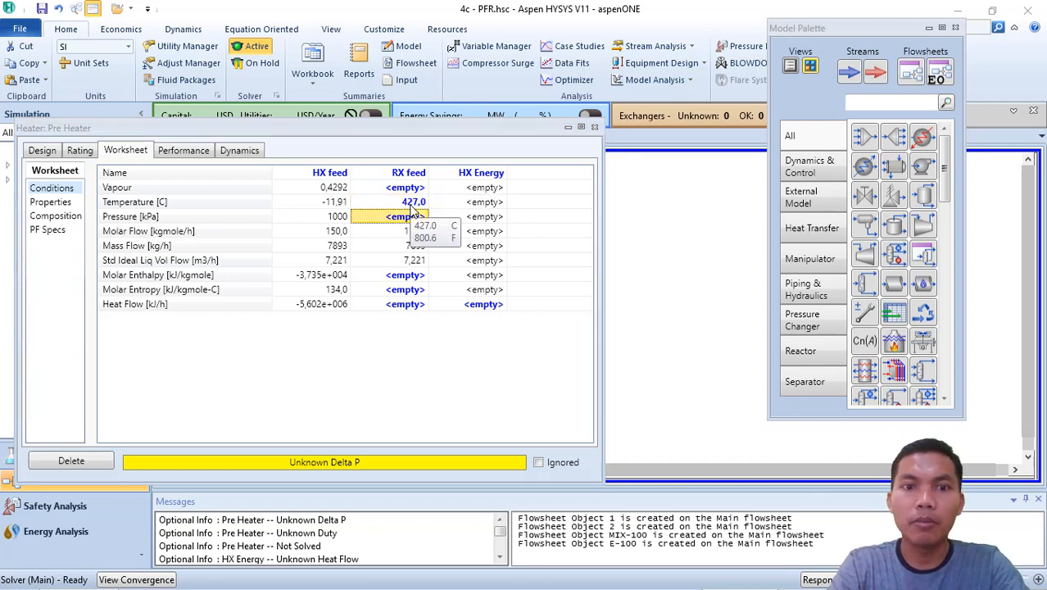
type("80")
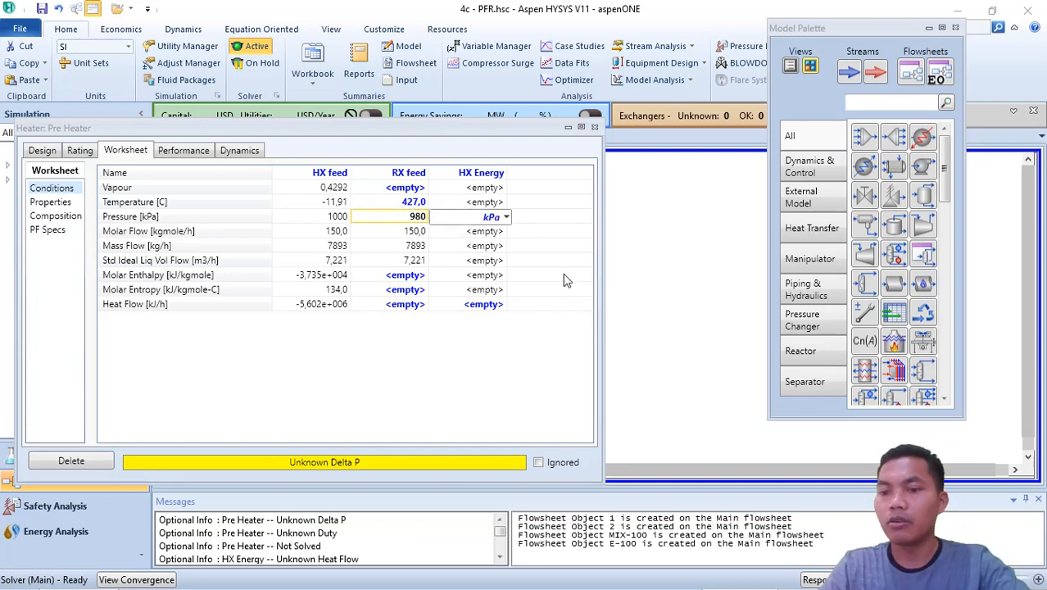
key("Return")
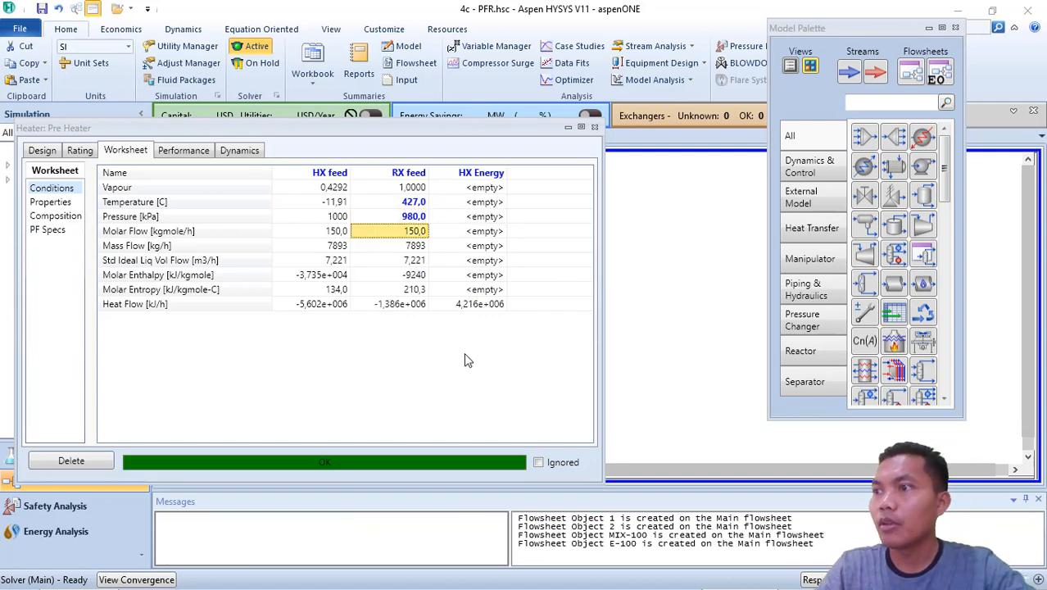
left_click(595, 127)
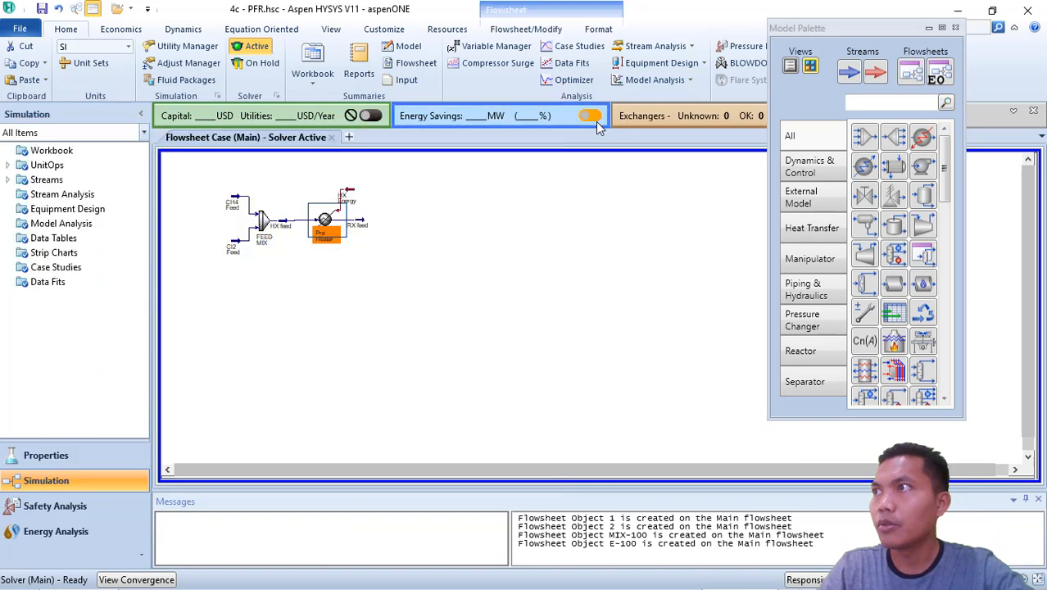
left_click(42, 9)
left_click(463, 269)
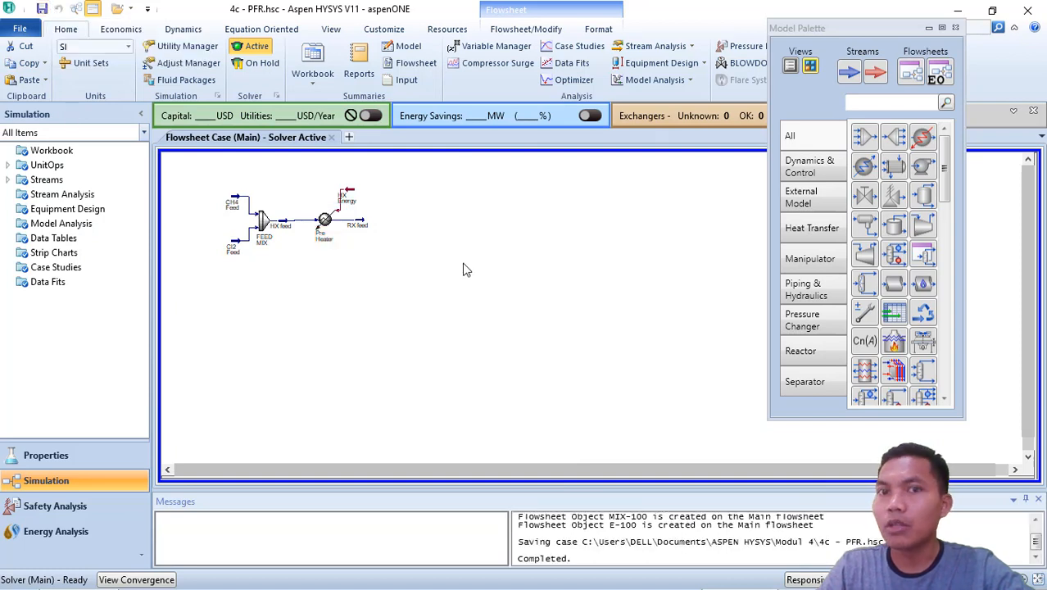
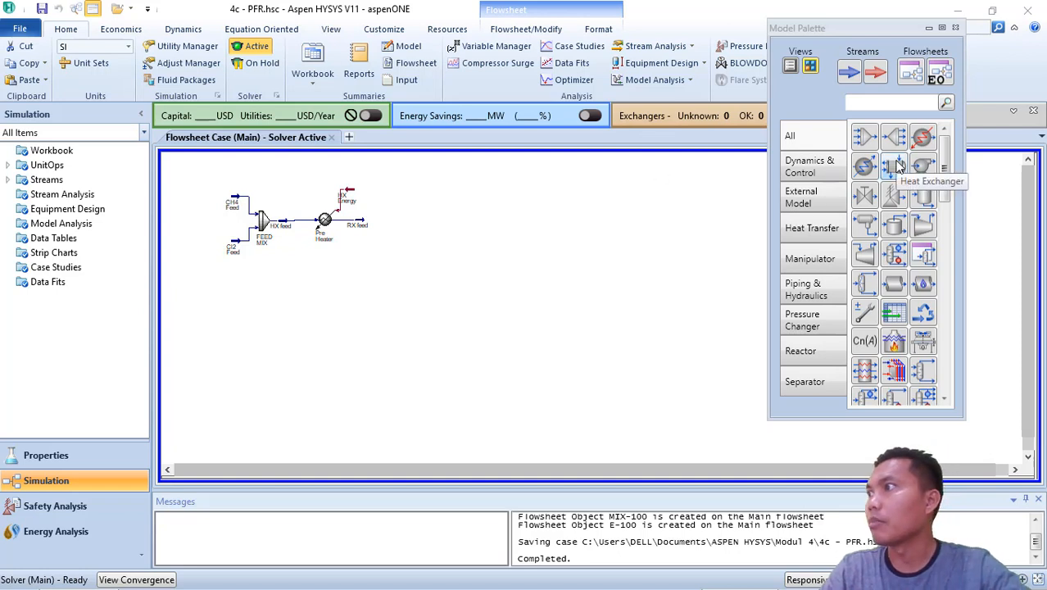
Step: Add a plug flow reactor to the flowsheet just downstream of the RX feed stream
left_click(832, 352)
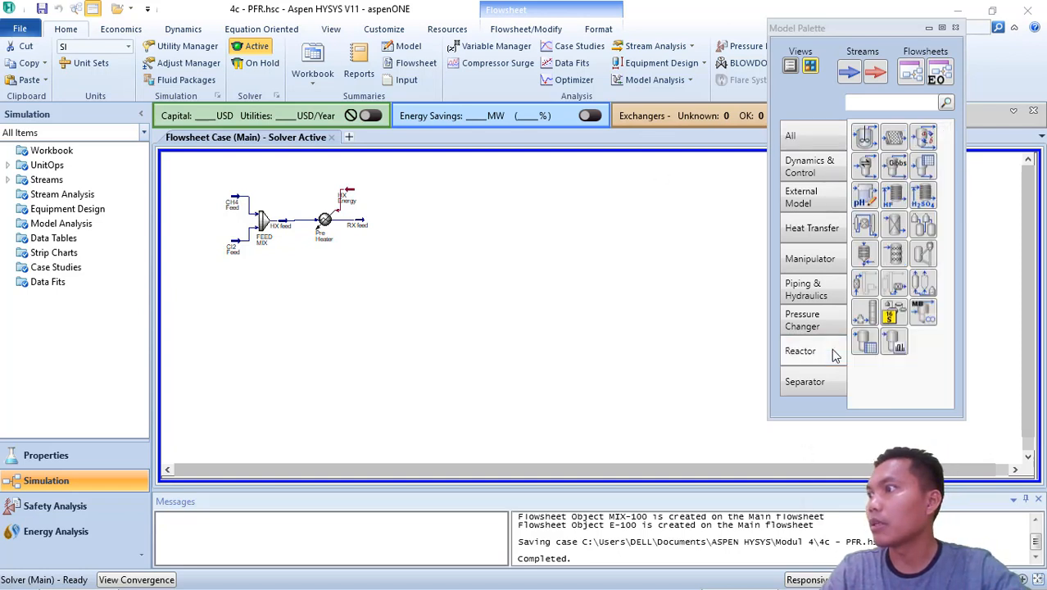
left_click(896, 144)
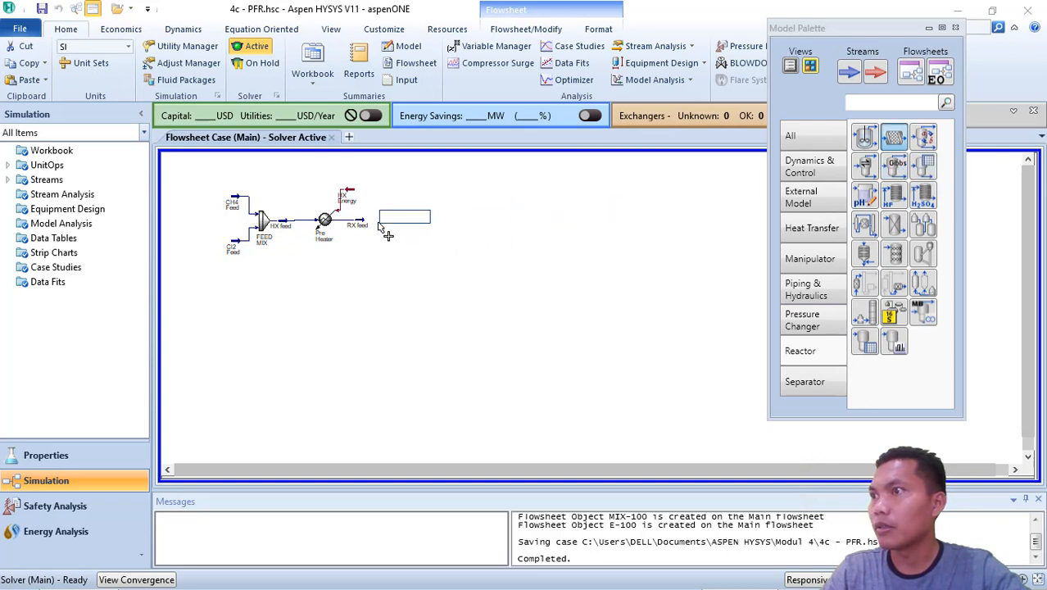
left_click(386, 232)
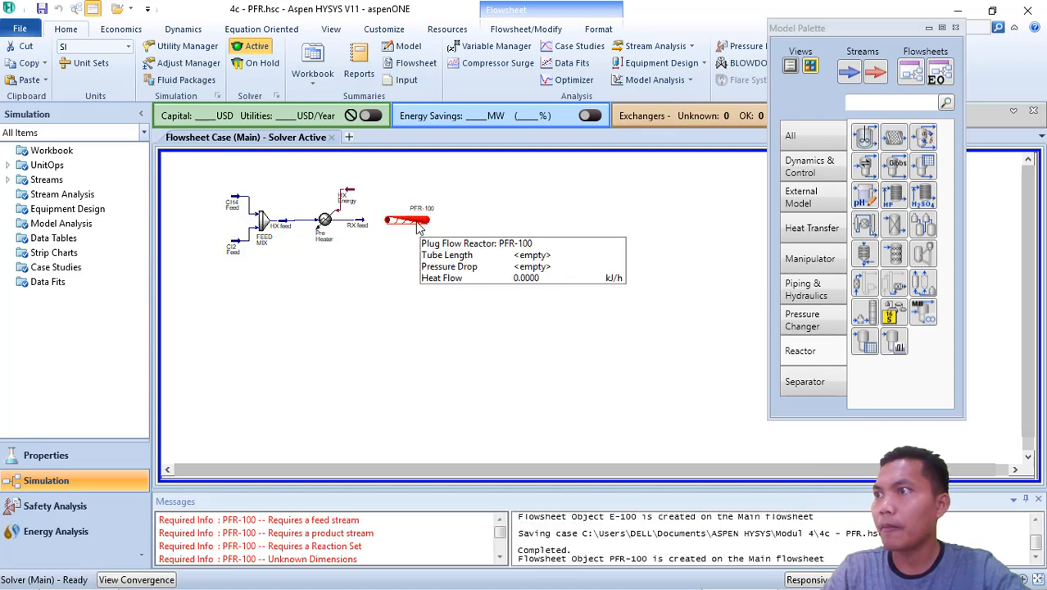
scroll(385, 269, "up", 2)
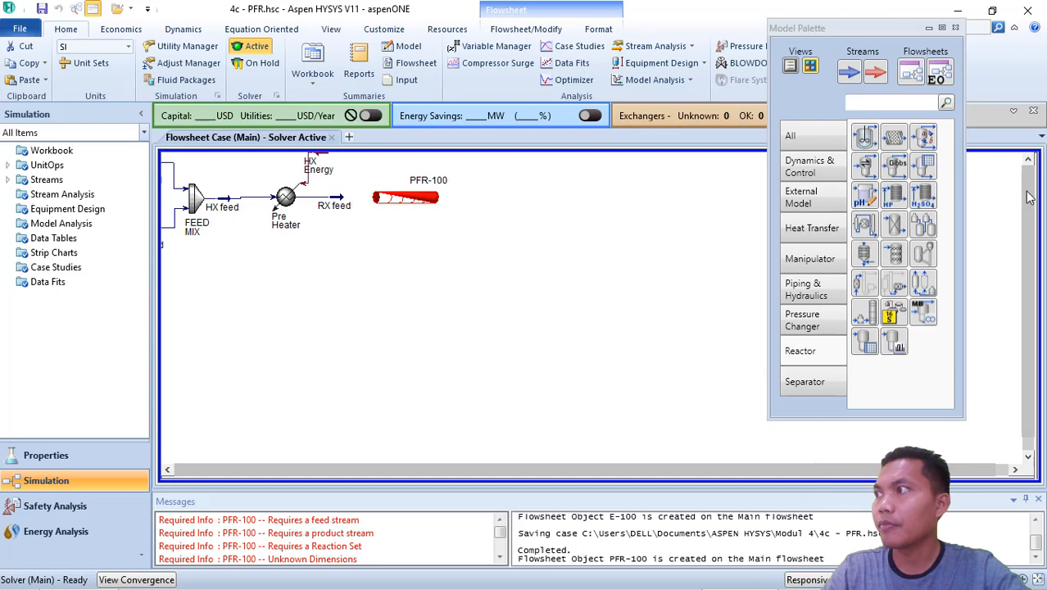
left_click(1028, 162)
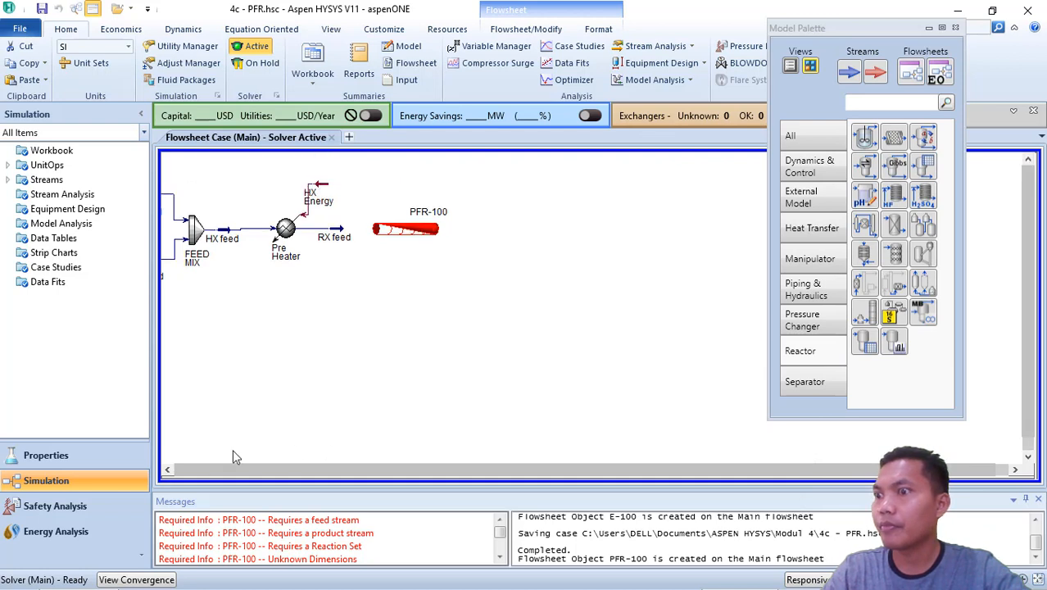
left_click(166, 470)
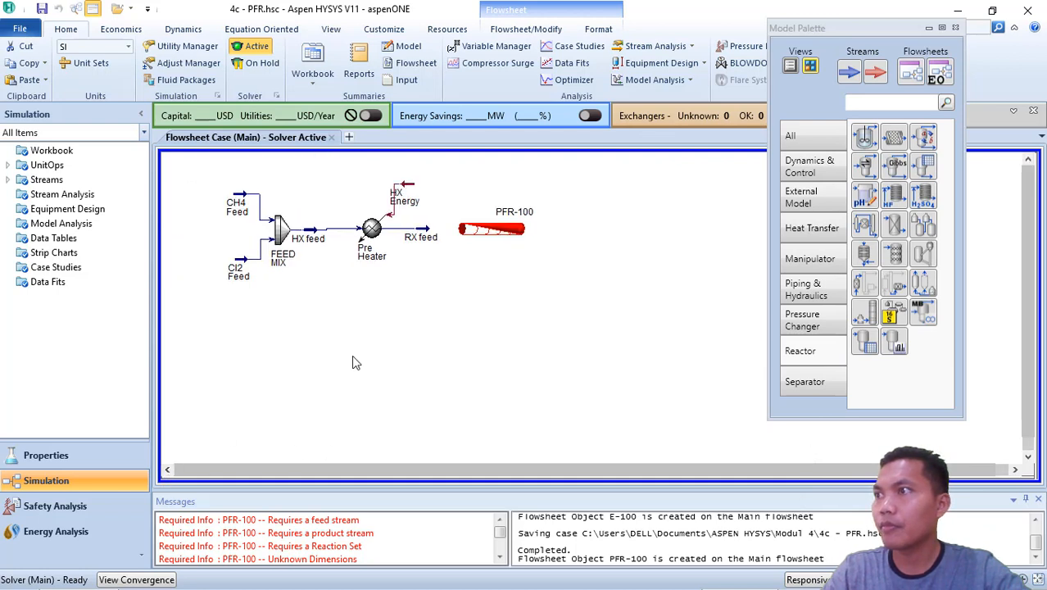
Step: Rename the plug flow reactor as Reaktor in its design connections
double_click(508, 228)
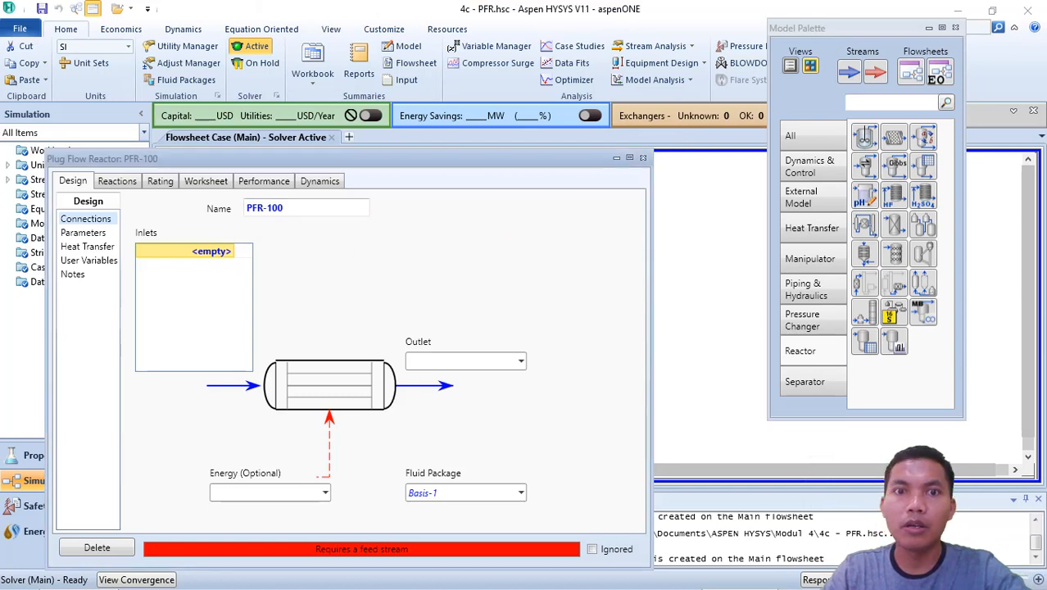
left_click(297, 207)
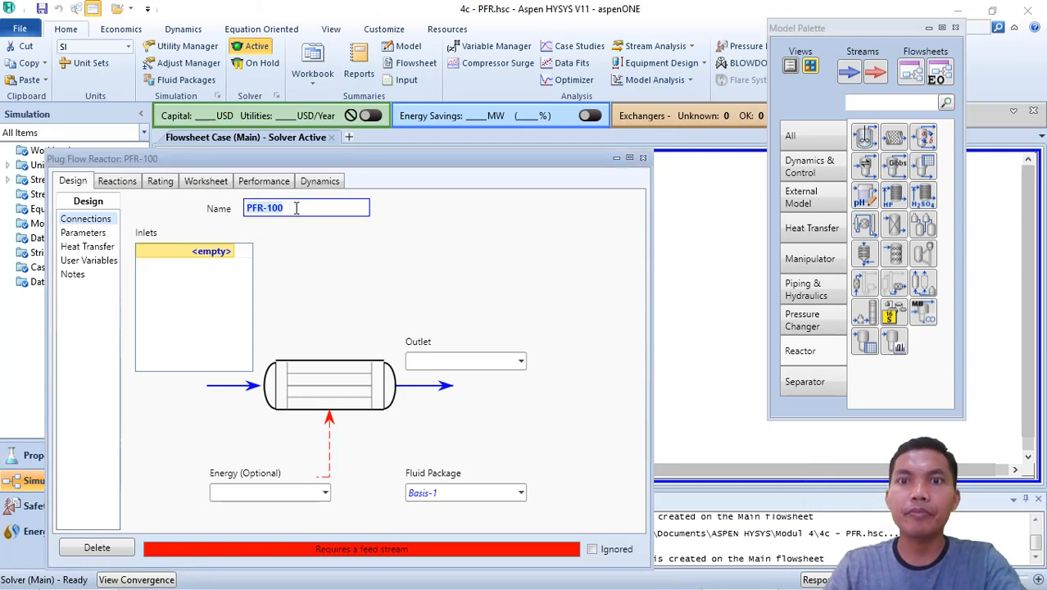
type("Reakt")
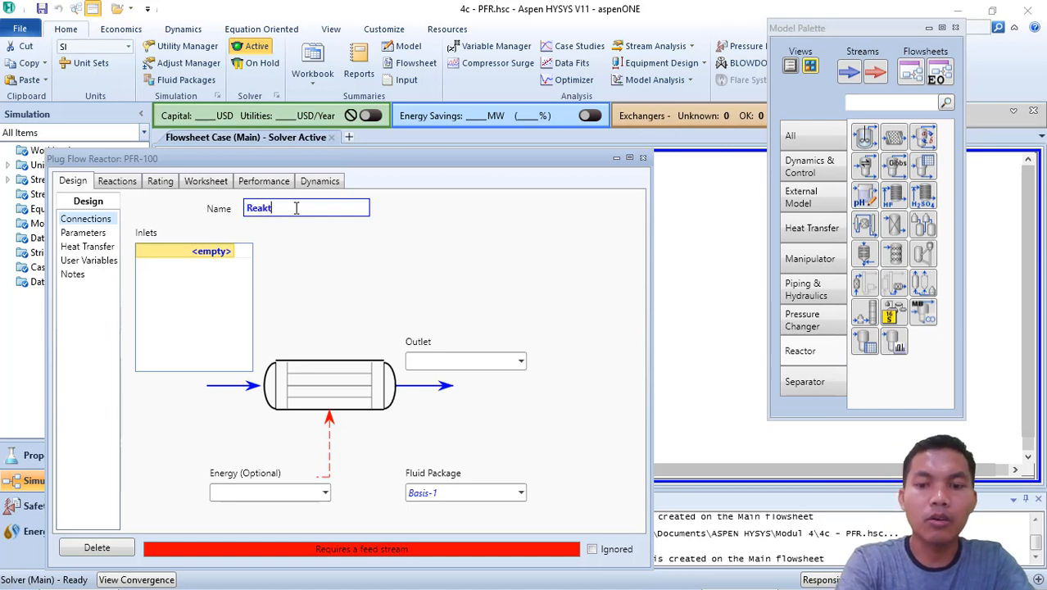
type("or")
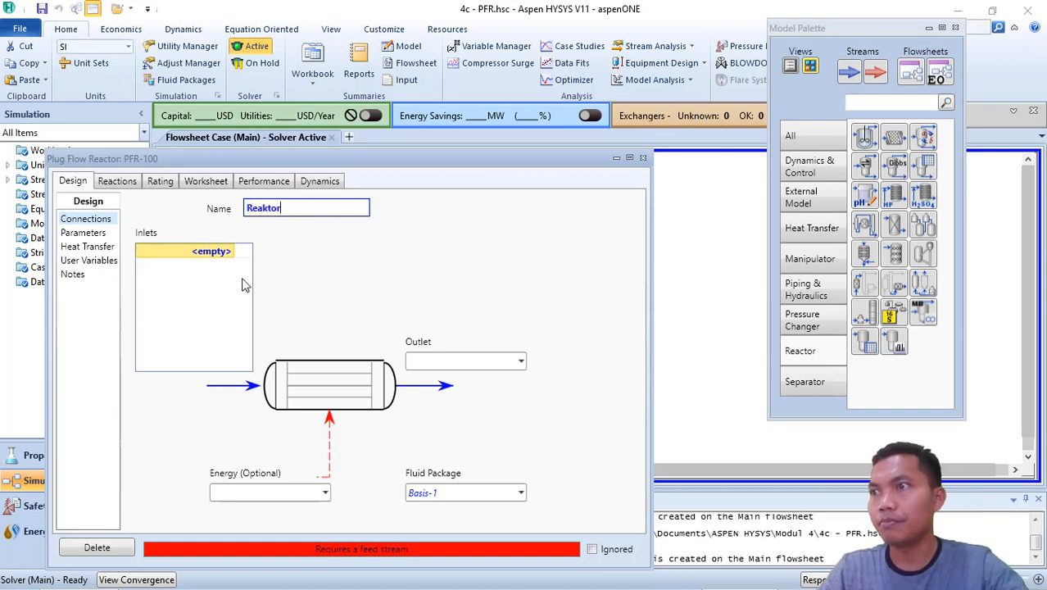
key("Return")
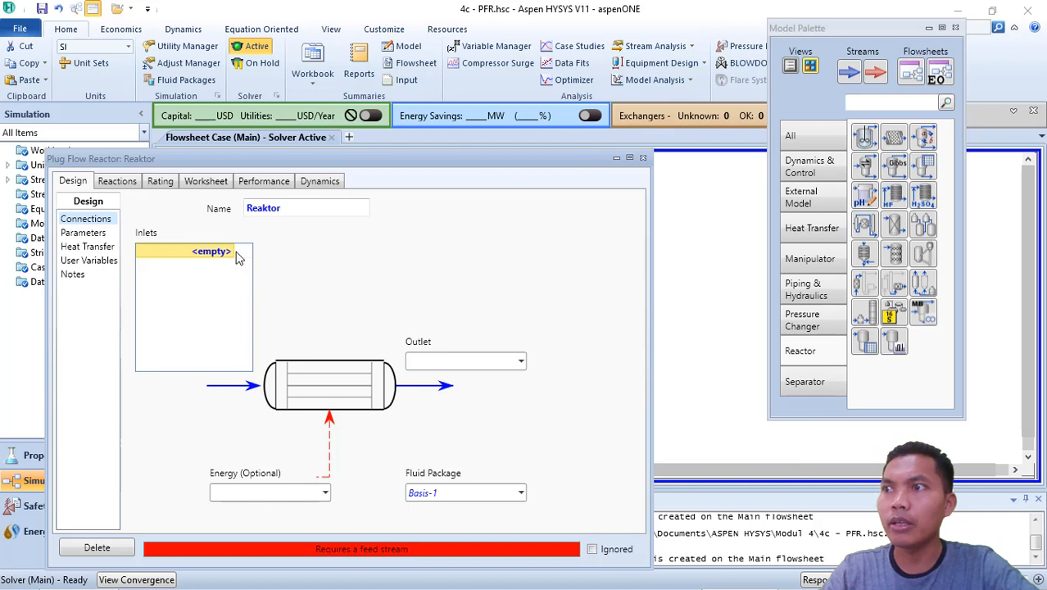
Step: Assign RX feed as the reactor's inlet and create an outlet stream named RXout
left_click(233, 253)
left_click(231, 253)
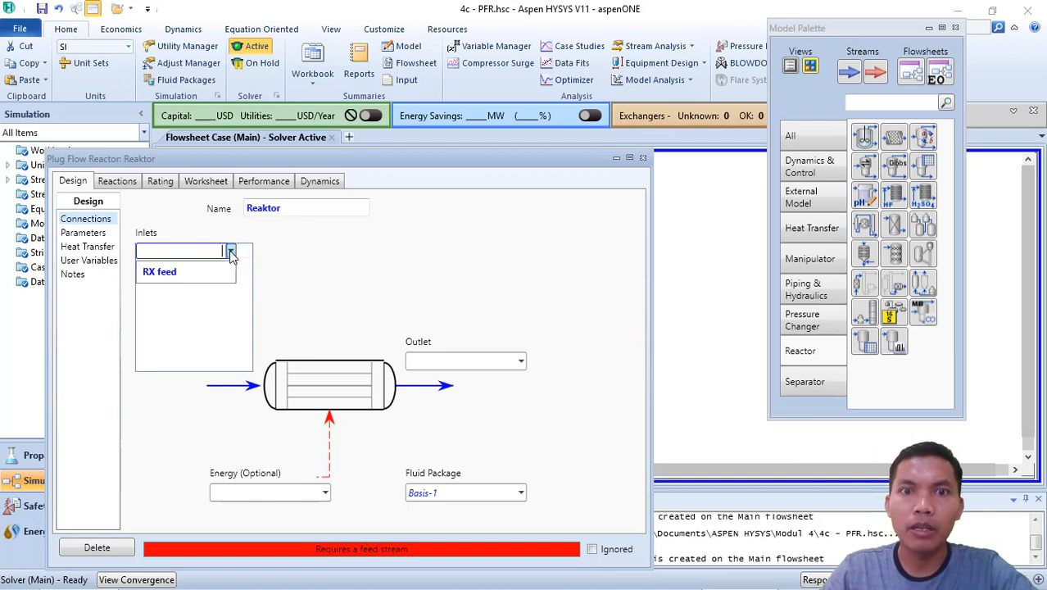
left_click(195, 271)
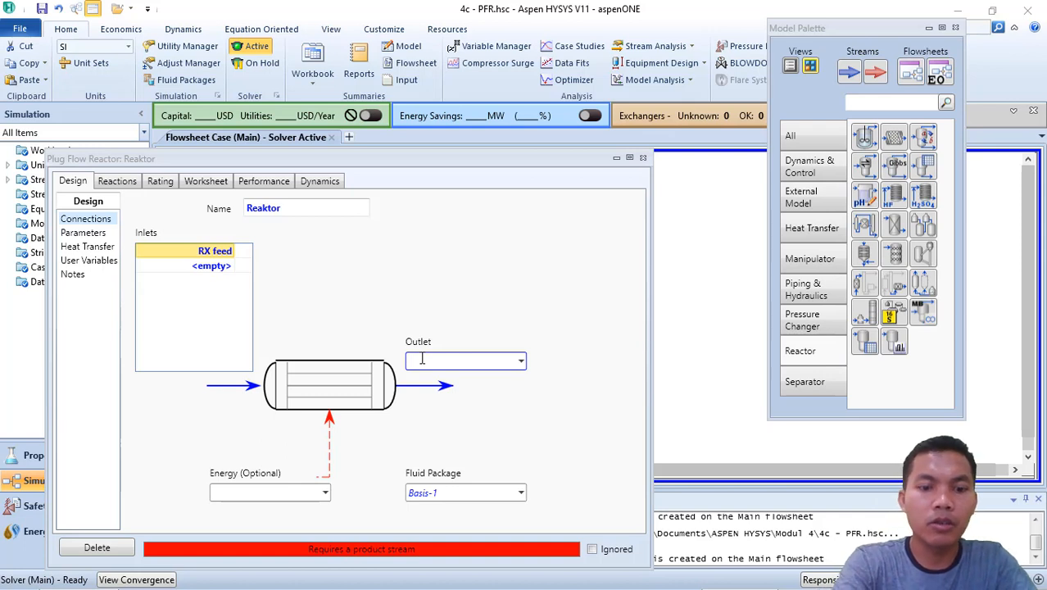
left_click(422, 359)
type("RX")
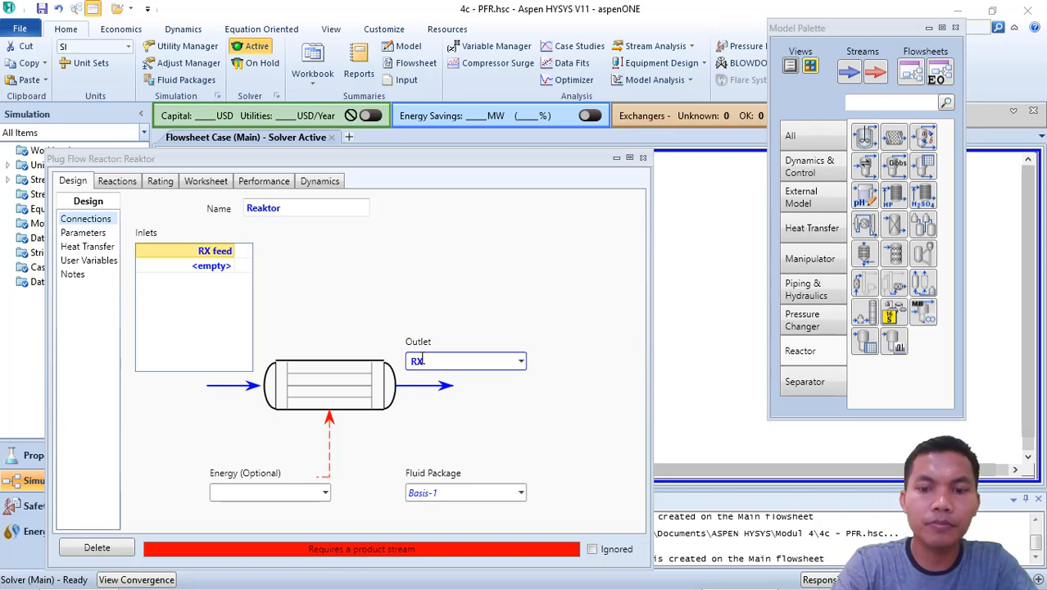
type("out")
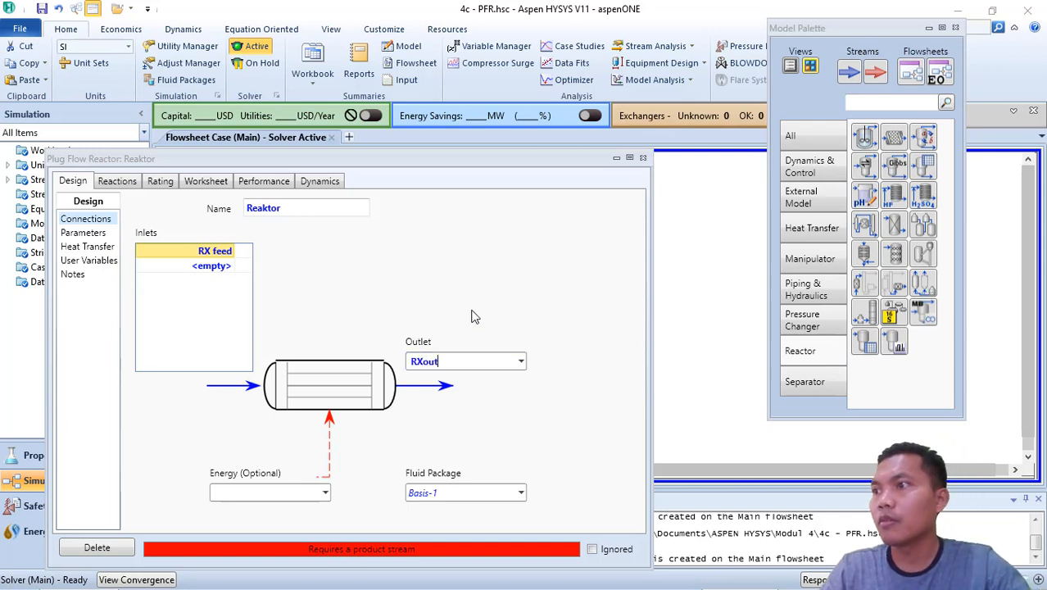
key("Return")
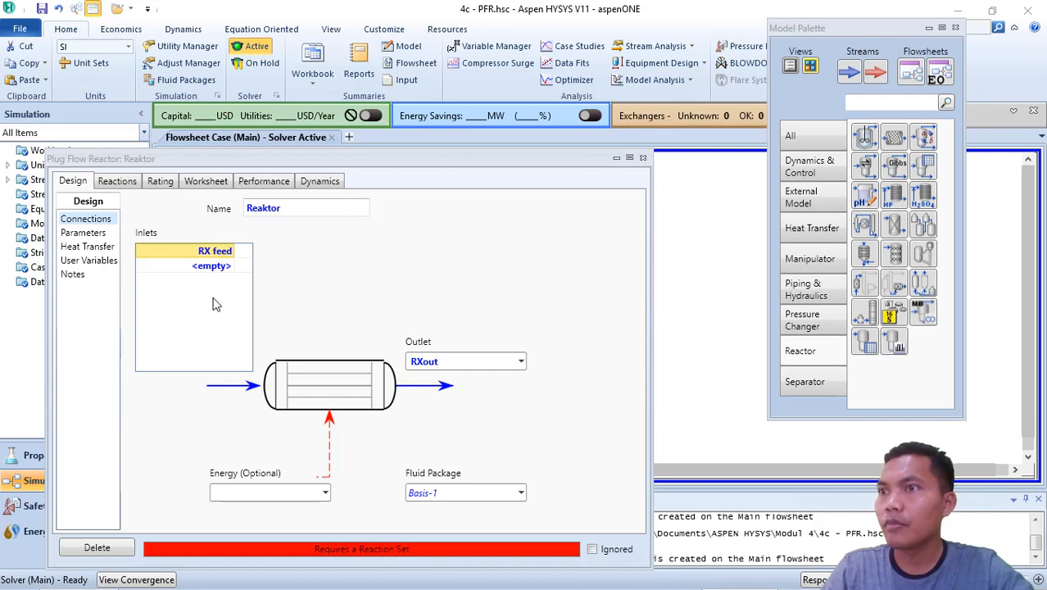
Step: Assign reaction set Set-1 to the reactor and open its tube sizing
left_click(116, 182)
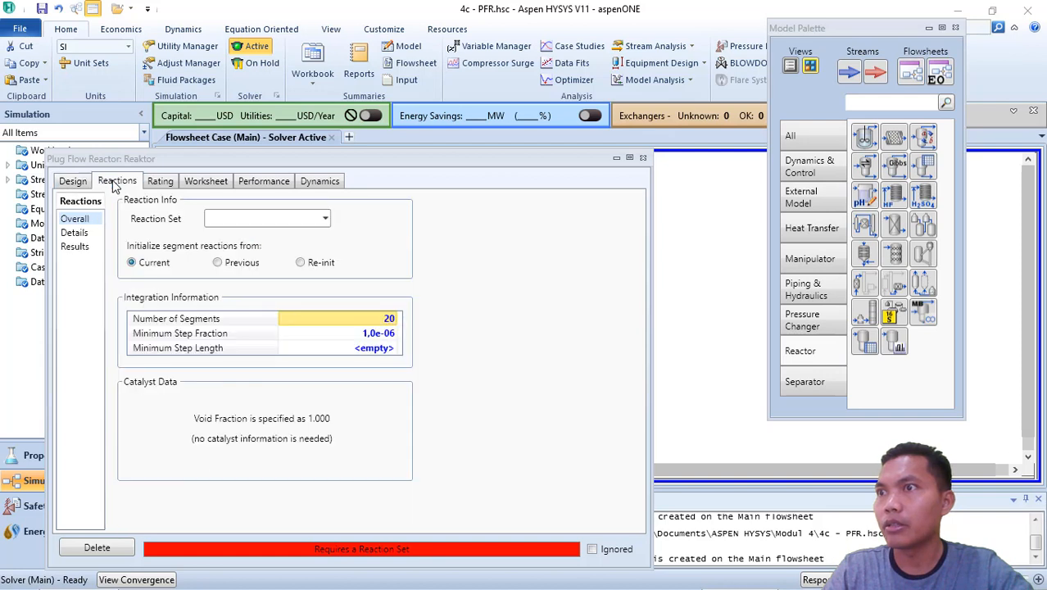
left_click(324, 218)
left_click(274, 239)
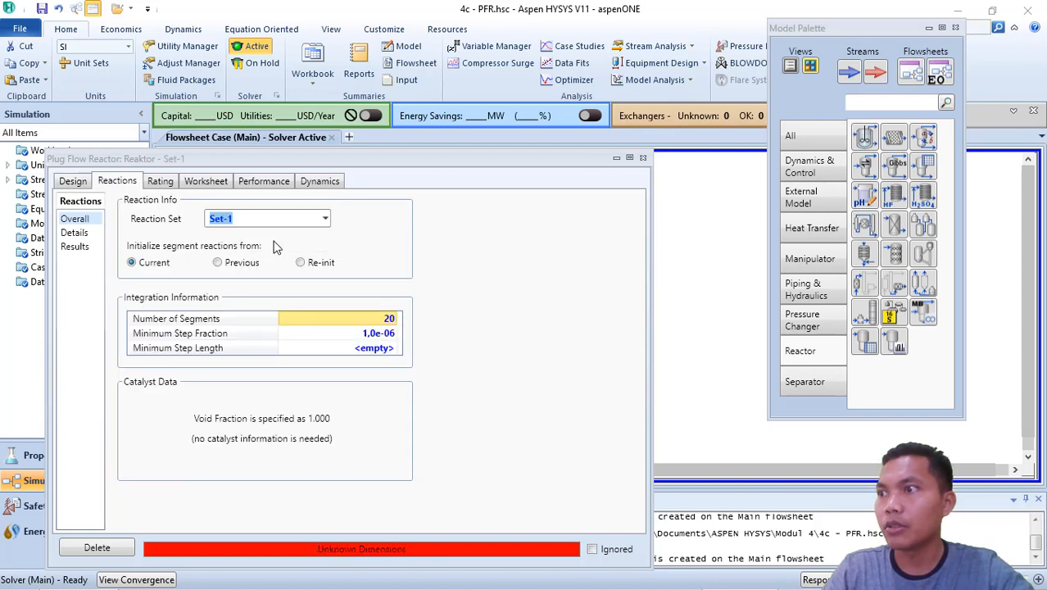
left_click(492, 284)
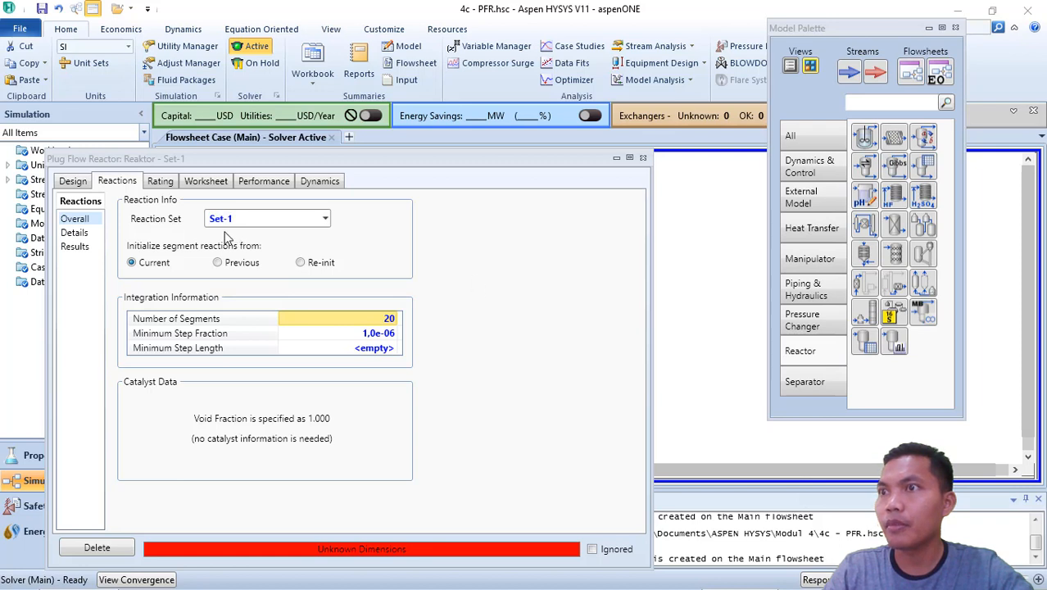
left_click(74, 182)
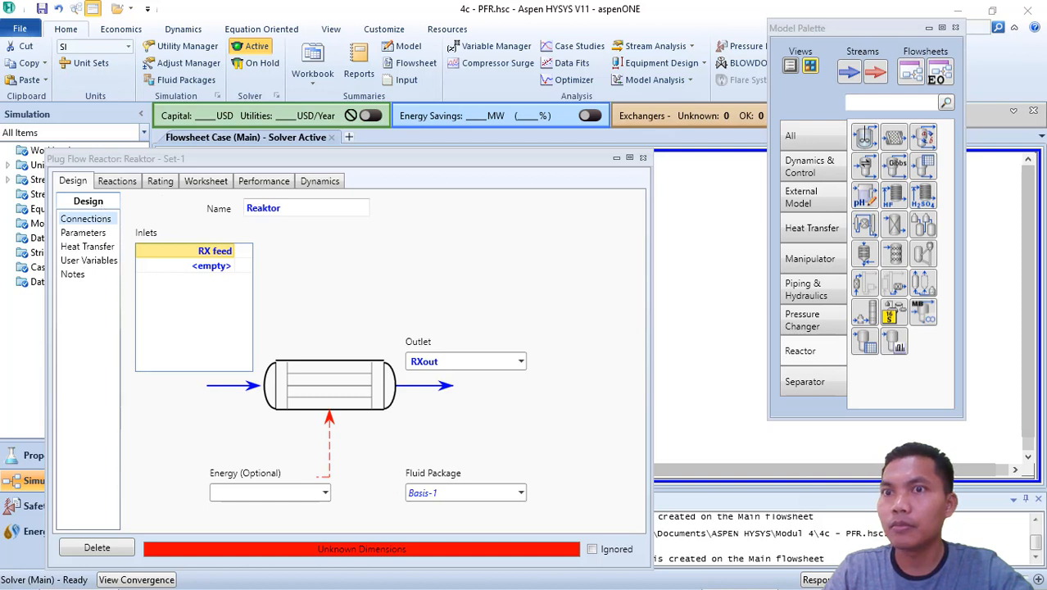
left_click(117, 181)
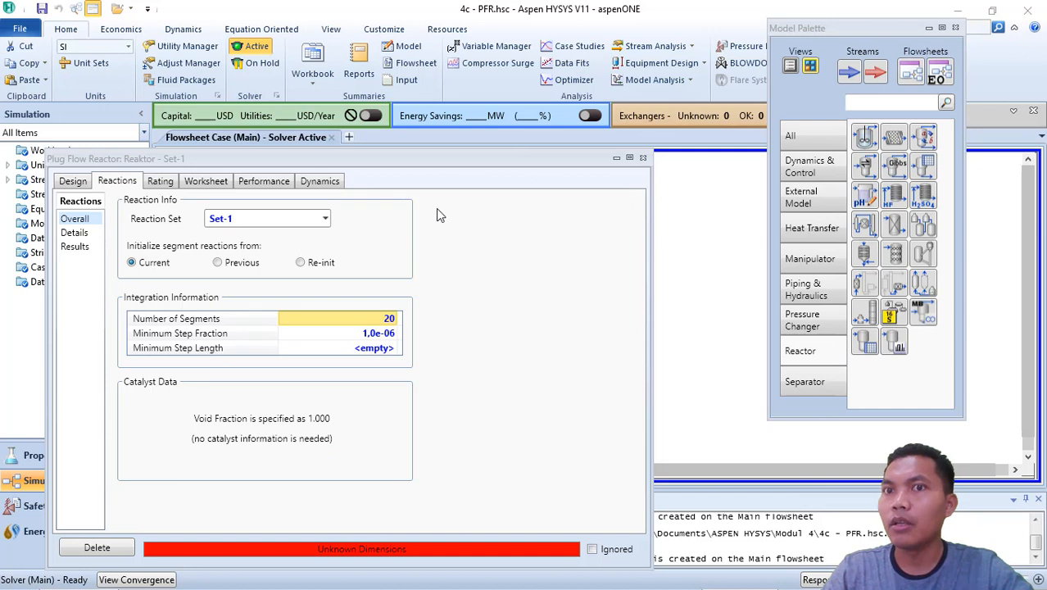
left_click(161, 181)
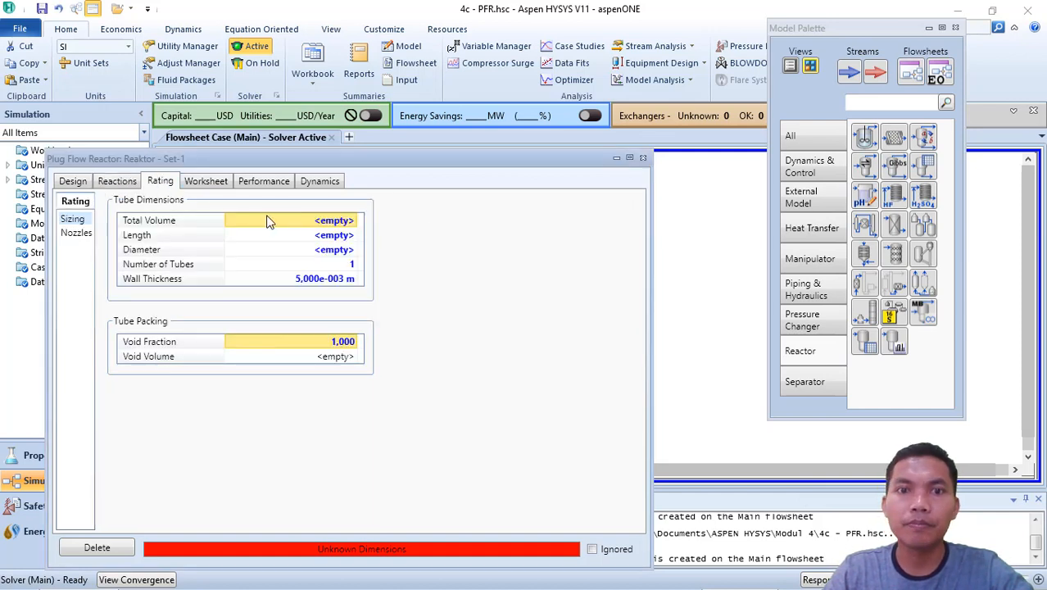
left_click(337, 237)
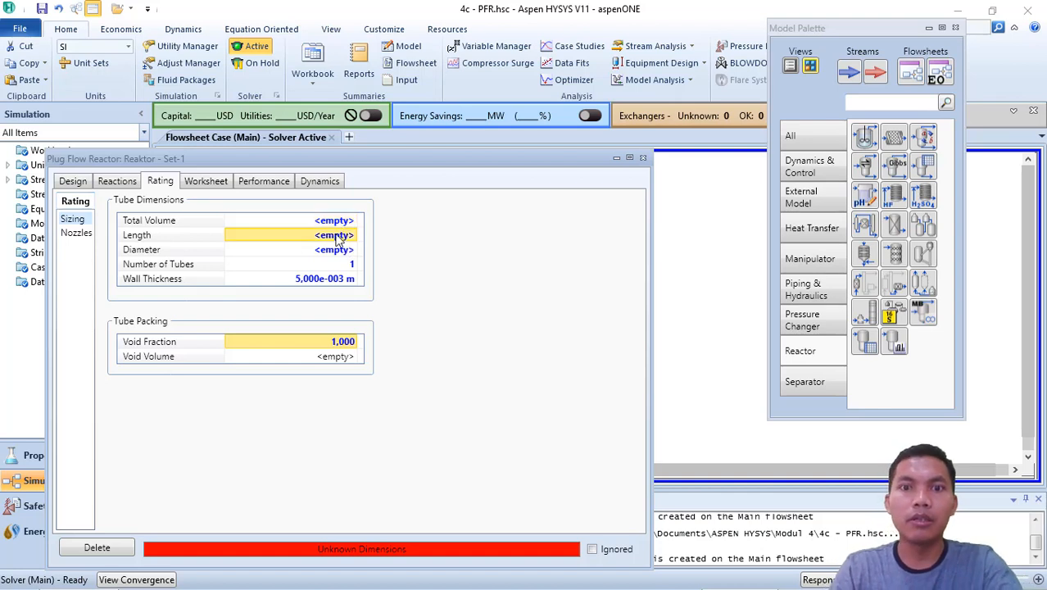
type("0.0")
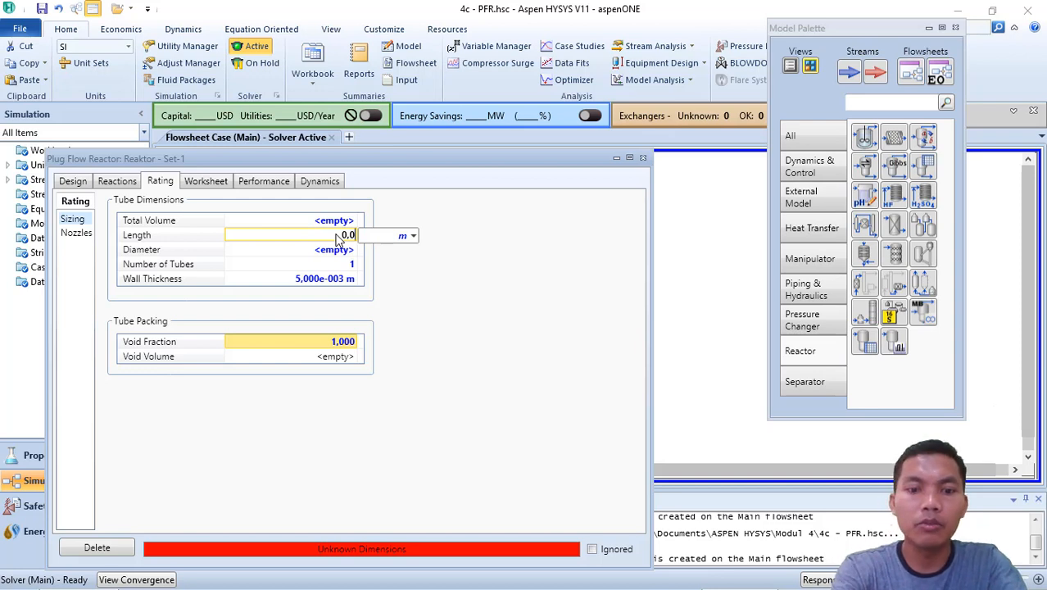
type("57")
key("Return")
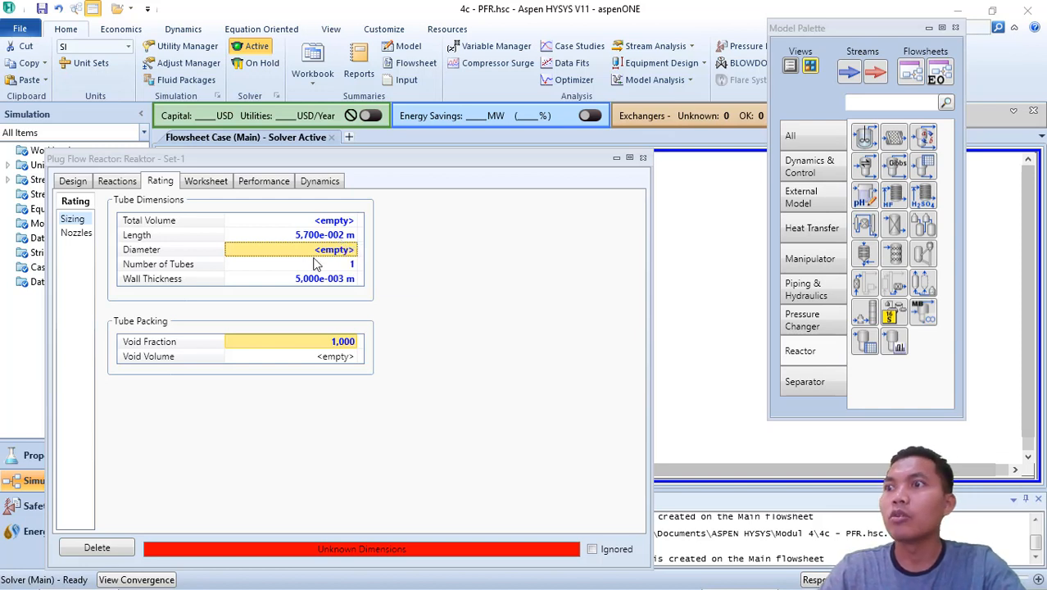
Step: Set the reactor's tube length to 10 m, diameter to 0.057 m and number of tubes to 500
left_click(332, 236)
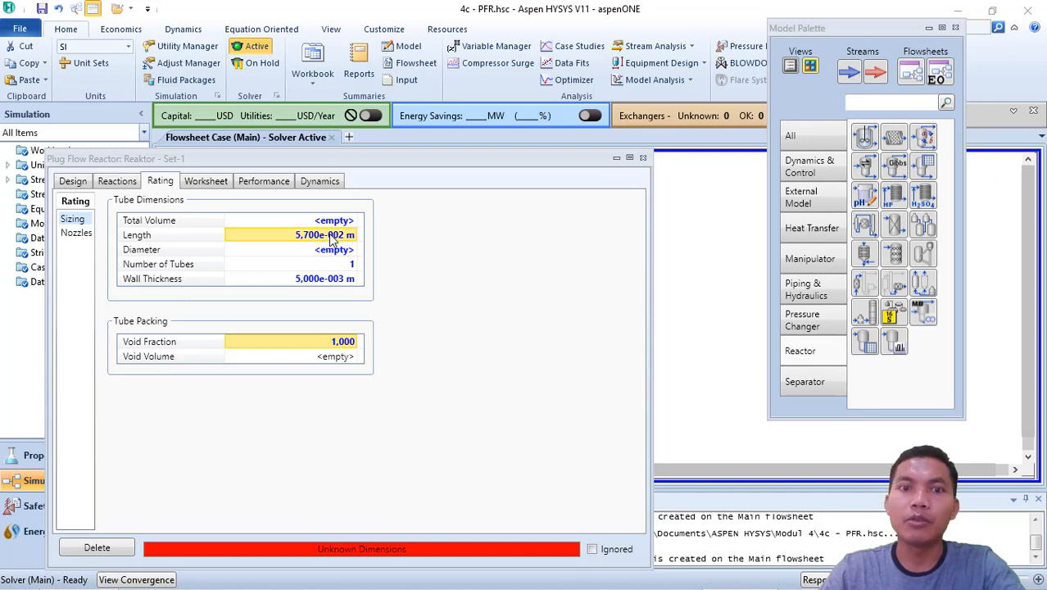
type("10")
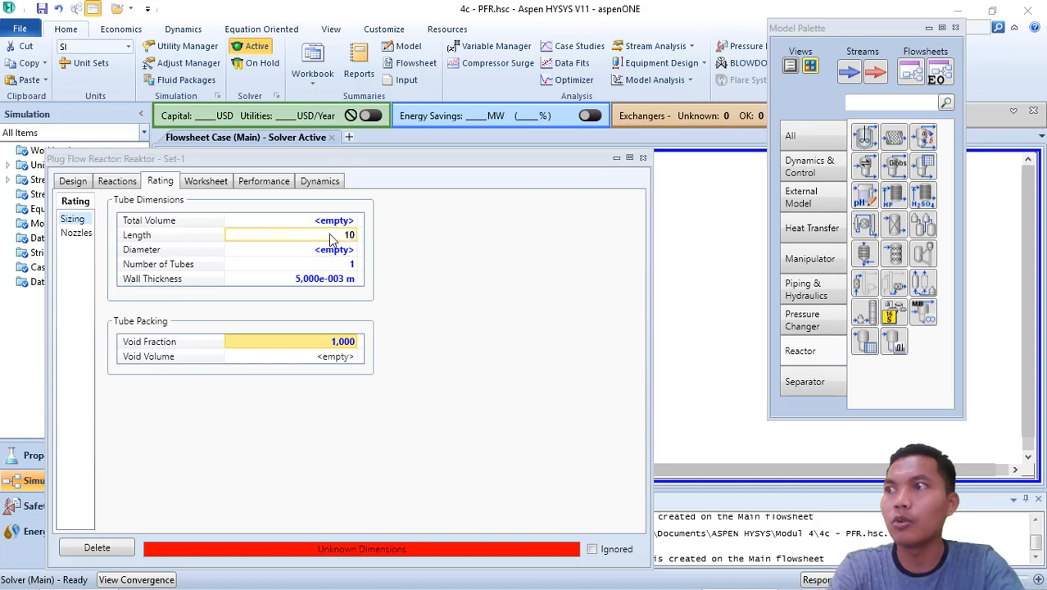
key("Return")
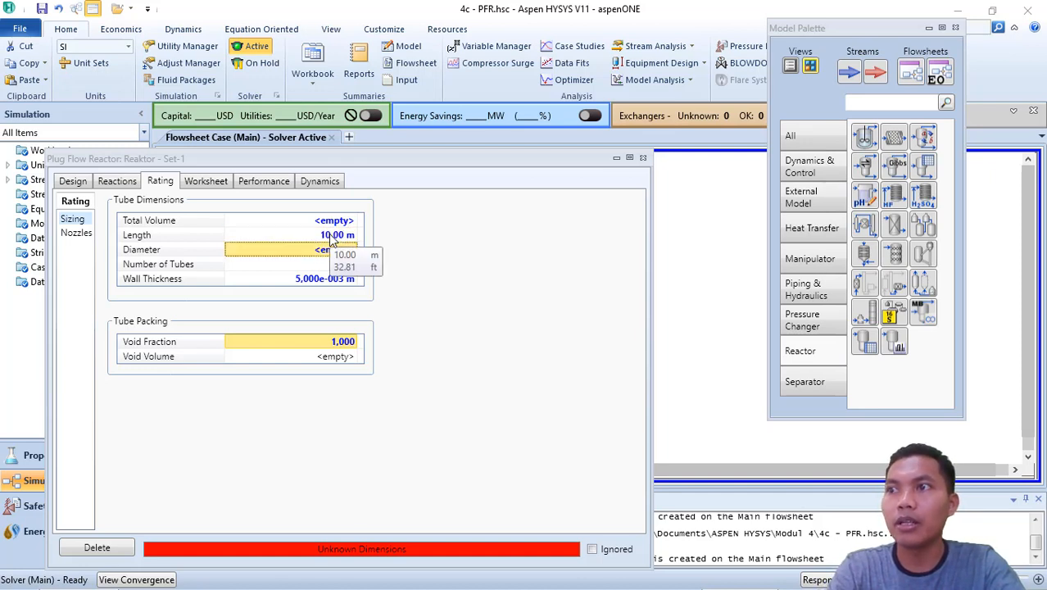
type("2")
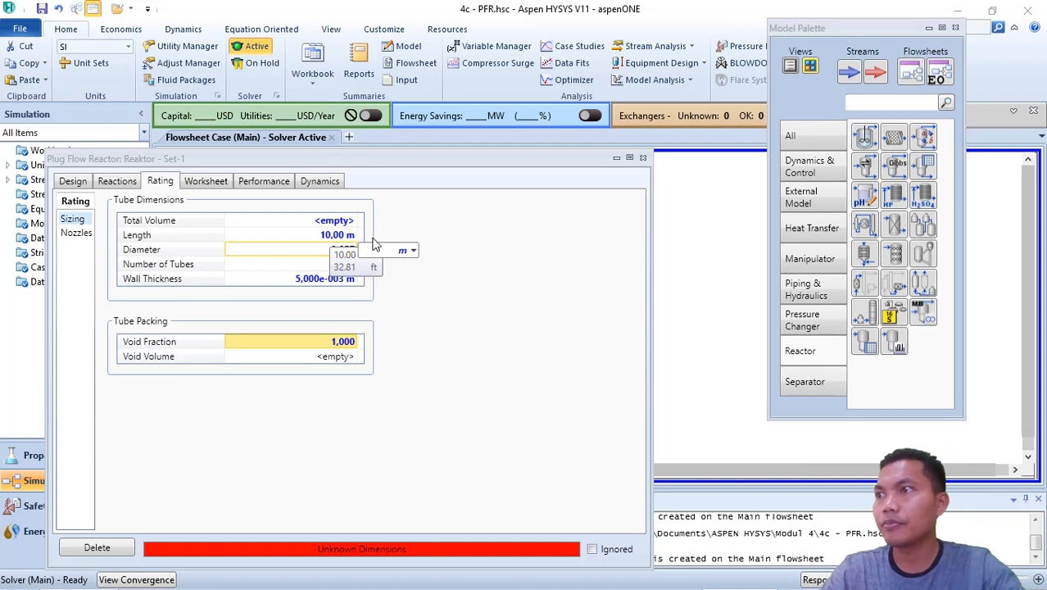
key("Return")
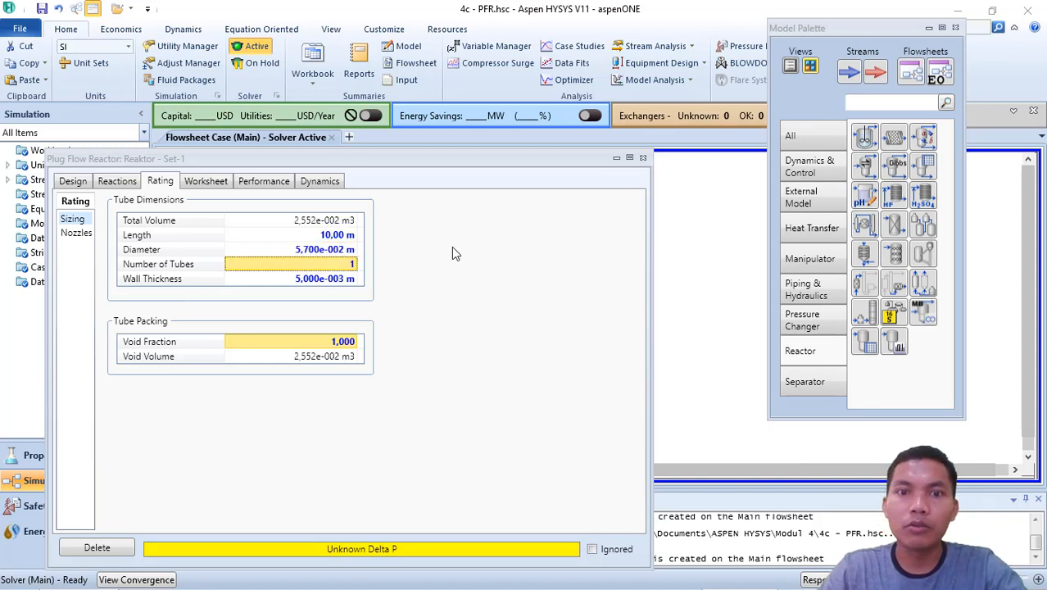
left_click(333, 268)
type("500")
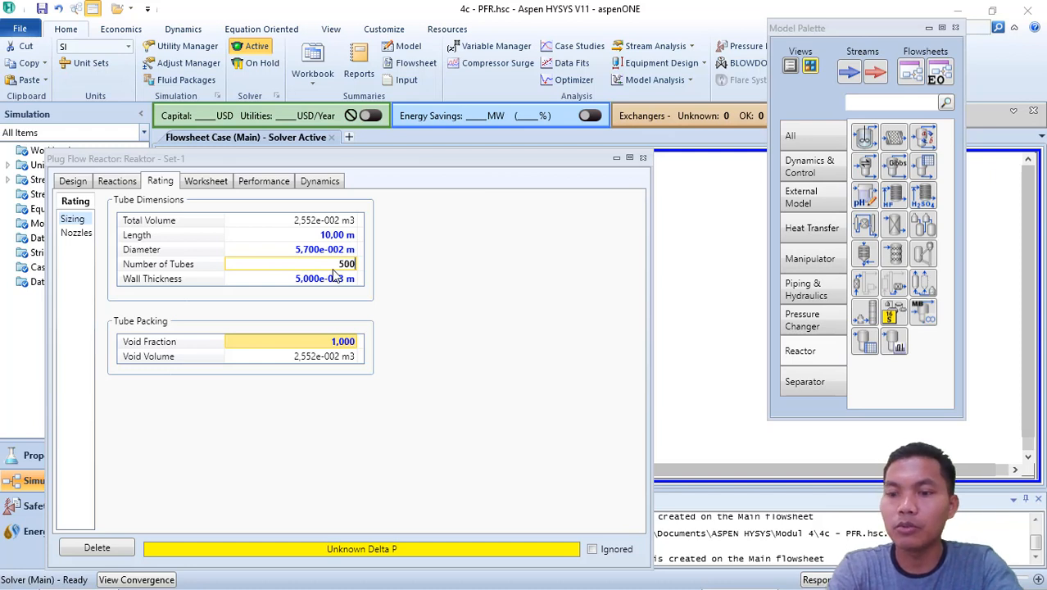
key("Return")
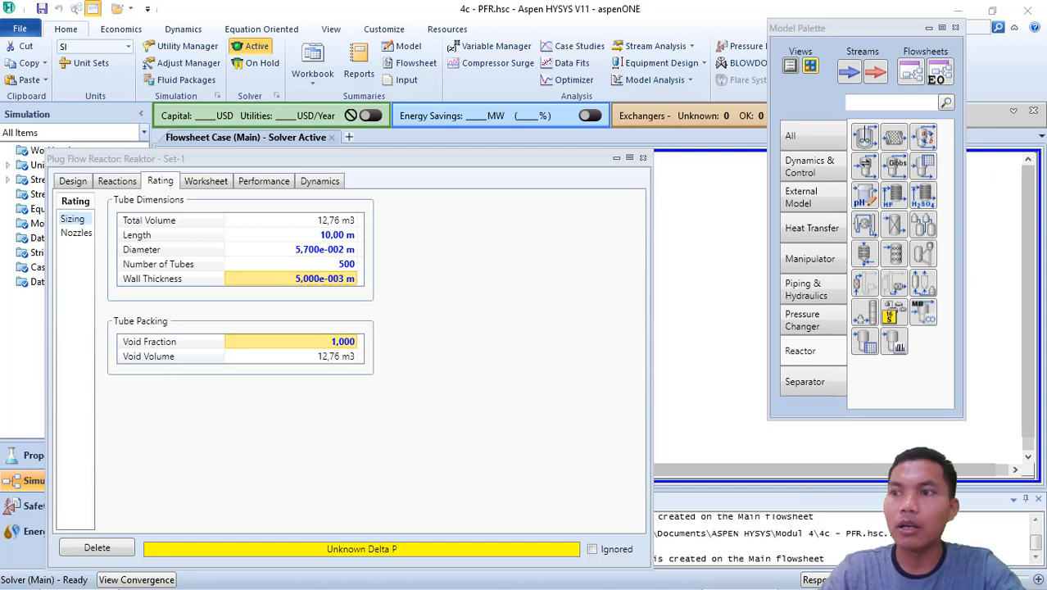
Step: Set the reactor's user-specified pressure drop to 50 kPa in its design parameters
left_click(75, 182)
left_click(297, 274)
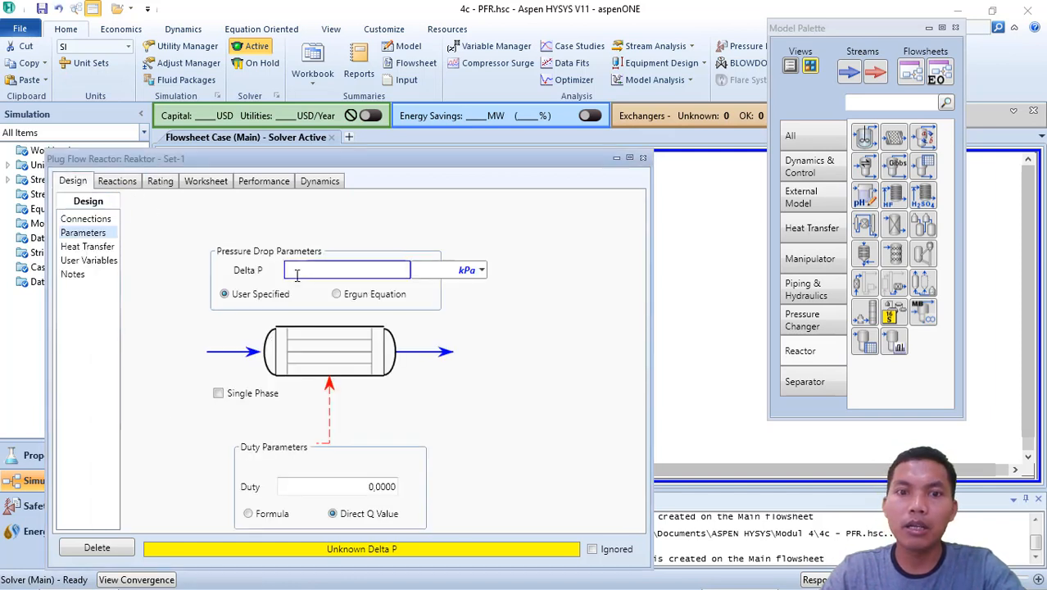
type("50")
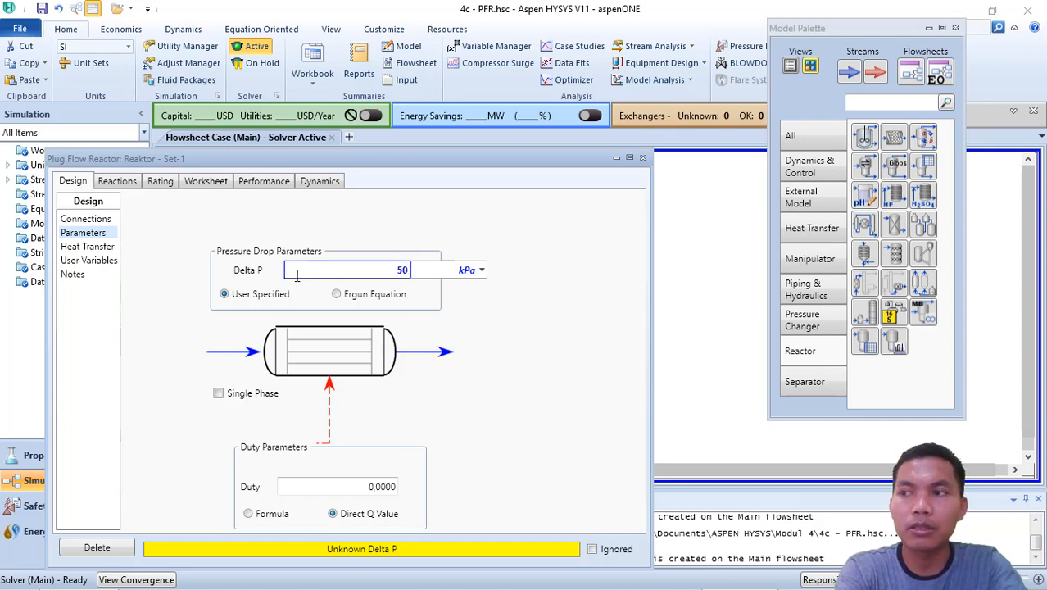
key("Return")
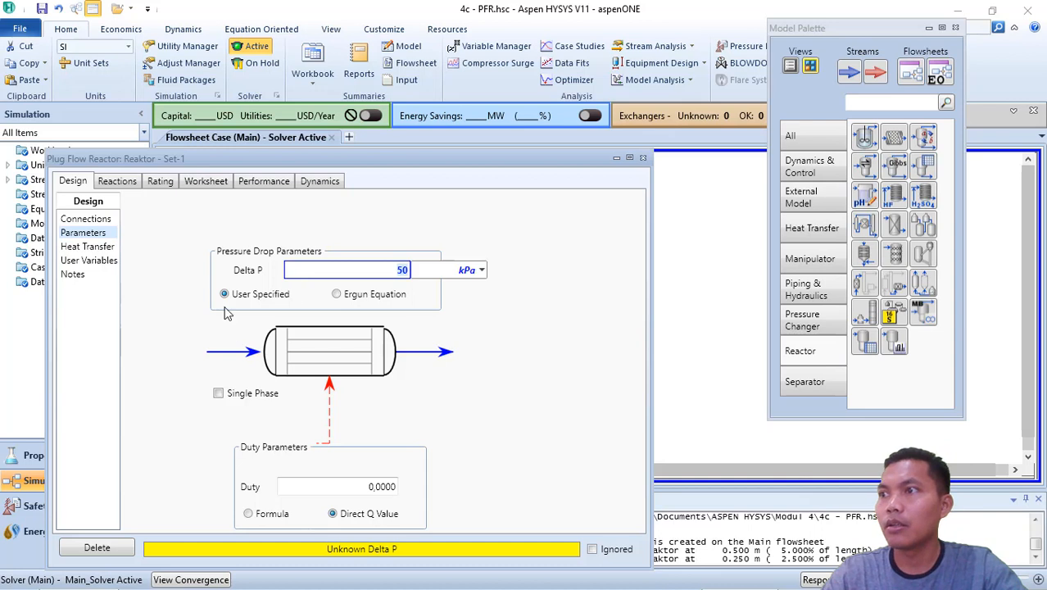
Step: Set the temperature of the reactor's outlet stream RXout to 500 °C in the reactor's worksheet
left_click(387, 211)
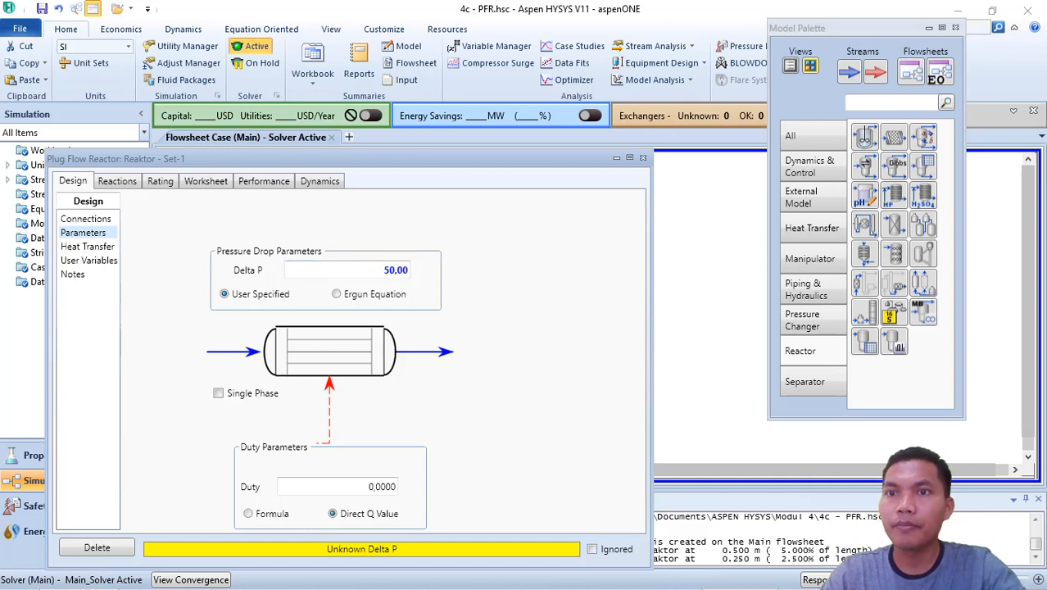
left_click(205, 181)
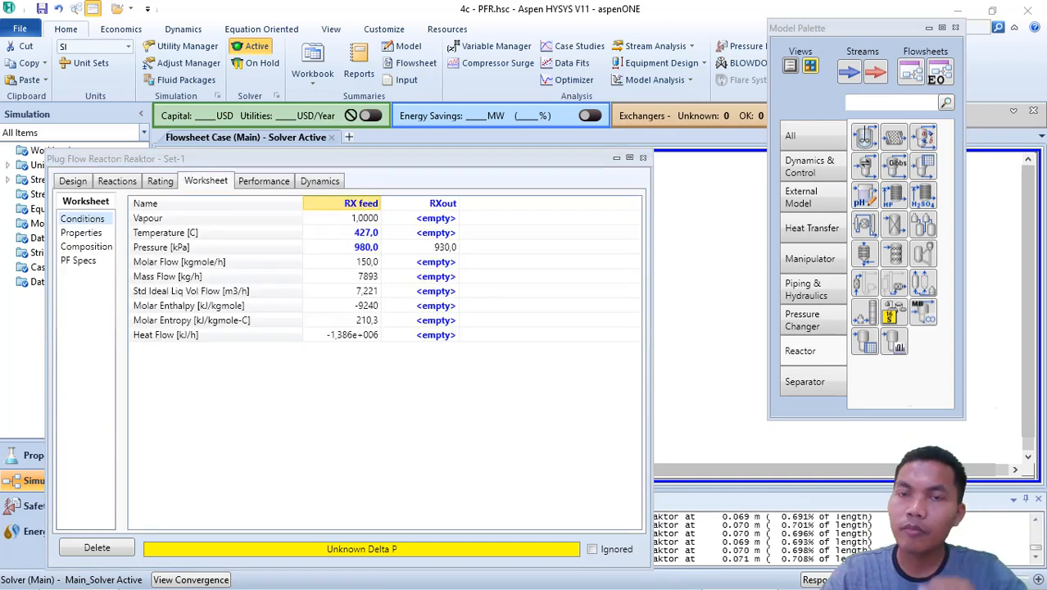
left_click(161, 182)
left_click(199, 182)
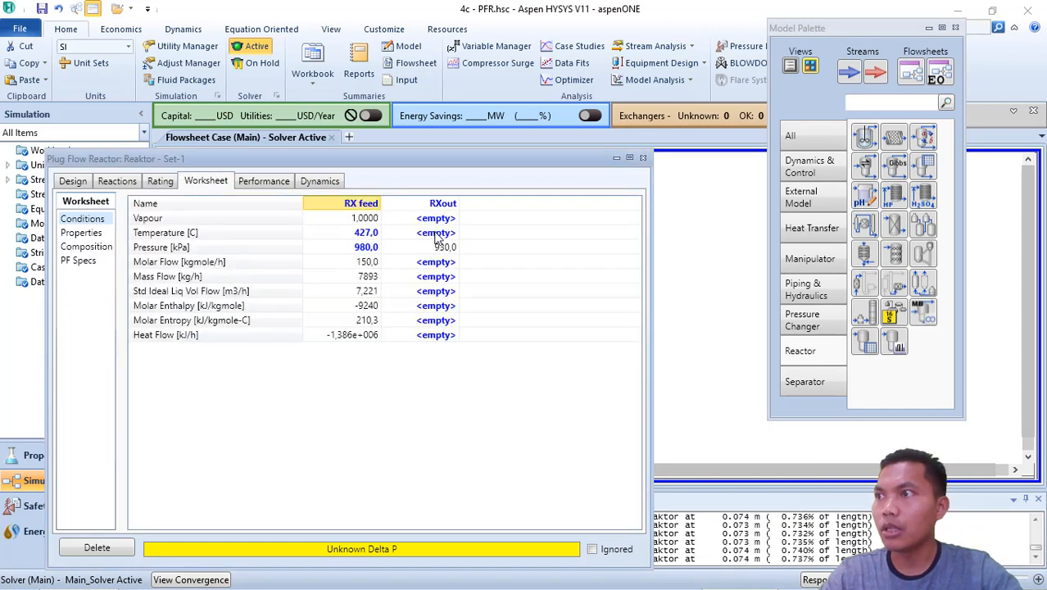
left_click(438, 234)
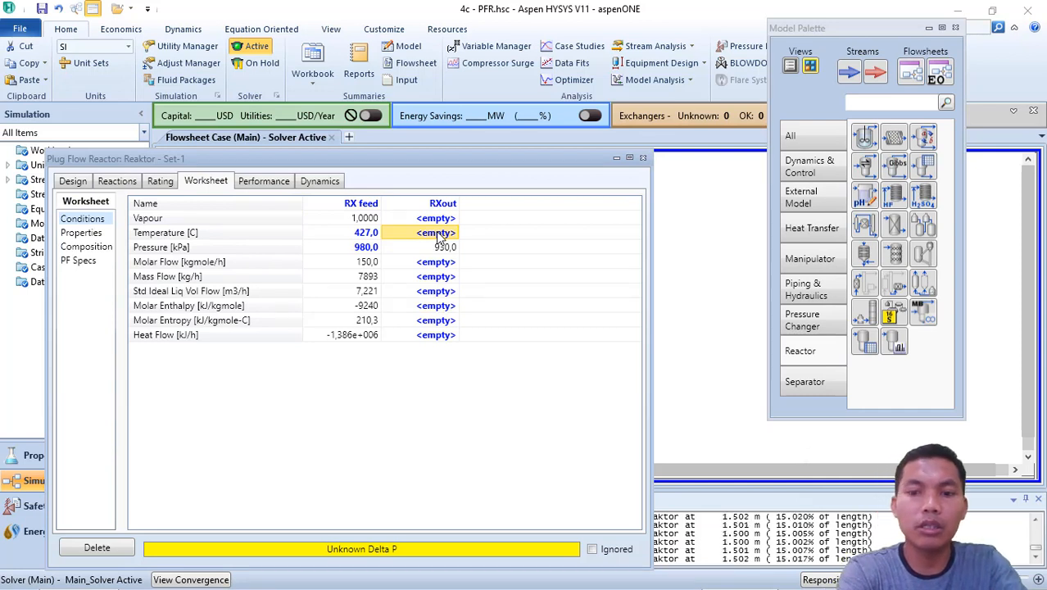
type("500")
key("Return")
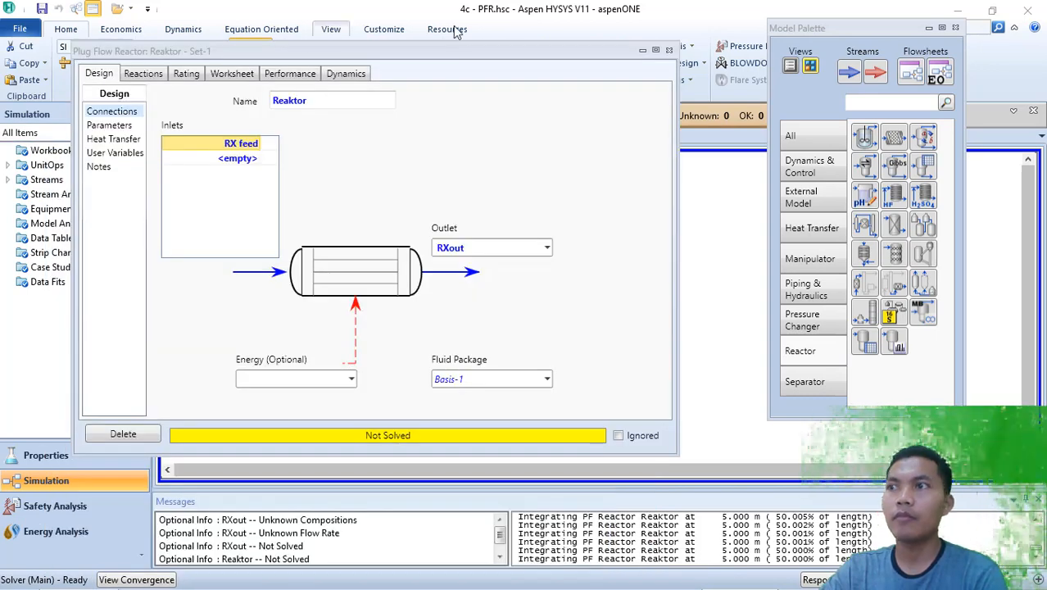
Step: Attach a new energy stream named RX Energy to the reactor and return to the flowsheet
left_click(248, 75)
left_click(139, 73)
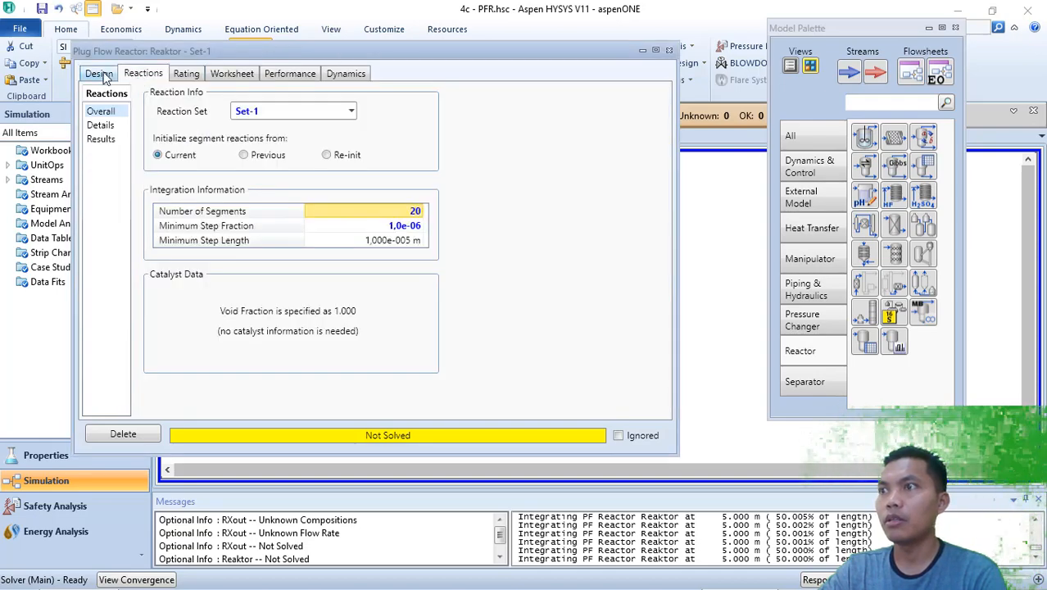
left_click(98, 73)
left_click(286, 378)
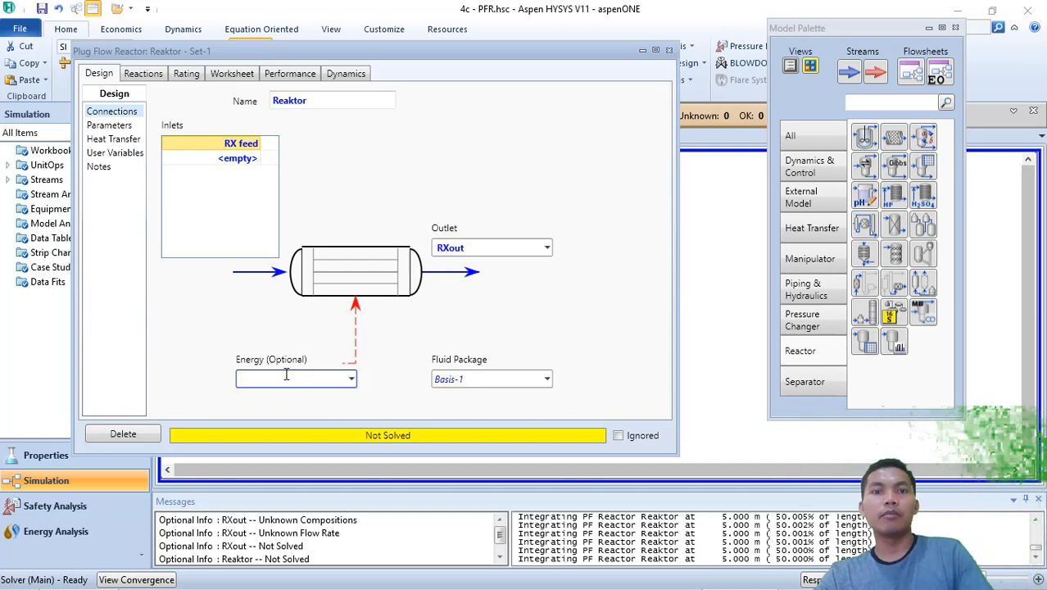
type("RX")
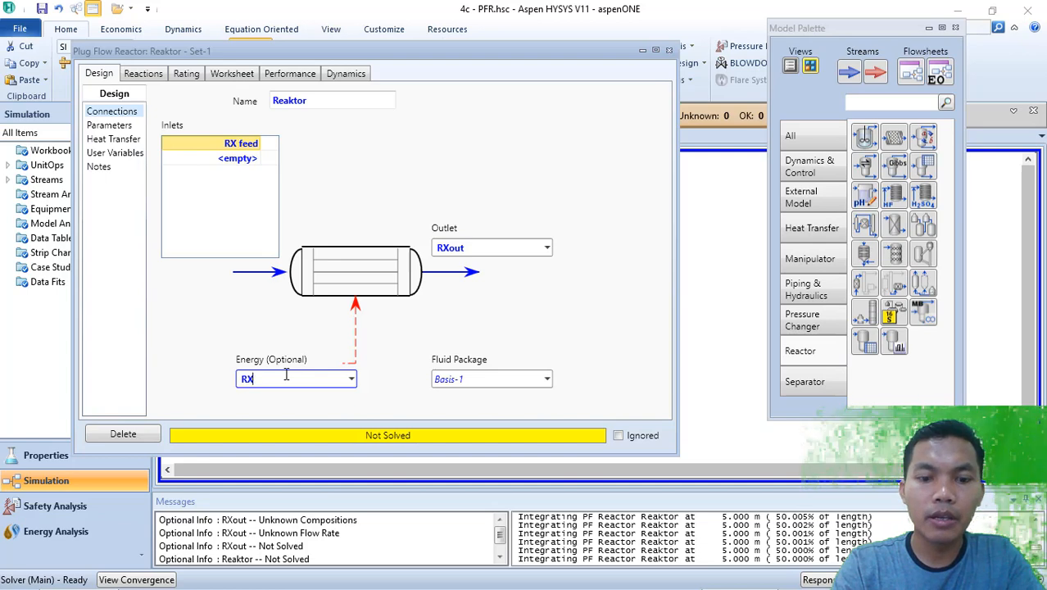
type(" Energy")
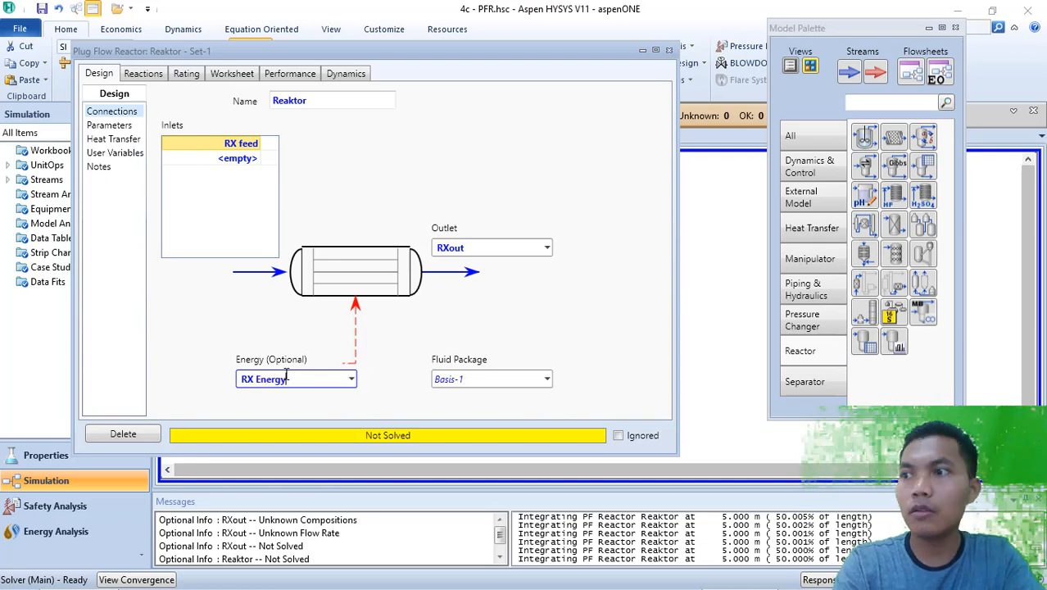
key("Return")
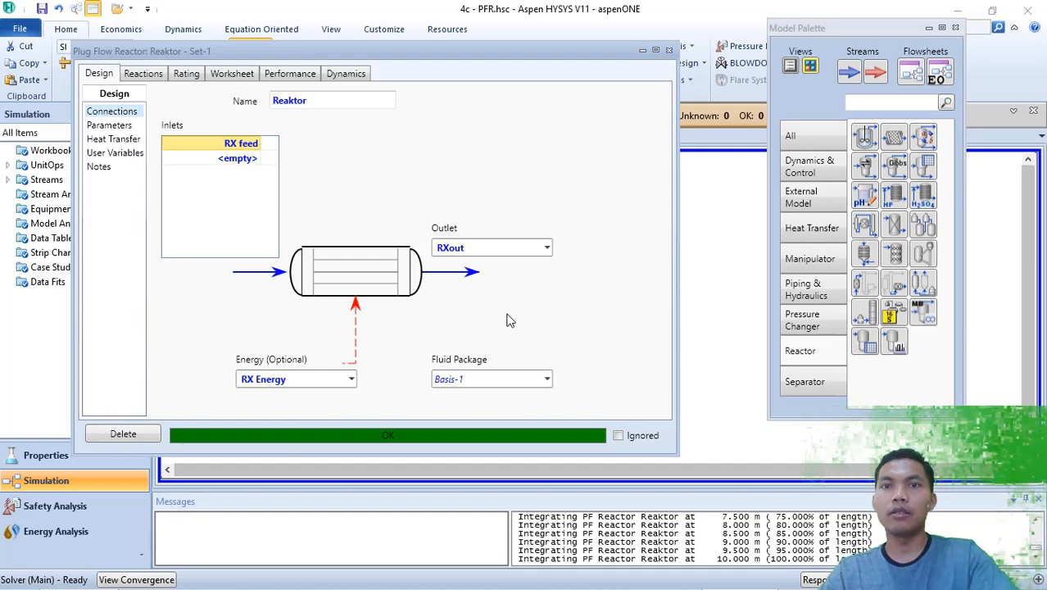
left_click(669, 50)
left_click(657, 250)
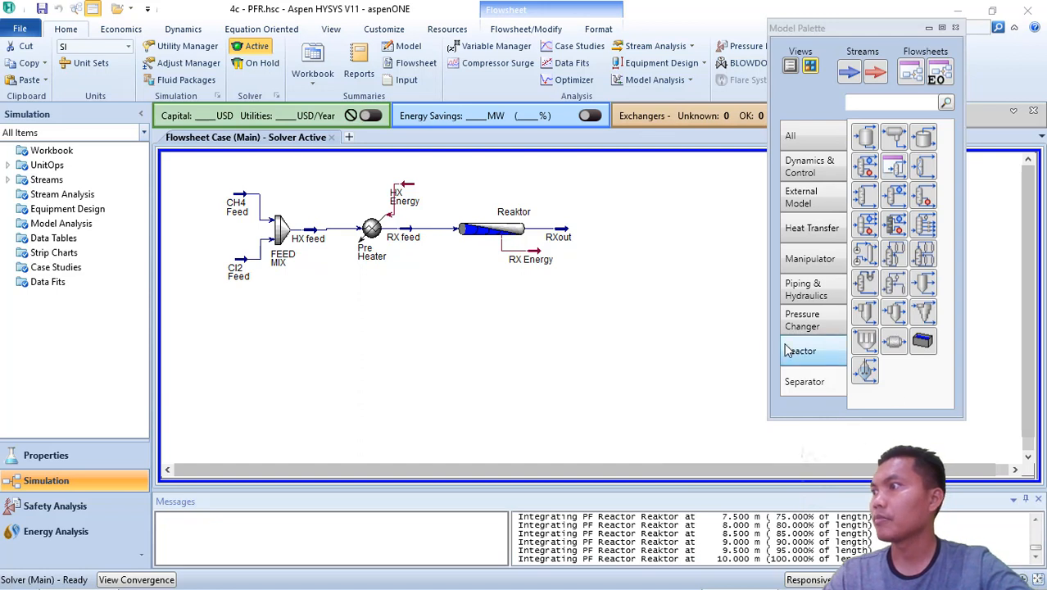
Step: Place a Component Splitter downstream of the RXout stream and name it Separator
left_click(924, 167)
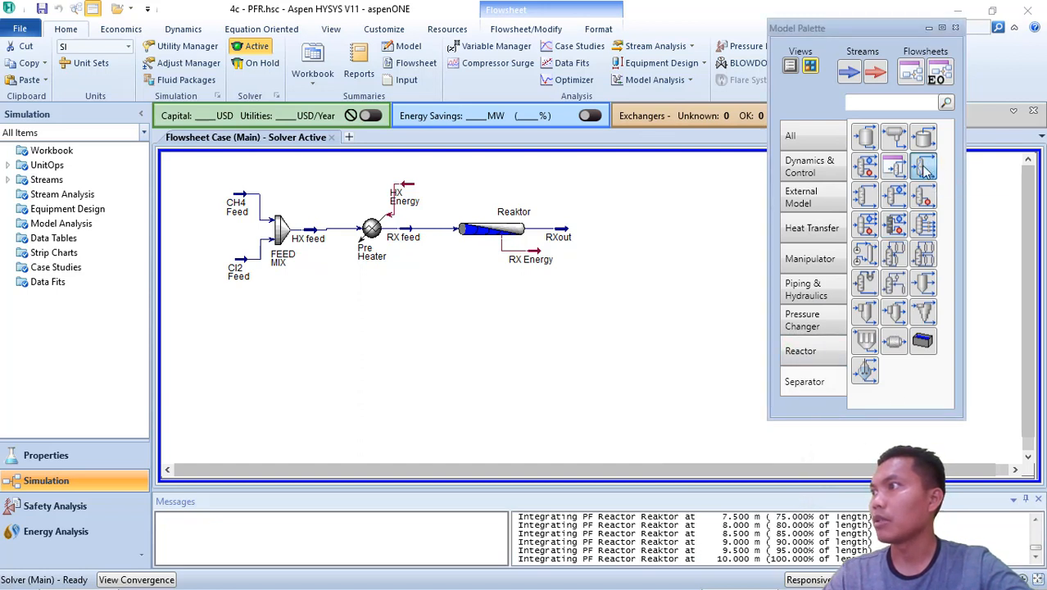
left_click(588, 261)
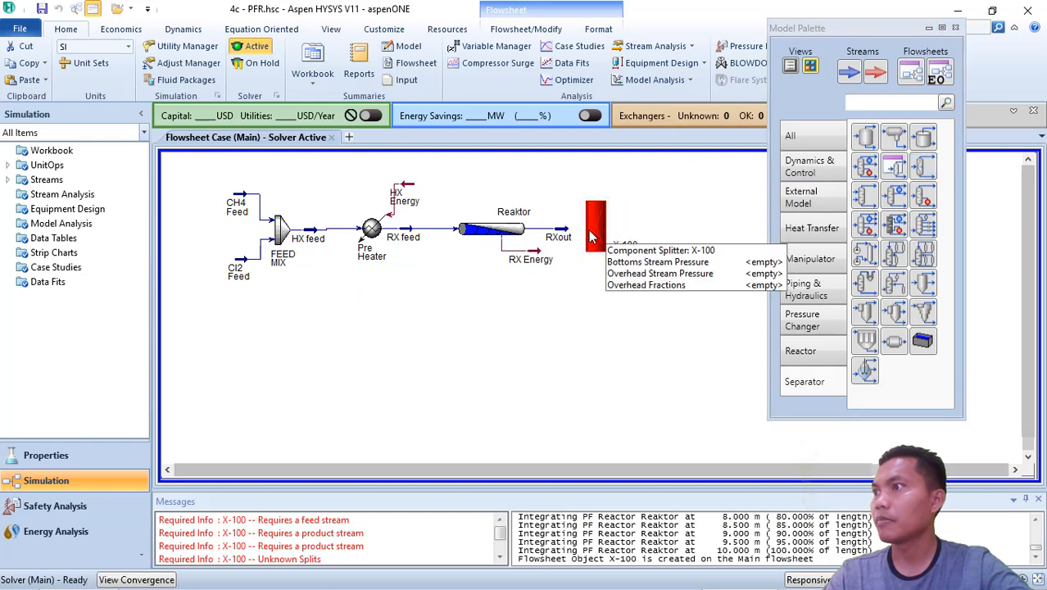
double_click(594, 236)
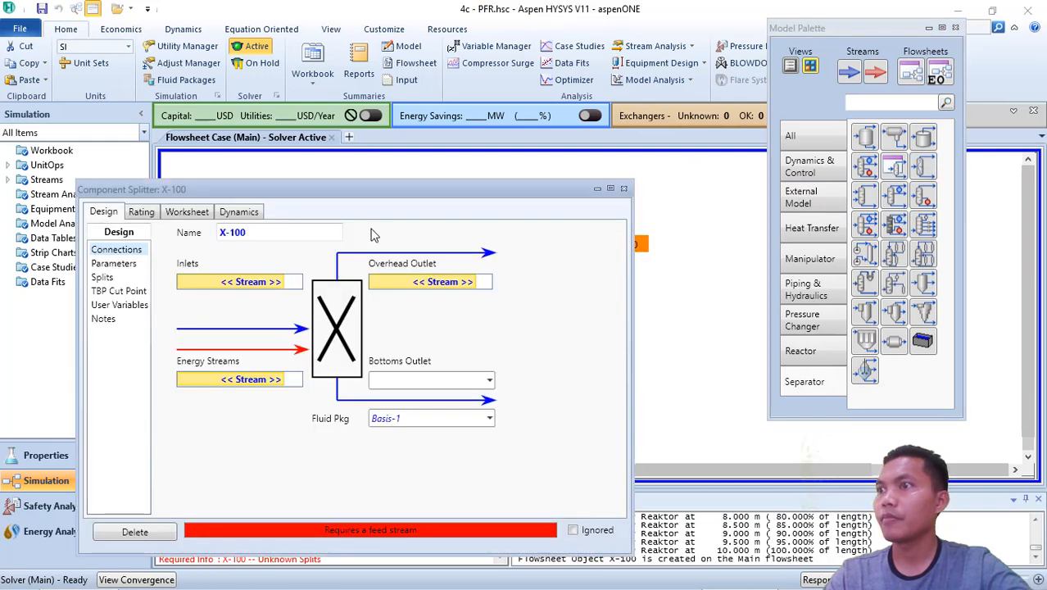
left_click(267, 234)
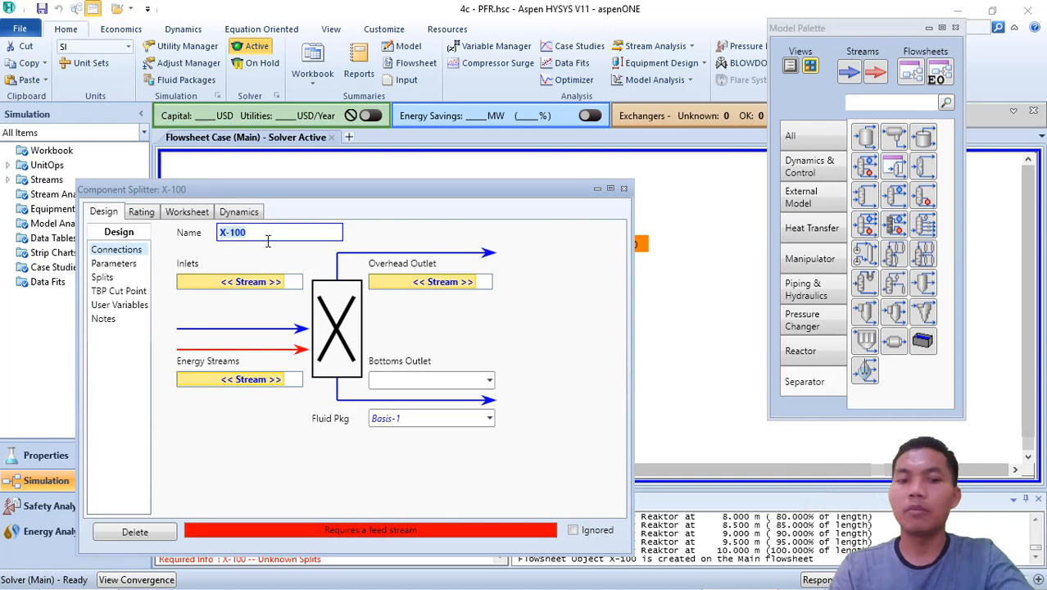
type("Separator")
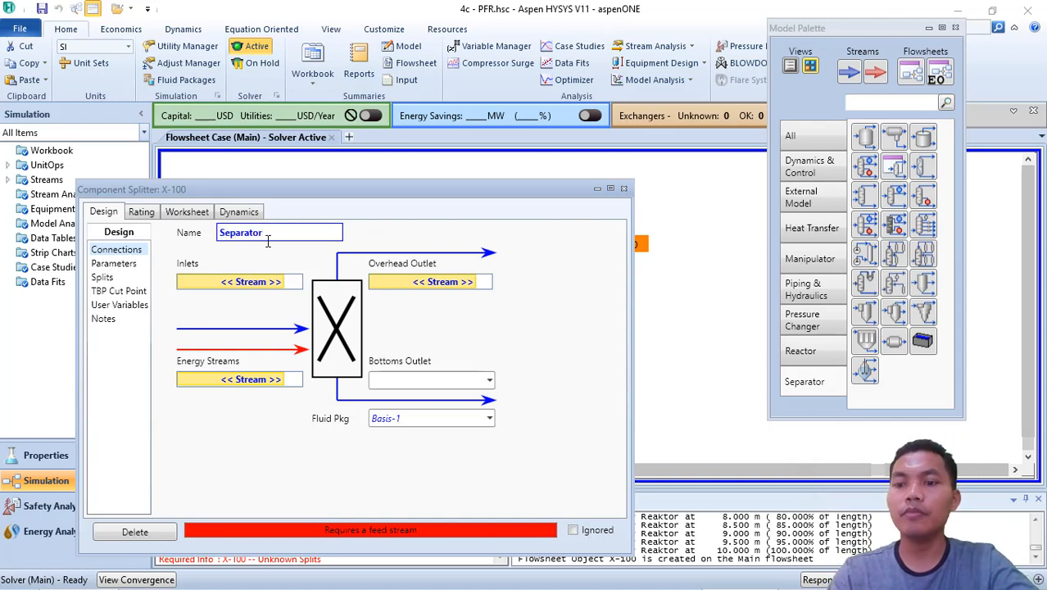
key("Return")
left_click(515, 342)
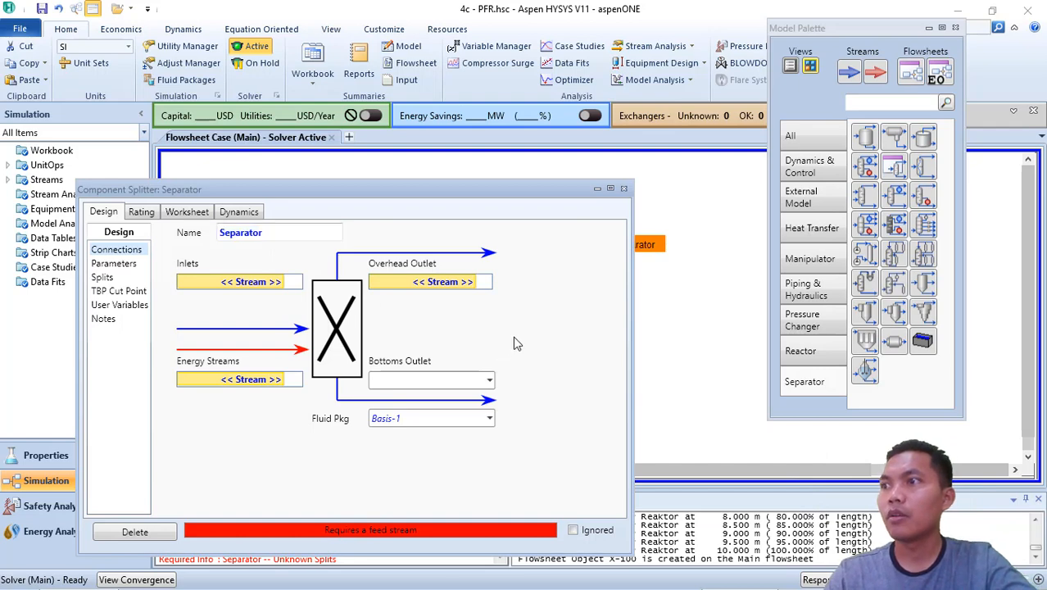
Step: Assign RXout as the splitter's inlet and create an overhead outlet stream named TopGas
left_click(286, 283)
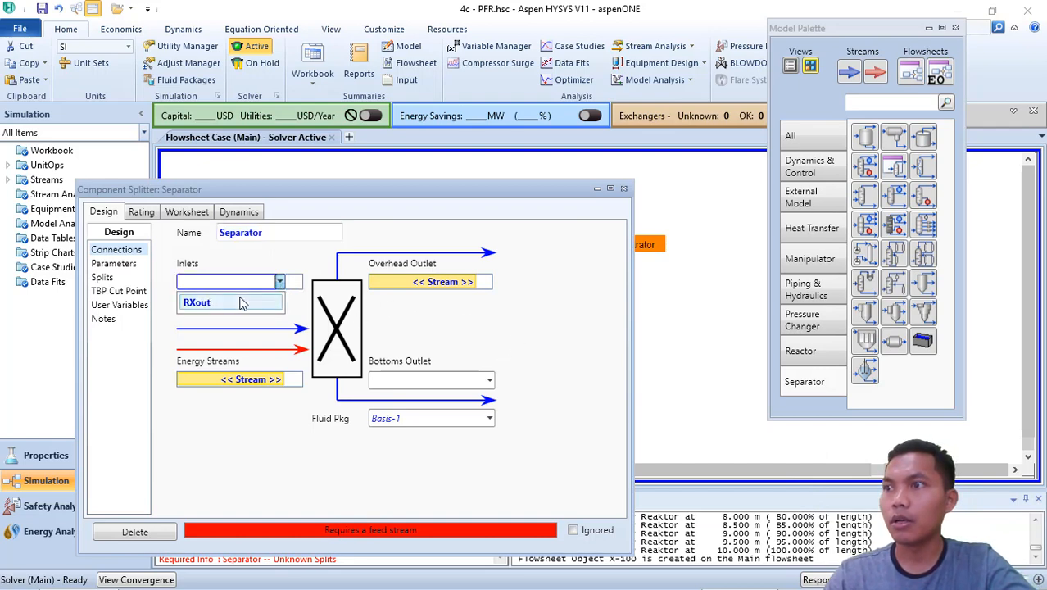
left_click(242, 303)
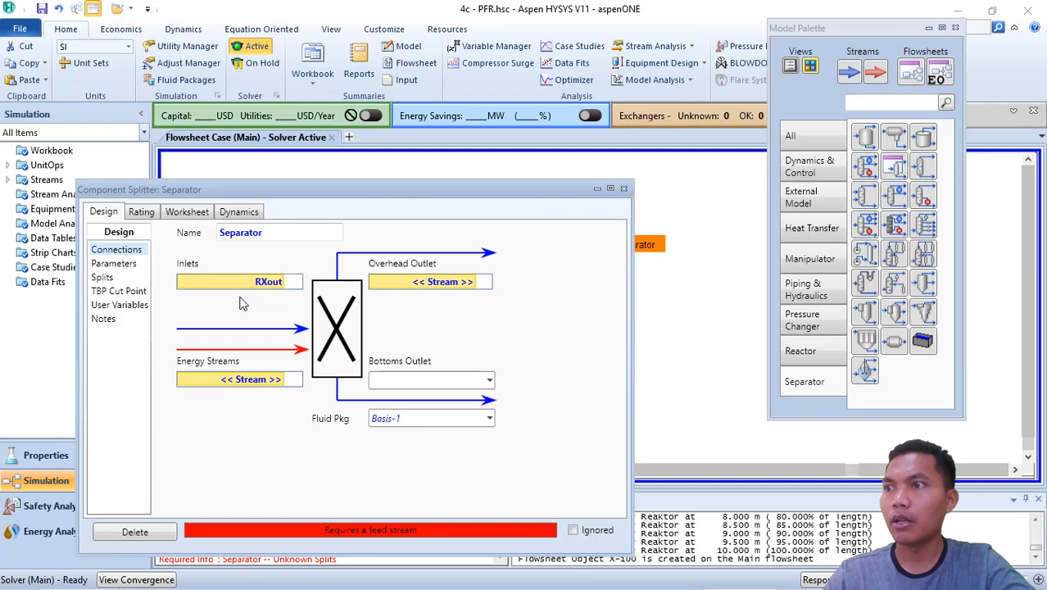
left_click(471, 282)
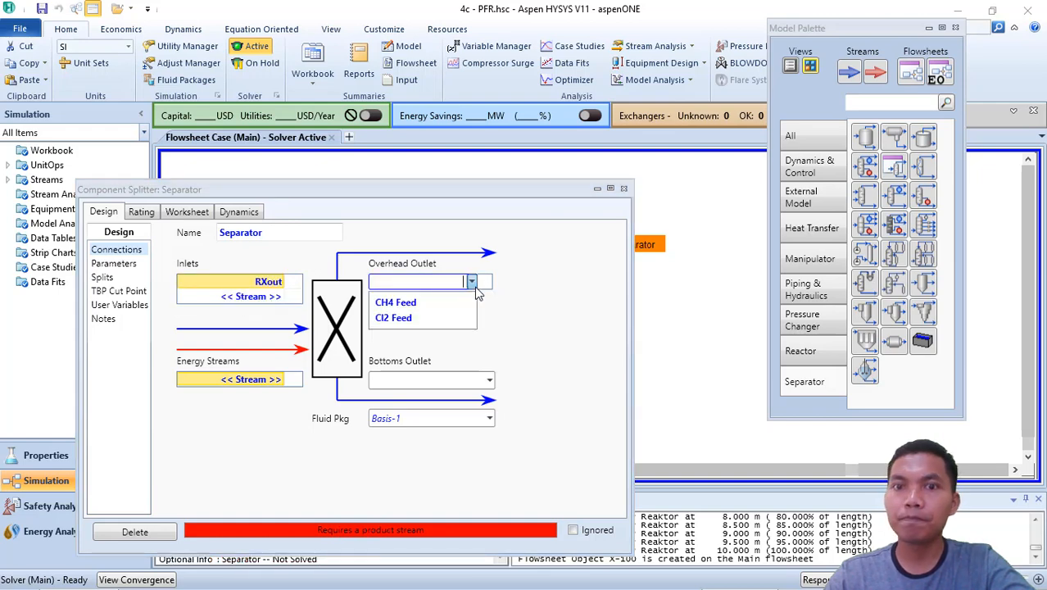
left_click(425, 283)
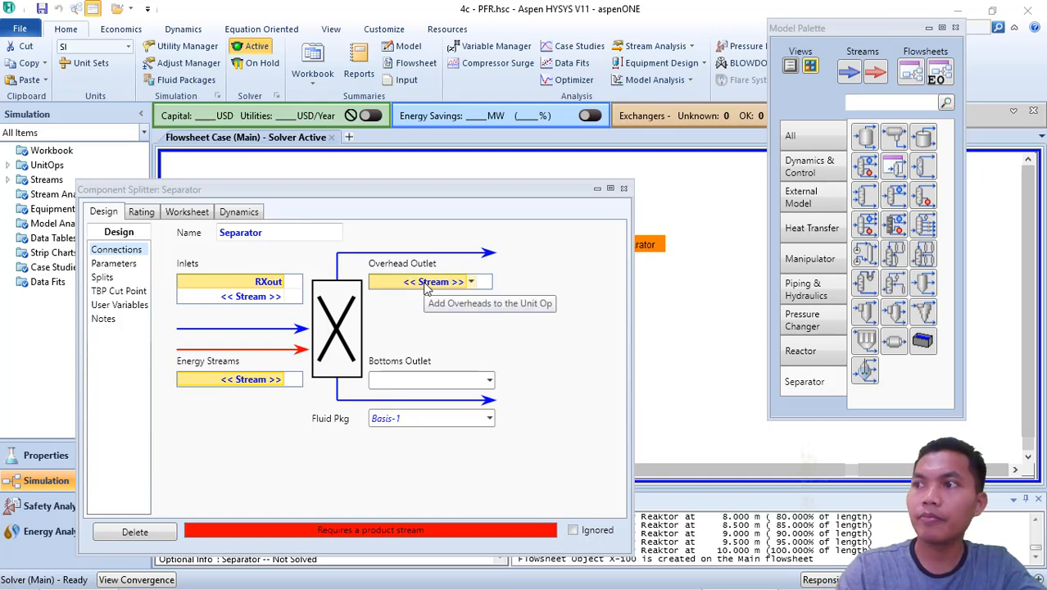
left_click(425, 283)
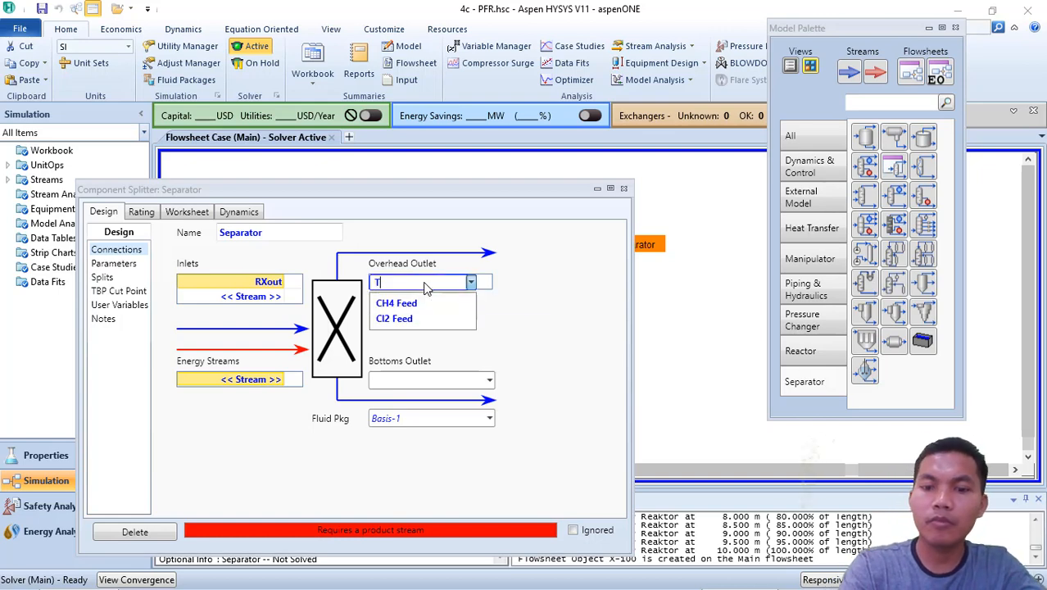
type("TopGas")
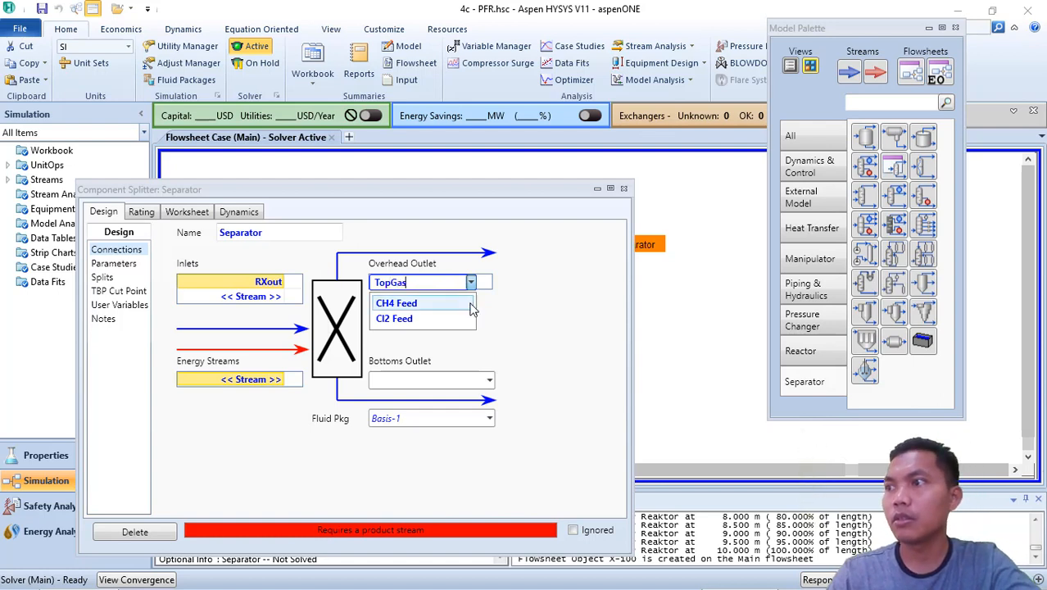
key("Return")
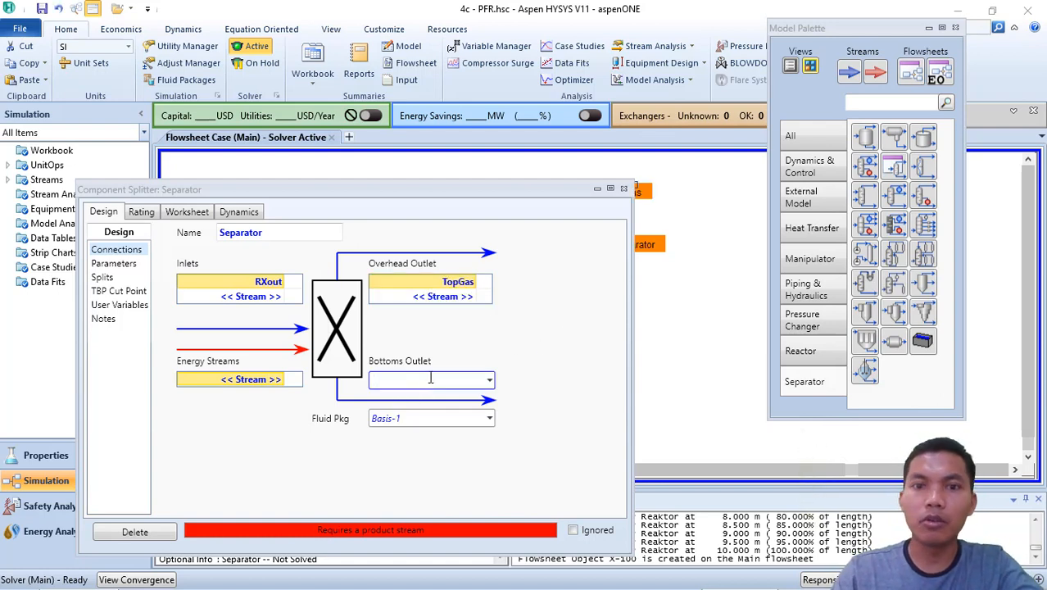
Step: Create a bottoms outlet stream named Produk and an energy stream named SP Energy for the splitter
type("Produ")
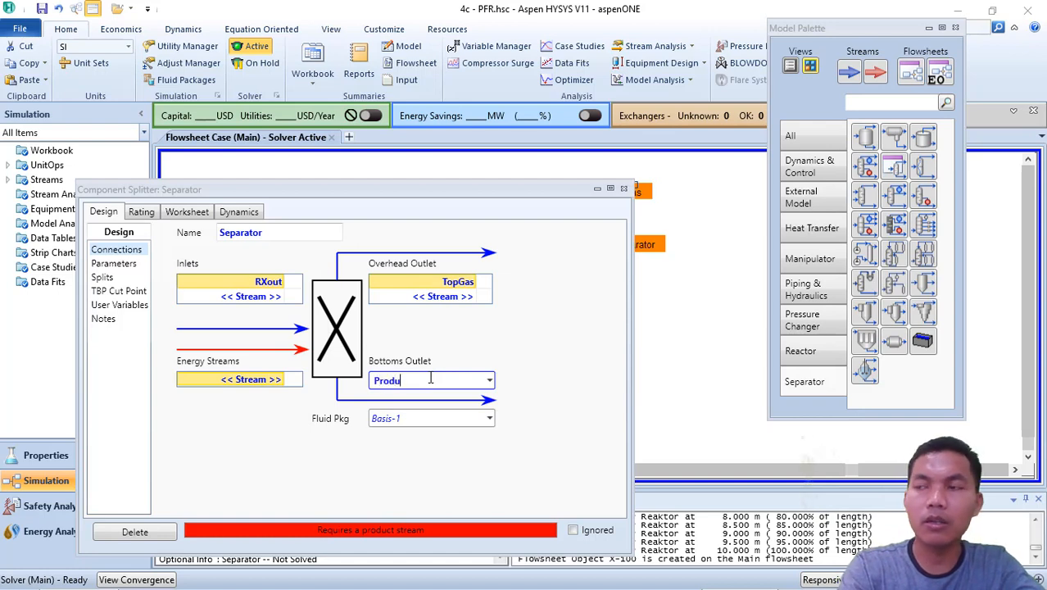
type("k")
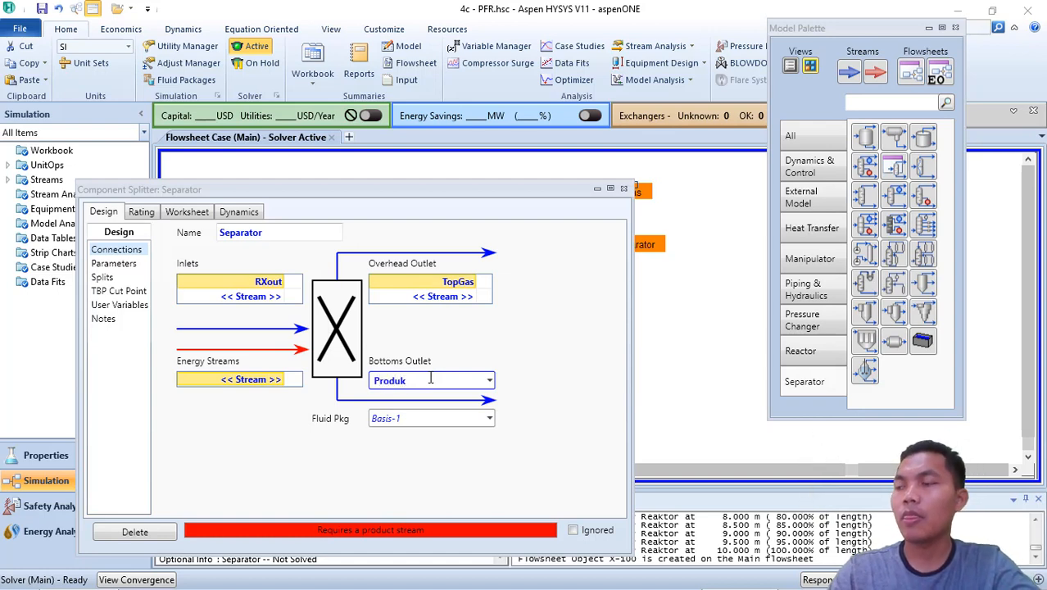
key("Return")
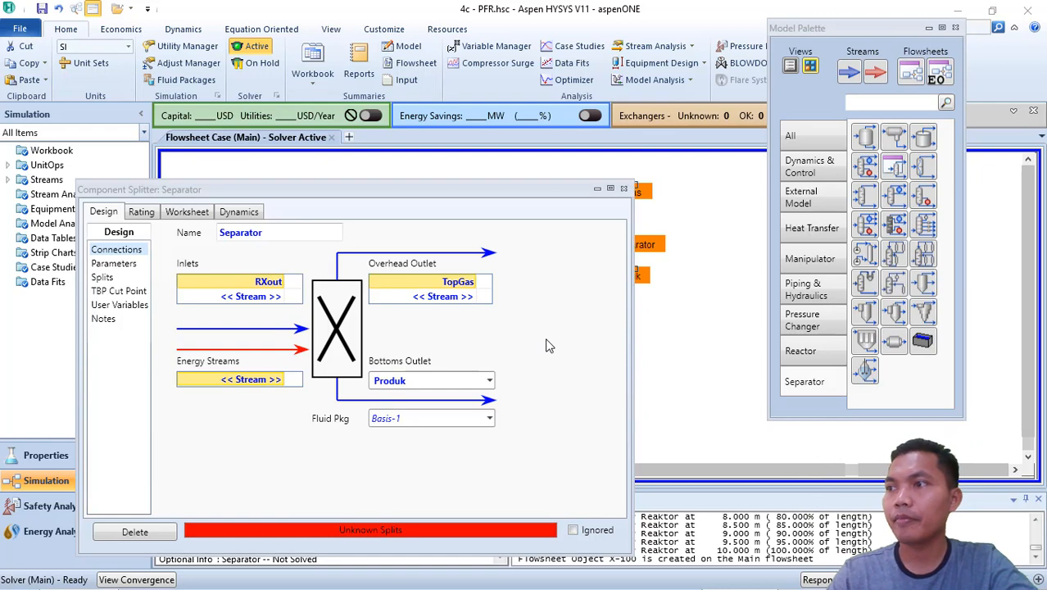
left_click(256, 387)
type("S")
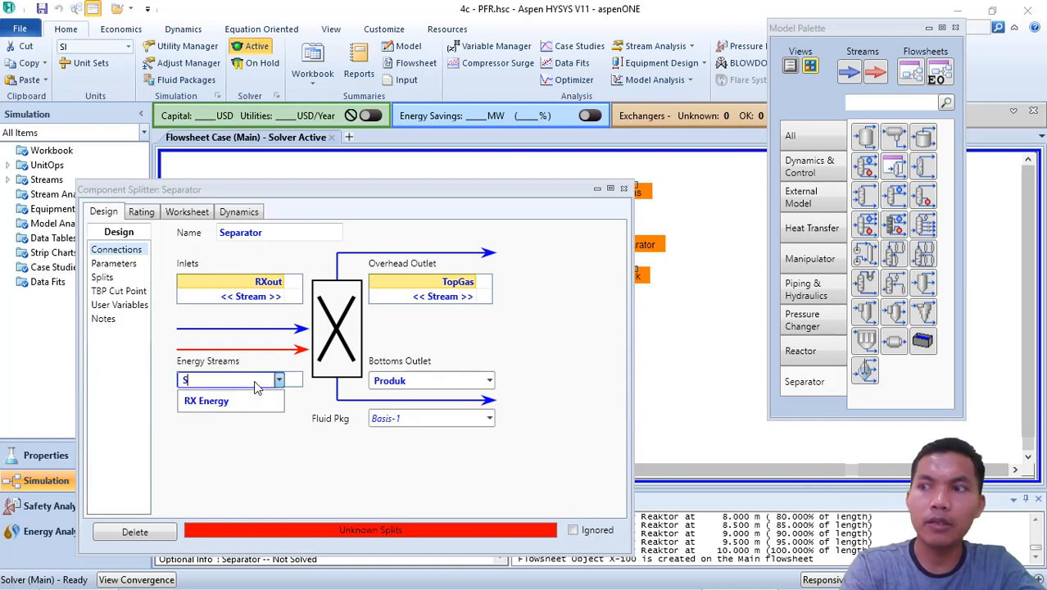
type("P Energy")
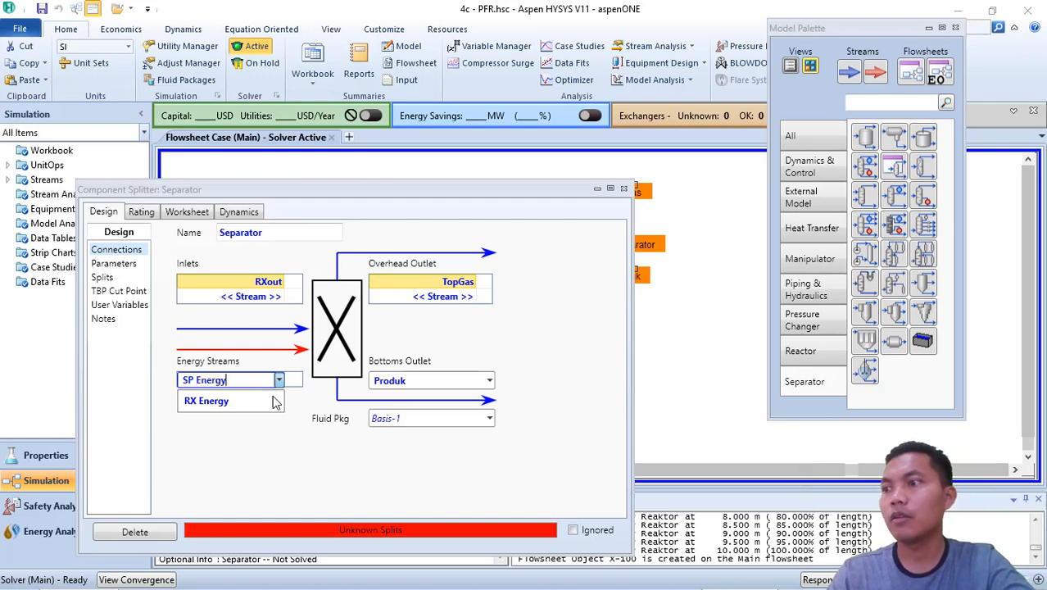
key("Return")
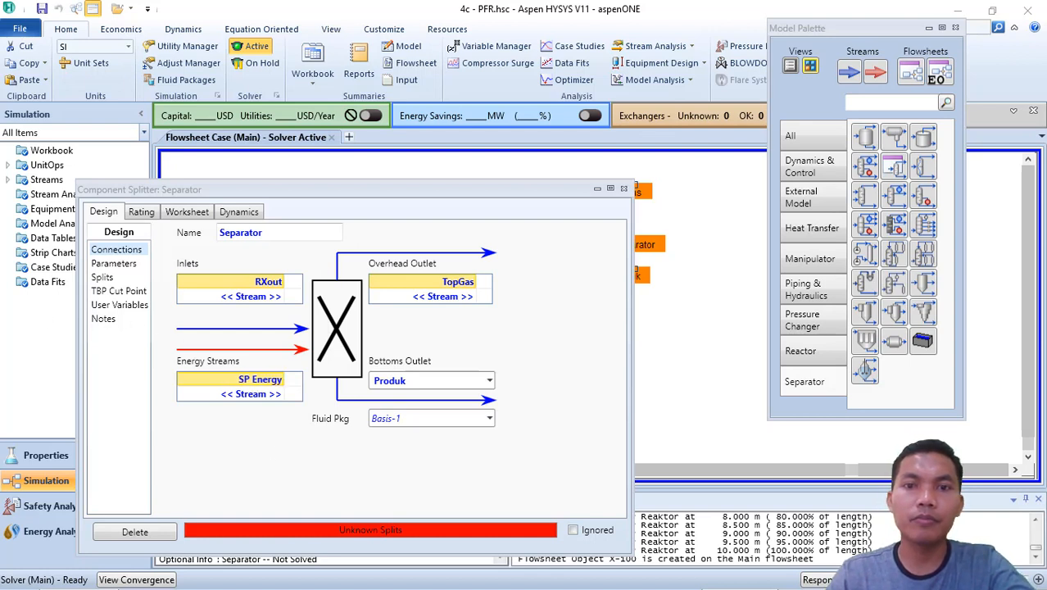
Step: Set the Methane split fraction to TopGas to 1 in the component splitter's split specifications
left_click(100, 278)
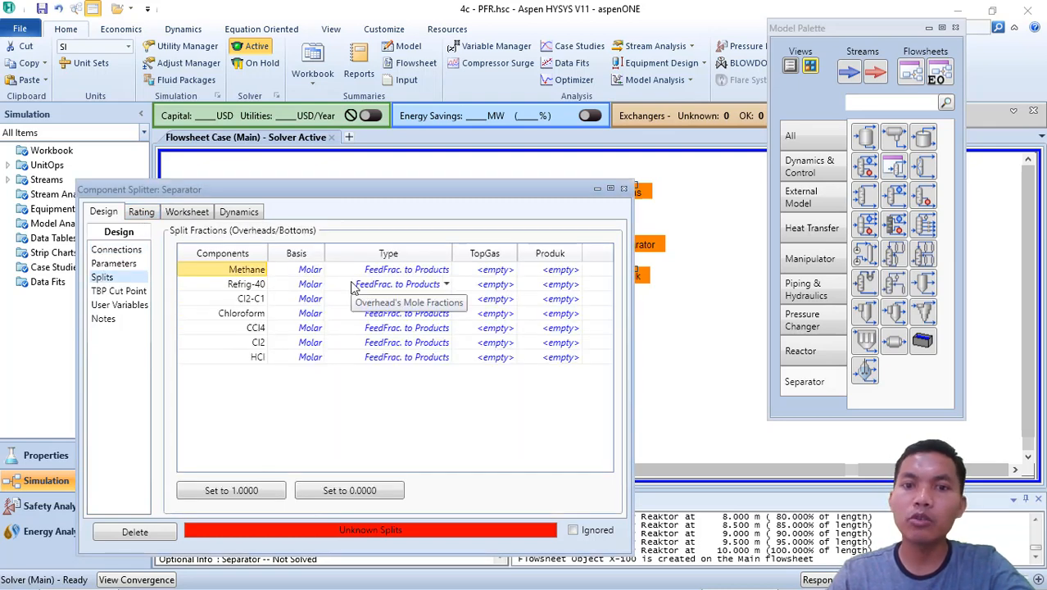
left_click(490, 273)
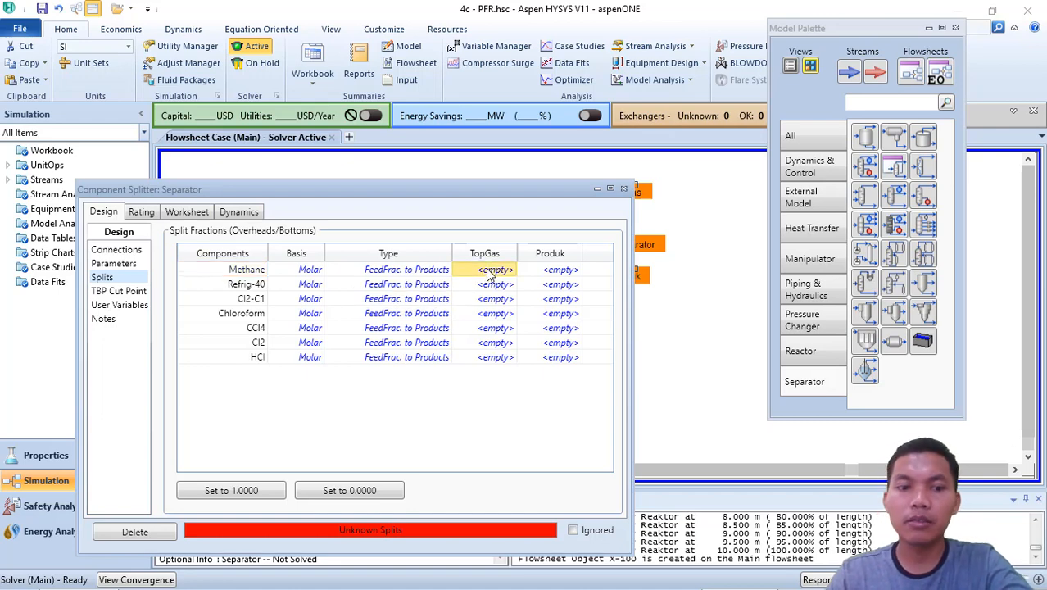
type("1")
key("Return")
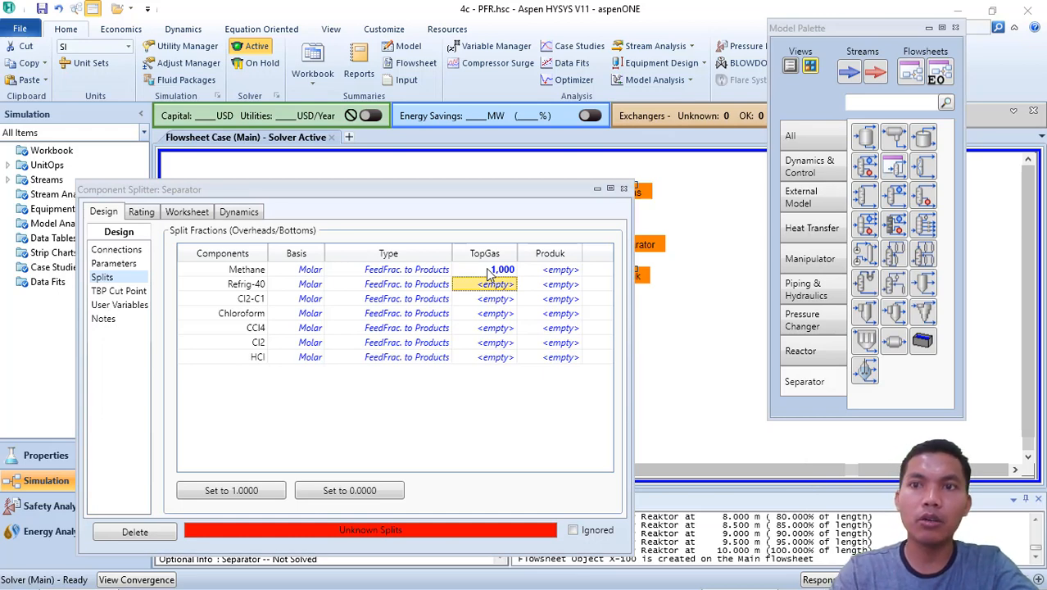
Step: Set the TopGas split fractions of Refrig-40, Cl2-C1, Chloroform, CCl4, Cl2 and HCl to 0
type("0")
key("Return")
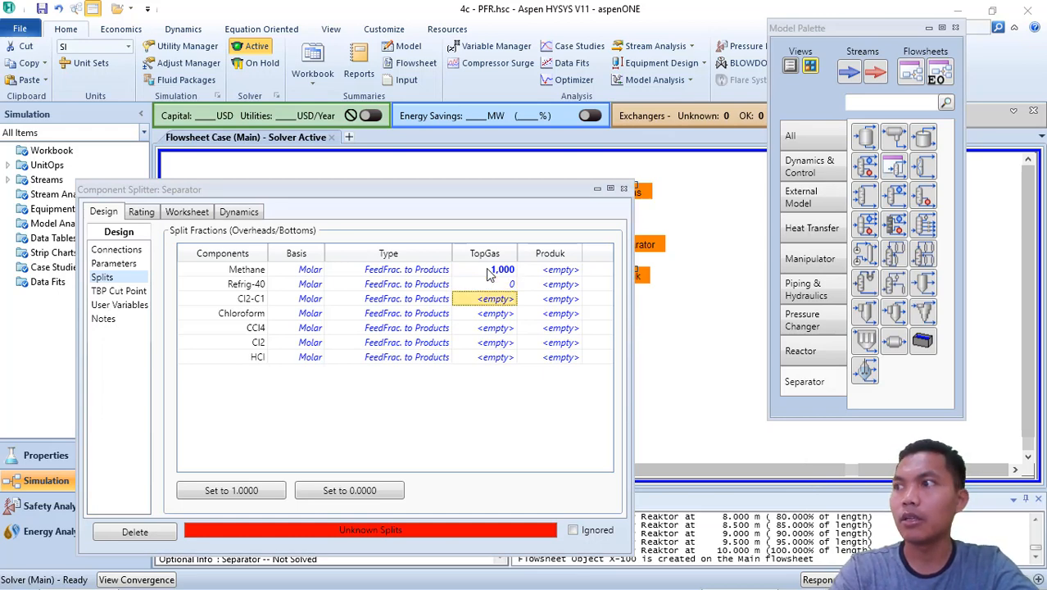
type("0")
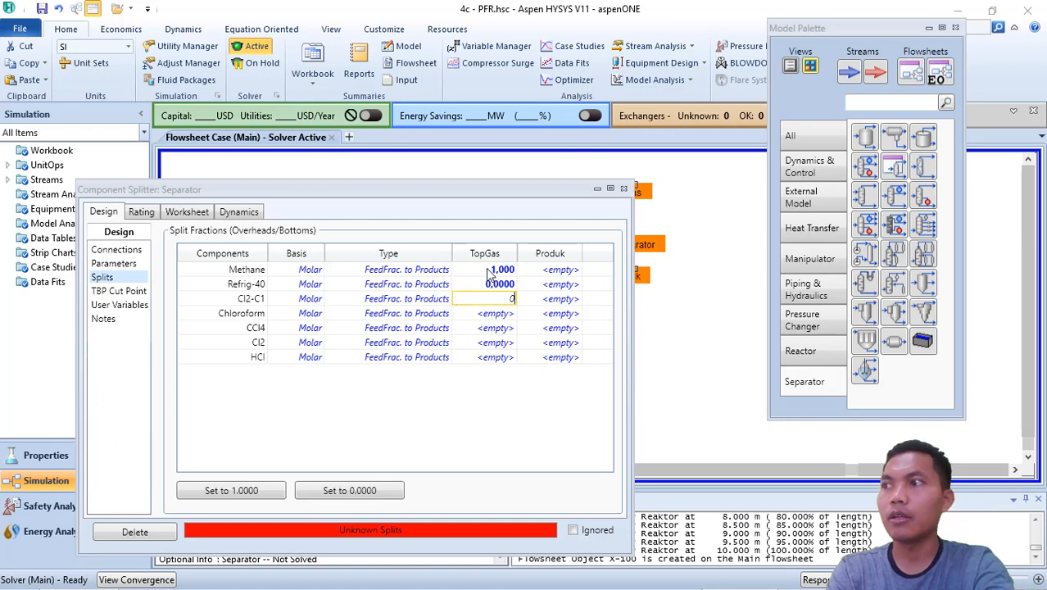
key("Return")
type("0")
key("Return")
type("0")
key("Return")
key("Down")
type("0")
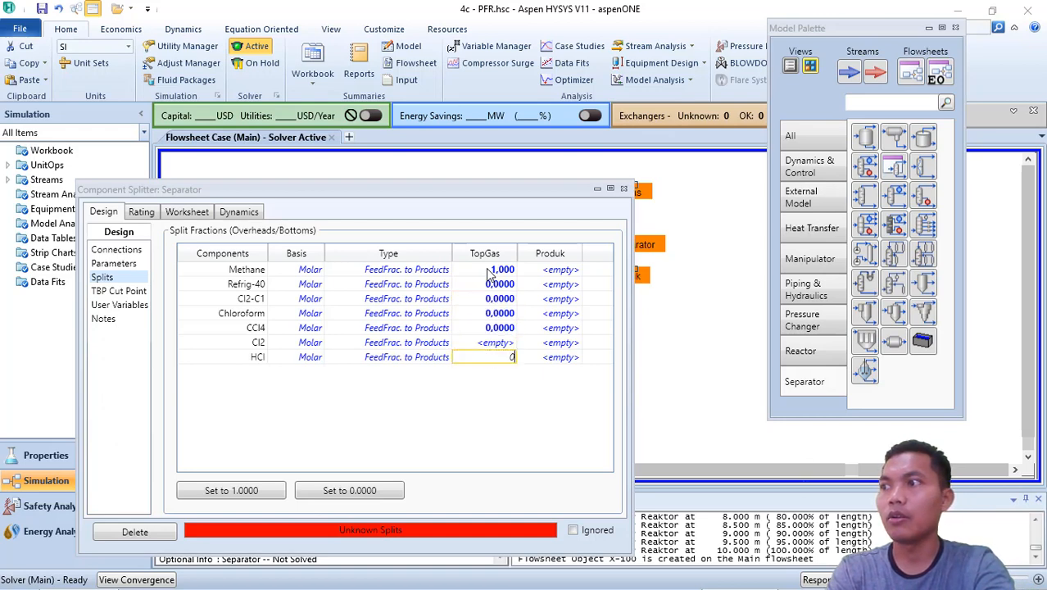
key("Return")
key("Up")
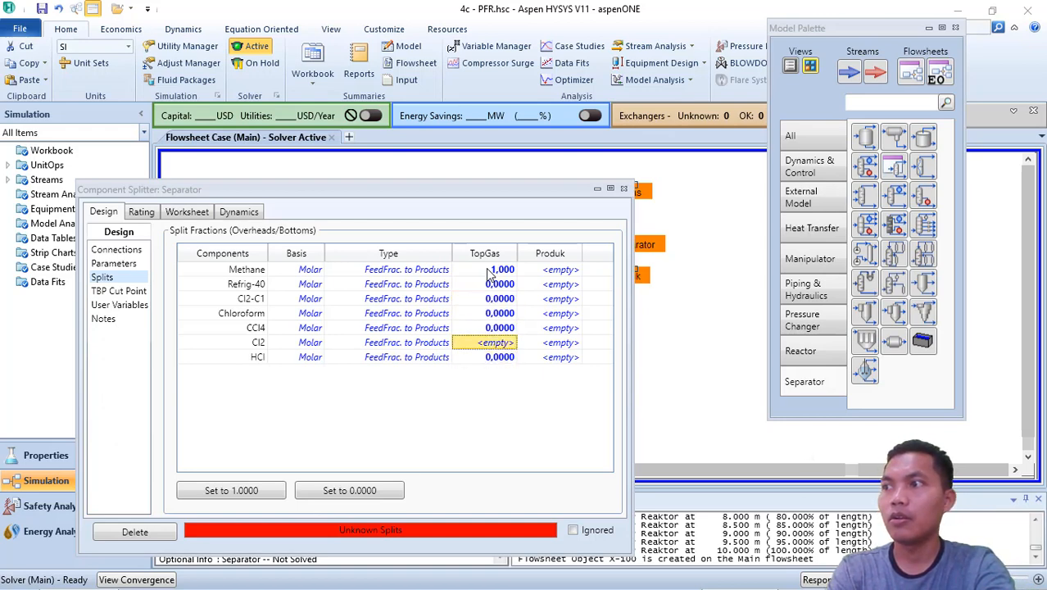
type("0")
key("Return")
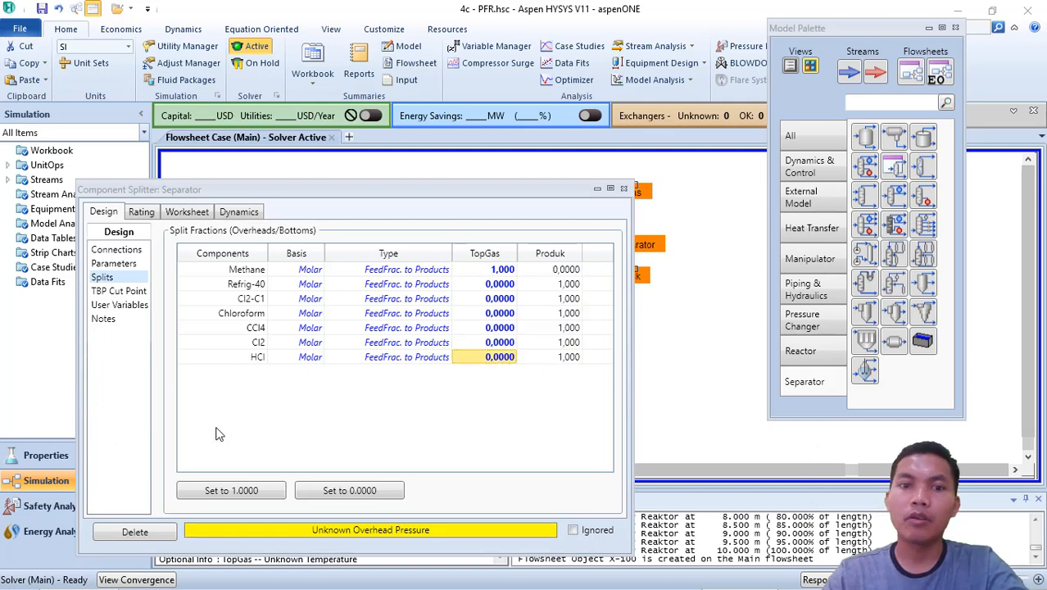
Step: Specify the TopGas stream conditions in the splitter's worksheet as 100 °C and 890 kPa
left_click(187, 212)
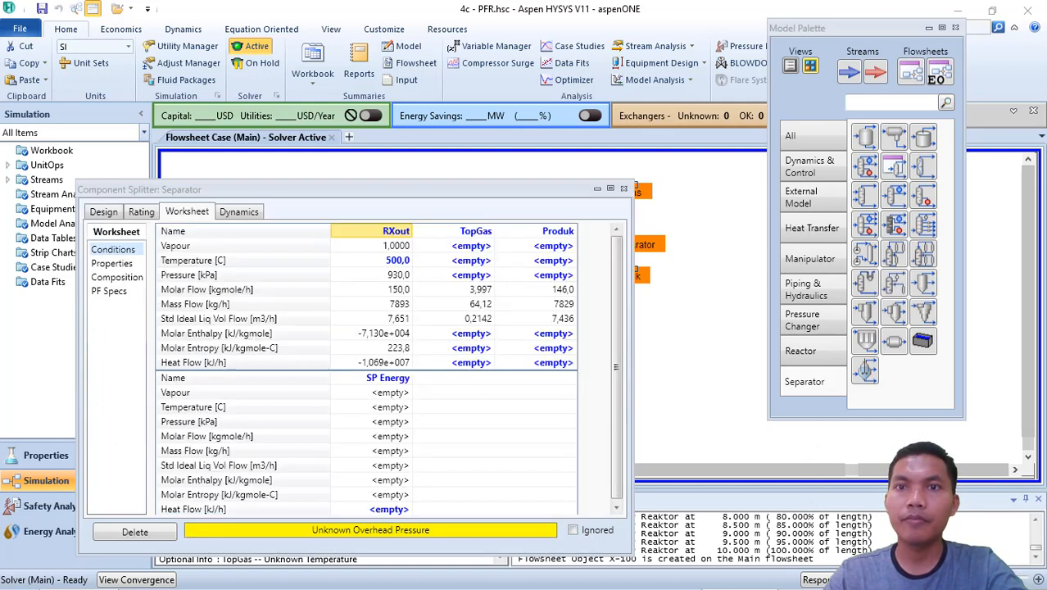
left_click(143, 212)
left_click(187, 211)
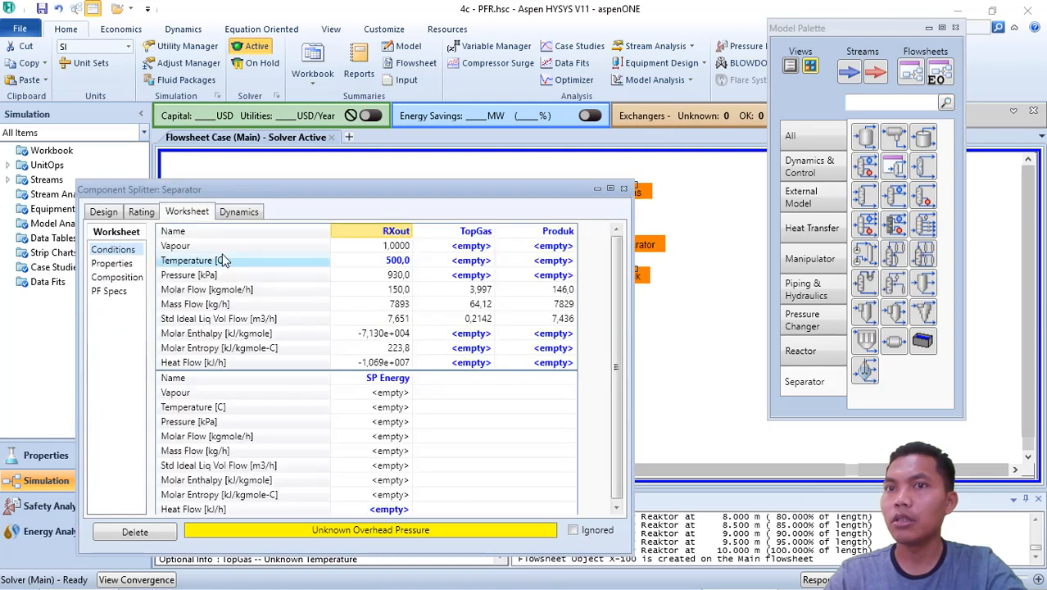
left_click(467, 260)
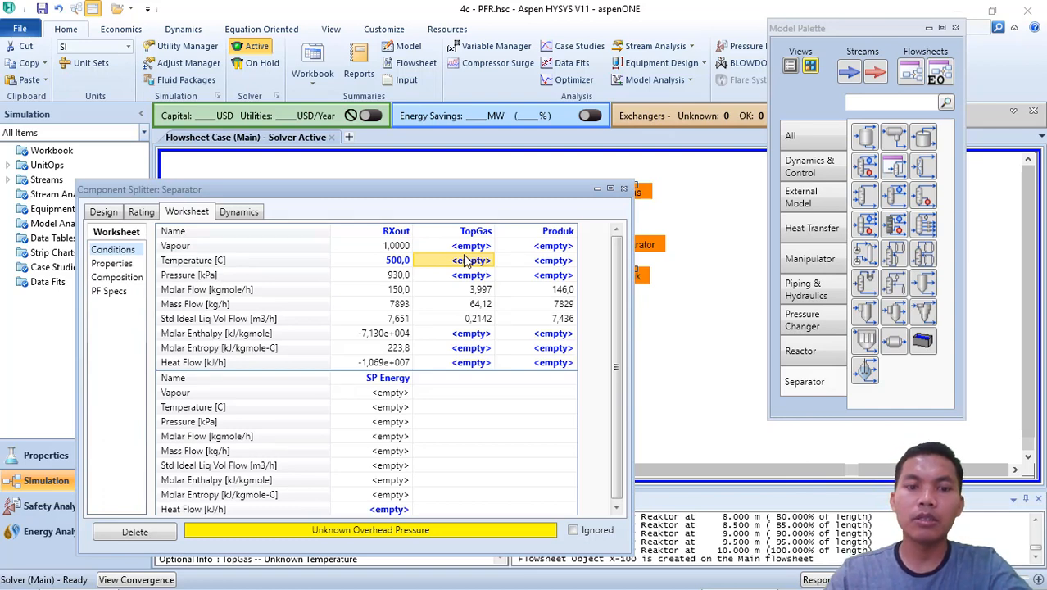
type("100")
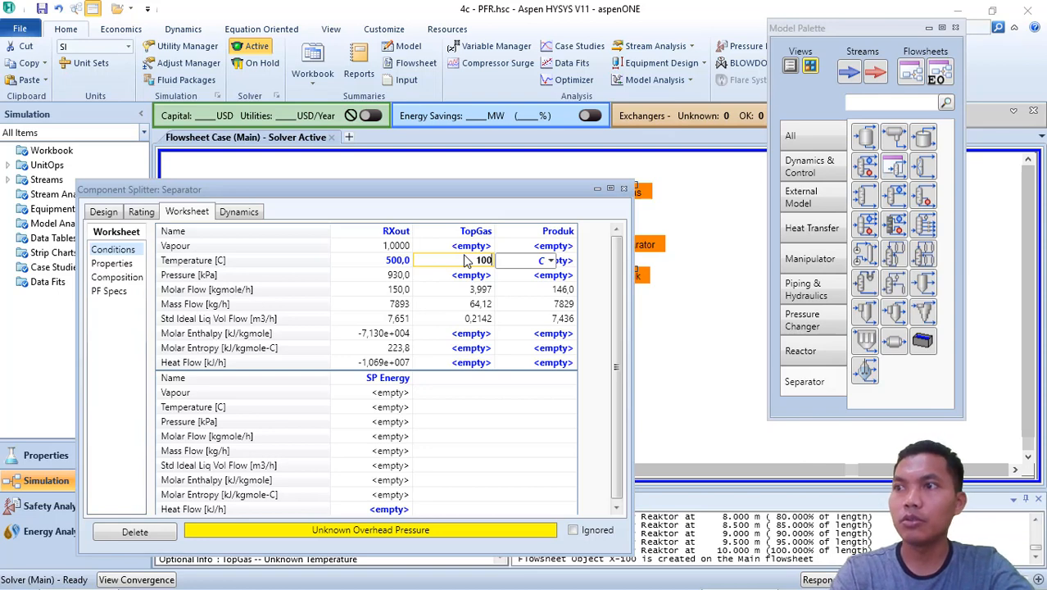
key("Return")
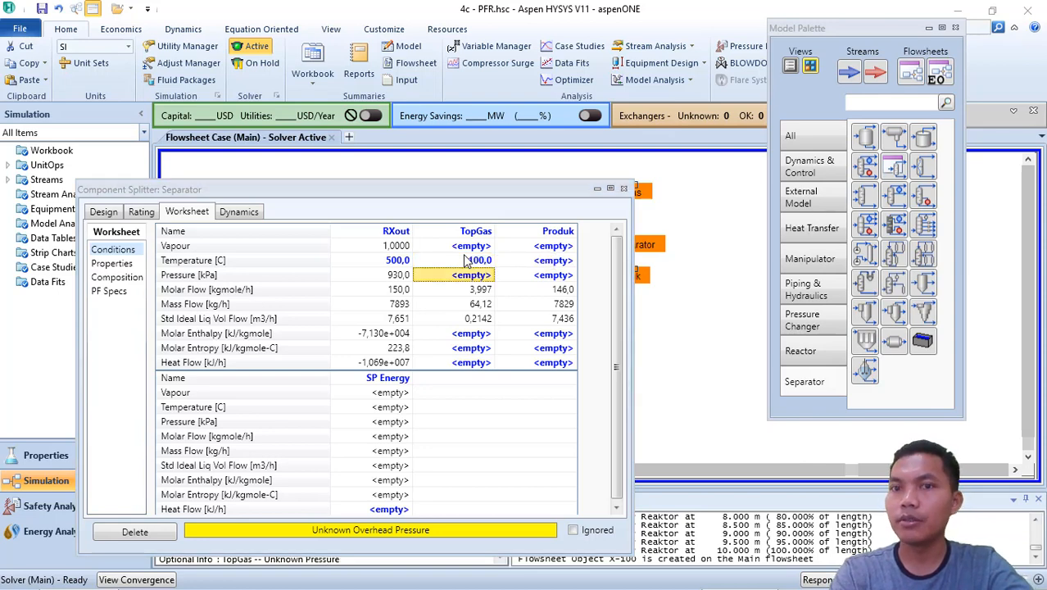
type("1")
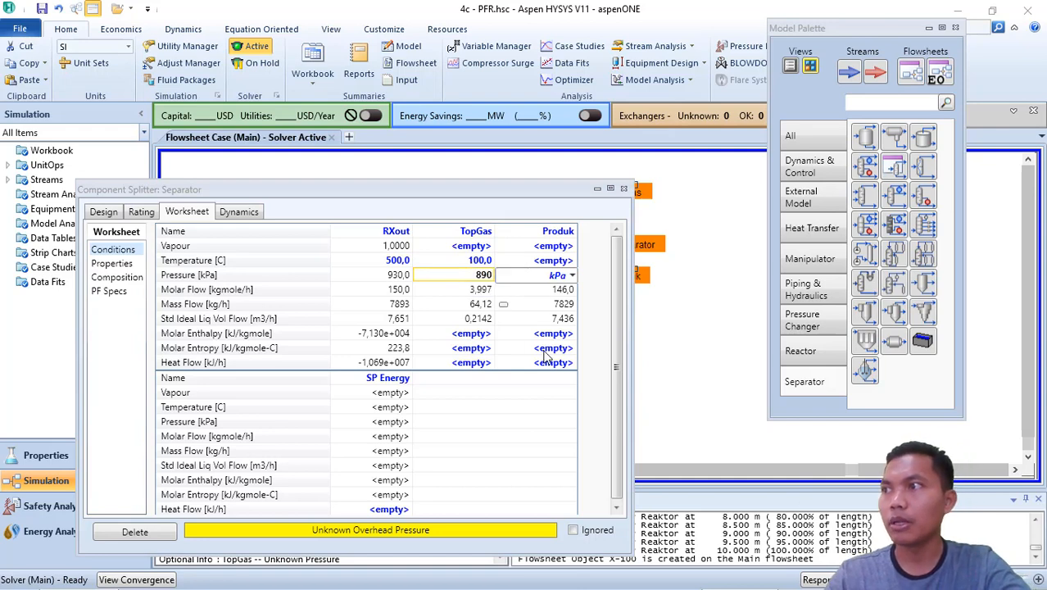
key("Return")
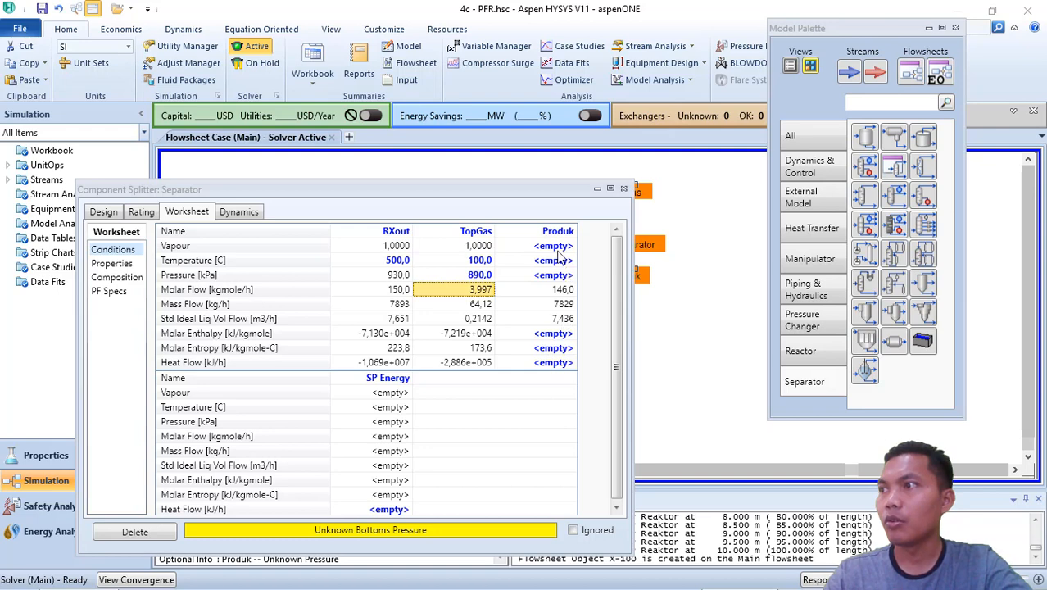
Step: Specify the Produk stream at 100 °C and 890 kPa, and return to the flowsheet
left_click(553, 261)
type("100")
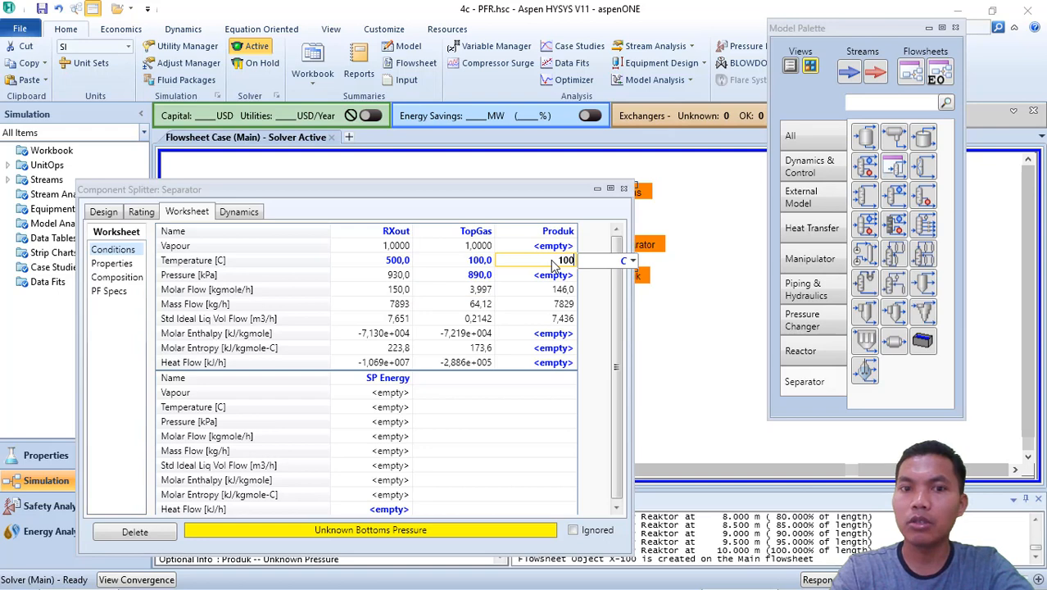
key("Return")
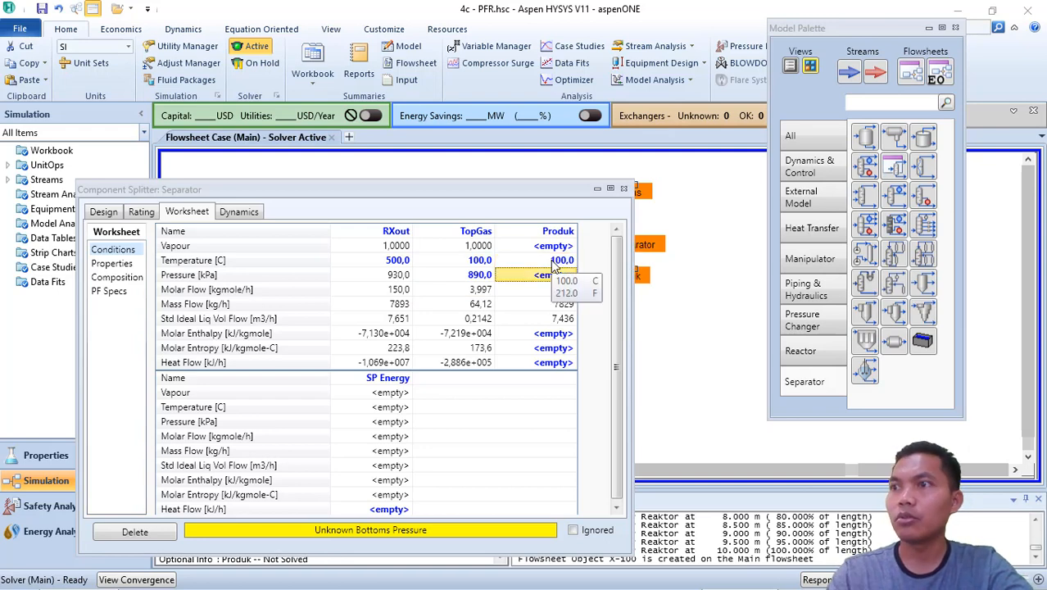
mouse_move(564, 301)
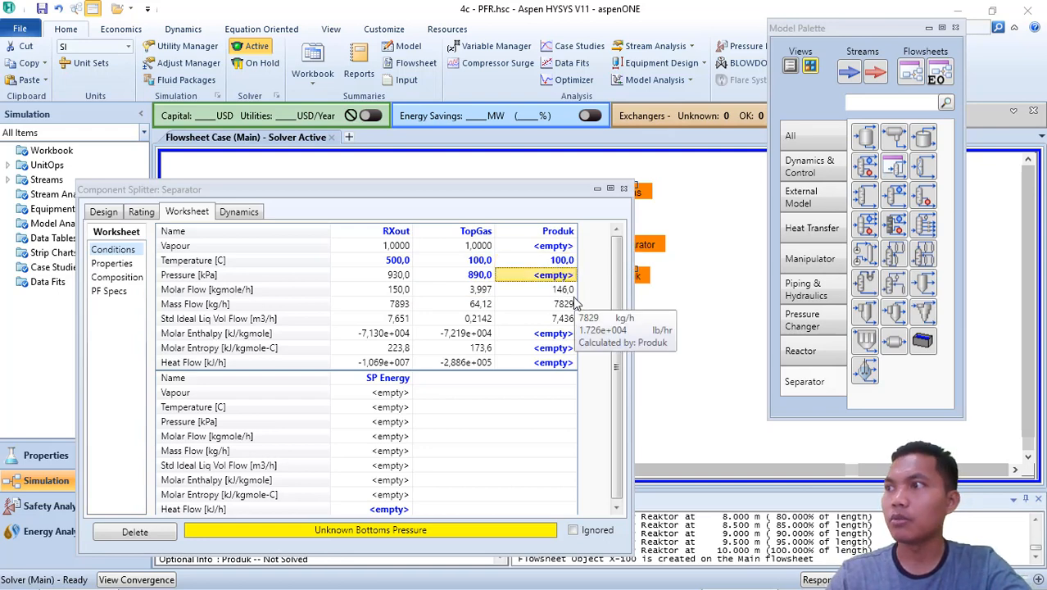
type("890")
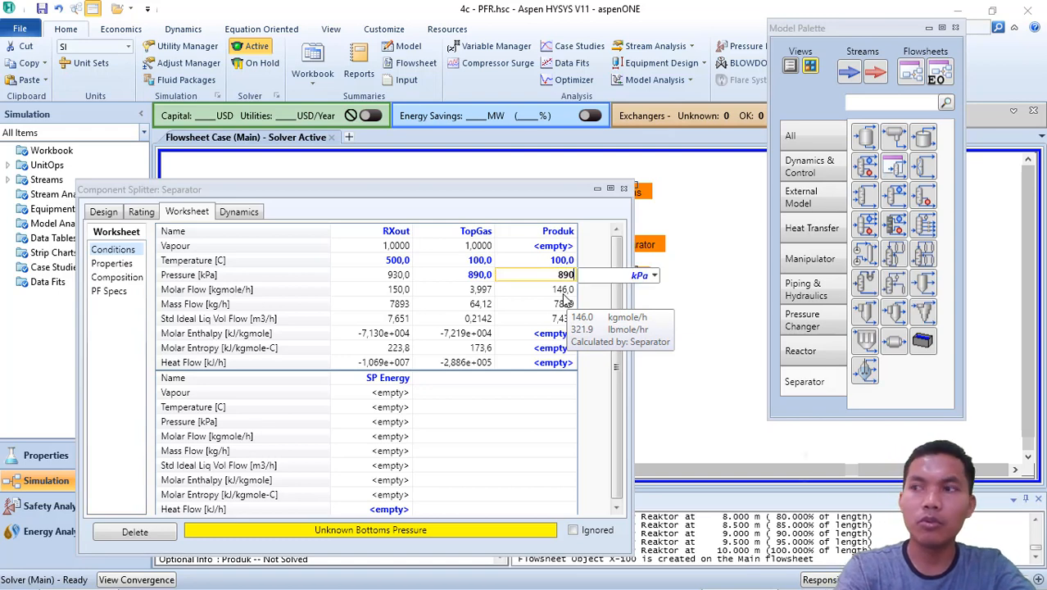
key("Return")
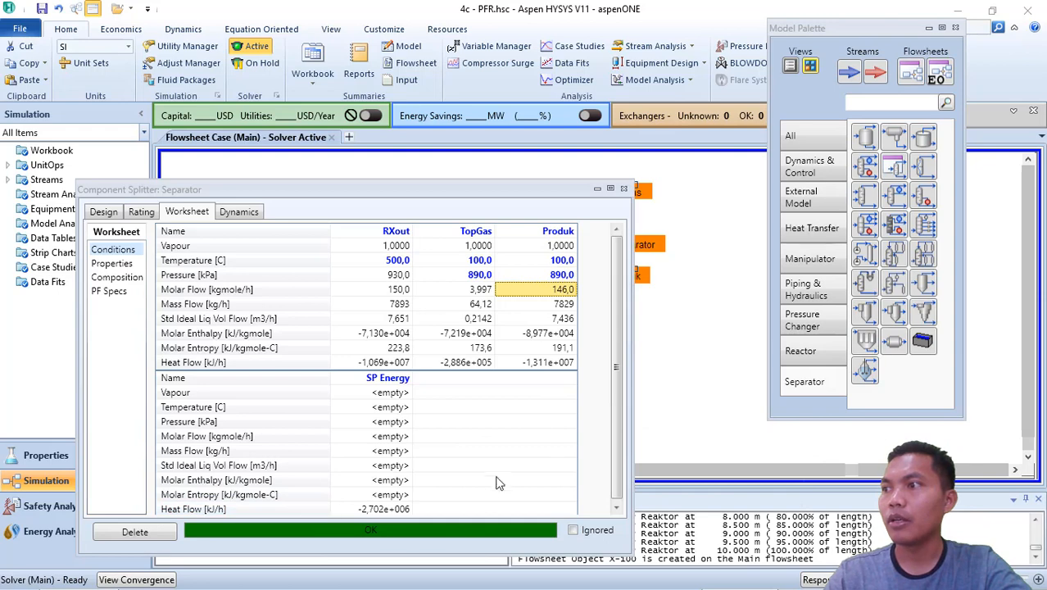
left_click(623, 189)
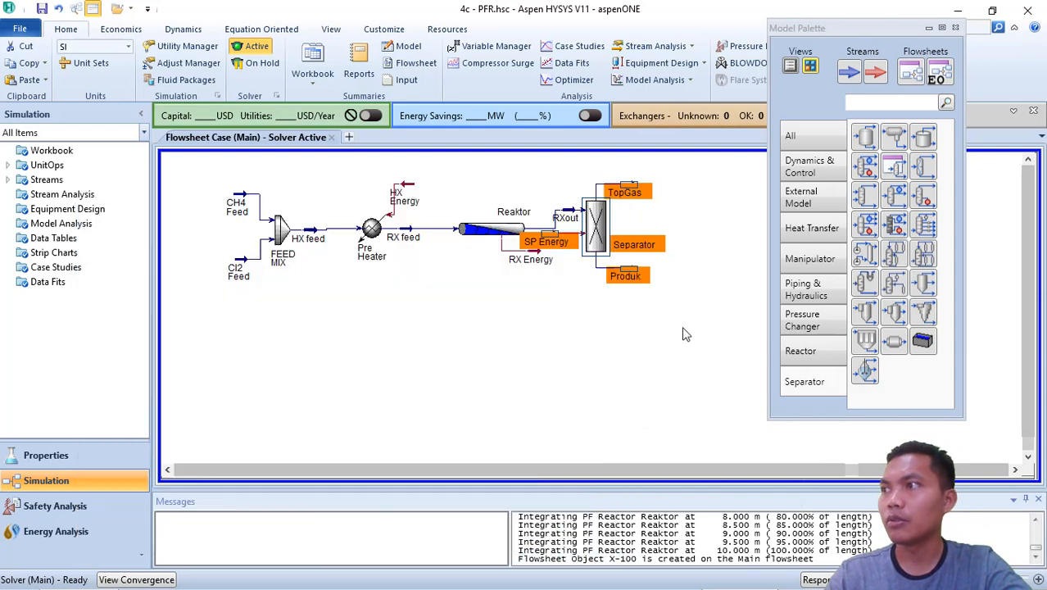
Step: Place a compressor on the flowsheet just downstream of the TopGas stream
left_click(1016, 469)
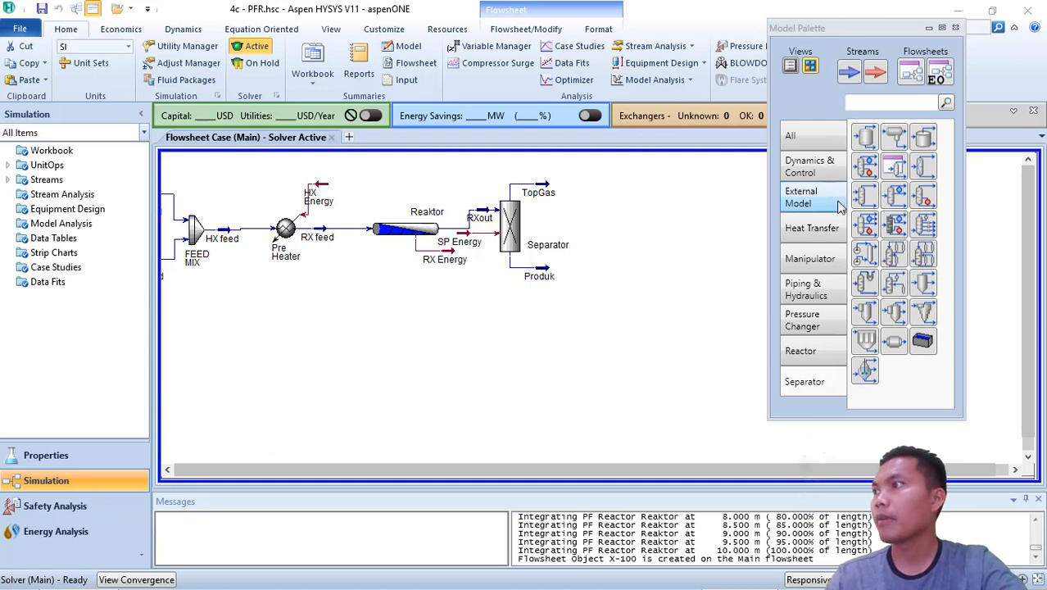
left_click(829, 175)
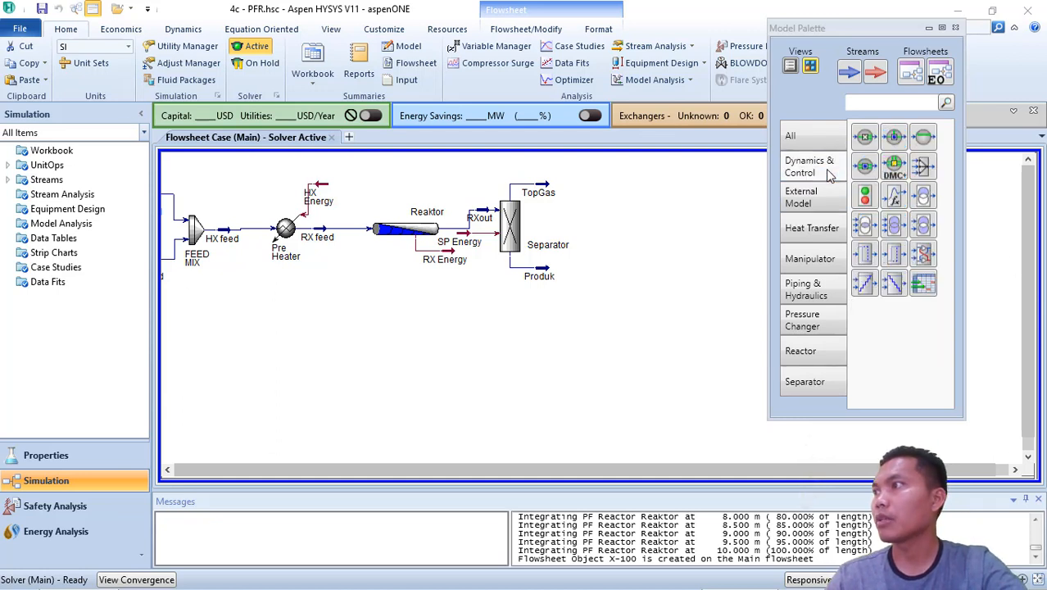
left_click(812, 328)
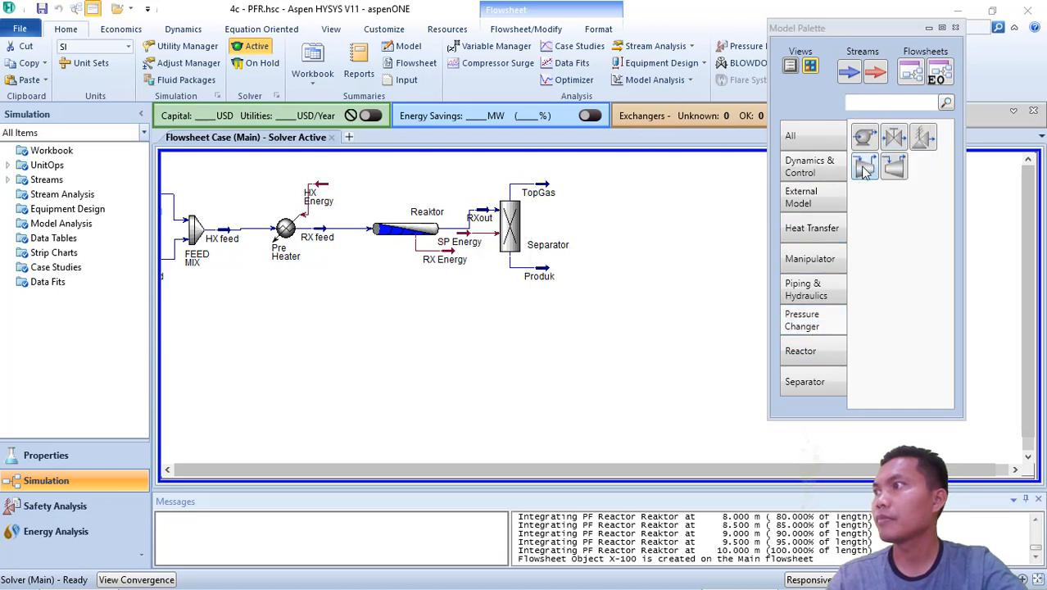
left_click_drag(865, 168, 602, 206)
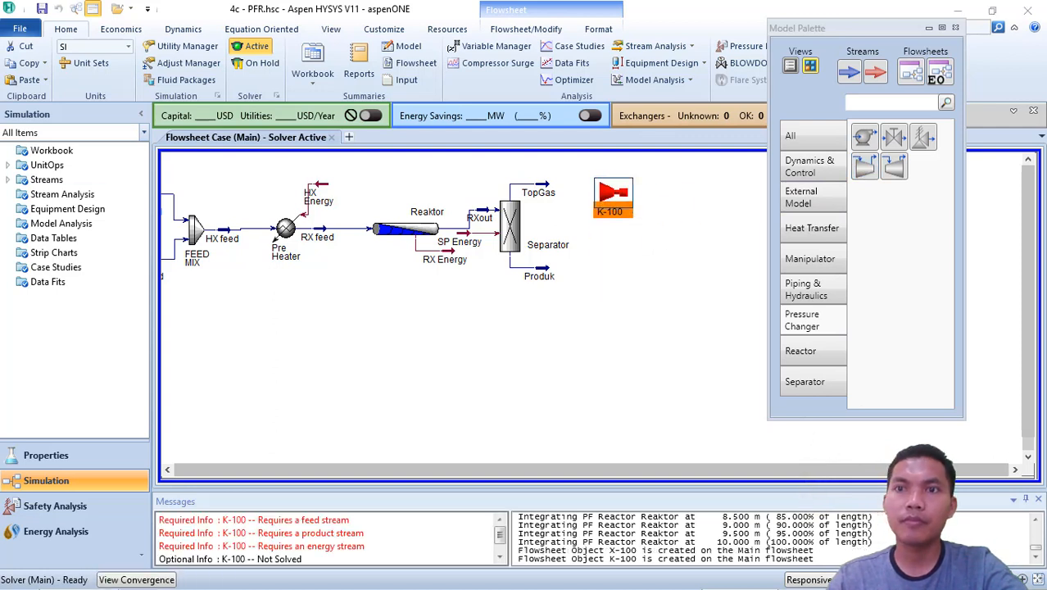
left_click(665, 289)
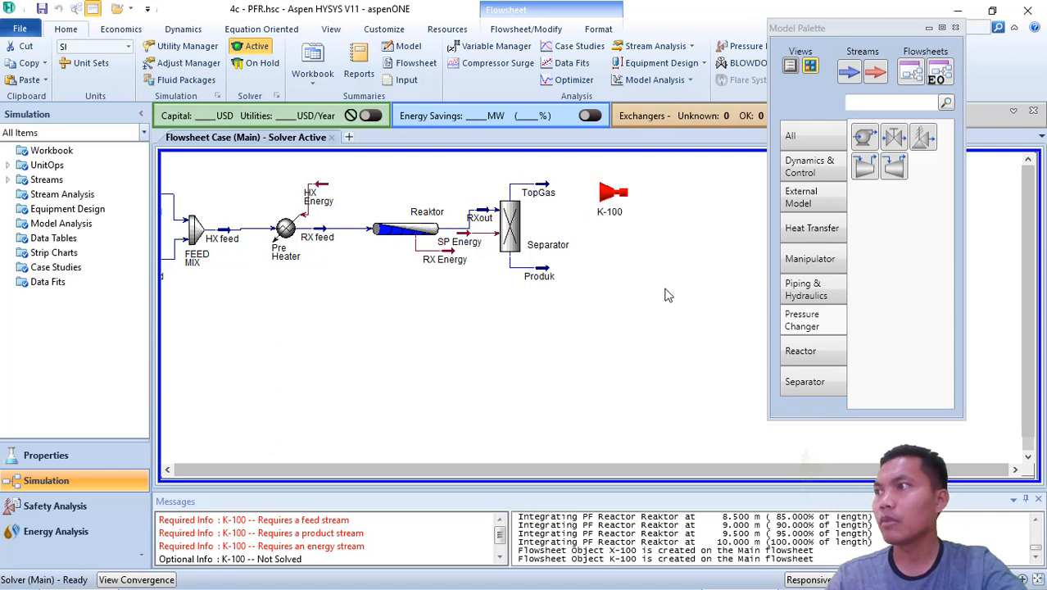
left_click_drag(613, 199, 615, 197)
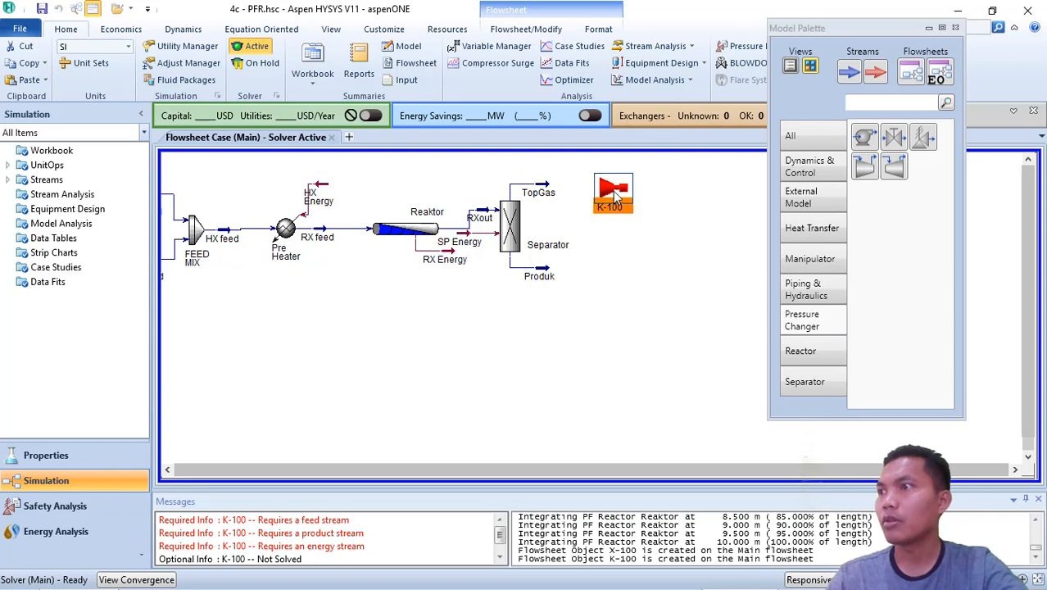
Step: Name the new compressor Recycle Compressor and assign TopGas as its inlet stream
double_click(615, 194)
left_click_drag(386, 226, 382, 117)
left_click(346, 159)
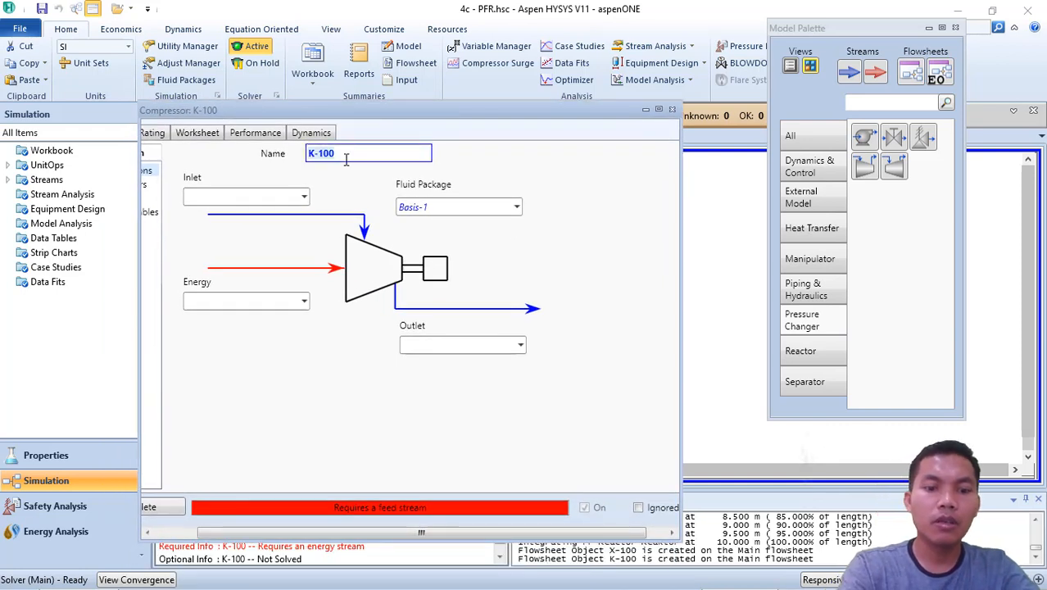
type("Recycle")
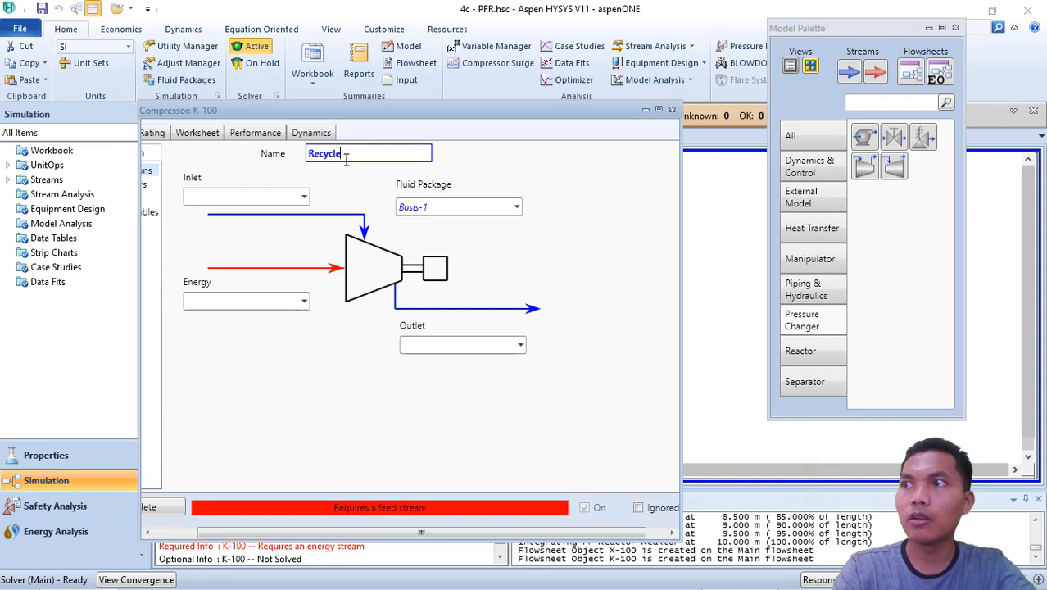
type(" Cpm")
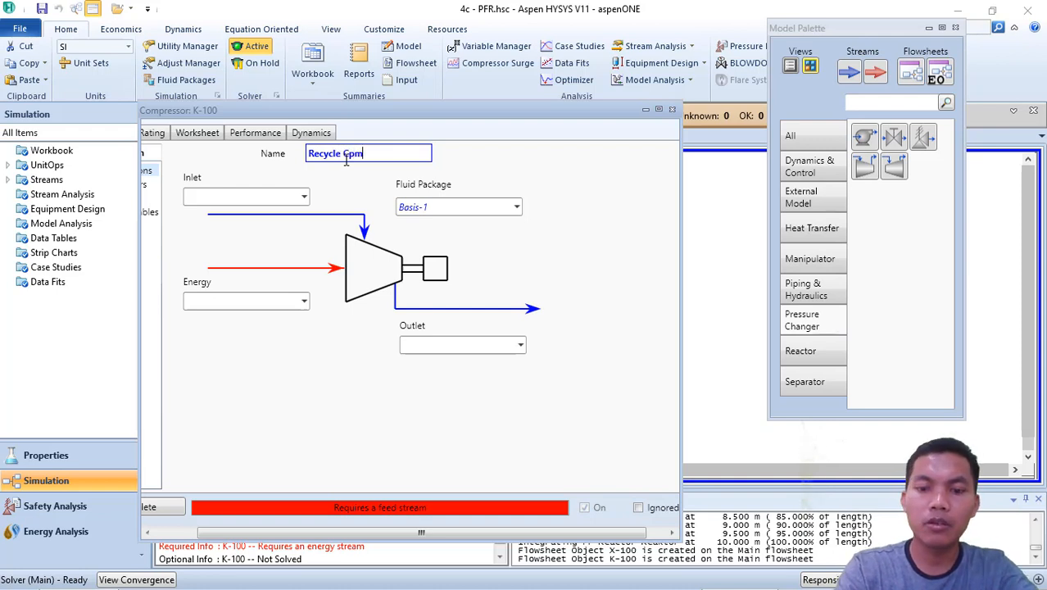
type("tree")
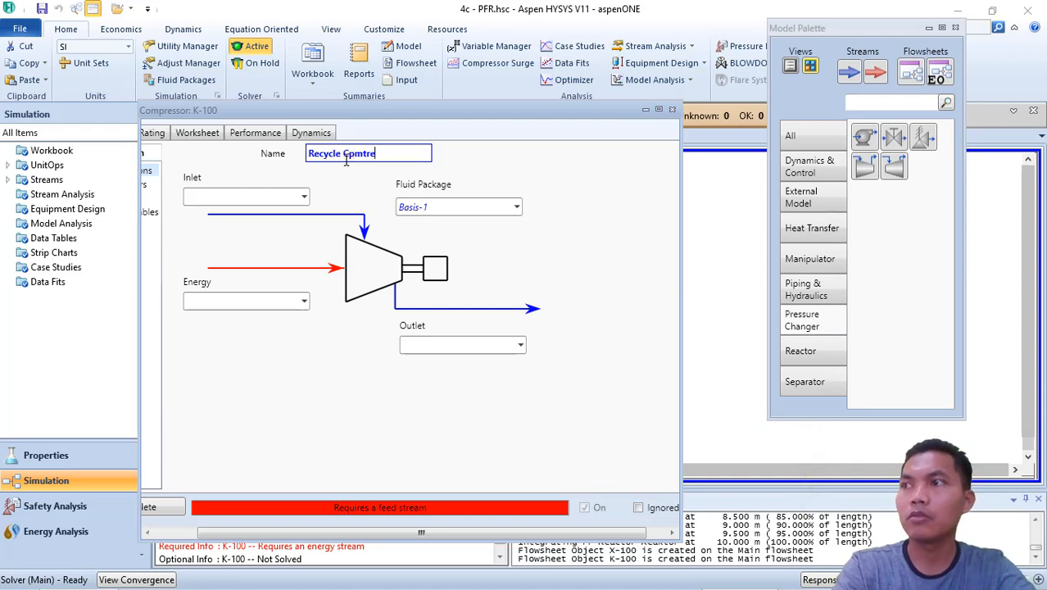
key("BackSpace")
key("BackSpace")
key("BackSpace")
key("BackSpace")
key("BackSpace")
type("om")
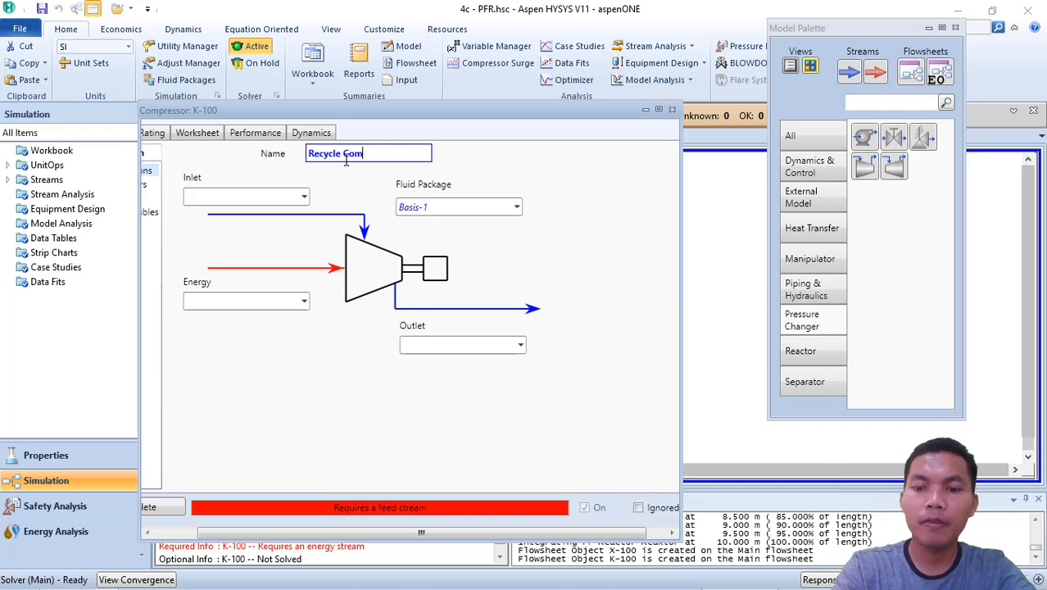
type("pressor")
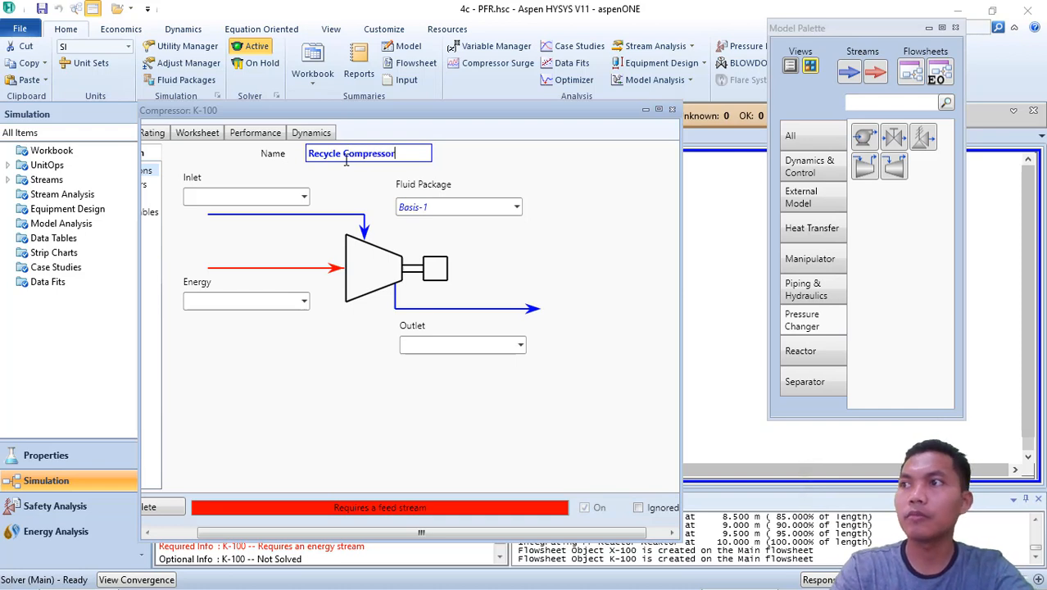
key("Return")
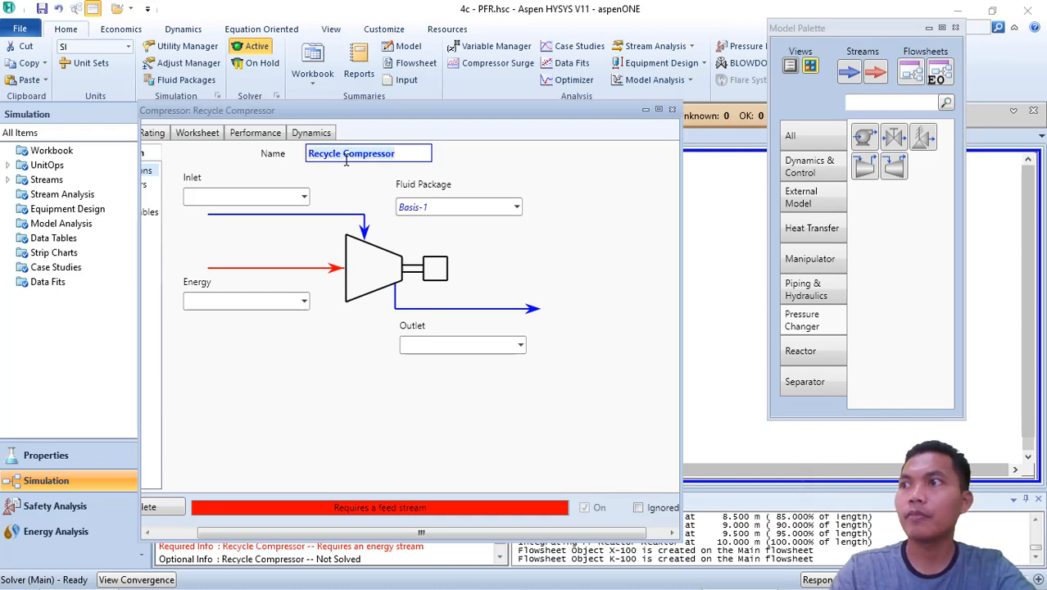
left_click(304, 197)
left_click(254, 232)
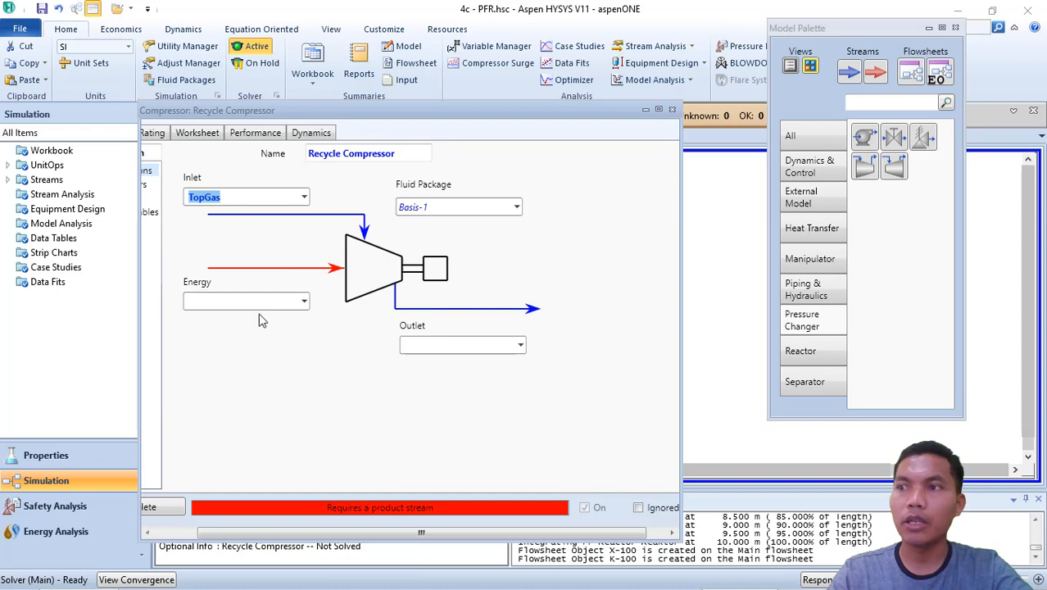
Step: Assign a new energy stream named CP Energy to the Recycle Compressor
left_click(240, 300)
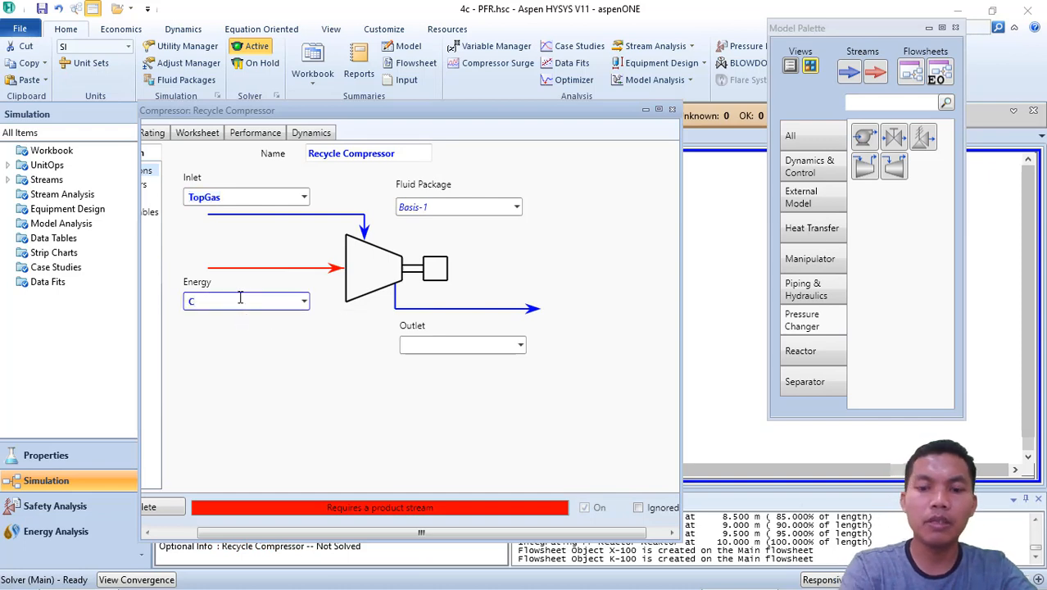
type("CP E")
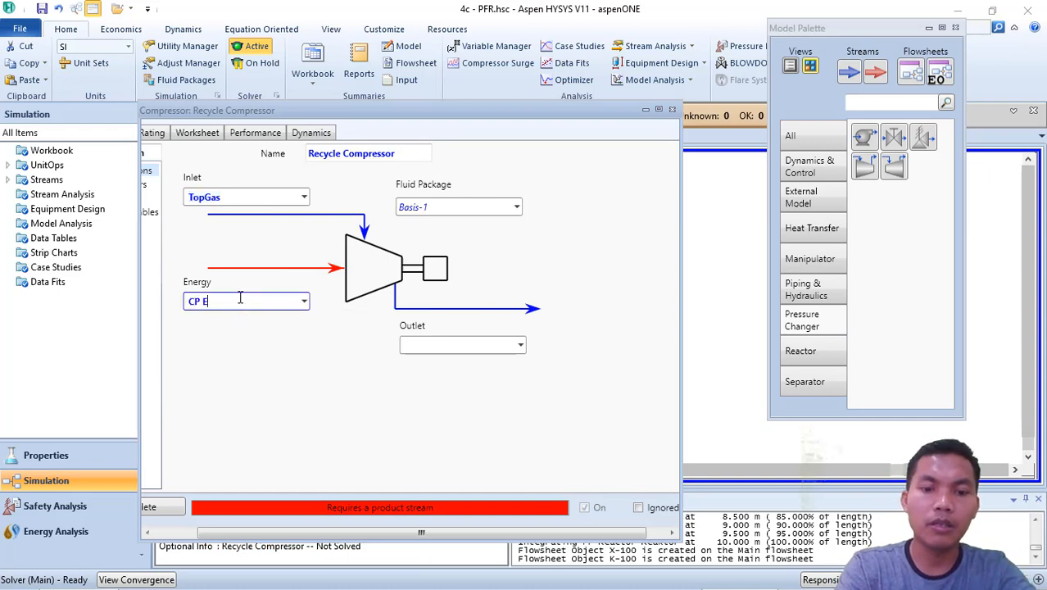
type("nergy")
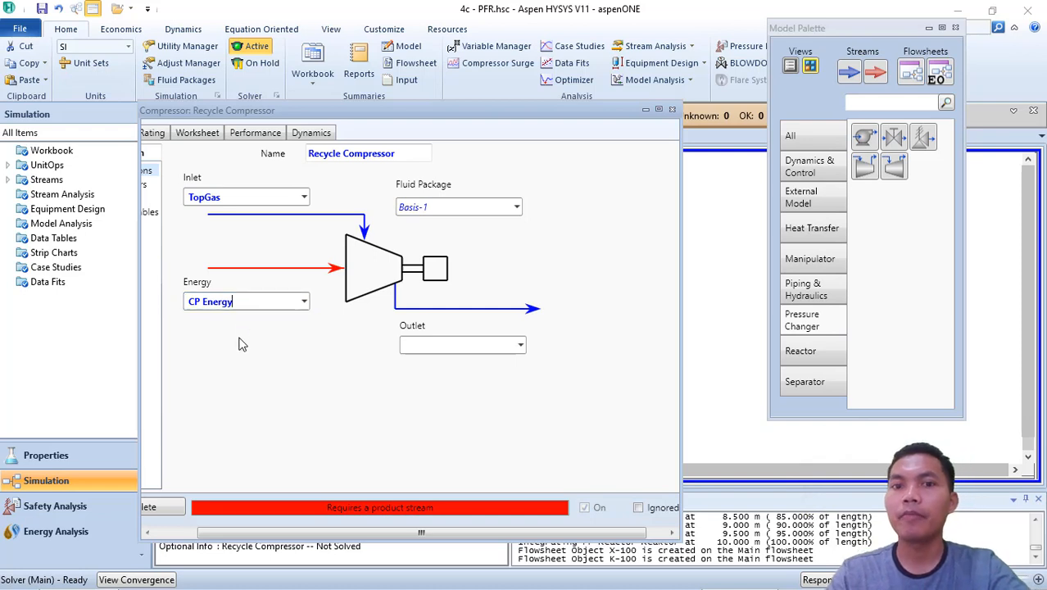
Step: Create the Recycle Compressor's outlet stream with the name Recycle_1
left_click(467, 345)
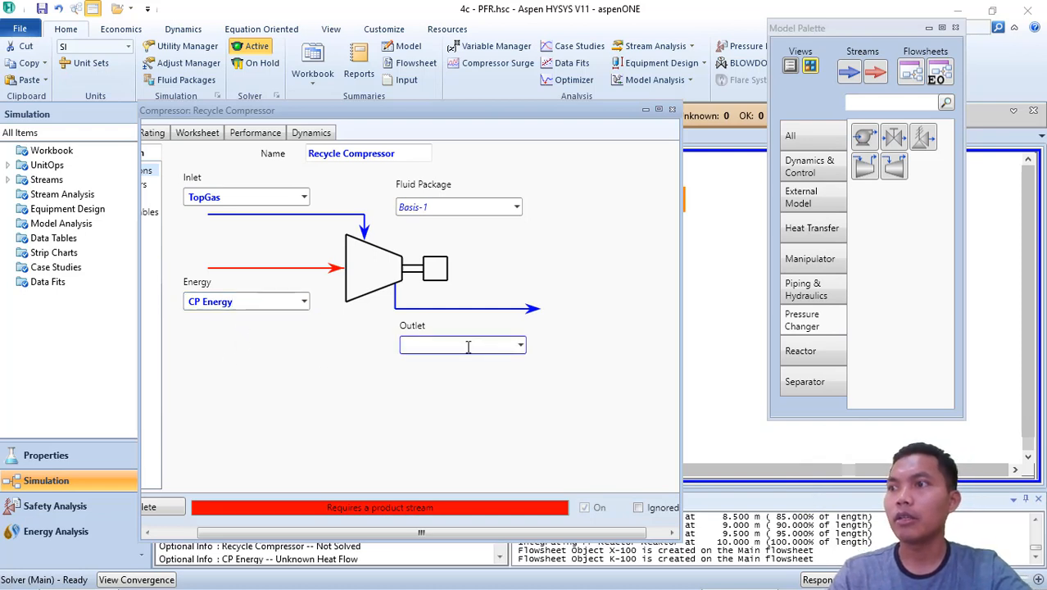
left_click(521, 345)
left_click(521, 345)
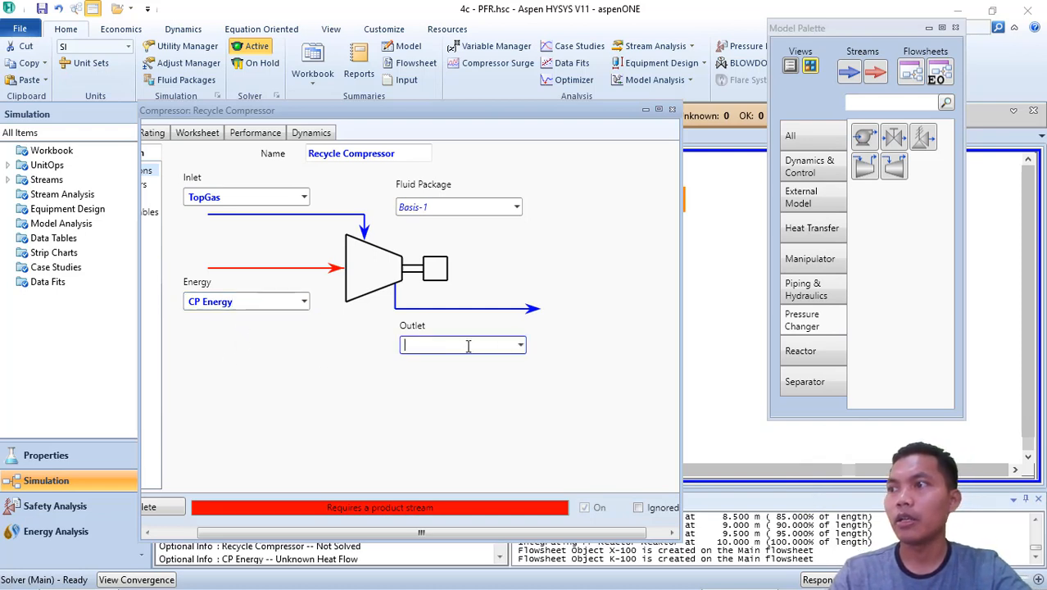
type("Recy")
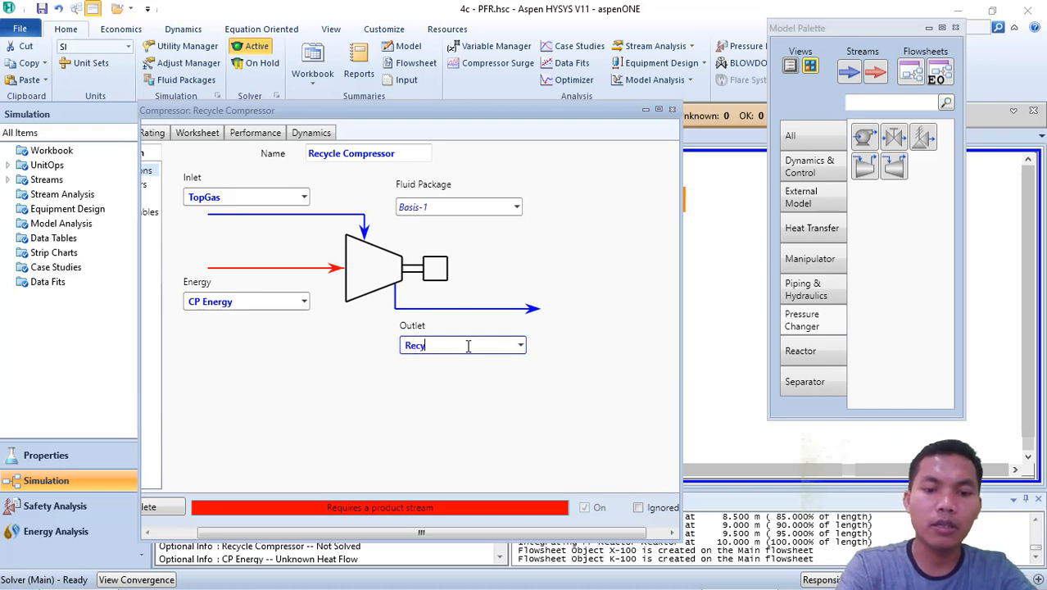
type("cle")
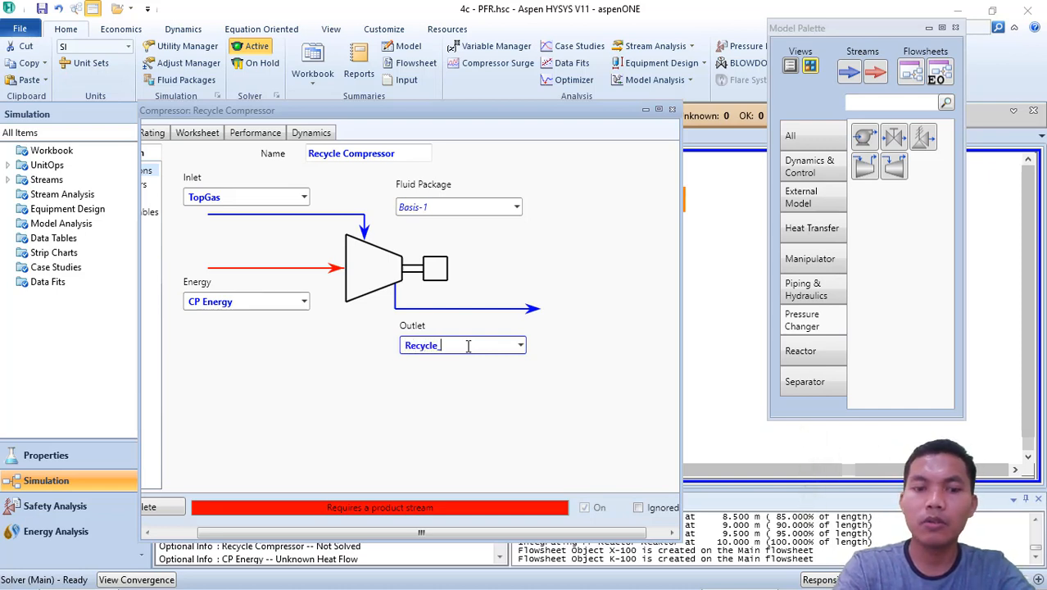
type("_1")
key("Return")
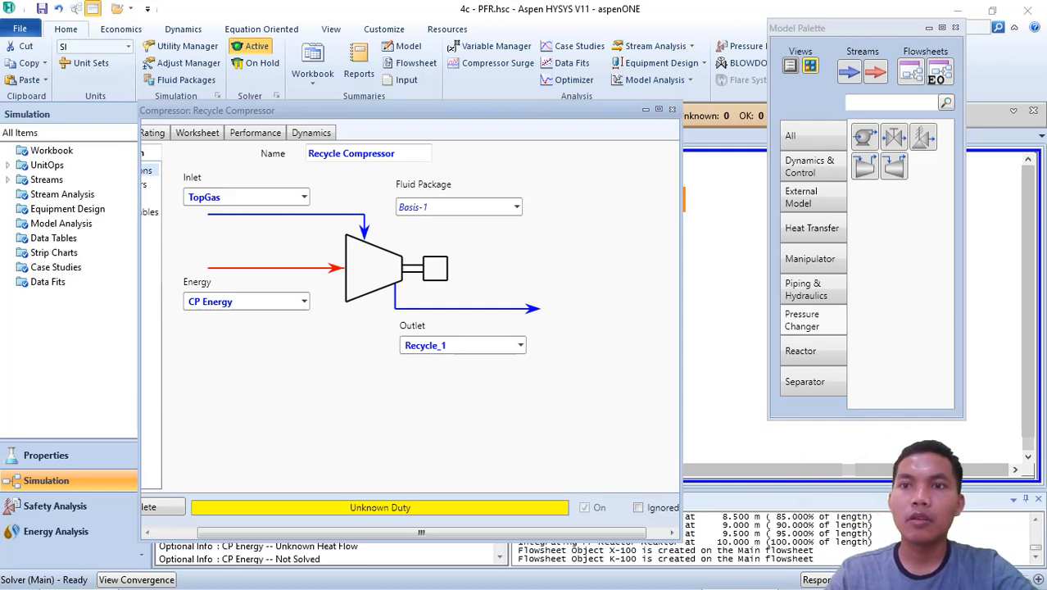
Step: Set the Recycle_1 stream's pressure to 1000 kPa in the Recycle Compressor's worksheet
left_click(198, 133)
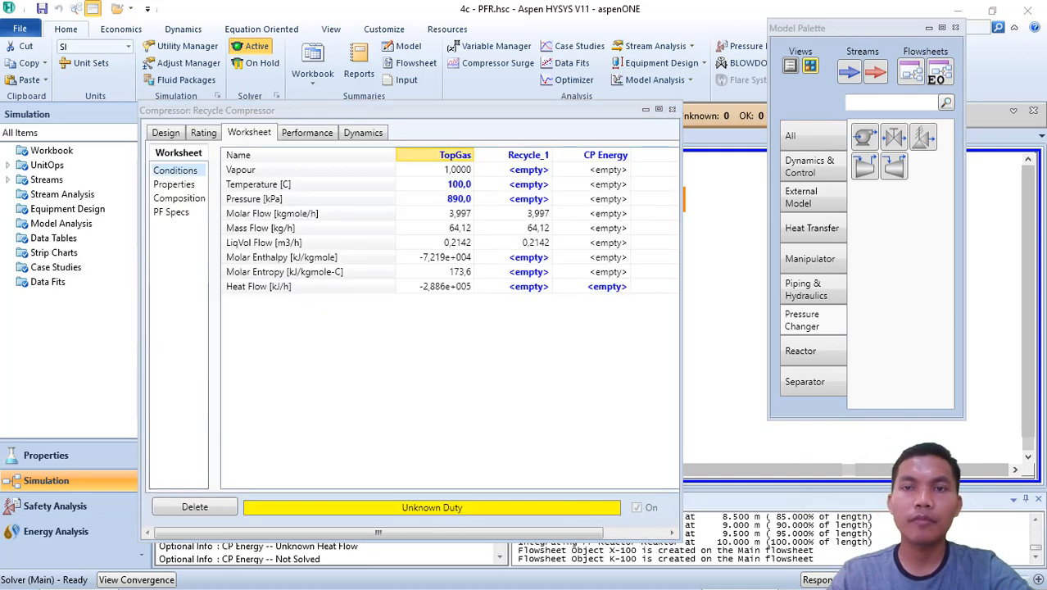
left_click(168, 135)
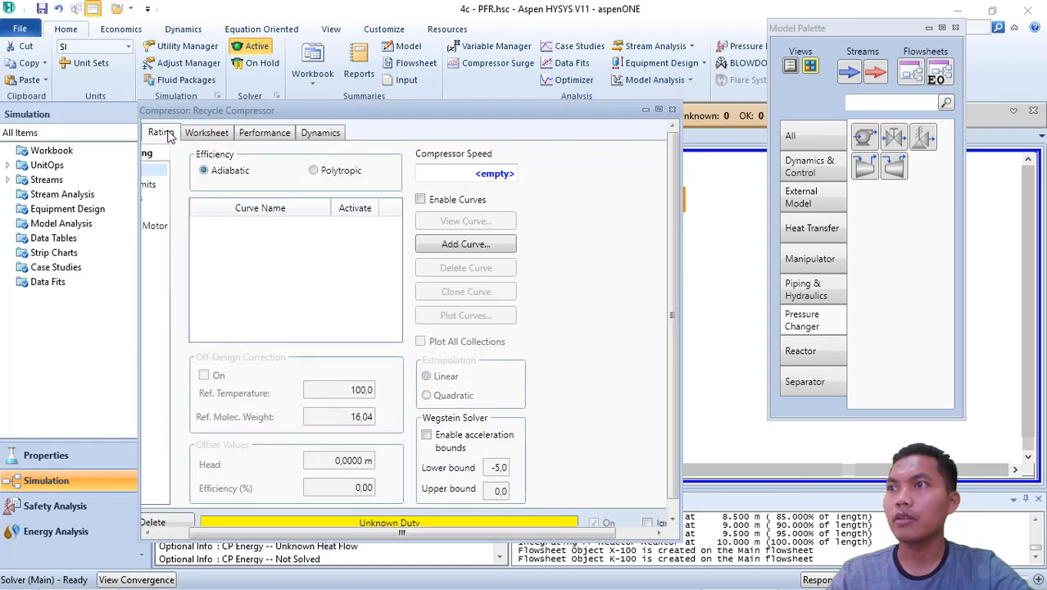
left_click(260, 136)
left_click(222, 136)
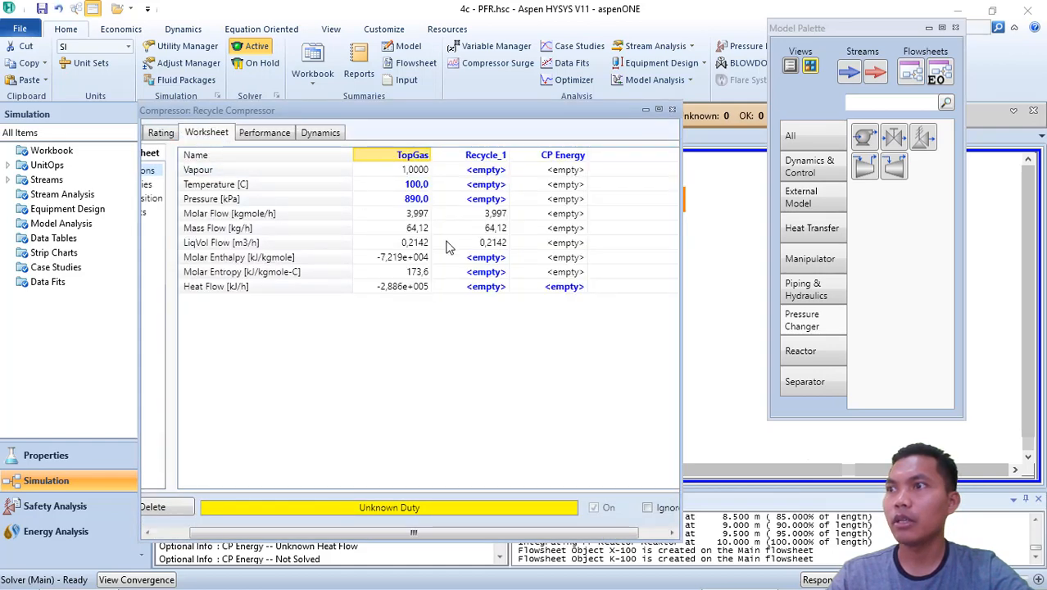
left_click(494, 185)
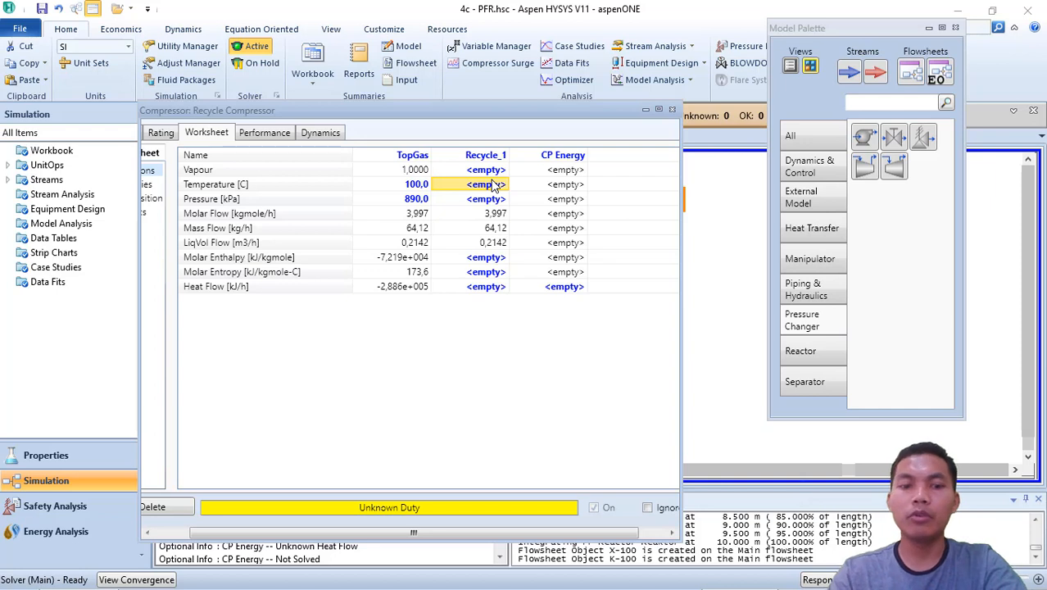
type("1")
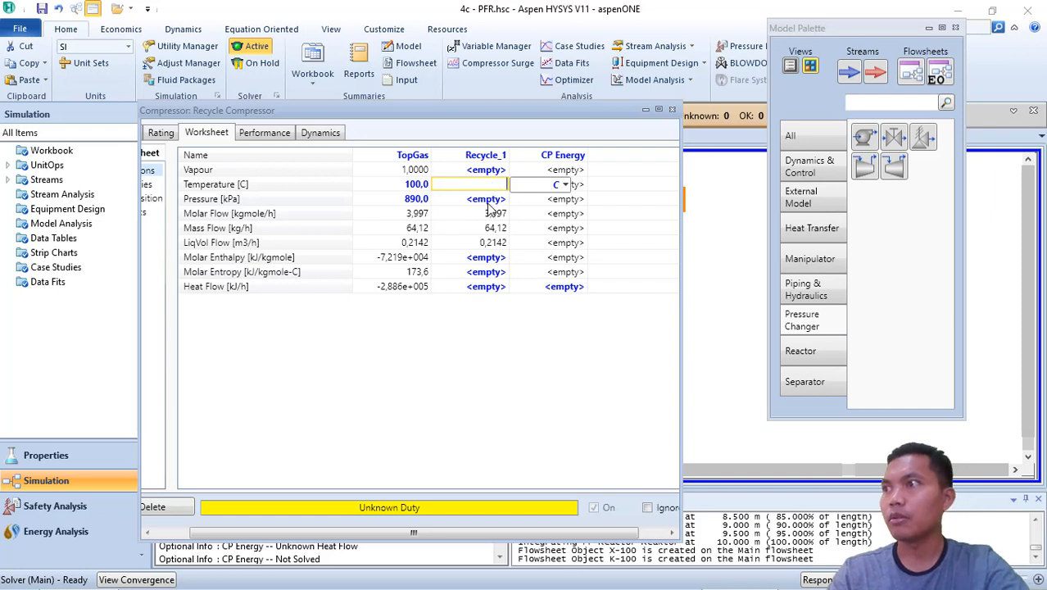
left_click(489, 205)
type("1000")
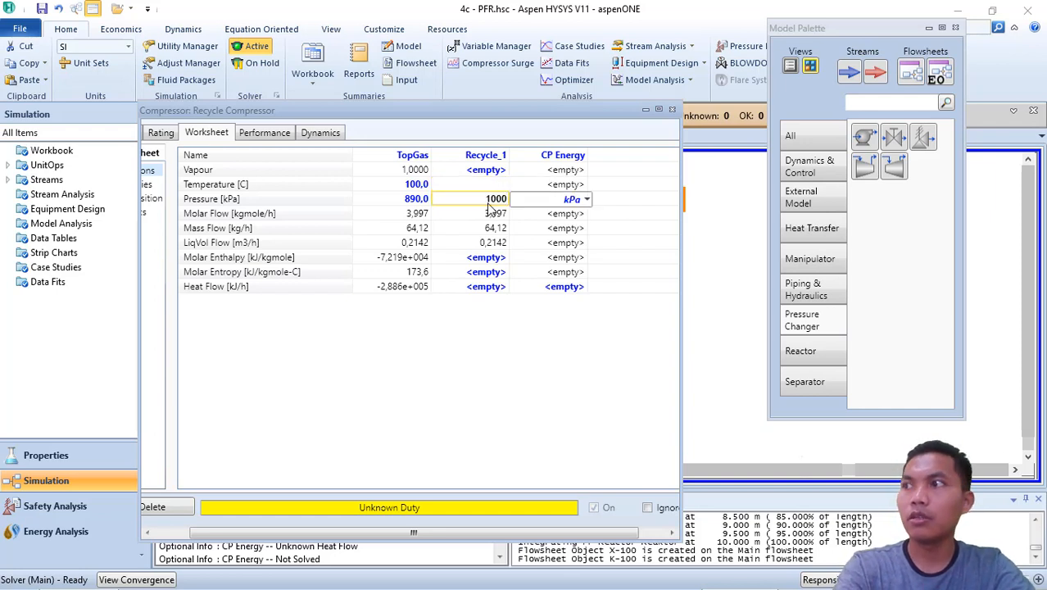
key("Return")
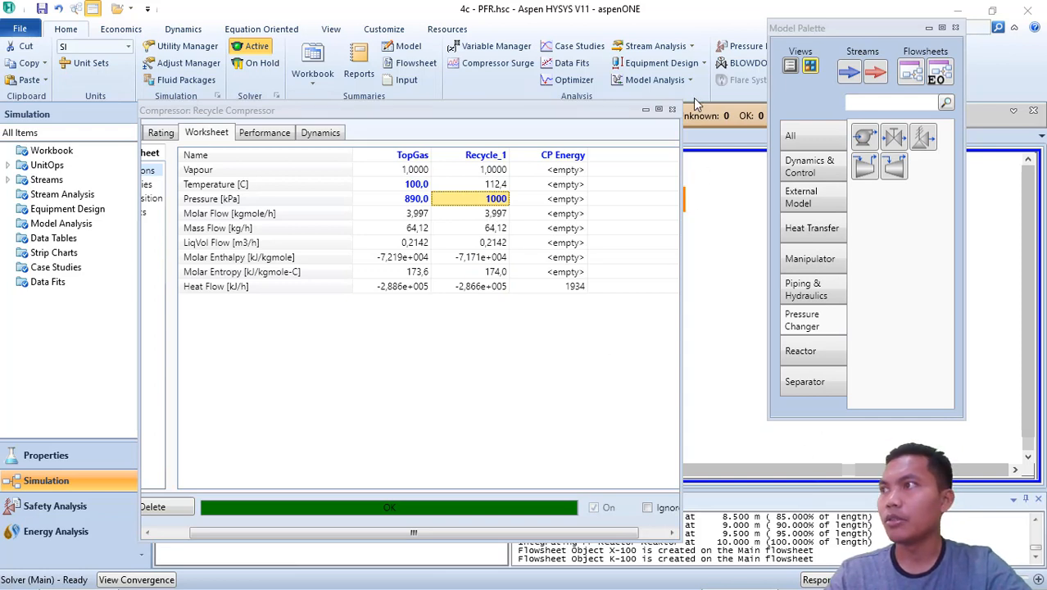
Step: Return to the flowsheet and move the Recycle Compressor down so it sits level with the Separator
left_click(672, 110)
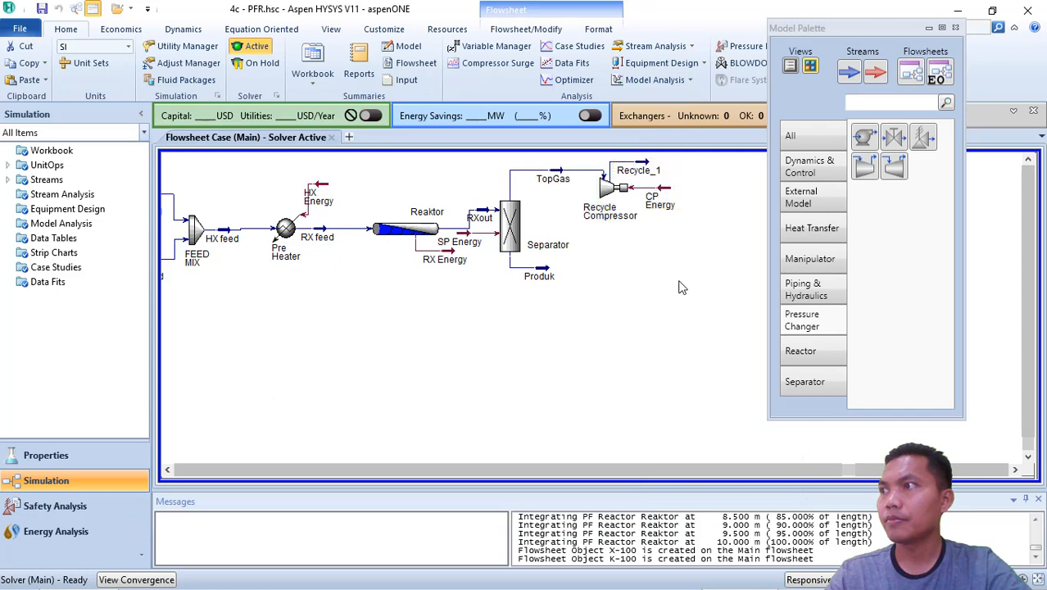
mouse_move(613, 190)
left_click_drag(613, 191, 623, 246)
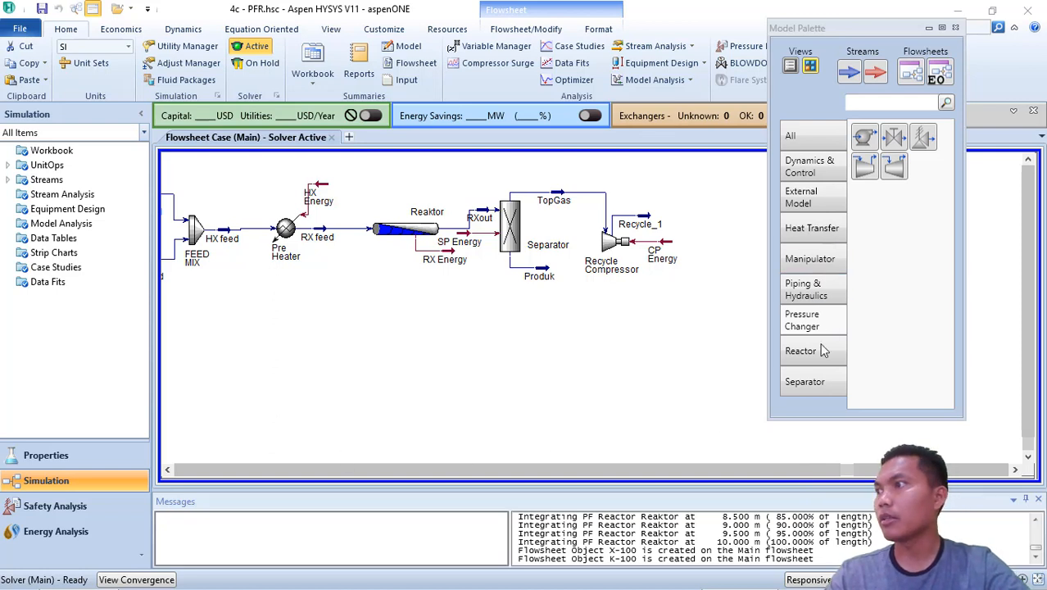
Step: Place a Recycle block on the flowsheet in the free space below the Separator and Recycle Compressor
left_click(821, 387)
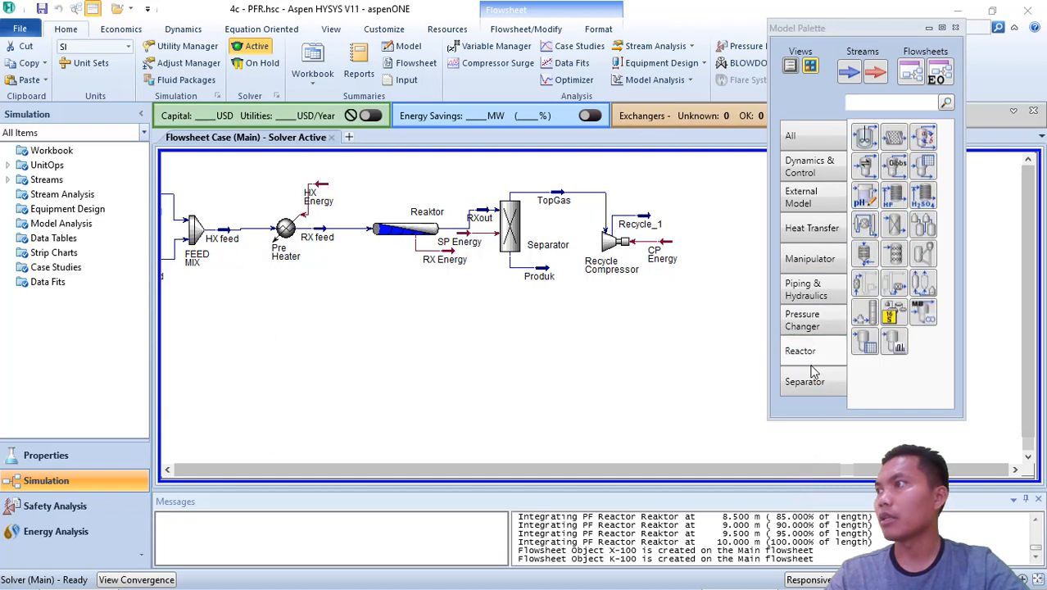
left_click(811, 357)
left_click(811, 353)
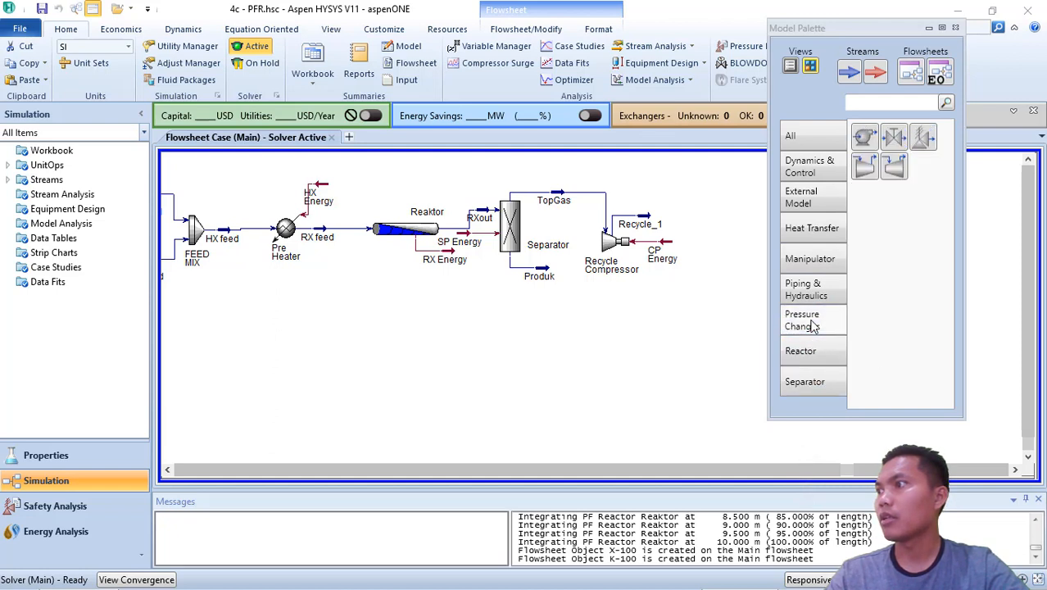
left_click(812, 299)
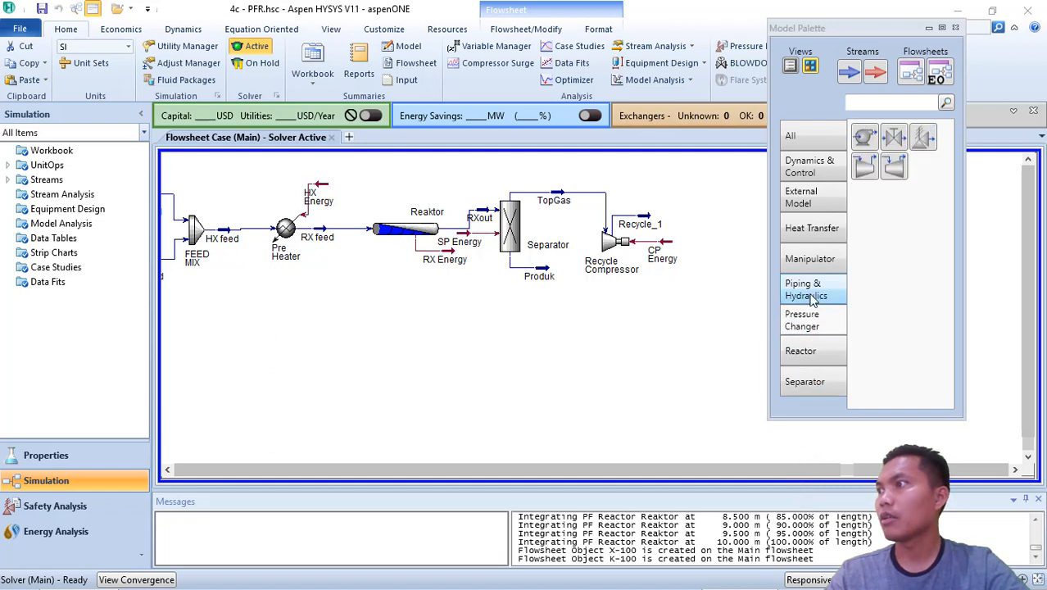
left_click(806, 228)
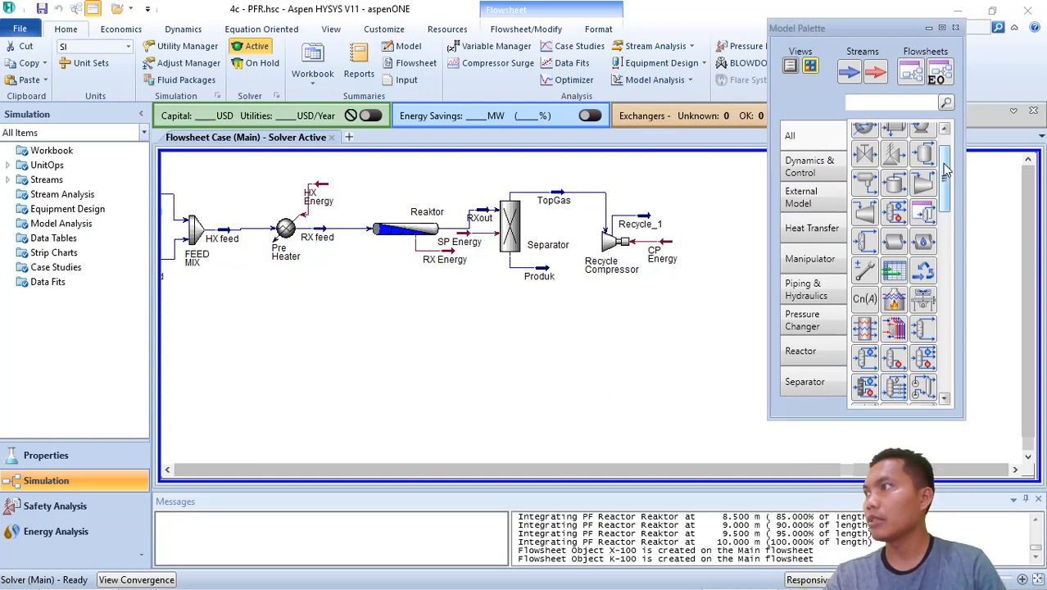
mouse_move(945, 166)
left_mouse_down()
mouse_move(947, 182)
mouse_move(949, 152)
mouse_move(952, 179)
left_mouse_up()
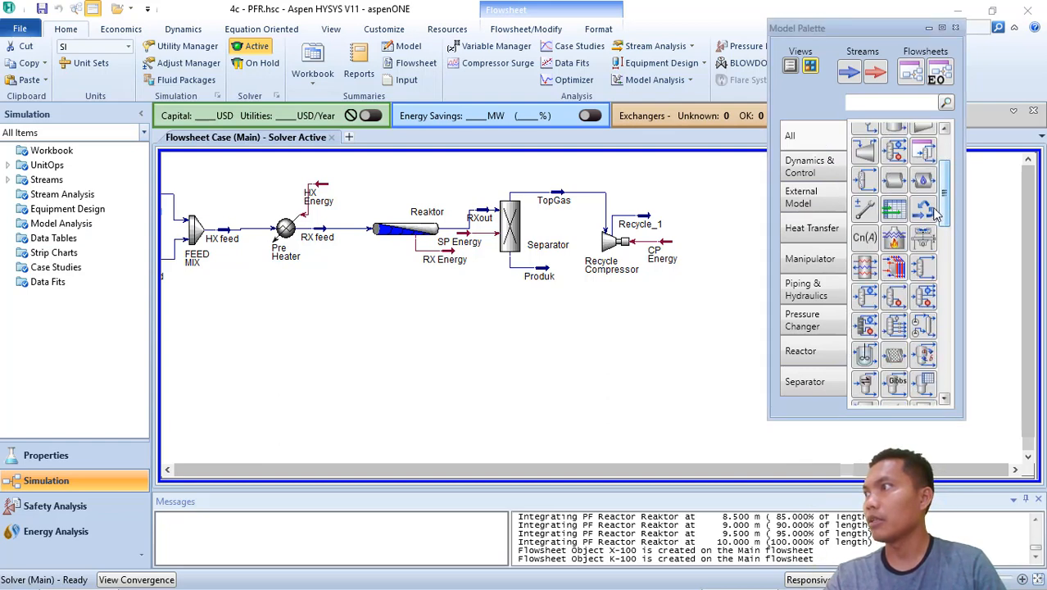
left_click_drag(924, 213, 573, 350)
left_click(677, 312)
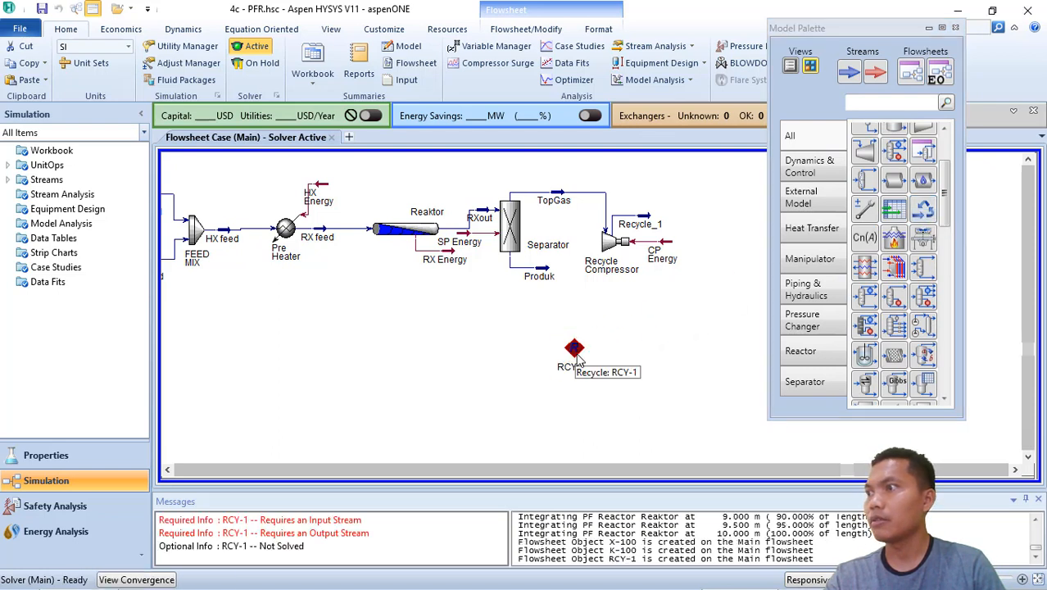
Step: Open the new recycle block's properties and rename it Recycle
double_click(575, 350)
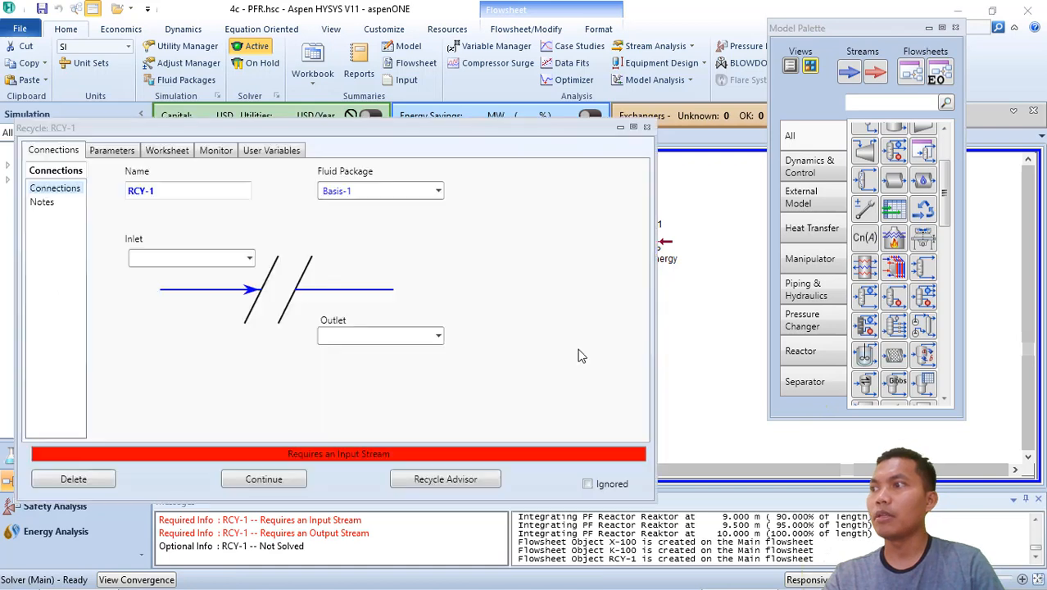
left_click_drag(327, 130, 456, 61)
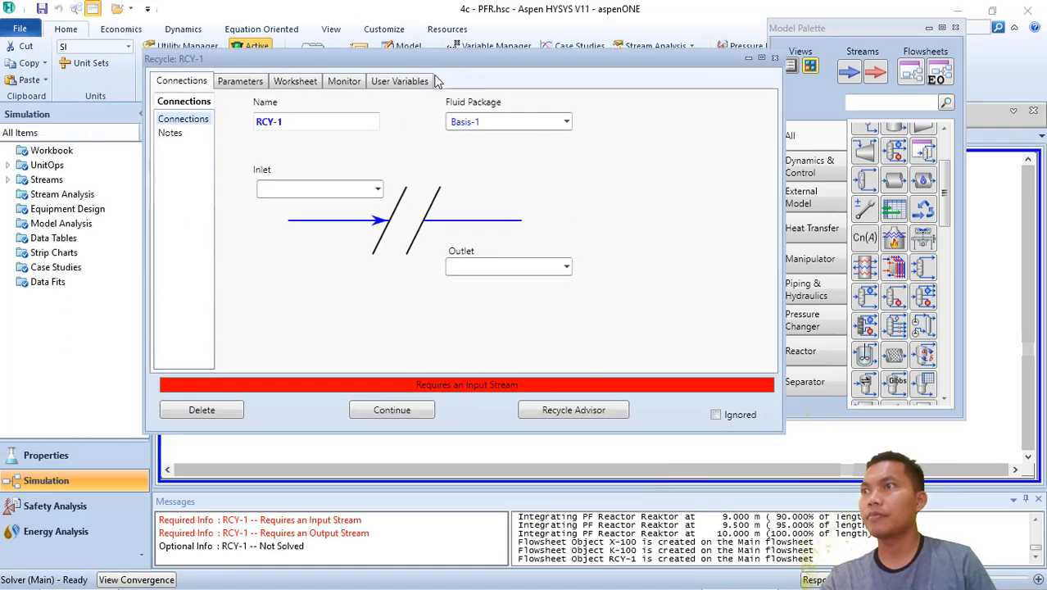
double_click(329, 118)
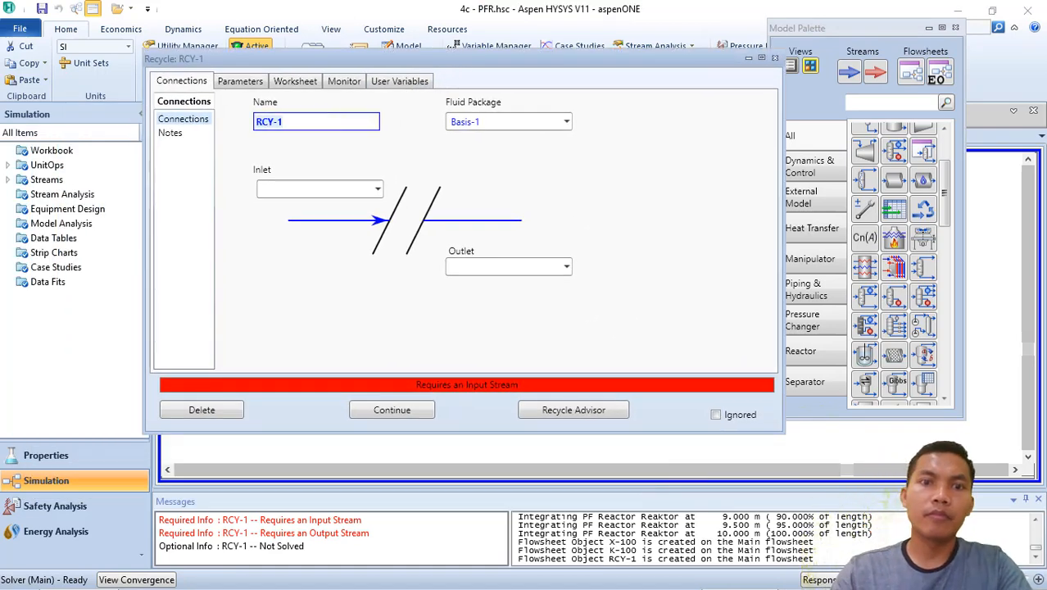
type("Rec")
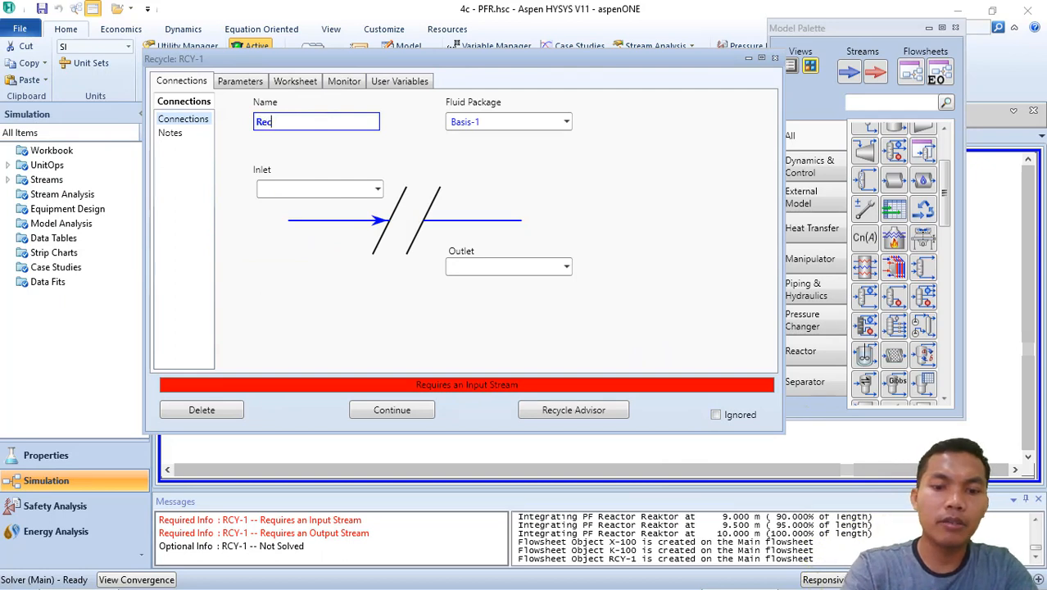
type("ycle")
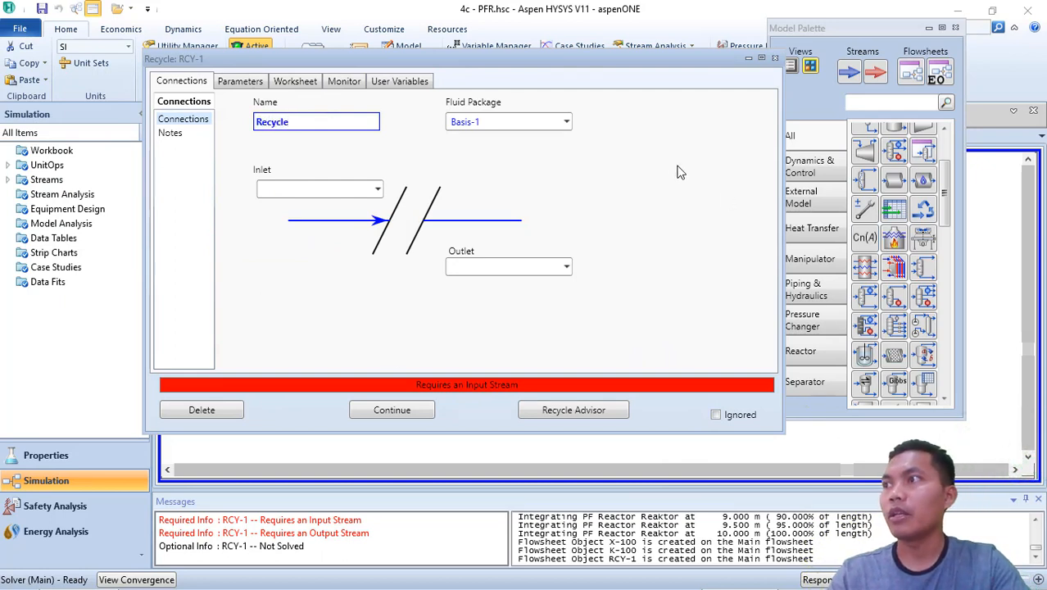
key("Return")
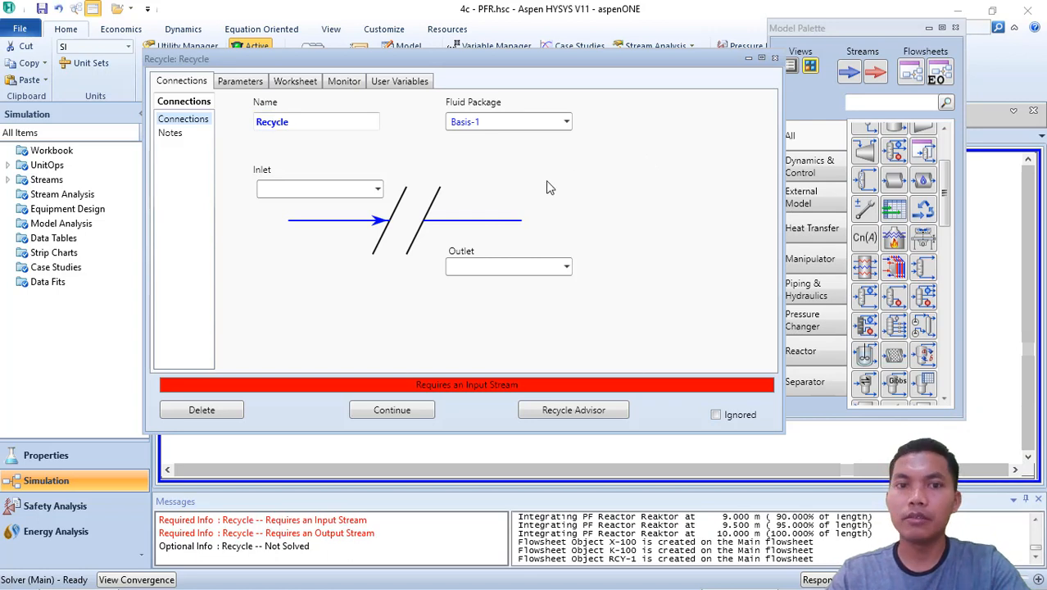
Step: Assign Recycle_1 as the Recycle block's inlet and Recycle_2 as its outlet, and return to the flowsheet
left_click(377, 189)
left_click(300, 229)
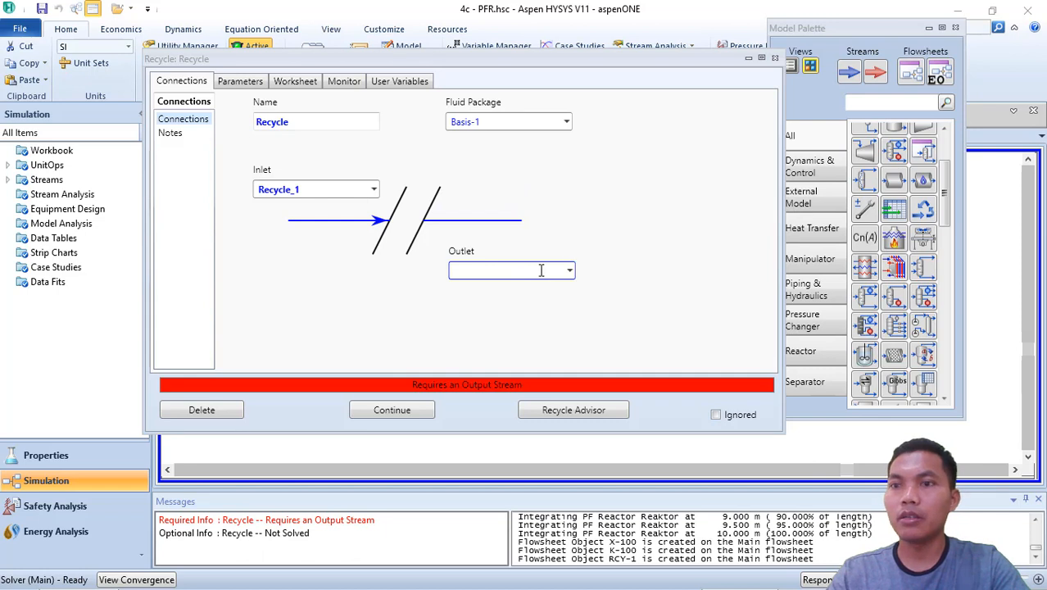
left_click(569, 272)
left_click(570, 272)
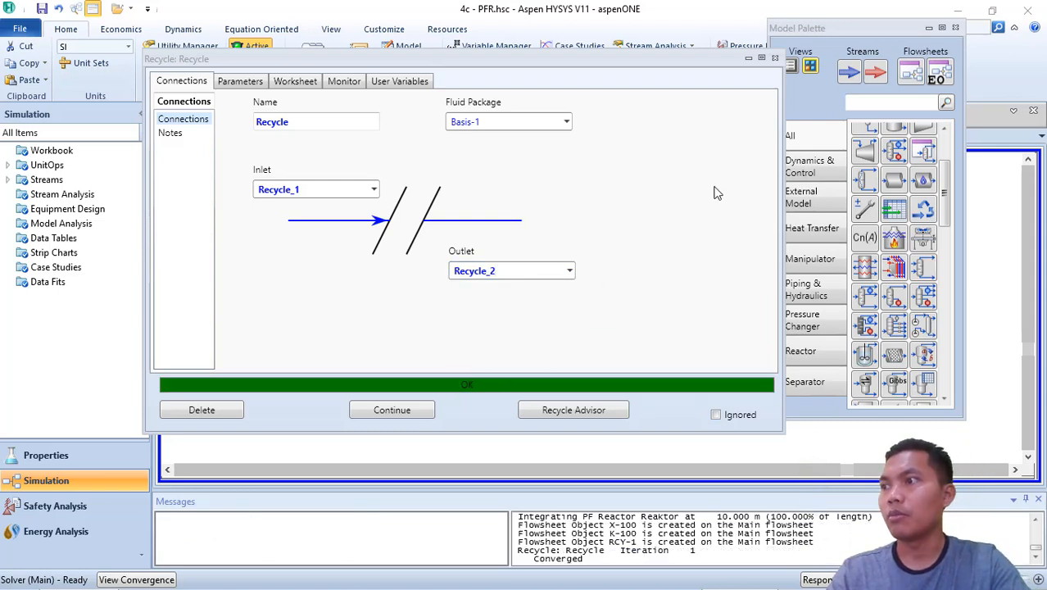
left_click(774, 59)
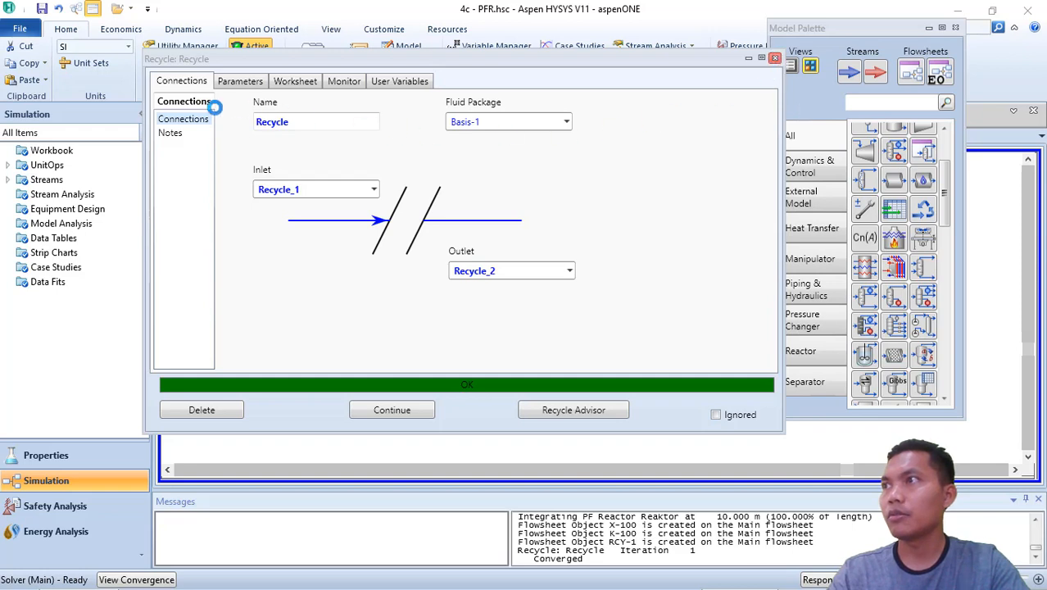
left_click(694, 313)
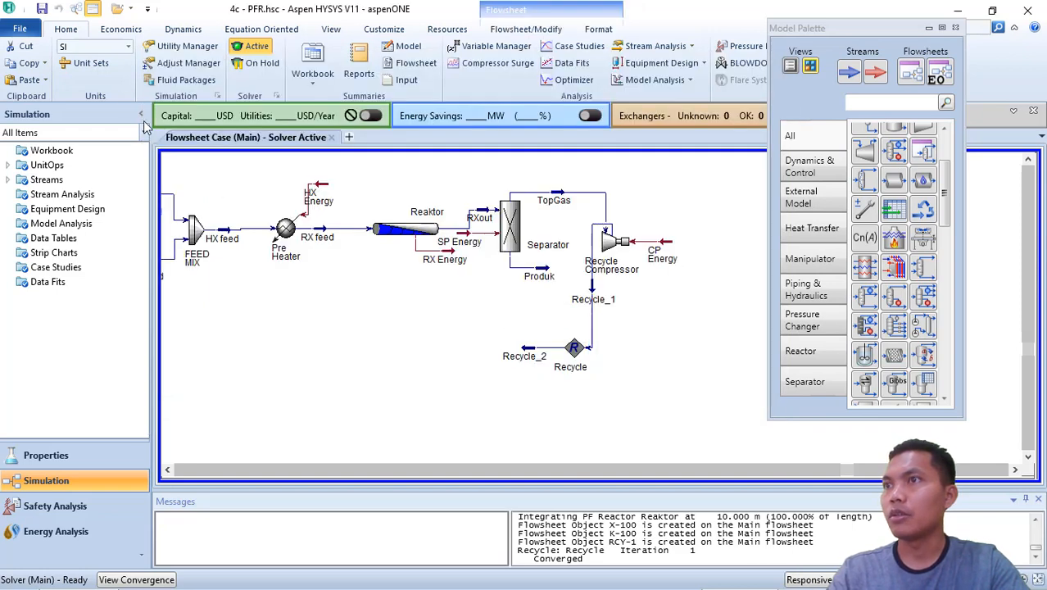
Step: Save the simulation case
left_click(41, 10)
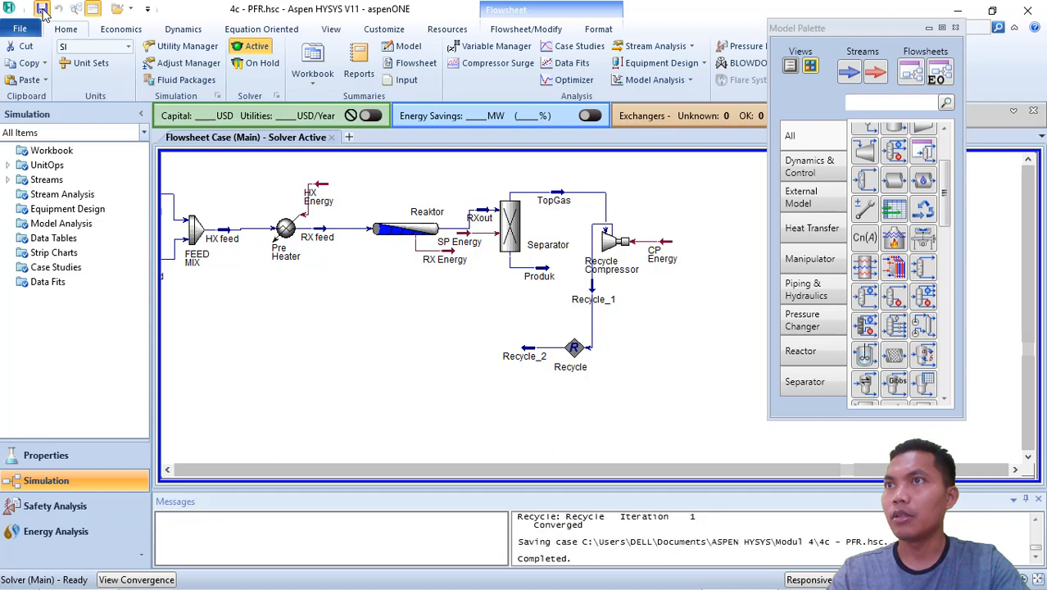
left_click(170, 471)
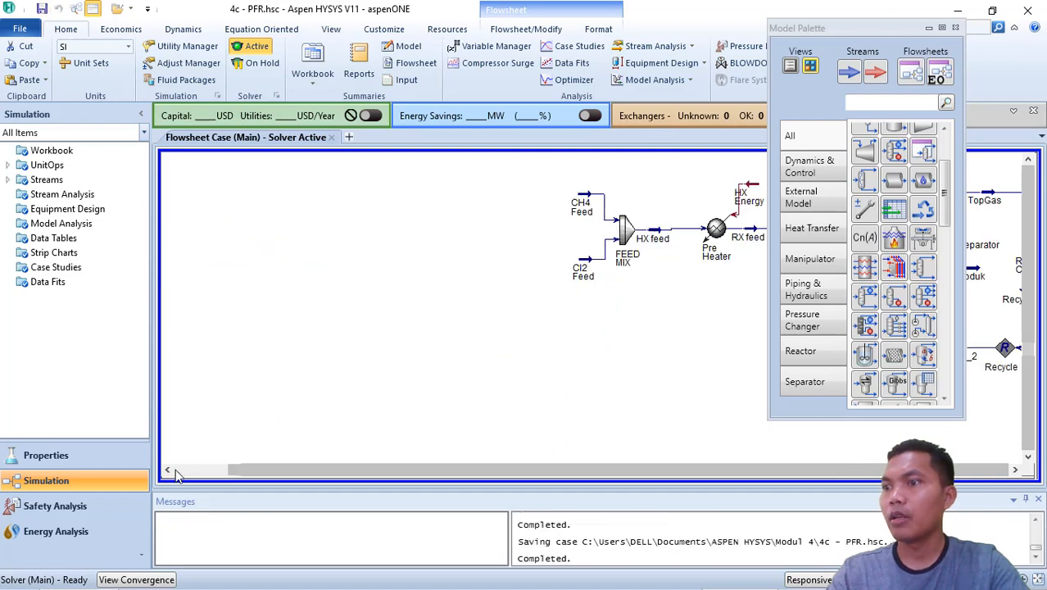
Step: Move the Recycle block below the CH4 and Cl2 feed streams and place the Recycle_2 stream beside those feeds
left_click(1015, 470)
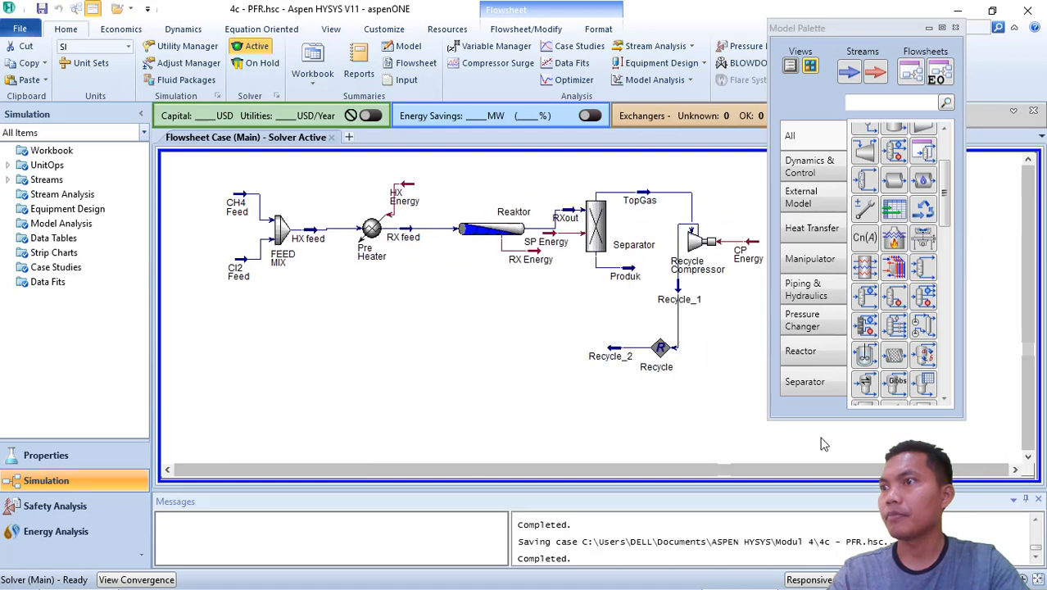
left_click_drag(657, 356, 219, 349)
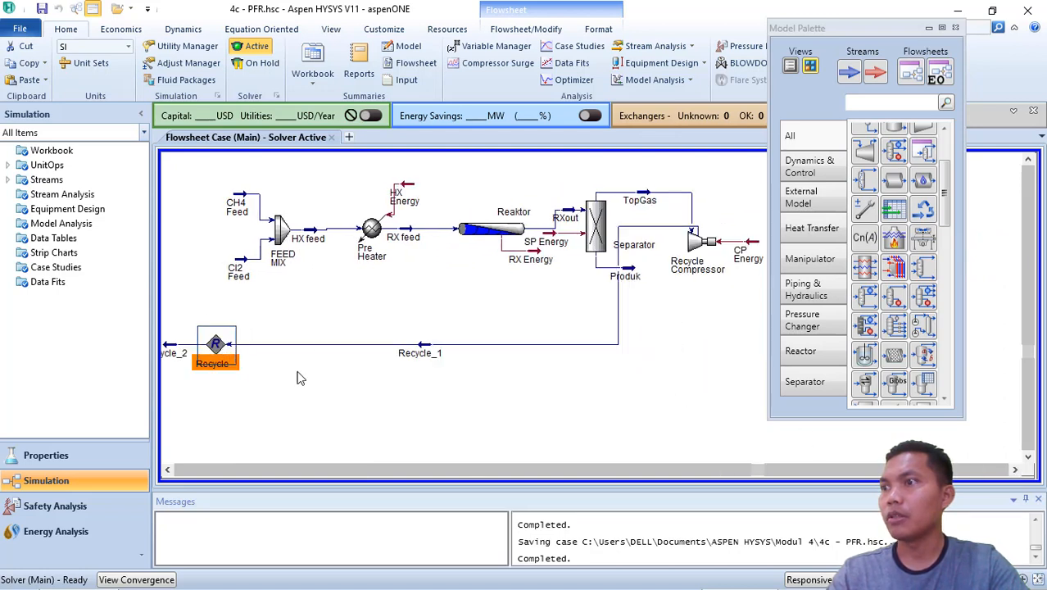
left_click(176, 350)
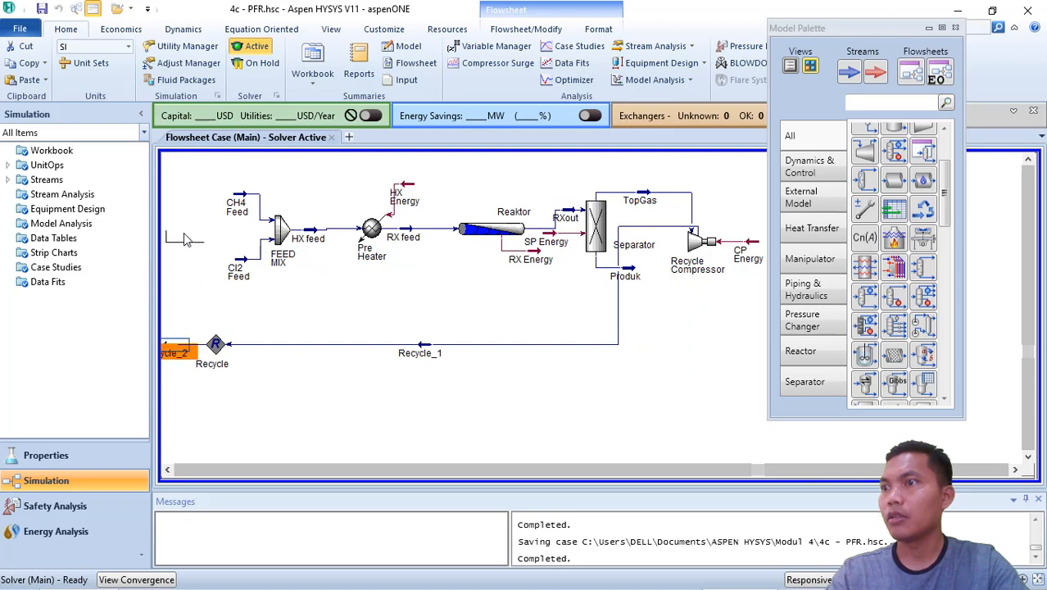
left_click_drag(185, 234, 185, 233)
left_click_drag(215, 344, 202, 342)
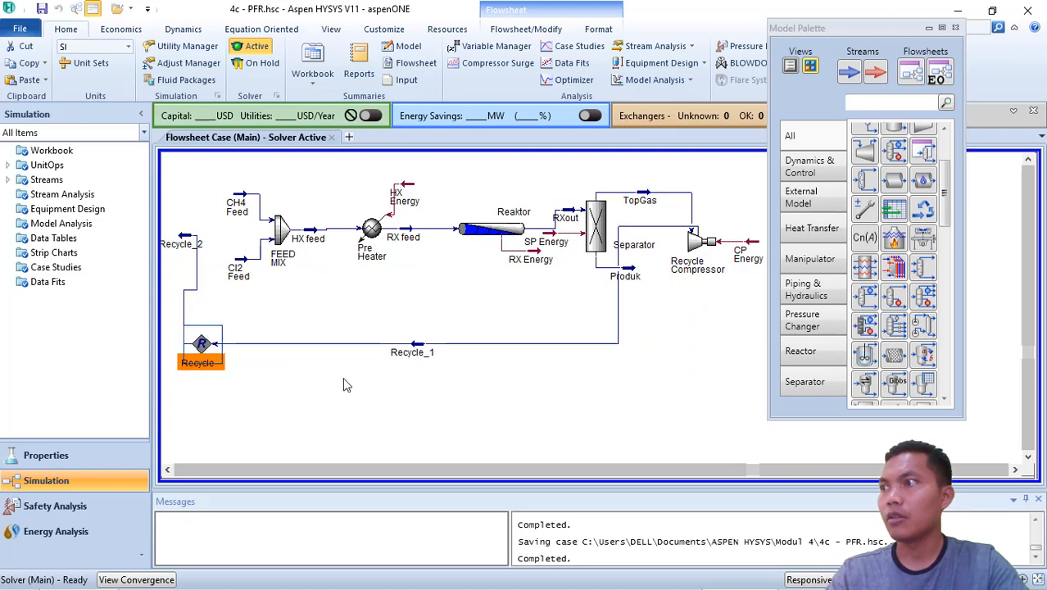
left_click(475, 439)
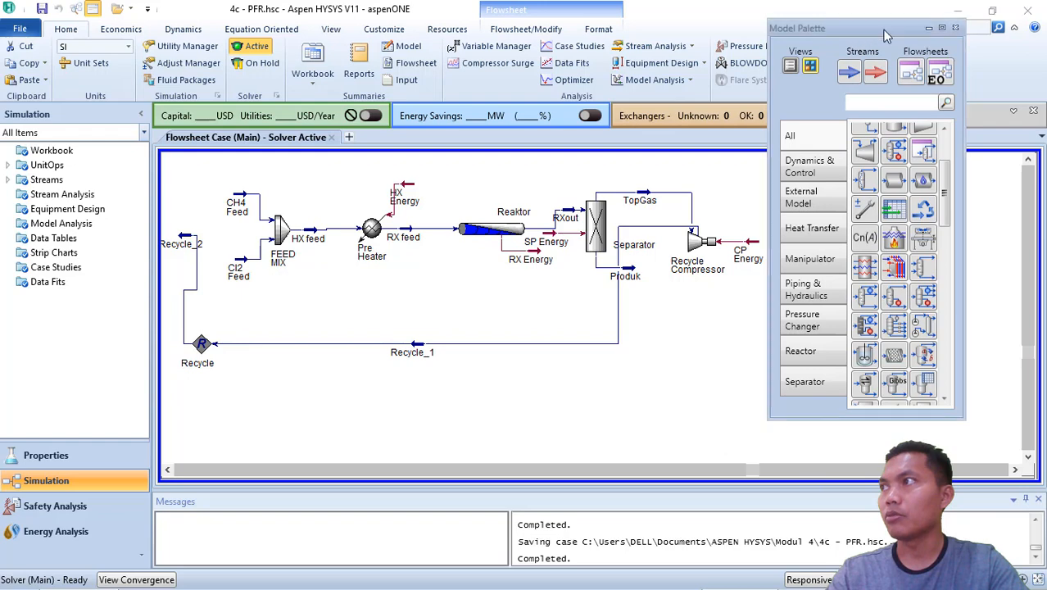
Step: Adjust the Recycle block and Recycle_2 stream positions so they line up vertically beside the feed streams
left_click_drag(855, 34, 916, 33)
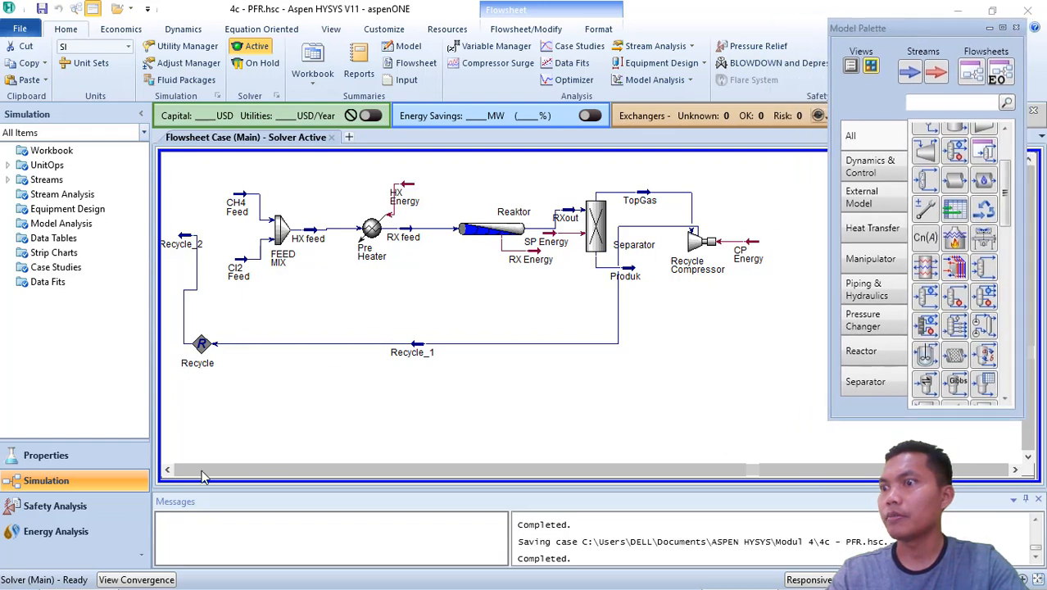
left_click(168, 471)
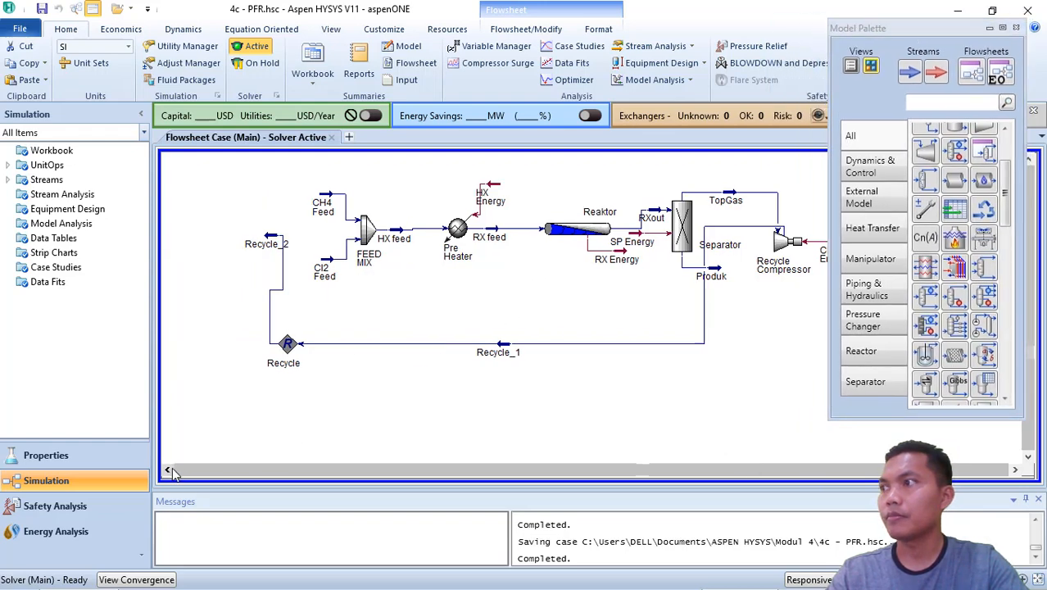
left_click(561, 471)
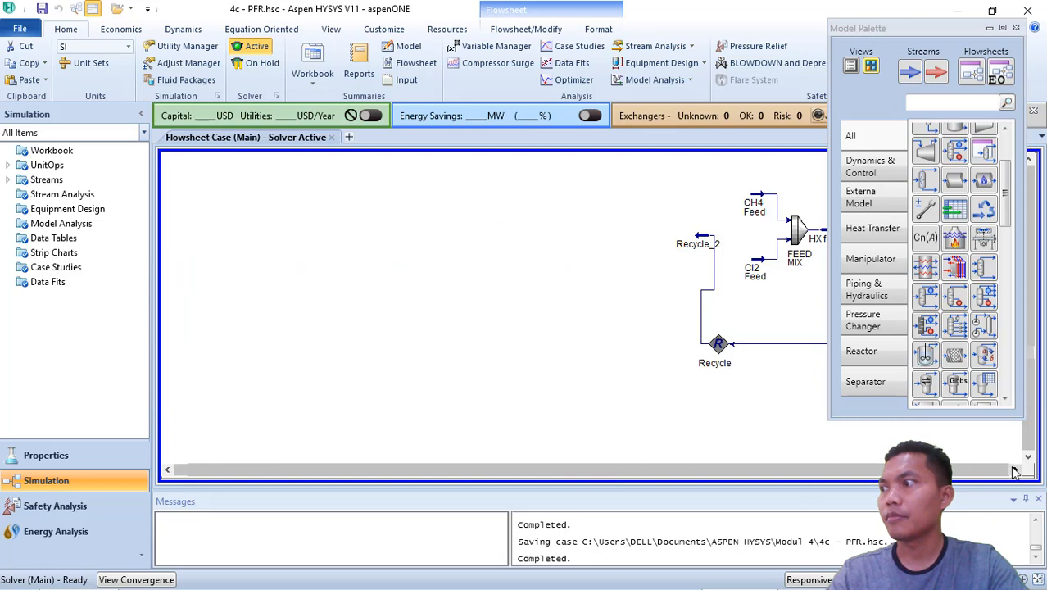
left_click_drag(1015, 470, 1014, 470)
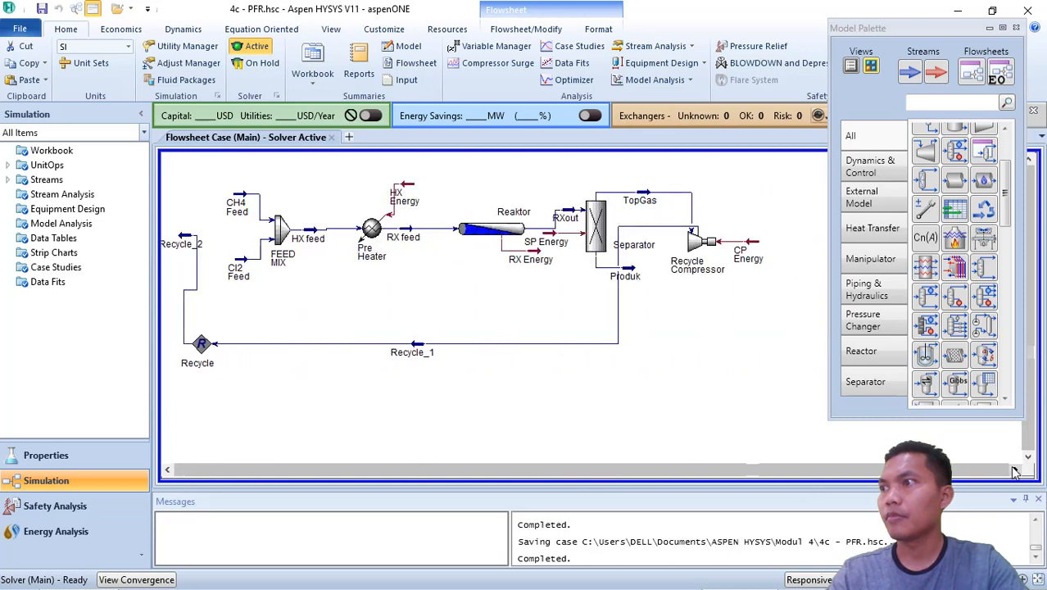
left_click(213, 349)
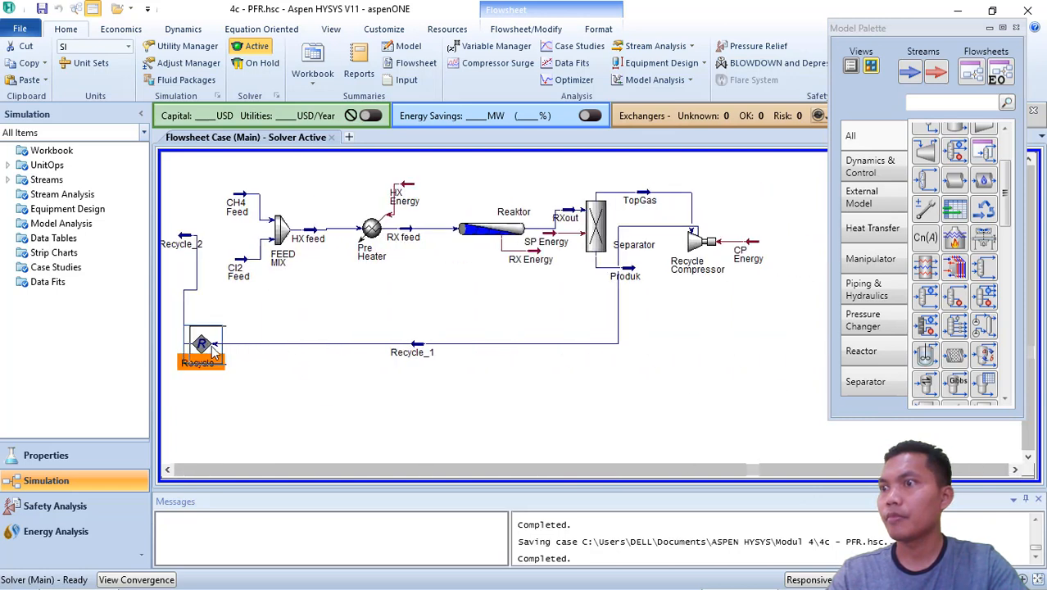
left_click_drag(212, 348, 214, 350)
left_click(194, 255)
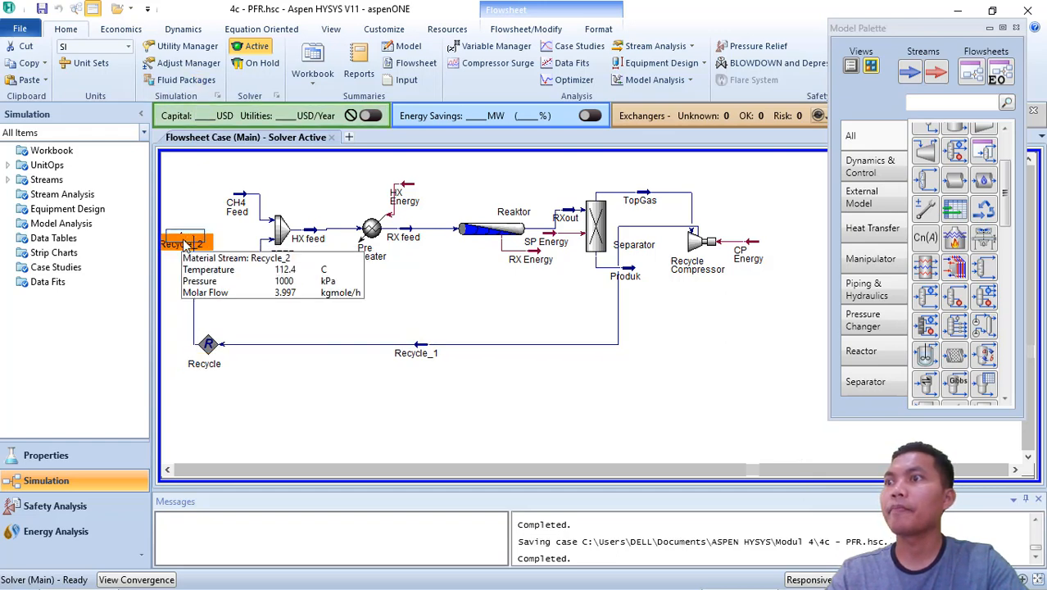
left_click(192, 185)
left_click(189, 242)
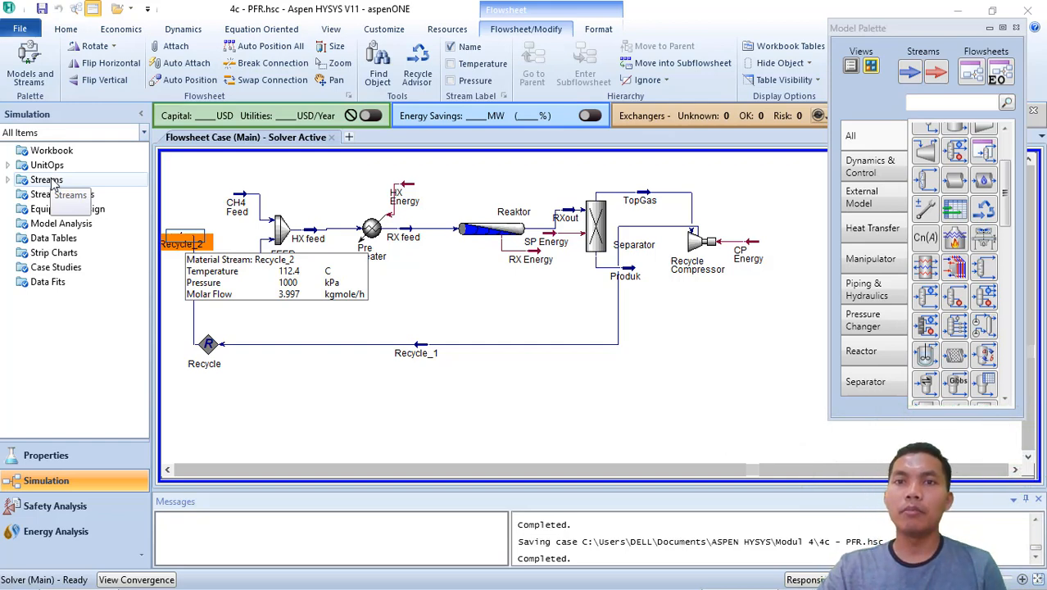
left_click(296, 310)
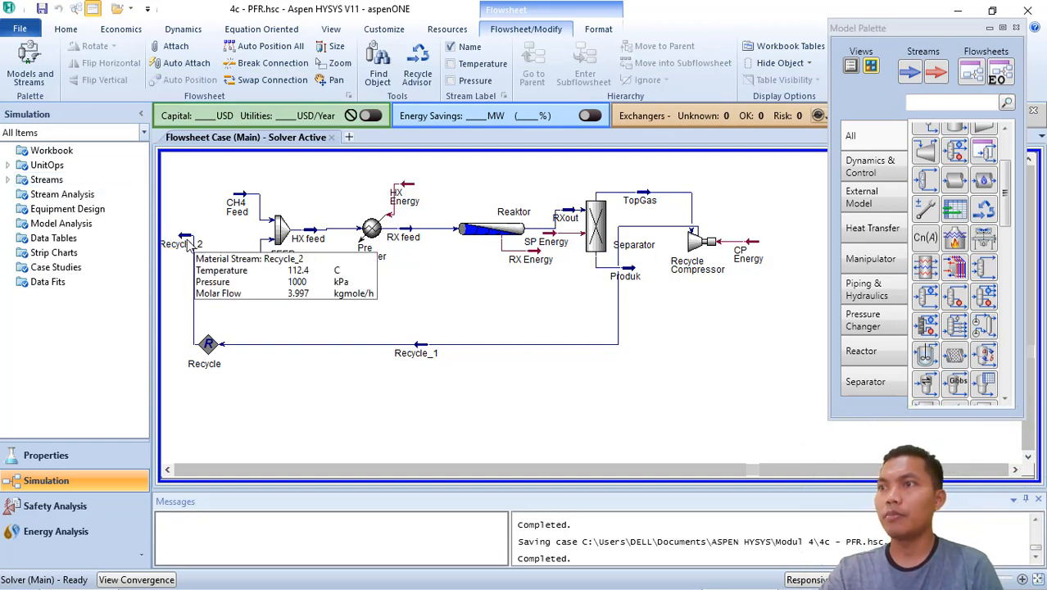
left_click_drag(195, 245, 204, 247)
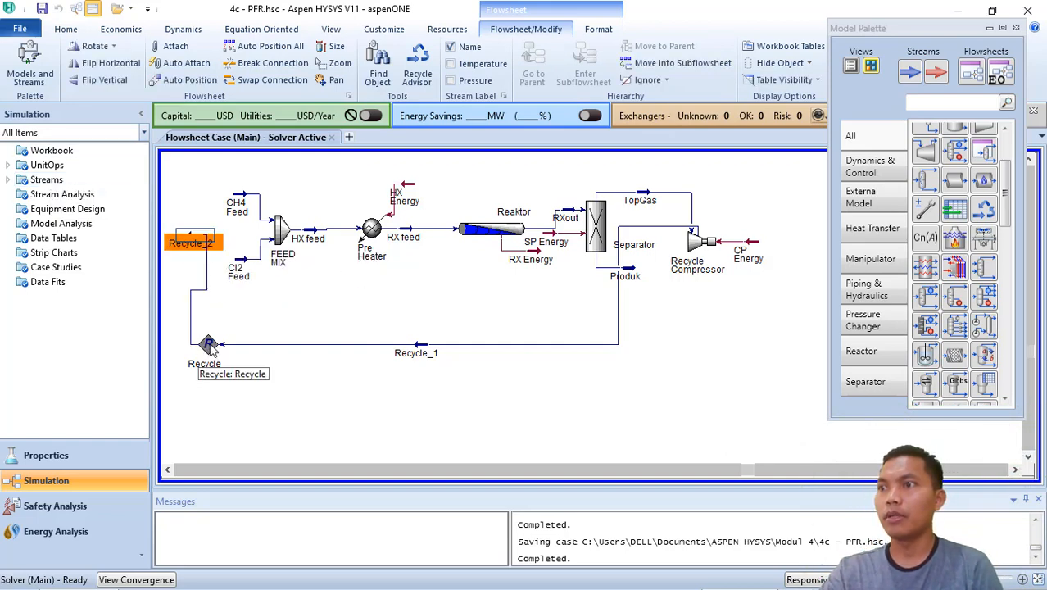
left_click_drag(211, 347, 221, 345)
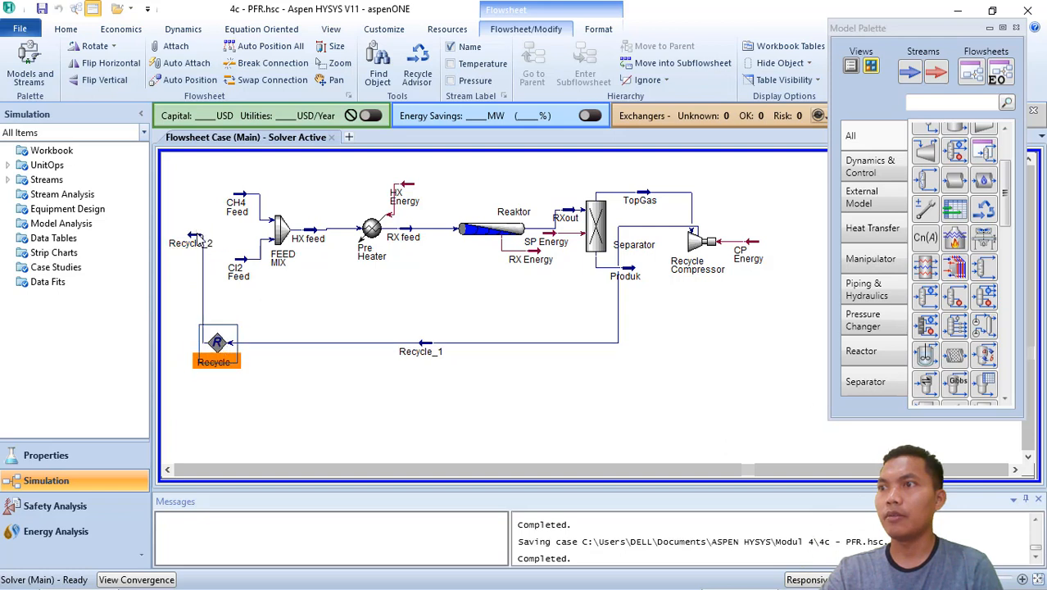
Step: Rotate the Recycle_2 stream arrow by two quarter turns so it points towards FEED MIX
left_click(198, 237)
left_click(91, 48)
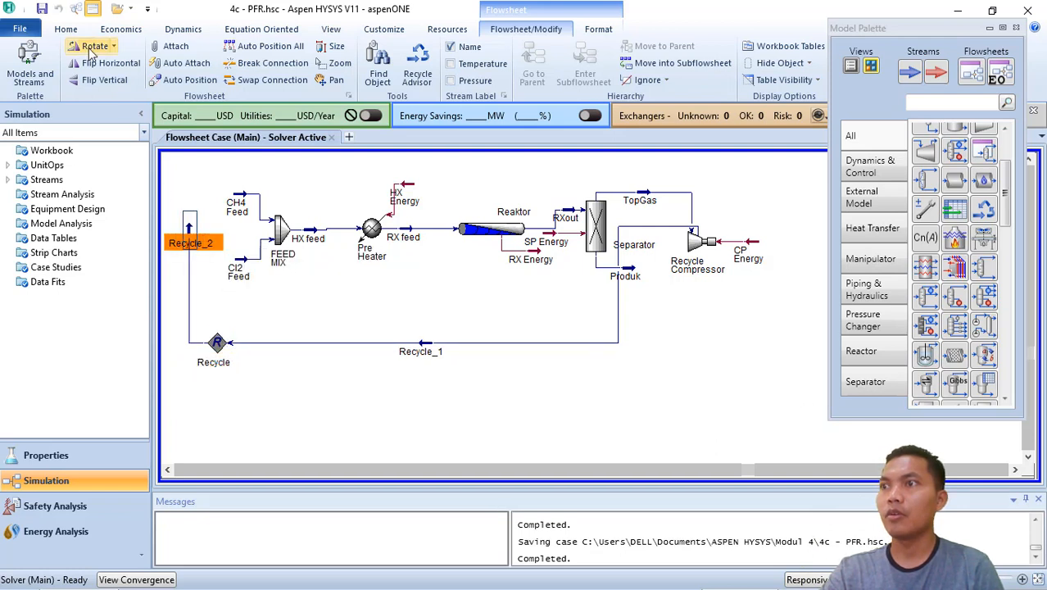
left_click(90, 51)
left_click(366, 353)
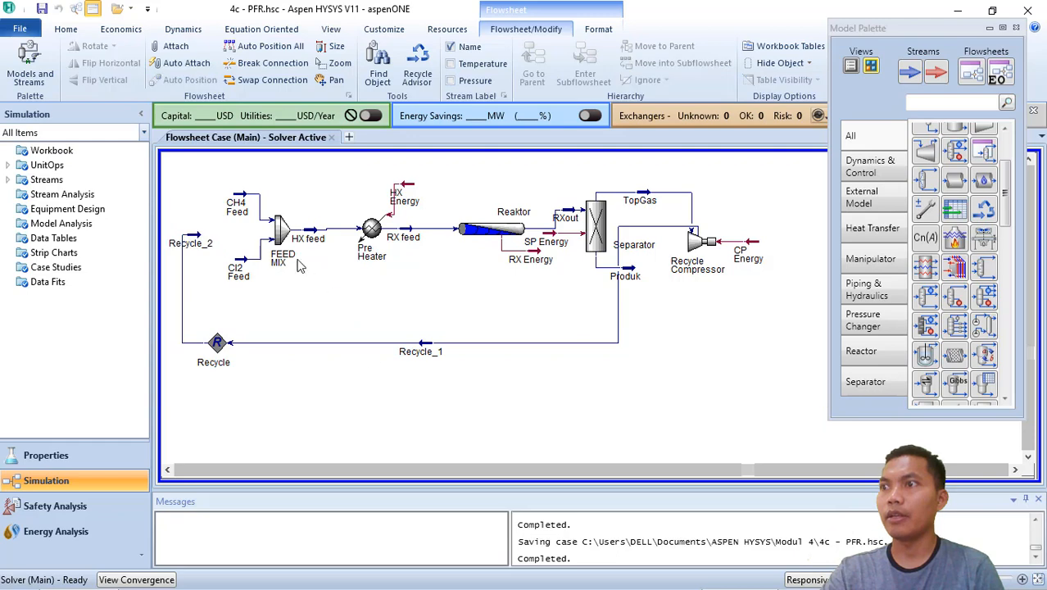
Step: Add Recycle_2 as the third inlet of the FEED MIX mixer and return to the flowsheet
double_click(283, 235)
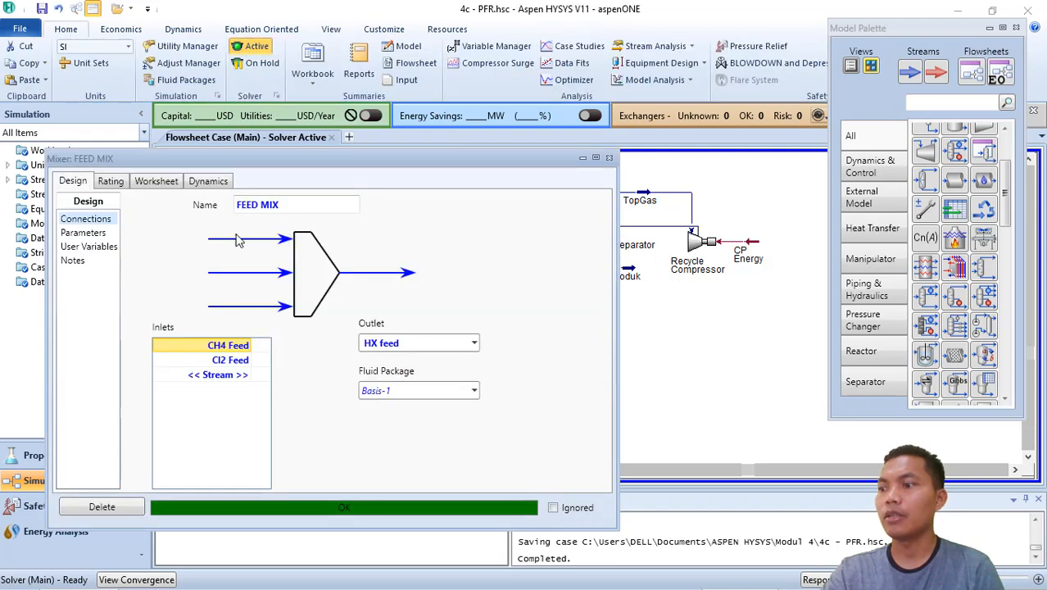
left_click(248, 375)
left_click(222, 411)
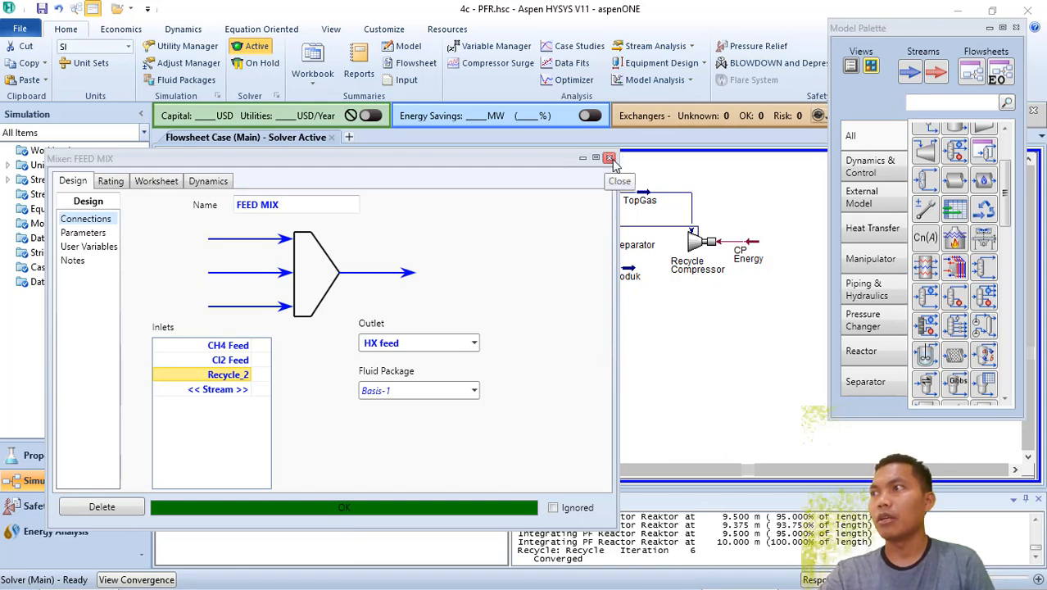
left_click(609, 159)
left_click(500, 379)
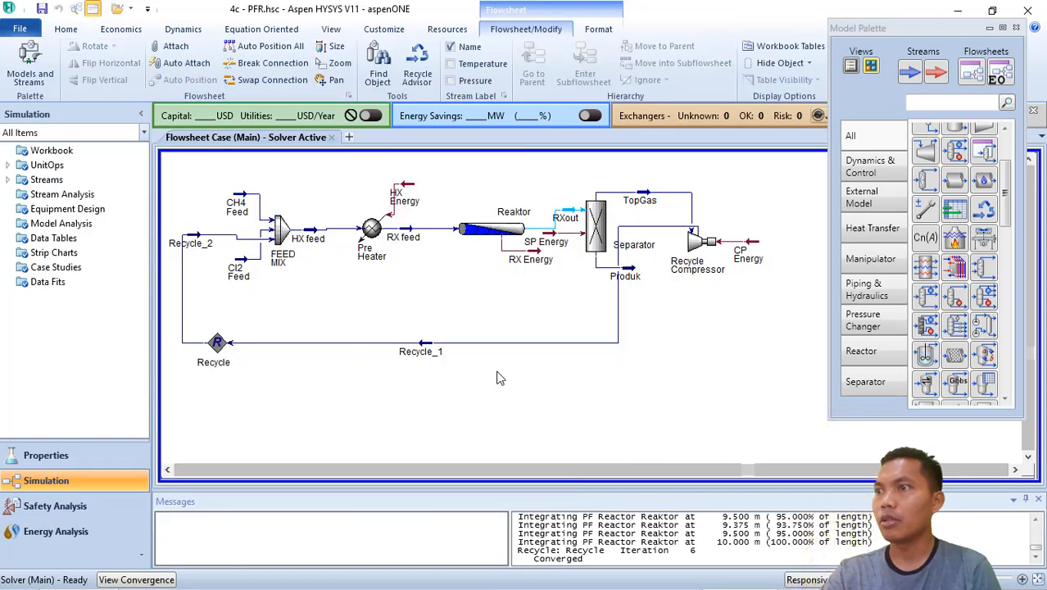
Step: Shift the Recycle_2 stream slightly down to align with the mixer inlet, and save the simulation case
left_click(201, 244)
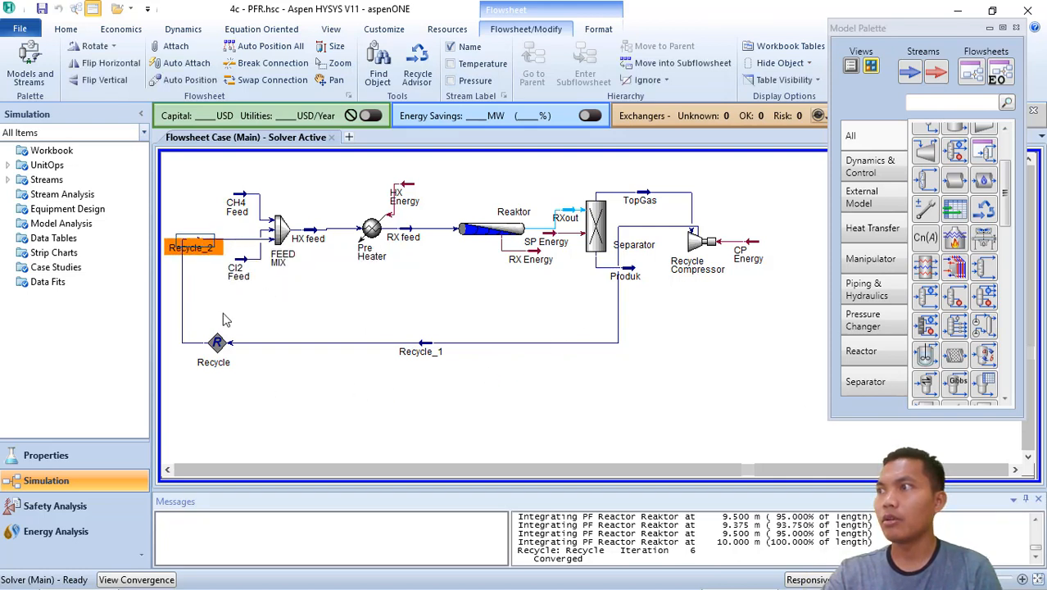
left_click(568, 289)
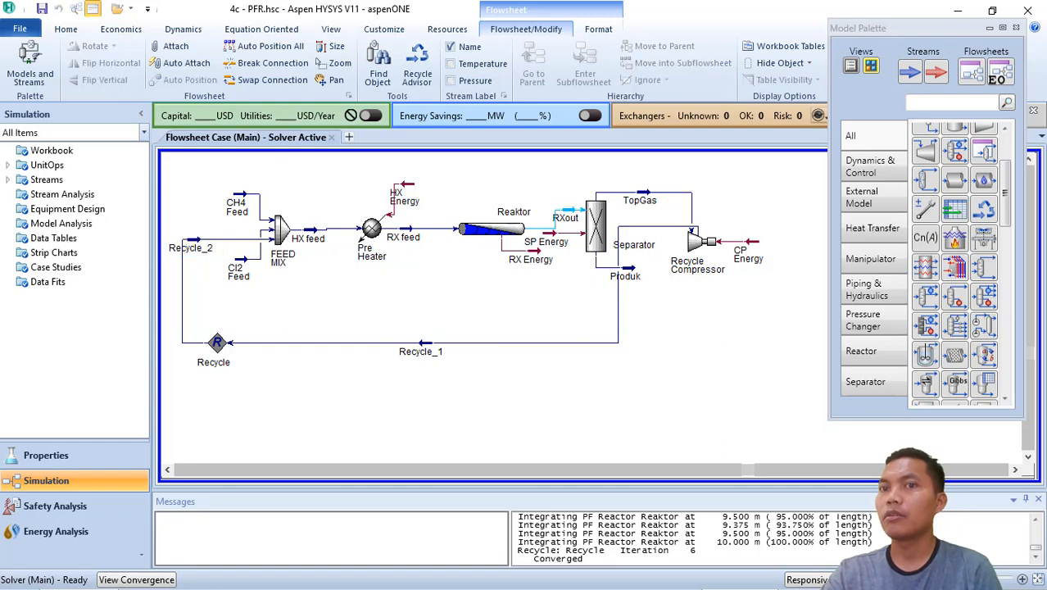
key("ctrl+s")
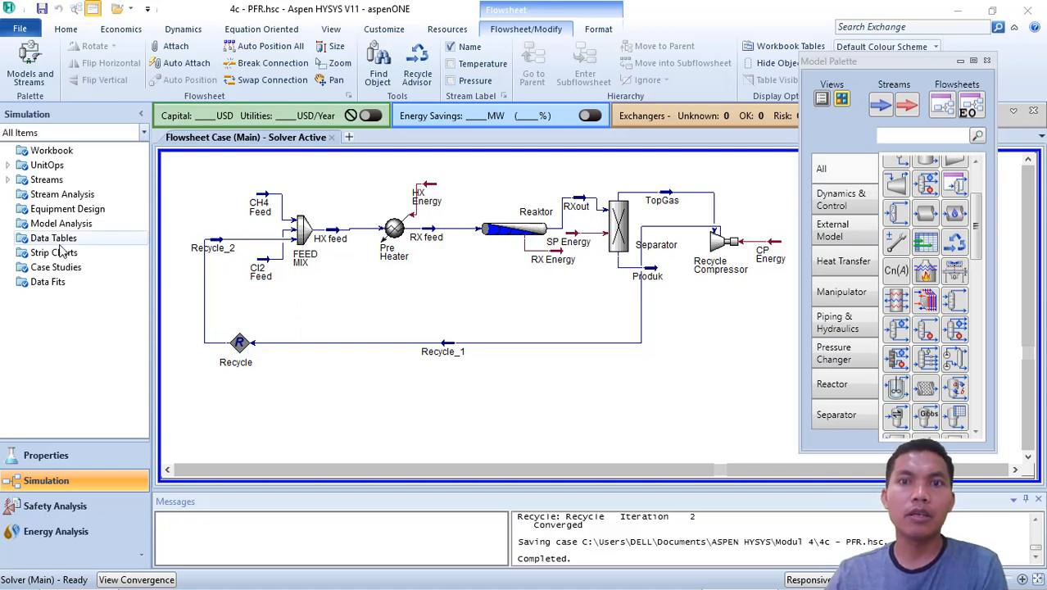
Step: Review the Reaktor's worksheet conditions and its performance conditions along the reactor length
left_click(522, 229)
double_click(521, 229)
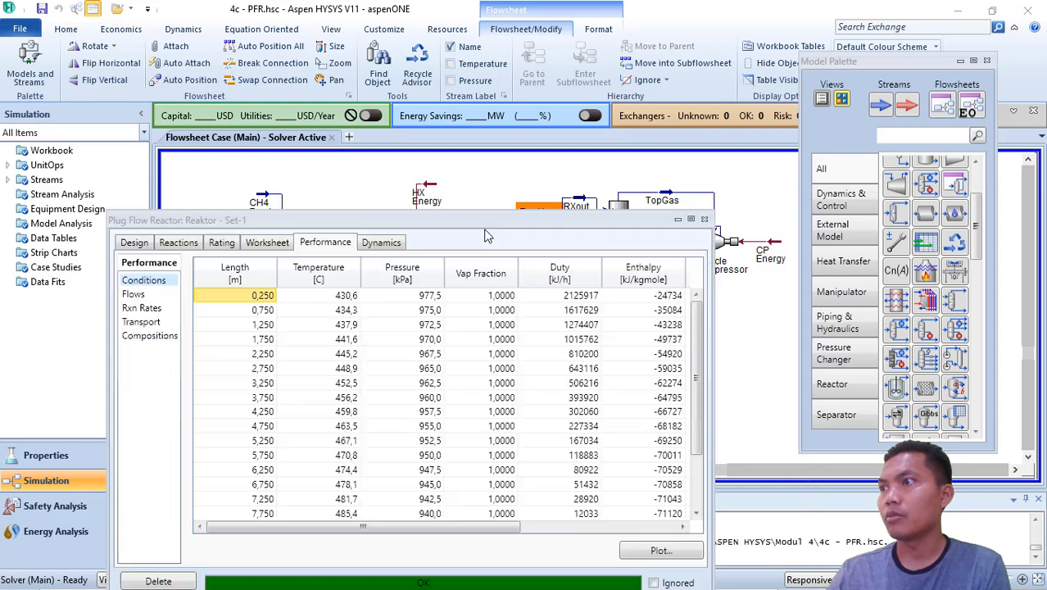
left_click(453, 221)
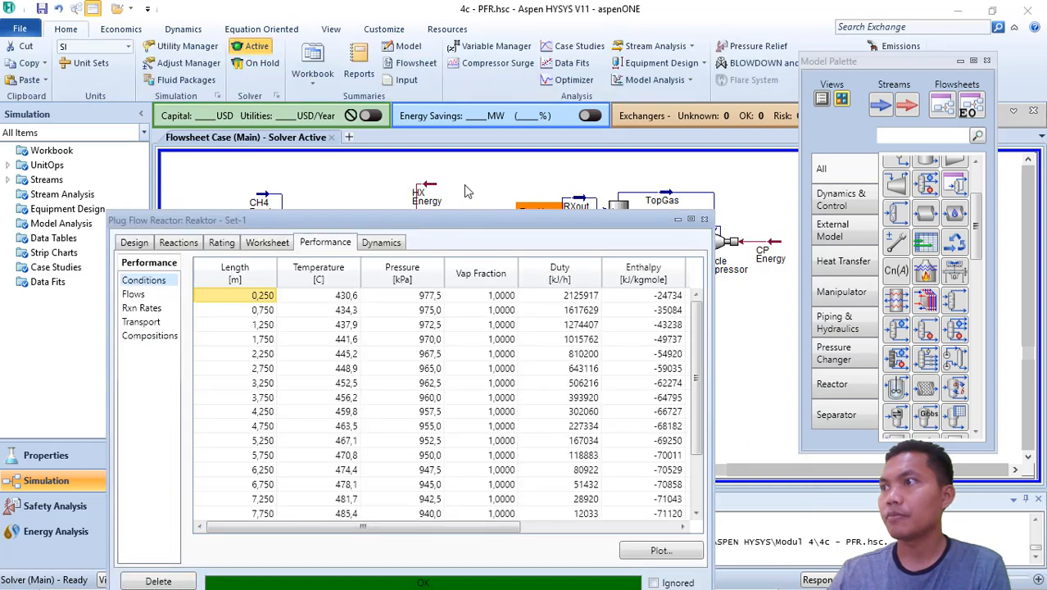
left_click_drag(410, 220, 475, 64)
left_click(345, 86)
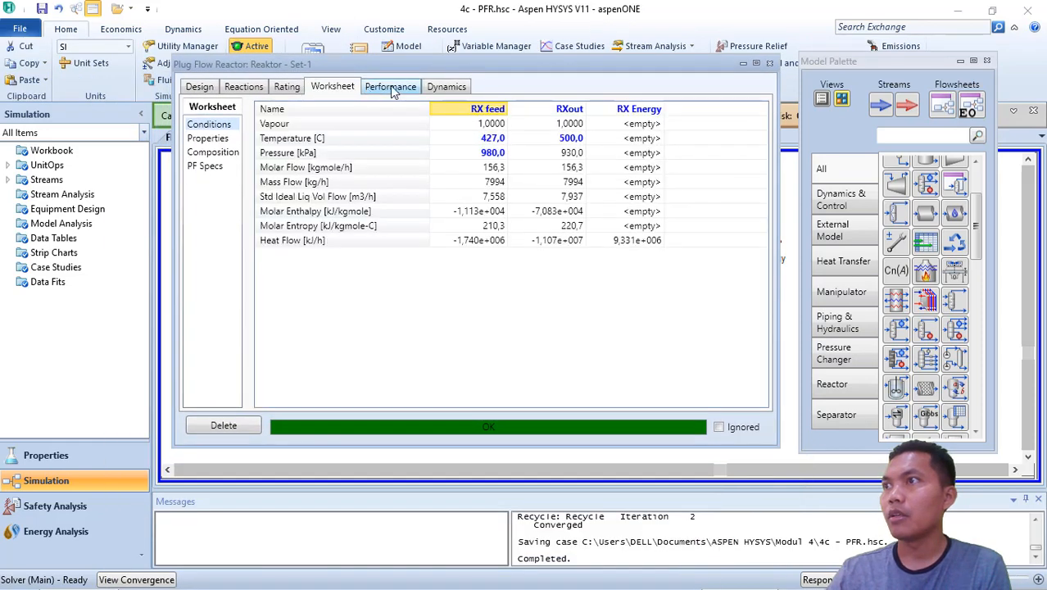
left_click(391, 88)
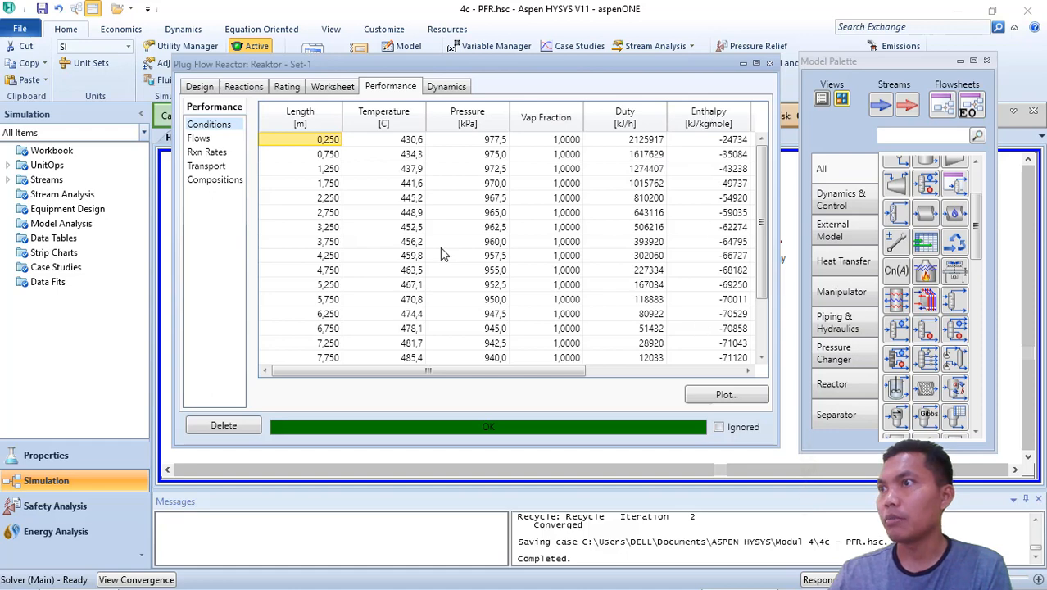
scroll(449, 233, "down", 2)
Step: Plot the Reaktor's pressure, enthalpy, entropy, duty and vapour fraction profiles along its length, and close the plot and reactor windows
left_click(726, 396)
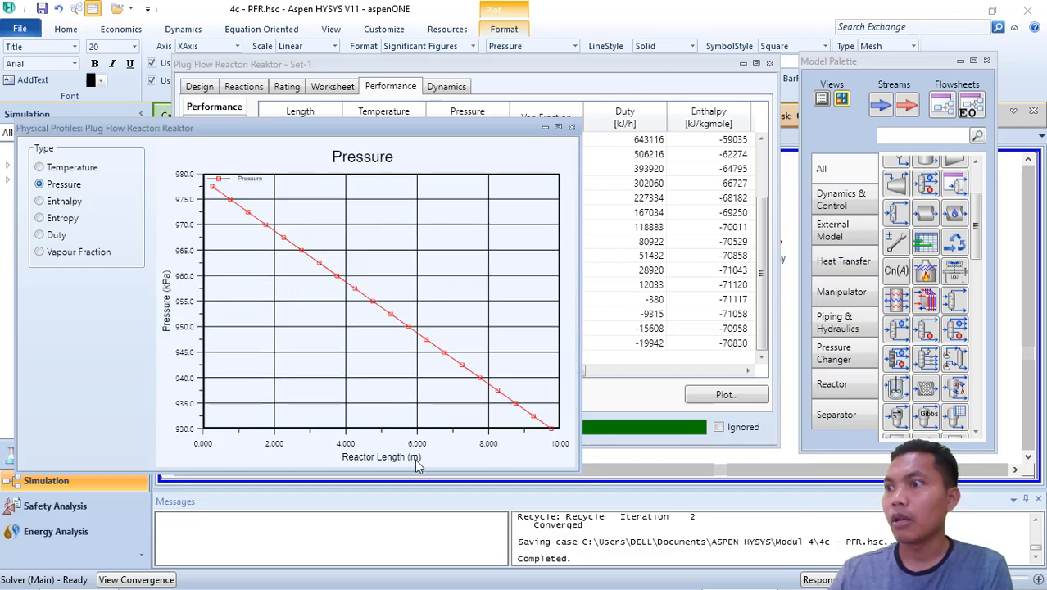
left_click(39, 202)
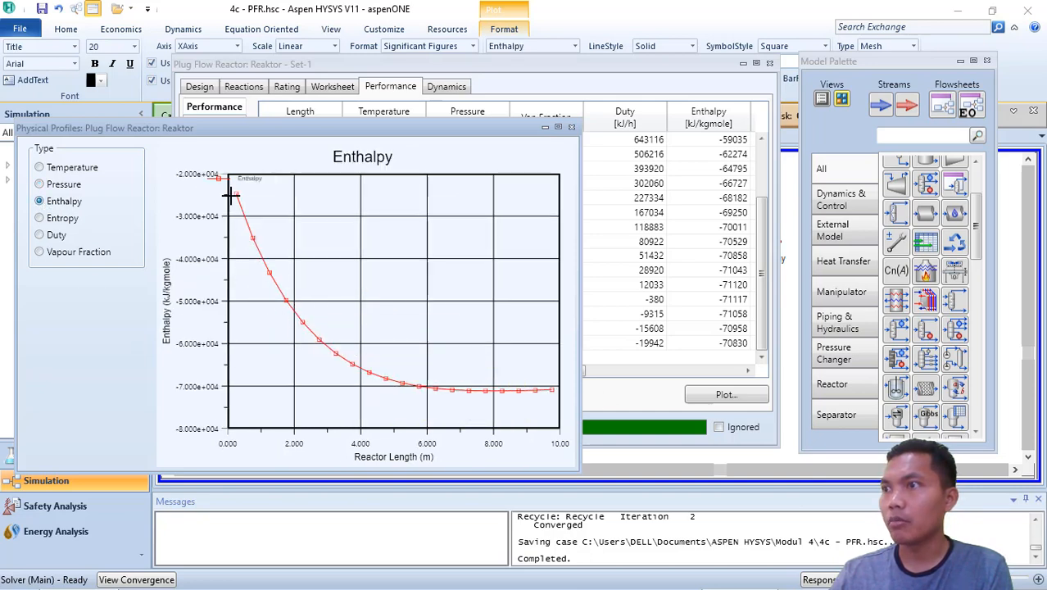
left_click(69, 219)
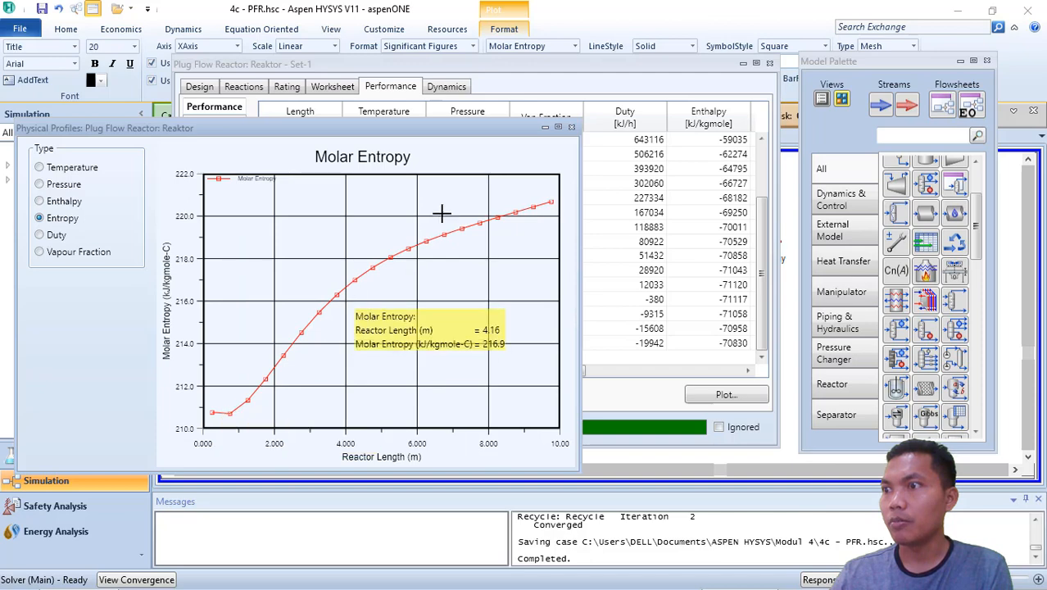
left_click(43, 238)
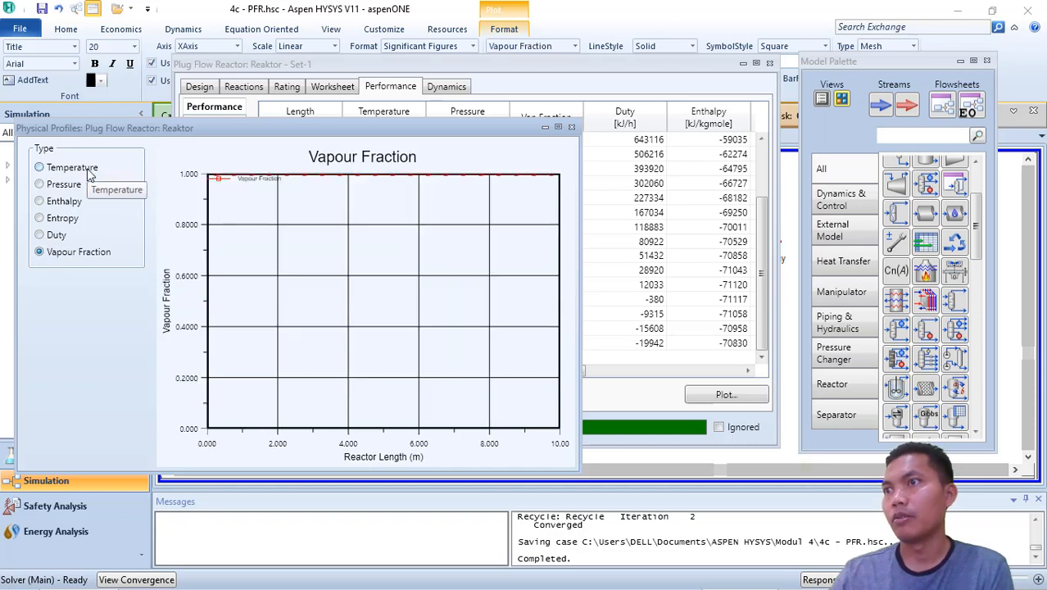
left_click(571, 127)
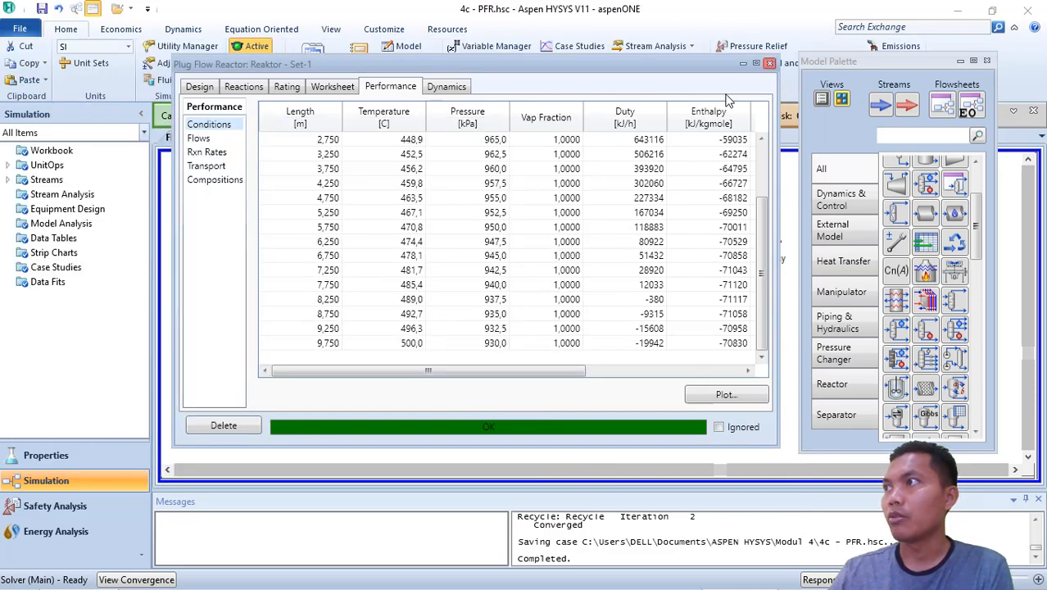
left_click(770, 64)
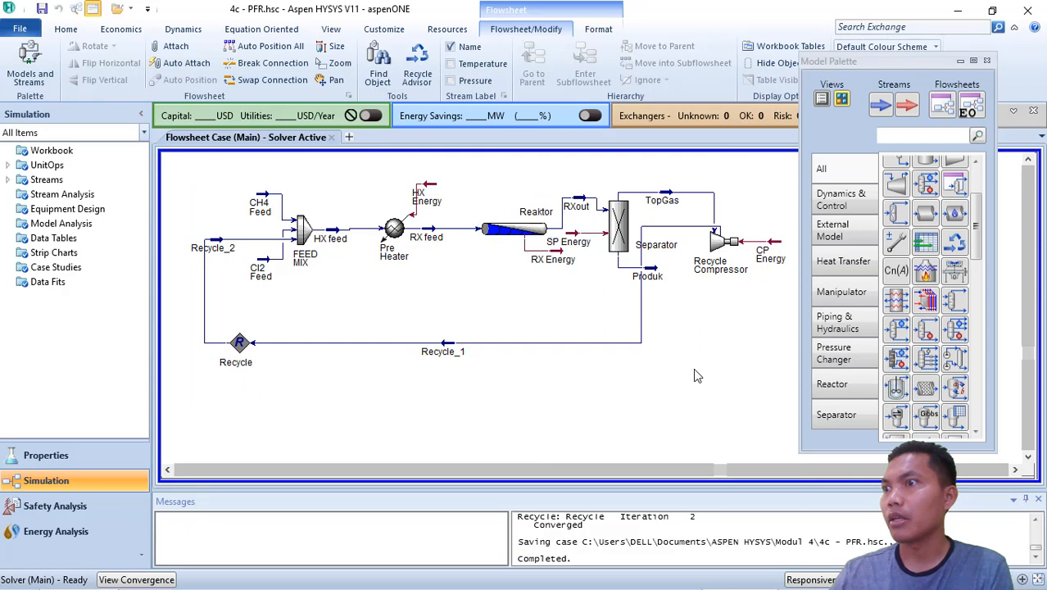